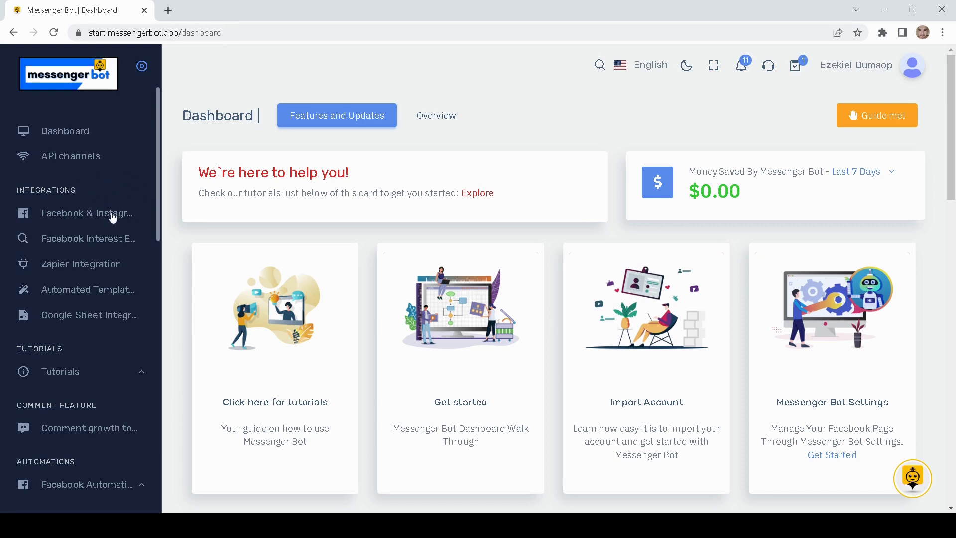
- Open Bot manager under Messenger Tools for the Teerrific Prints page
scroll(112, 217, down, 6)
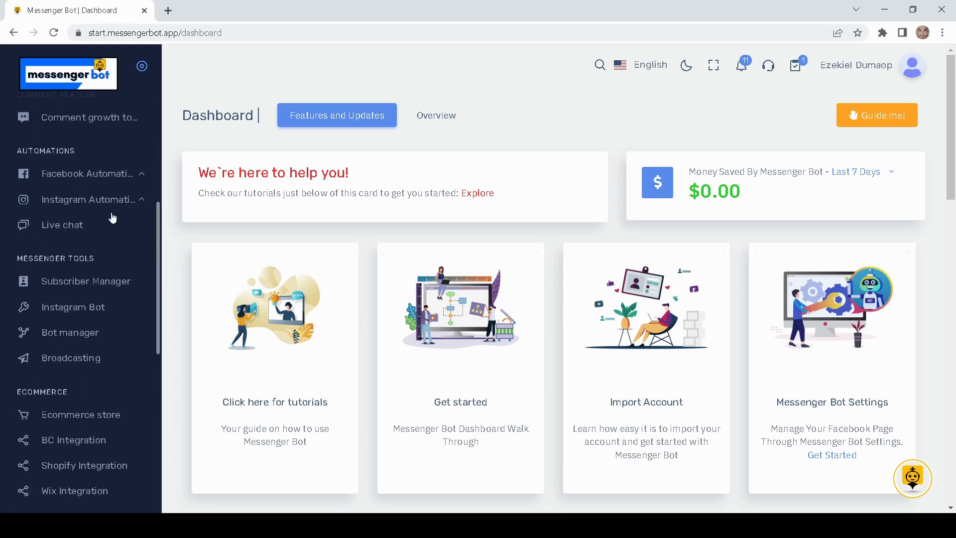
click(89, 339)
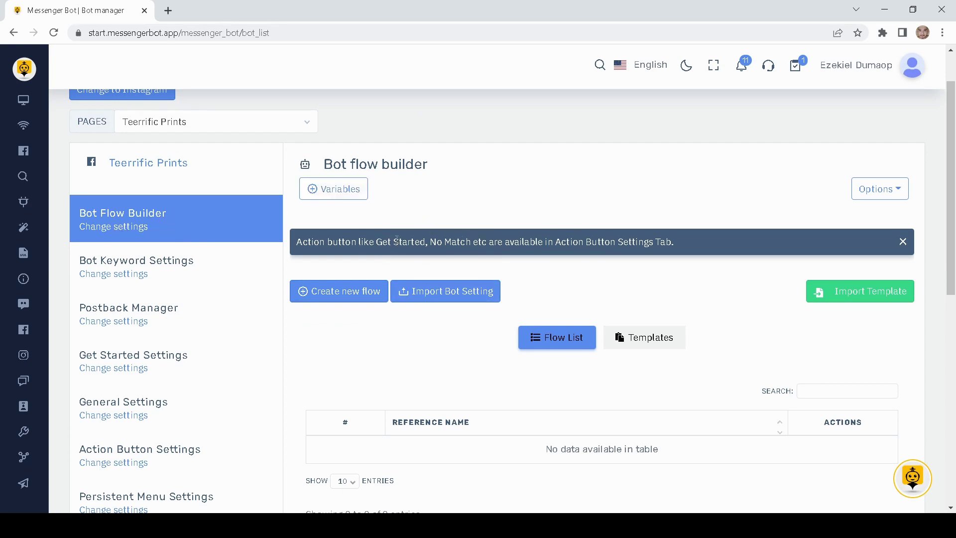
scroll(363, 347, up, 1)
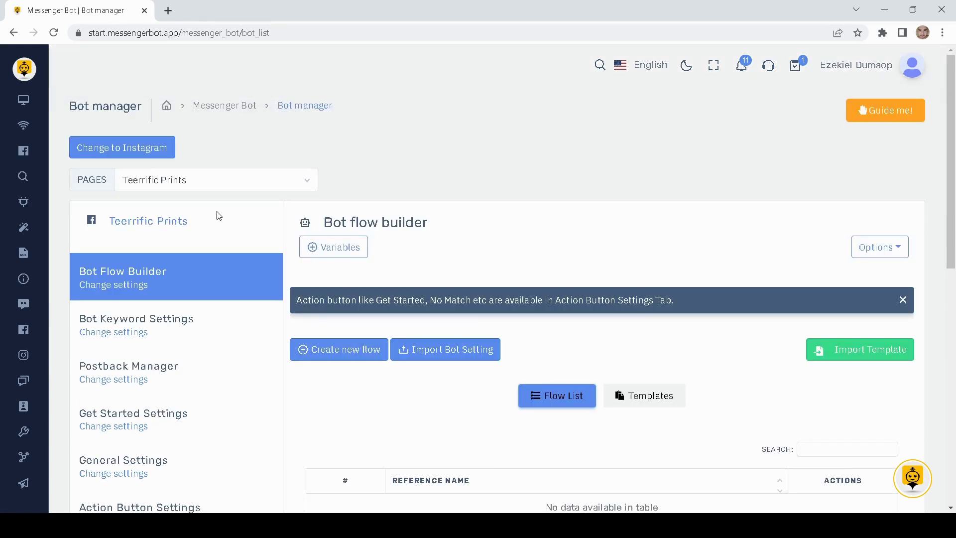
click(116, 156)
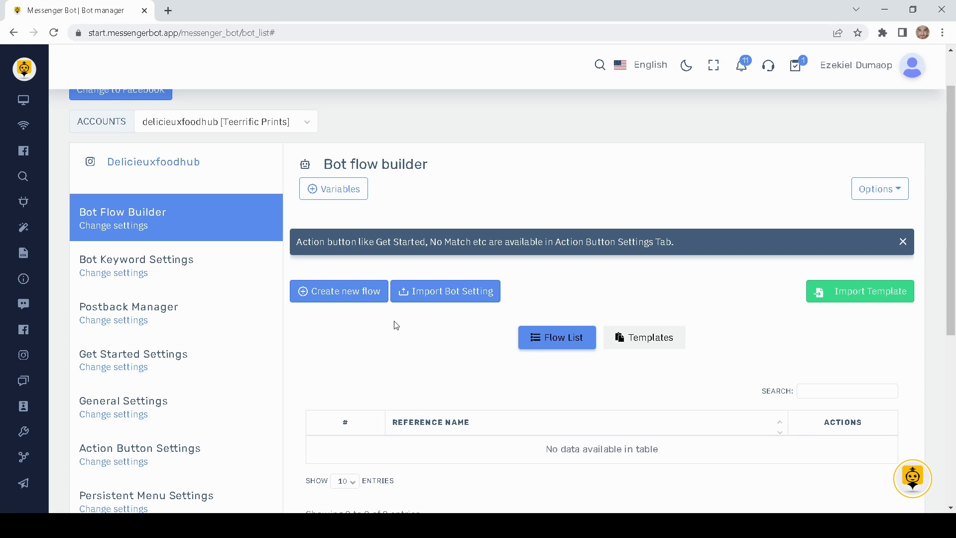
scroll(392, 324, up, 2)
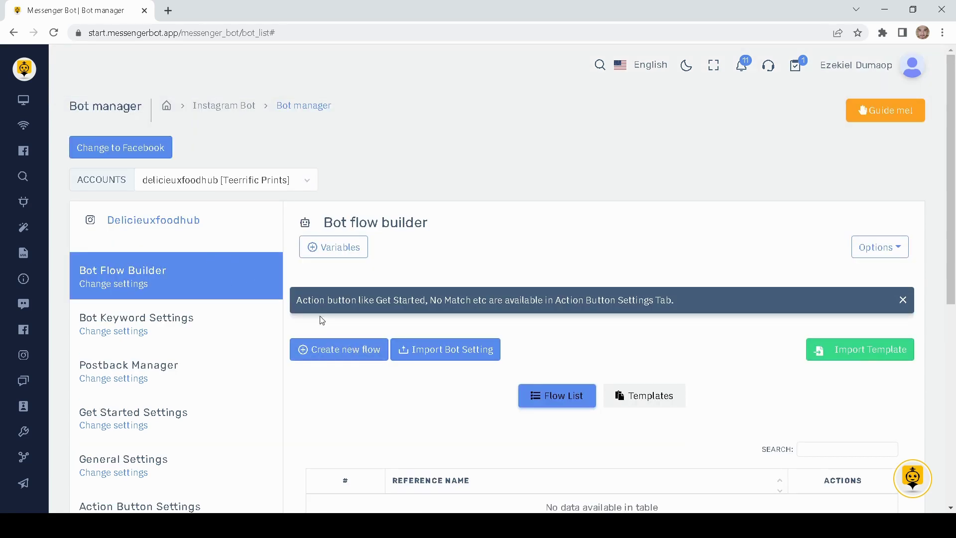
click(150, 151)
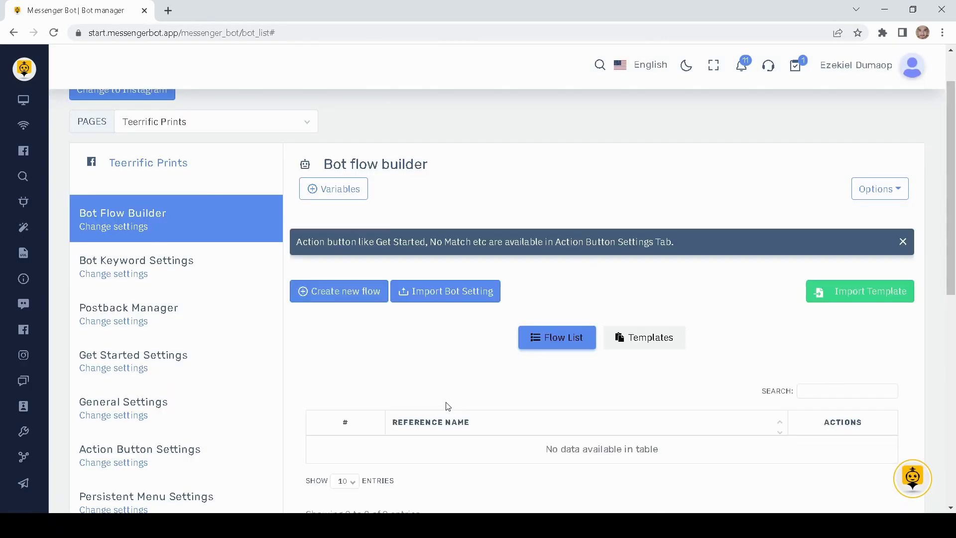
scroll(447, 404, down, 1)
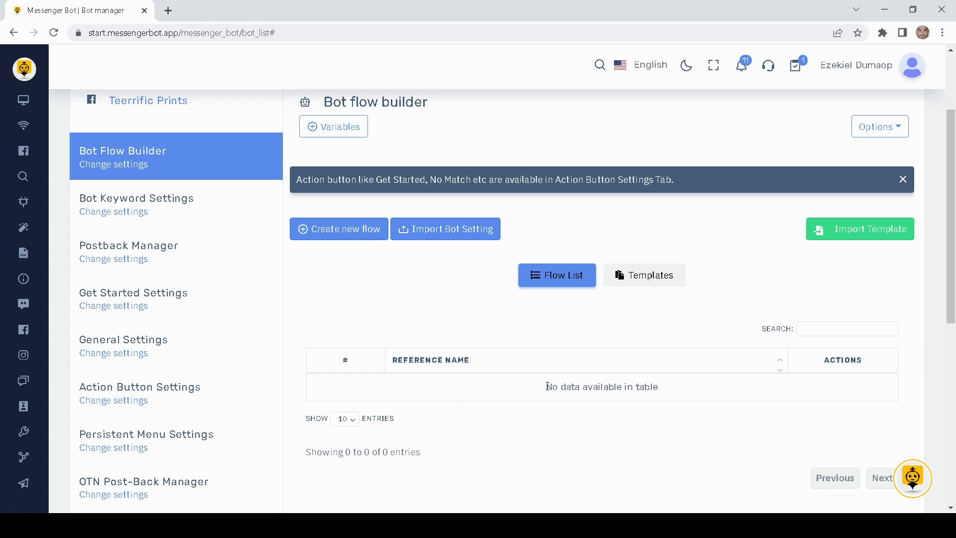
drag(547, 386, 668, 394)
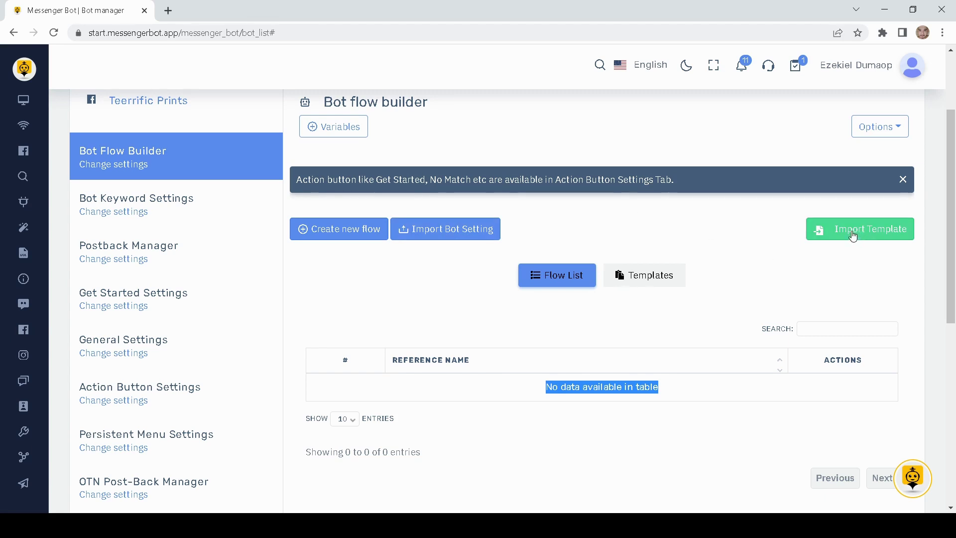
- Browse the flow templates, including Real Estate, then return to Flow List and create a new flow
click(647, 275)
scroll(567, 338, down, 4)
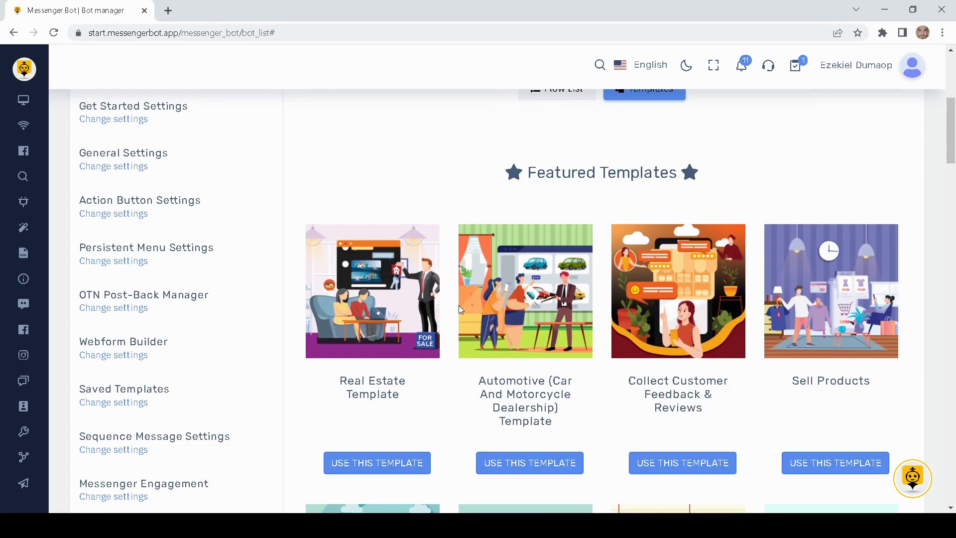
scroll(568, 401, down, 3)
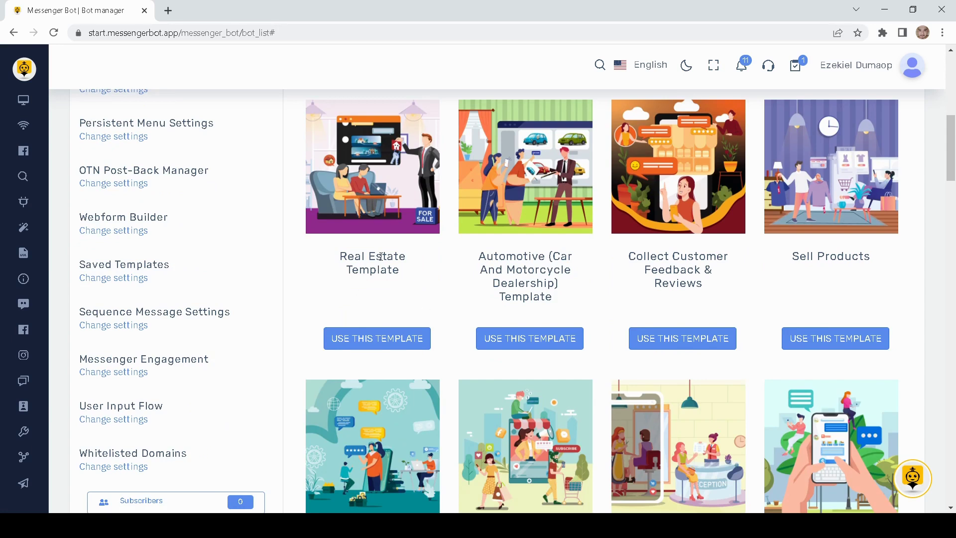
click(373, 353)
click(565, 278)
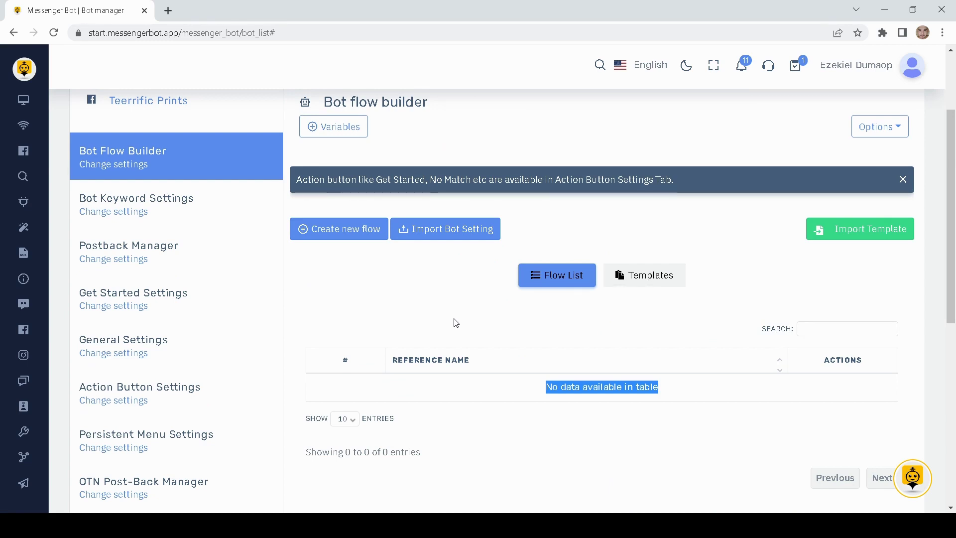
click(340, 239)
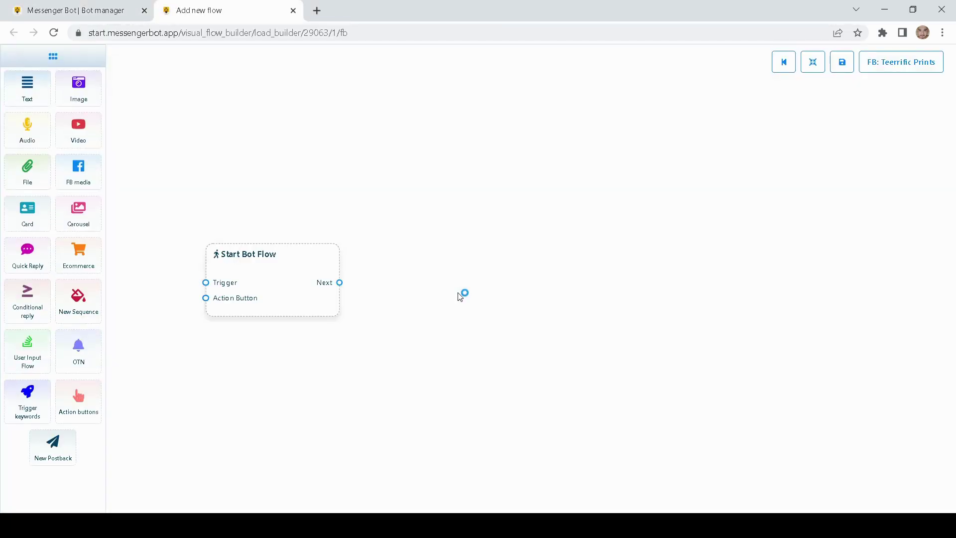
- Reposition the Start Bot Flow node and delete a misplaced keyword trigger node
drag(287, 314, 357, 328)
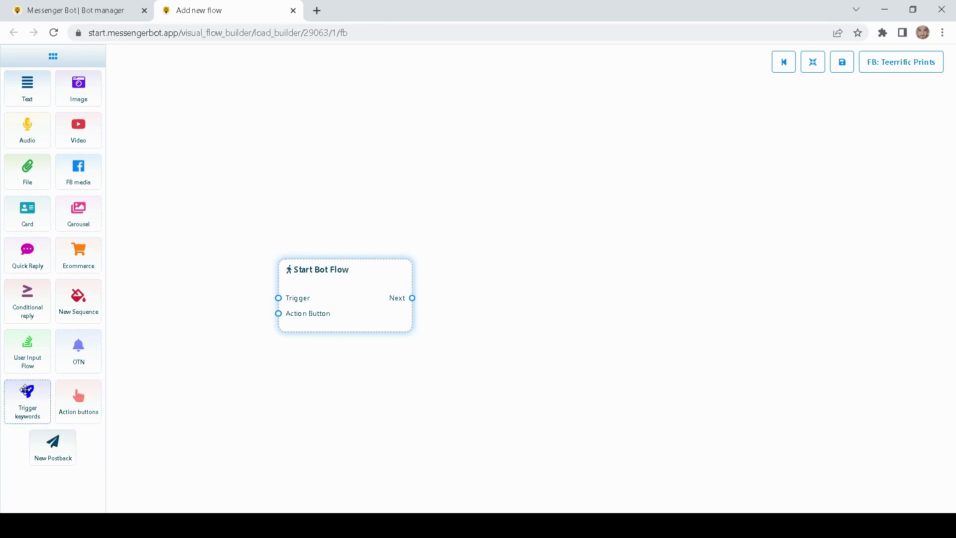
drag(26, 389, 213, 238)
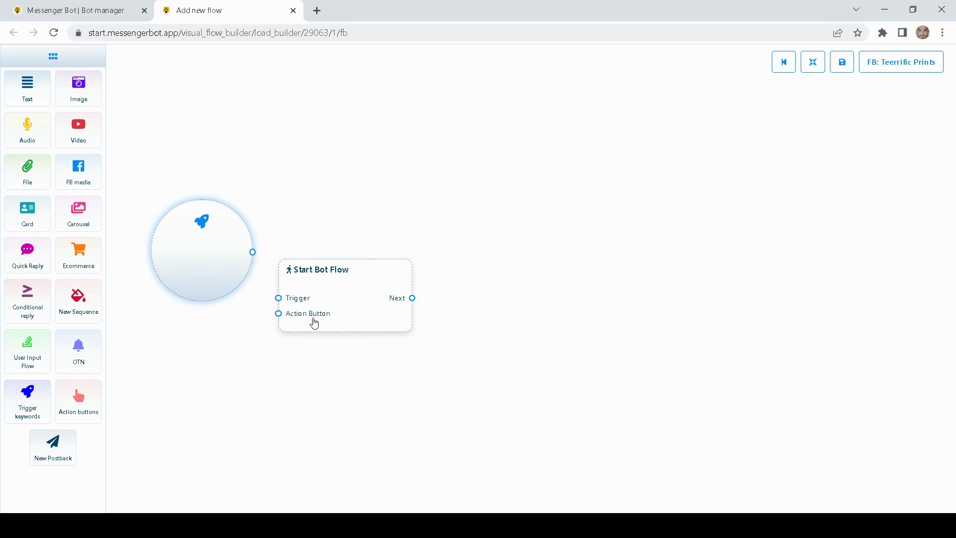
right_click(193, 263)
click(209, 273)
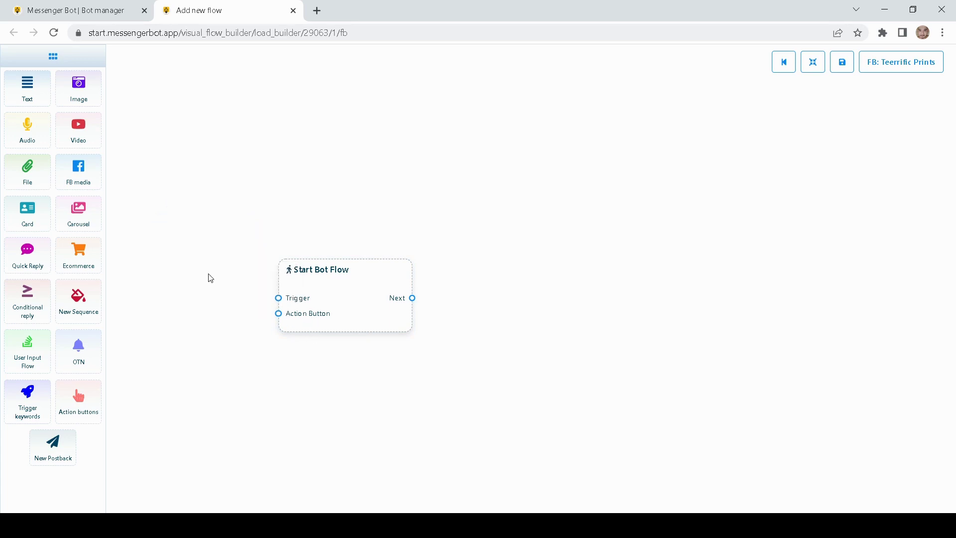
mouse_move(345, 301)
mouse_down()
mouse_move(351, 275)
mouse_move(362, 298)
mouse_up()
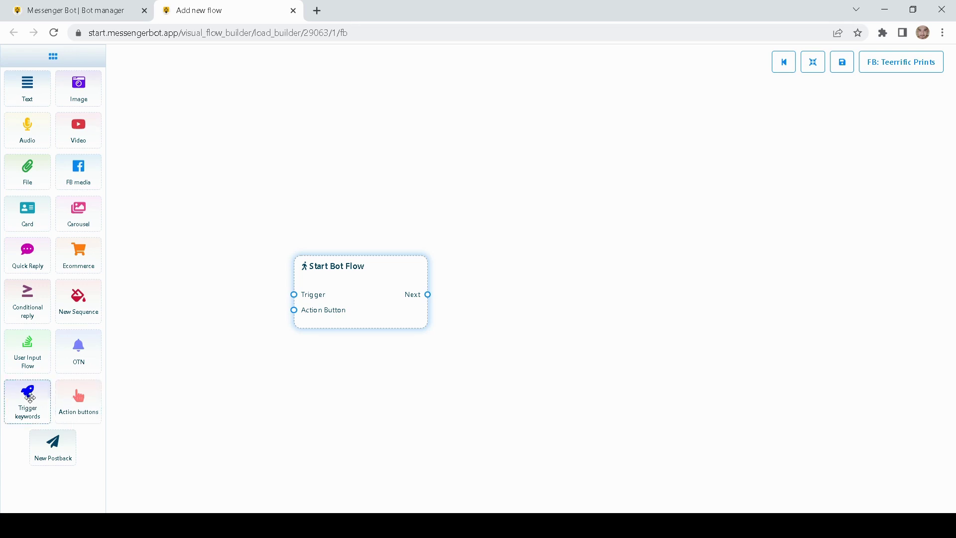
- Add a keyword trigger and an Action buttons node, wired to Start Bot Flow's Trigger and Action Button inputs
drag(30, 396, 192, 263)
drag(232, 331, 200, 292)
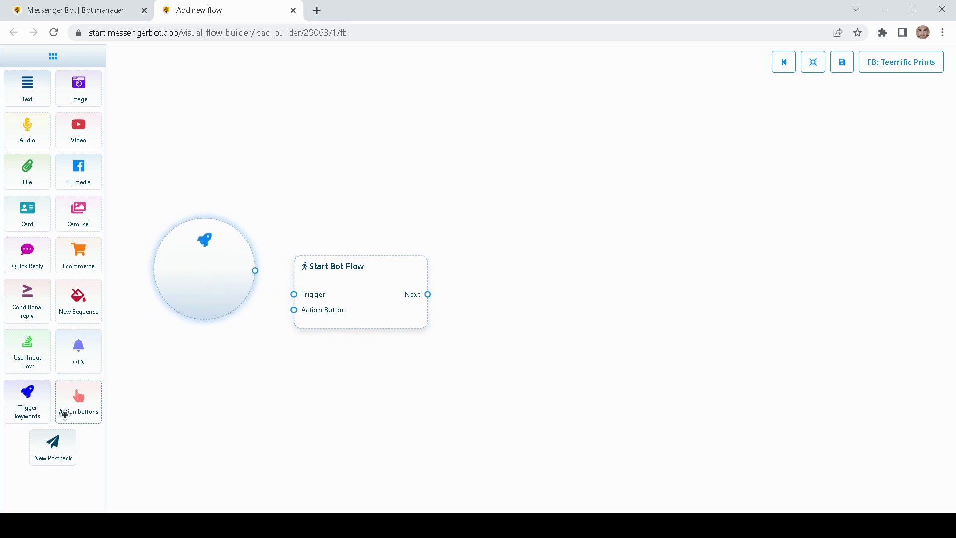
drag(79, 411, 233, 426)
drag(211, 414, 210, 412)
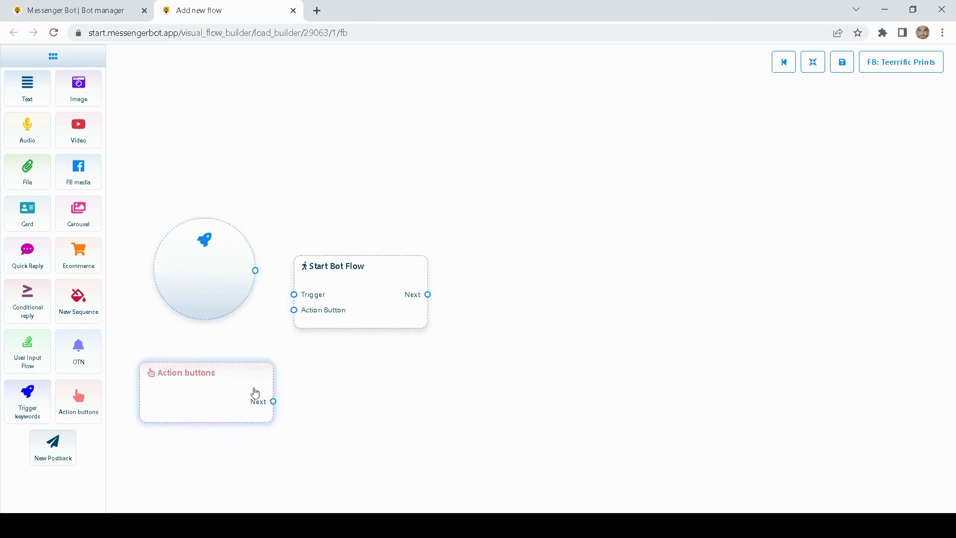
drag(259, 338, 316, 339)
mouse_move(281, 311)
mouse_down()
mouse_move(269, 304)
mouse_move(277, 314)
mouse_up()
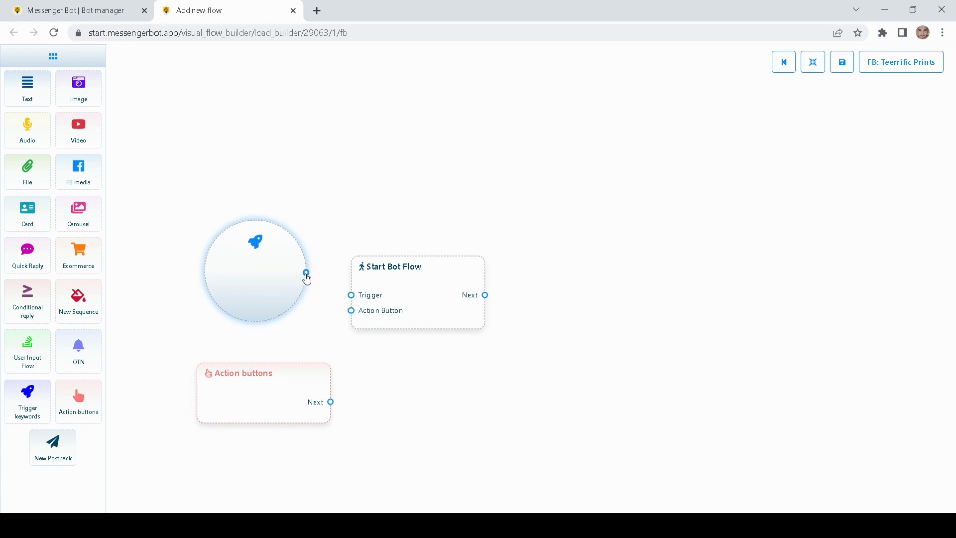
drag(306, 273, 351, 294)
drag(331, 402, 351, 310)
- Enter the keyword Hello with String match in the trigger settings, then close the panel
click(266, 288)
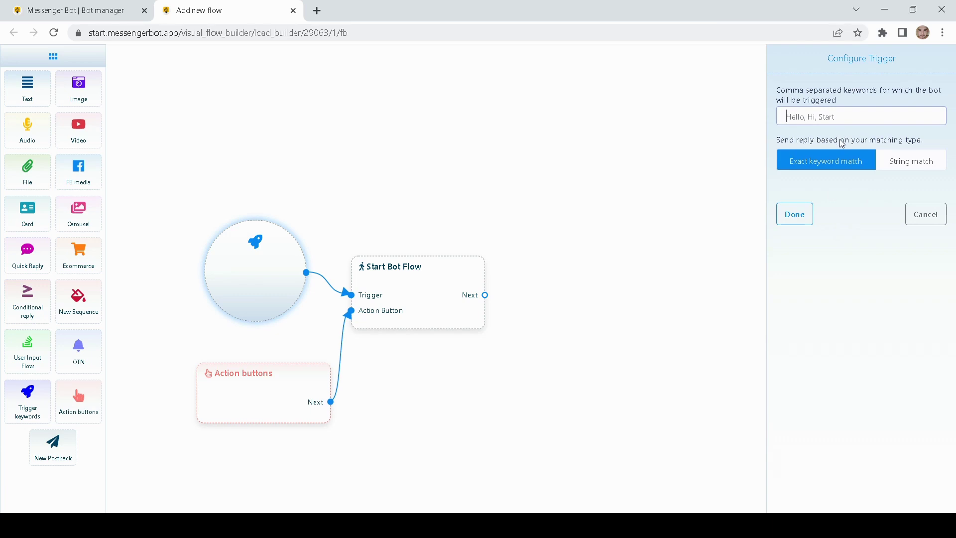
click(913, 216)
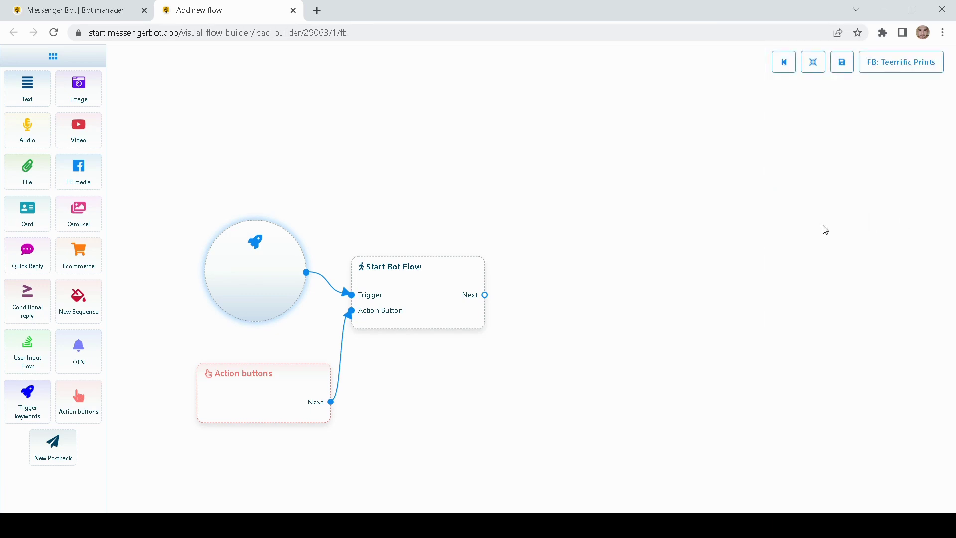
click(247, 287)
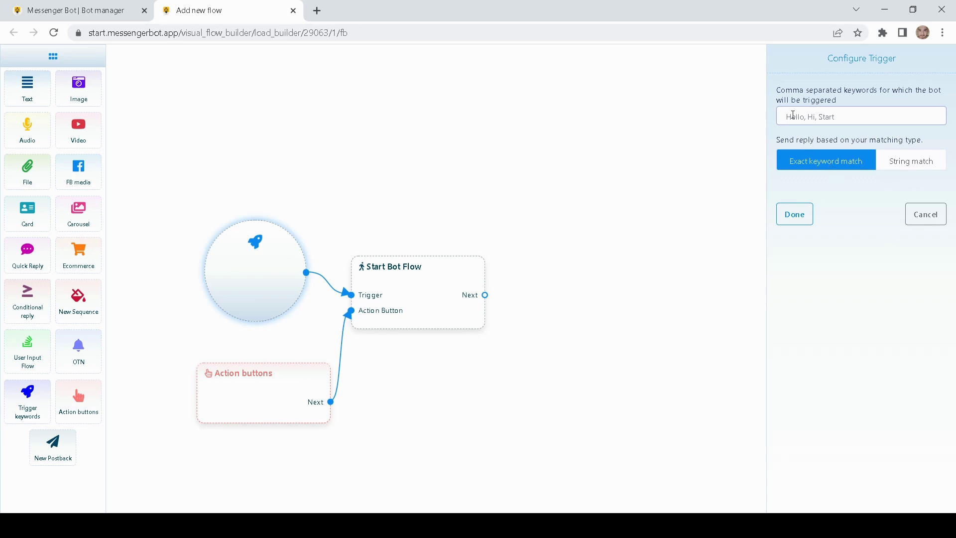
text(Hello)
click(844, 201)
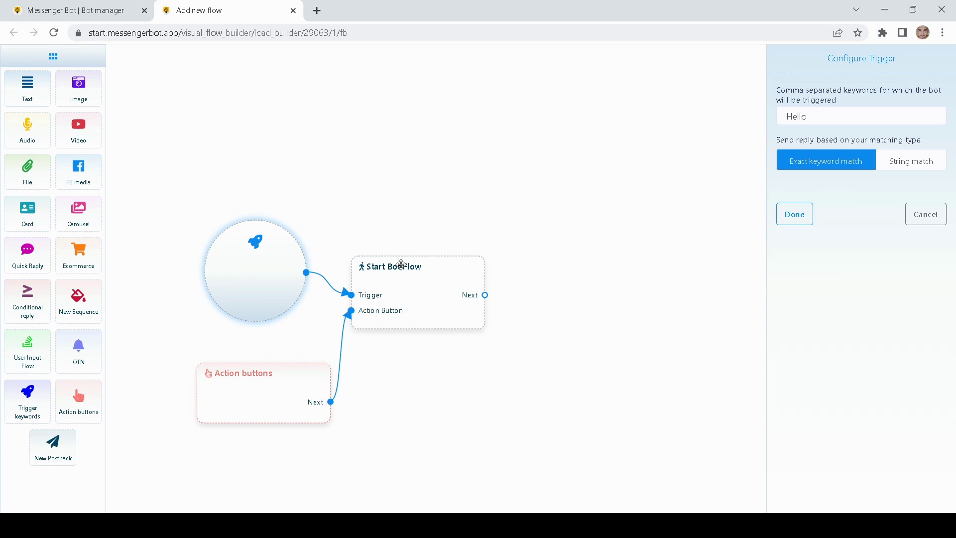
click(903, 165)
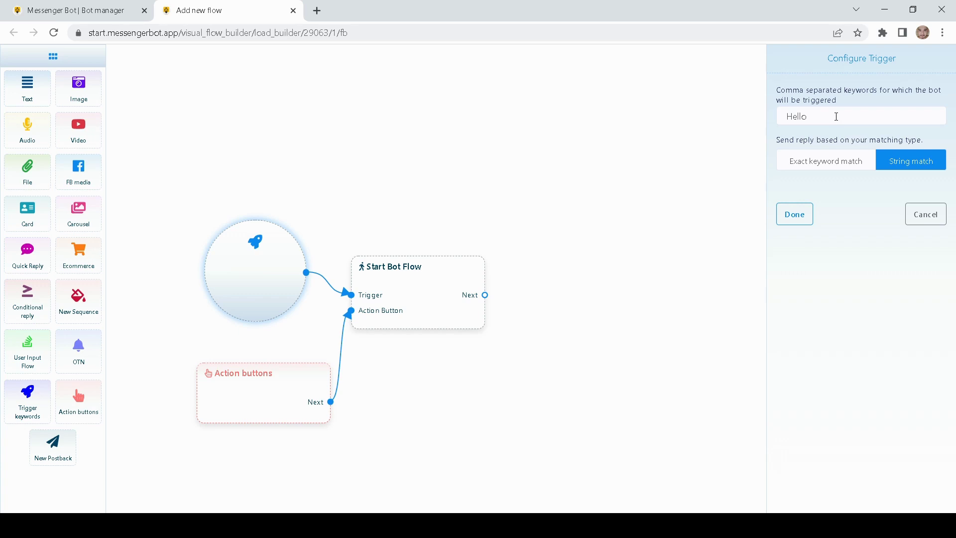
drag(836, 117, 766, 120)
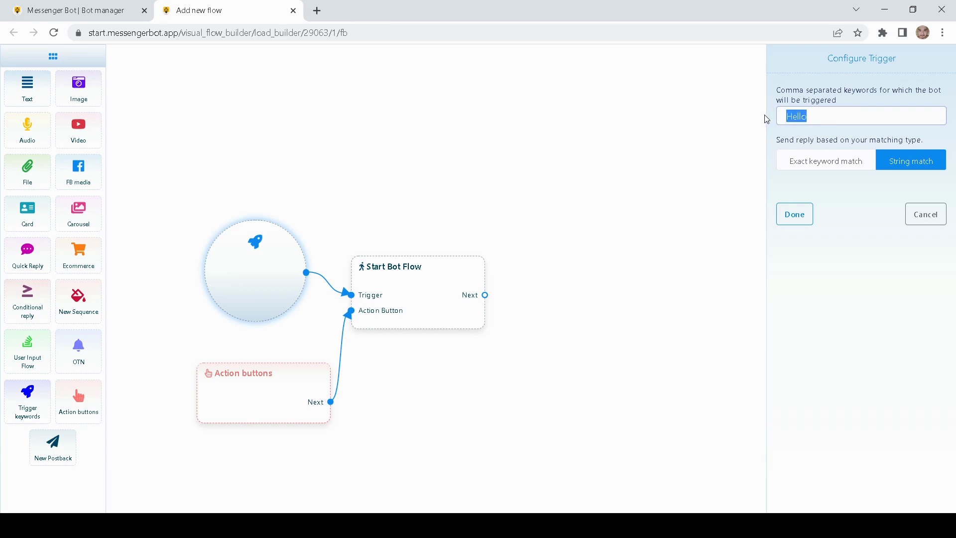
drag(424, 294, 430, 299)
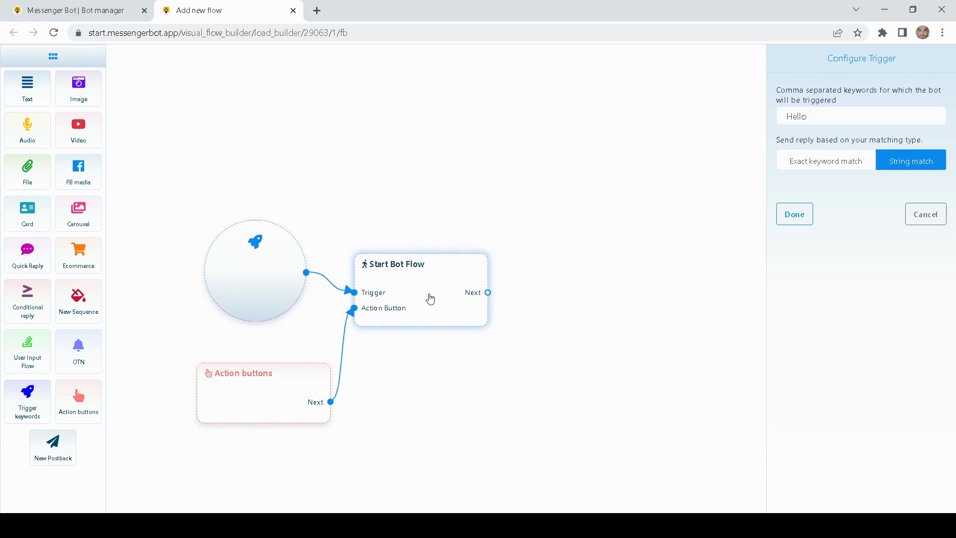
click(927, 218)
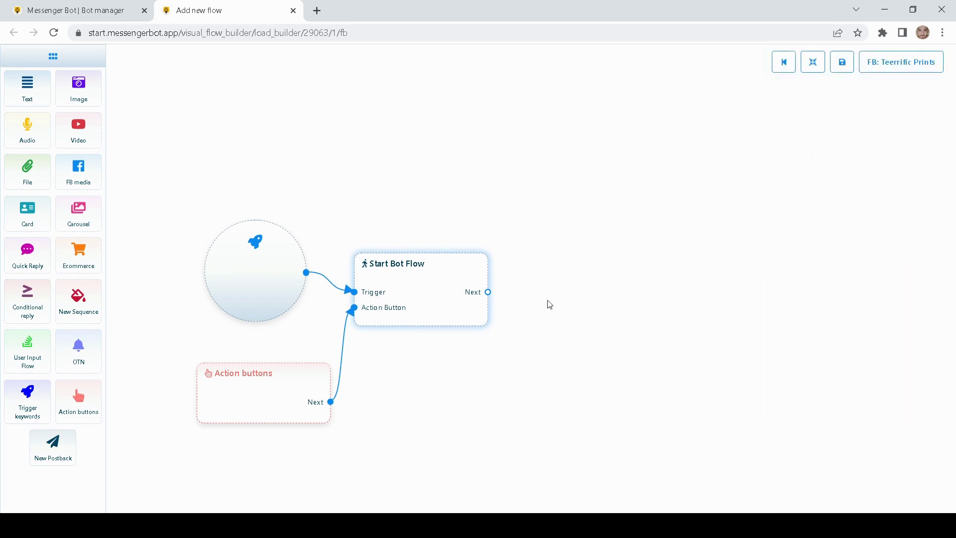
- Inspect the Action buttons node settings, close them unchanged, and pan the canvas
double_click(264, 394)
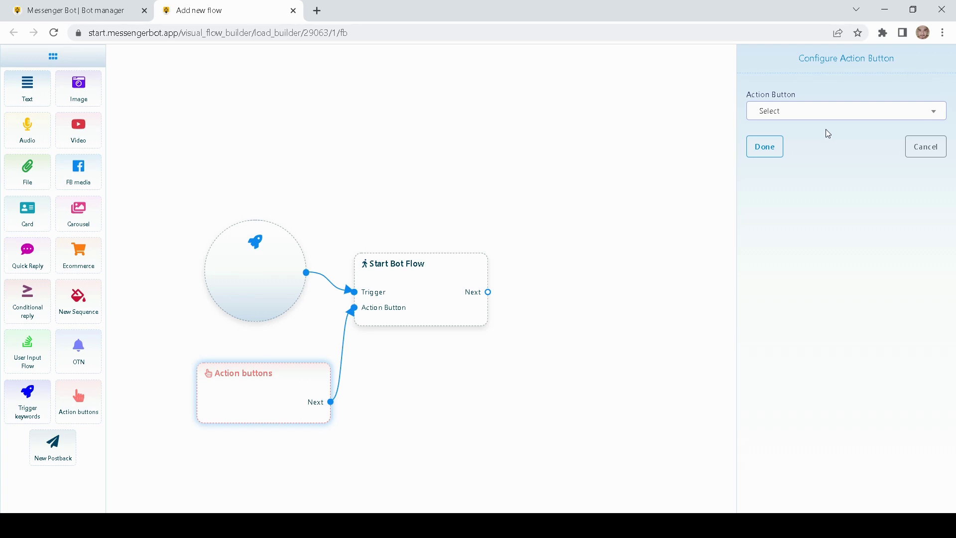
click(914, 148)
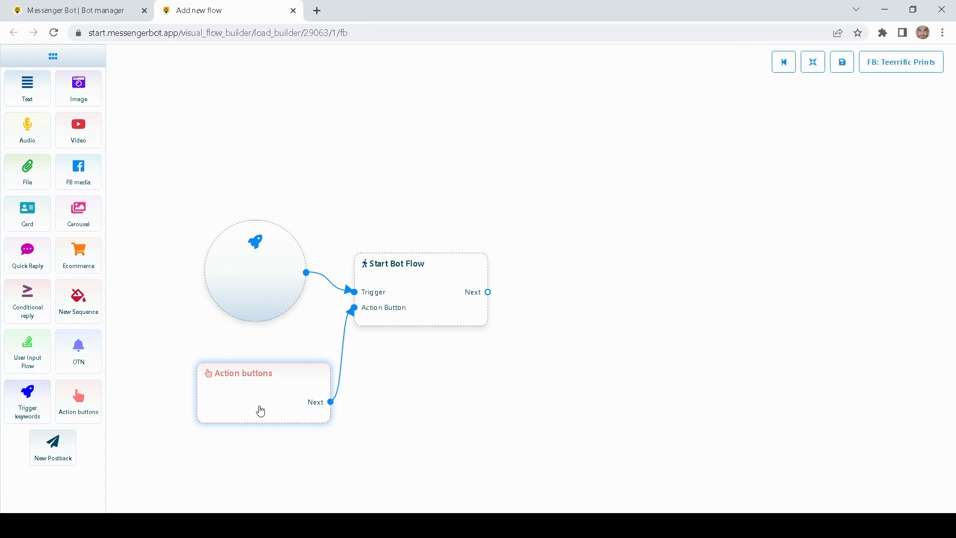
drag(364, 395, 414, 377)
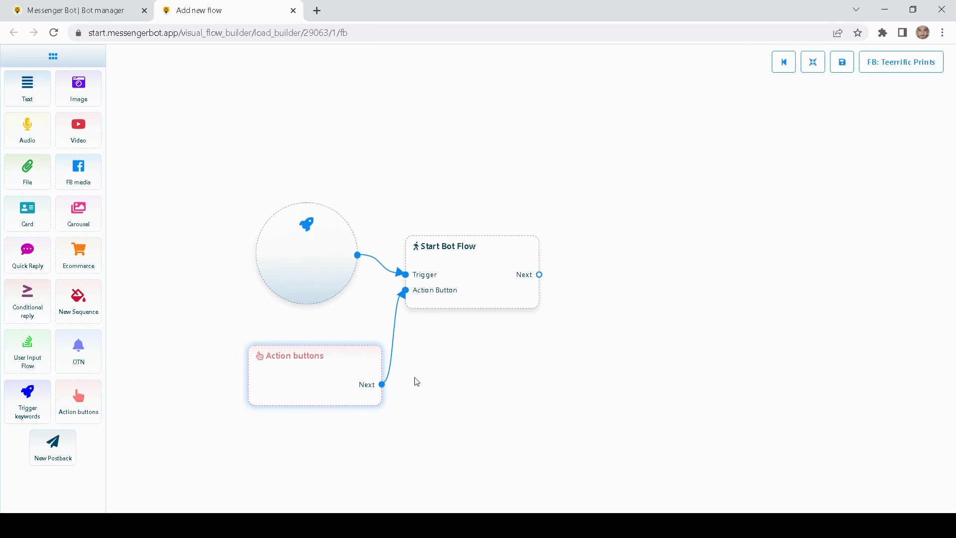
- Delete the Action buttons node and its link from the canvas
right_click(314, 371)
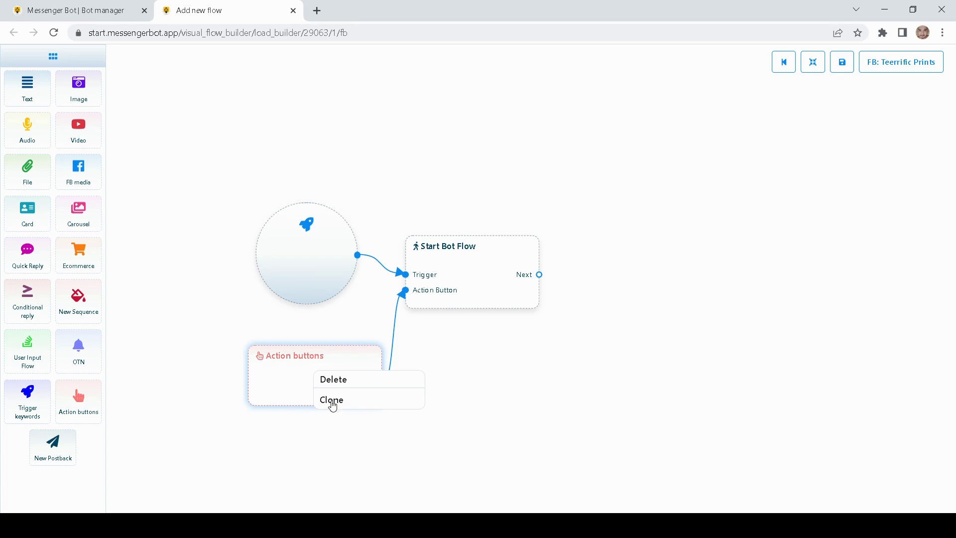
click(334, 380)
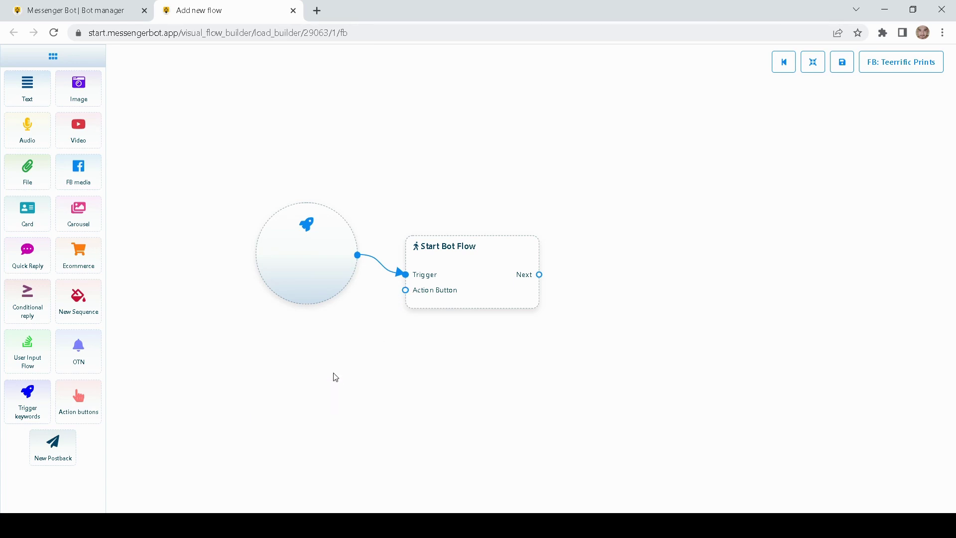
drag(323, 287, 317, 306)
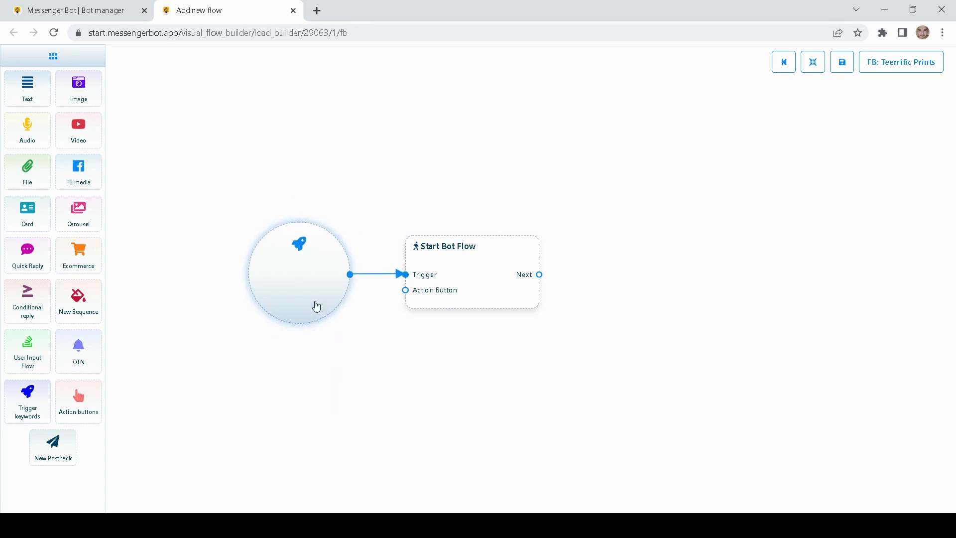
drag(361, 352, 382, 367)
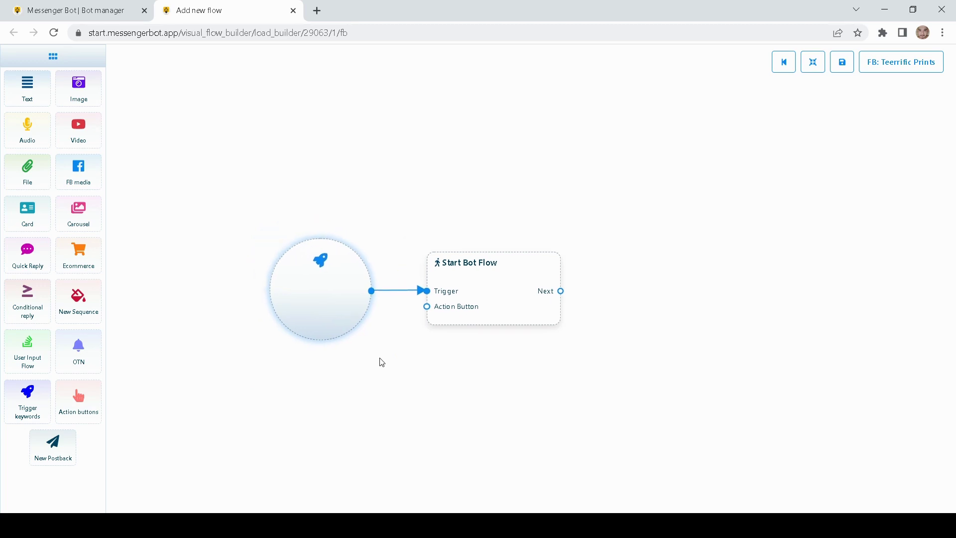
- Set the start trigger's keyword to Hello with String match and confirm
double_click(326, 295)
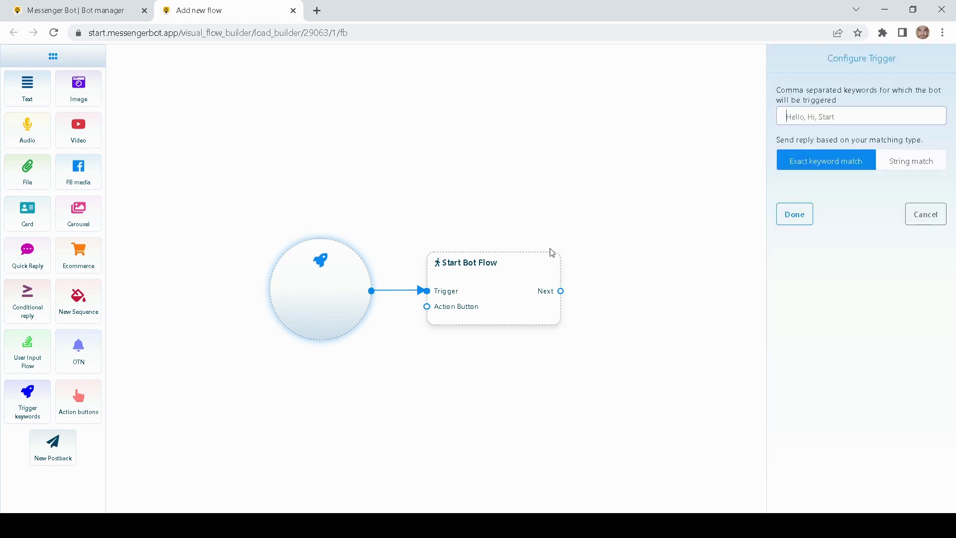
click(805, 122)
text(Hello)
click(912, 164)
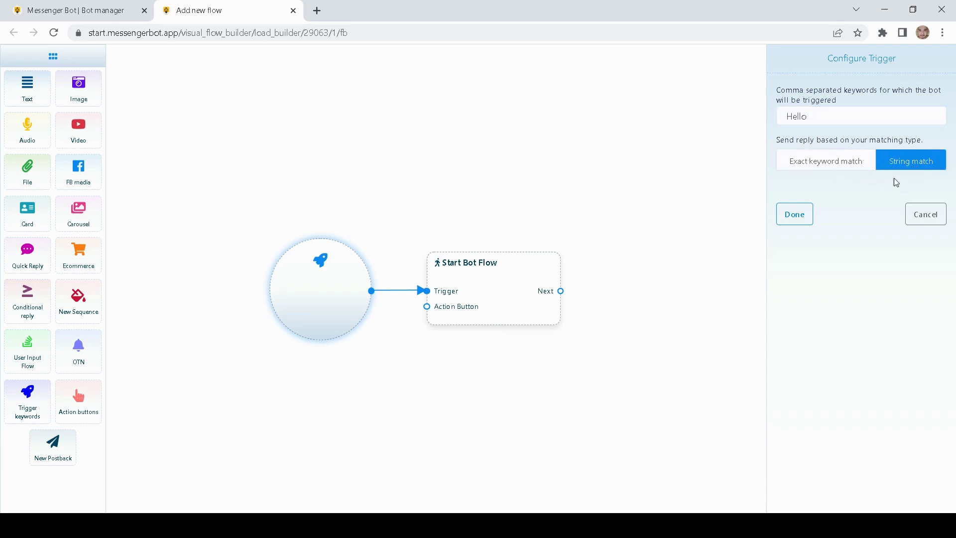
click(795, 214)
mouse_move(308, 295)
mouse_down()
mouse_move(303, 283)
mouse_move(303, 298)
mouse_up()
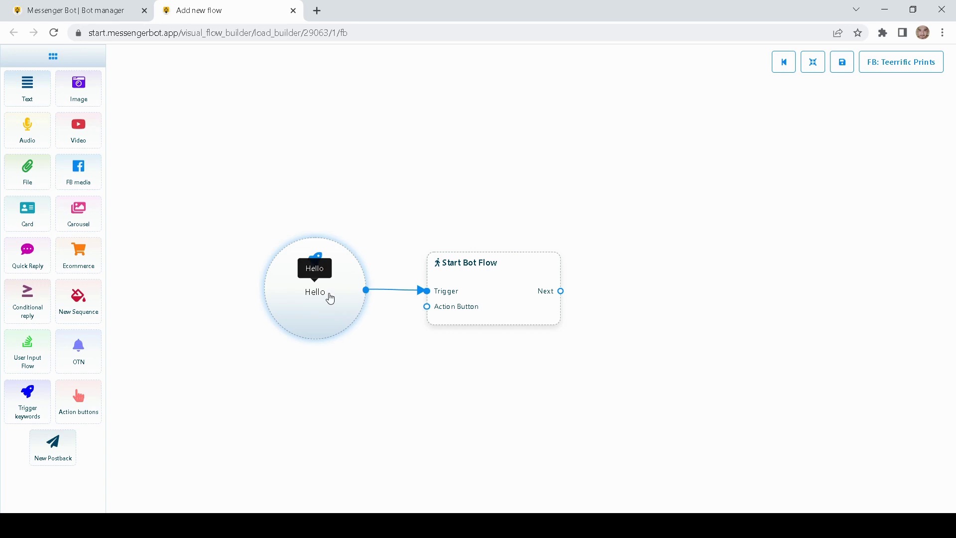
drag(458, 211, 409, 217)
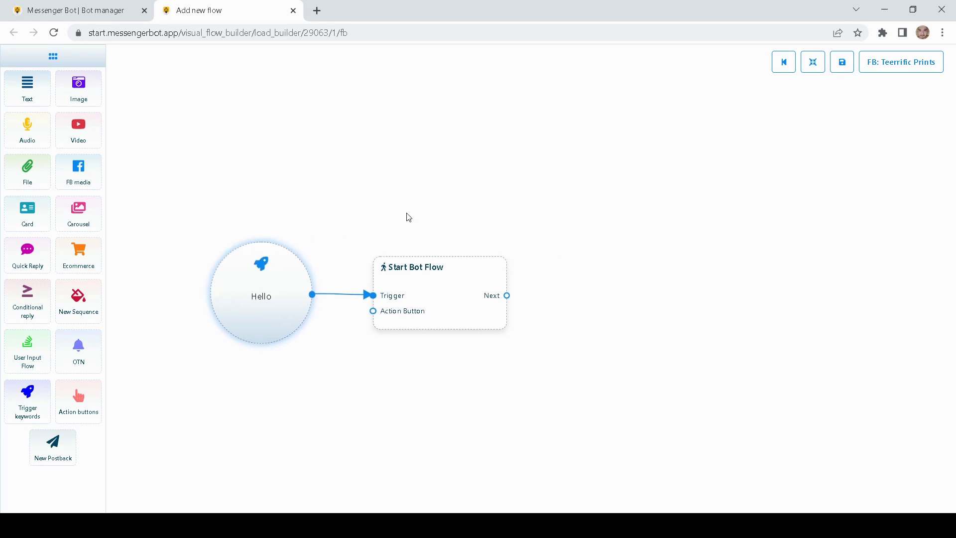
drag(476, 230, 405, 217)
scroll(407, 221, down, 2)
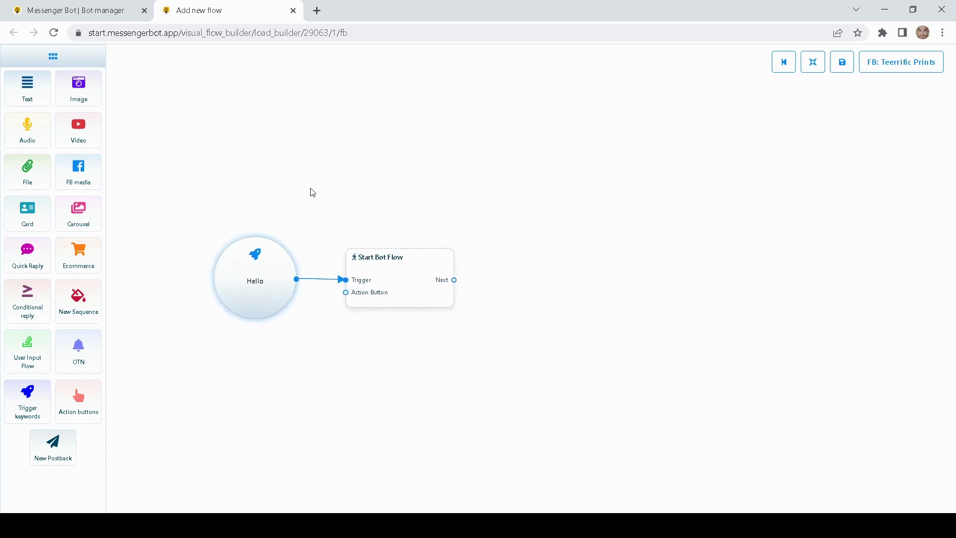
drag(418, 177, 412, 192)
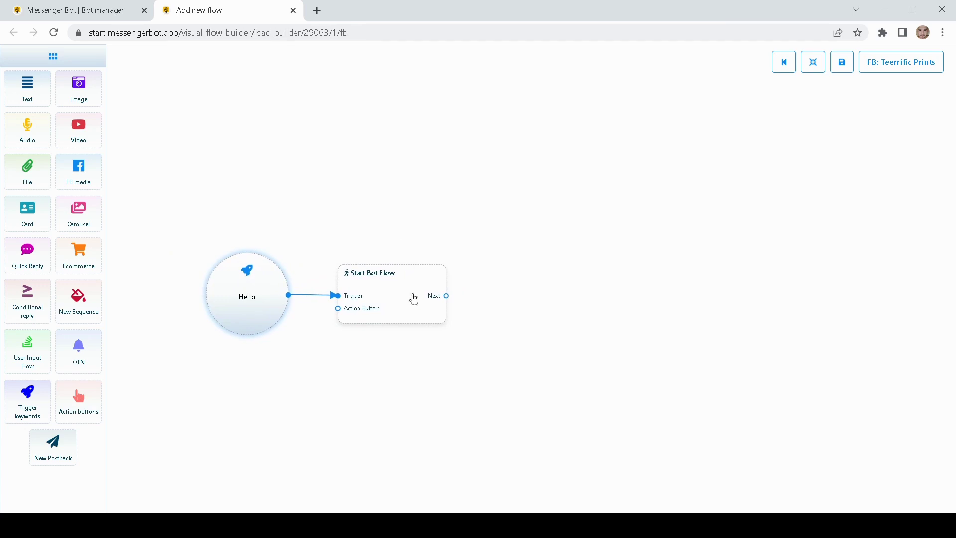
drag(467, 236, 433, 235)
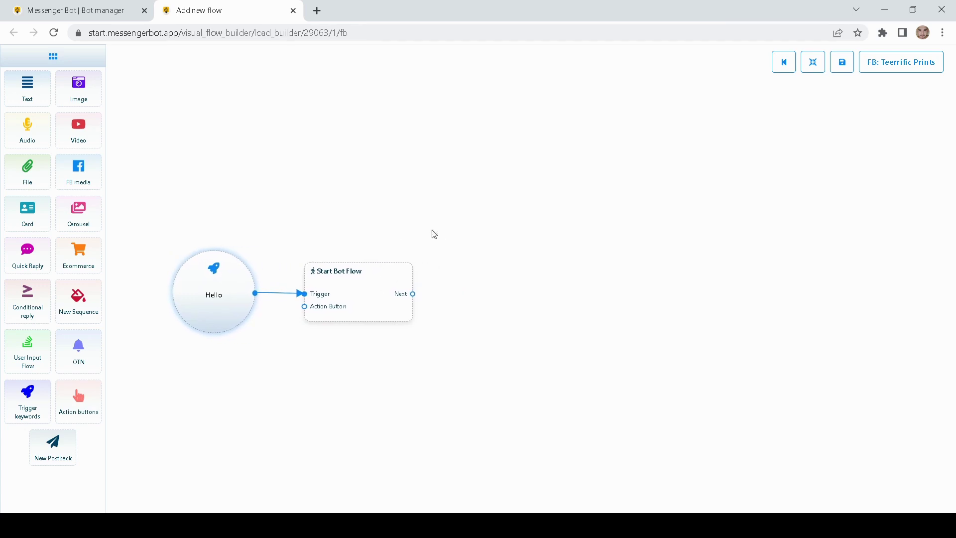
- Set the Start Bot Flow reference Title to 'Demo Chatbot' and confirm
double_click(365, 301)
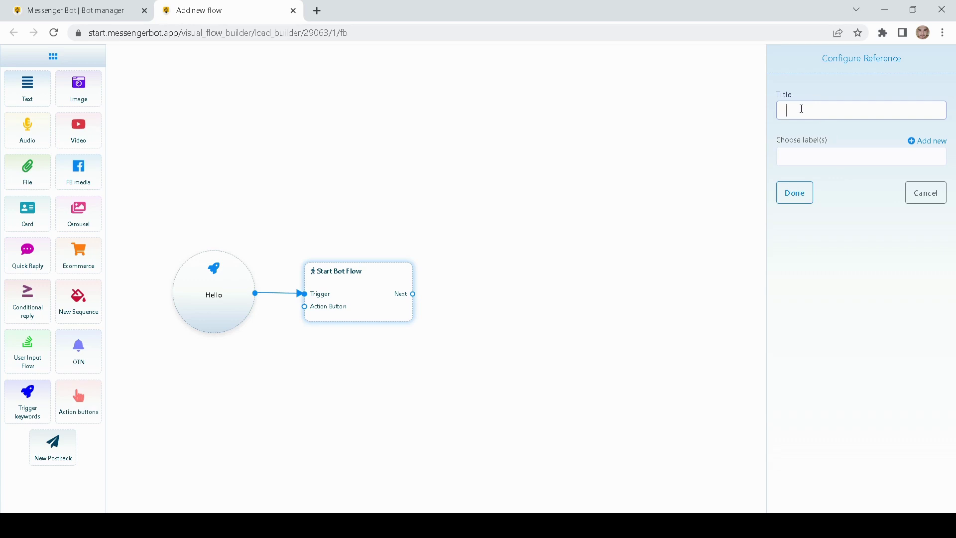
text(Demo Chatbot)
click(795, 194)
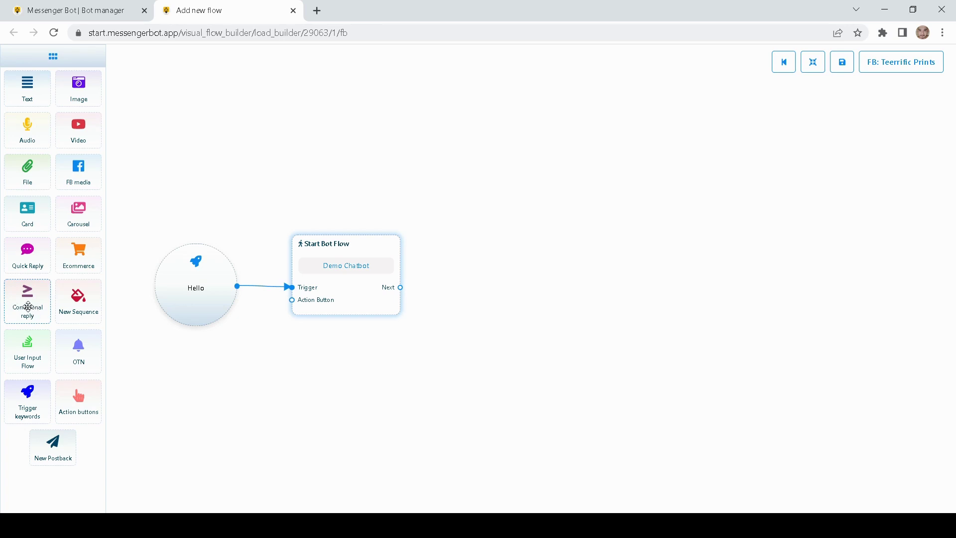
- Drop a Conditional reply node right of Start Bot Flow and move it closer
drag(28, 306, 516, 264)
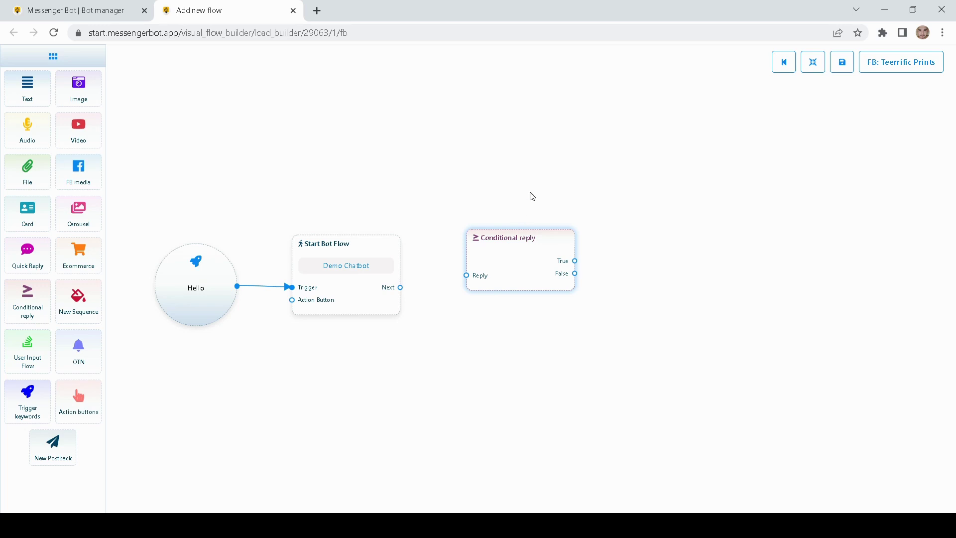
drag(555, 132, 513, 131)
drag(471, 280, 452, 295)
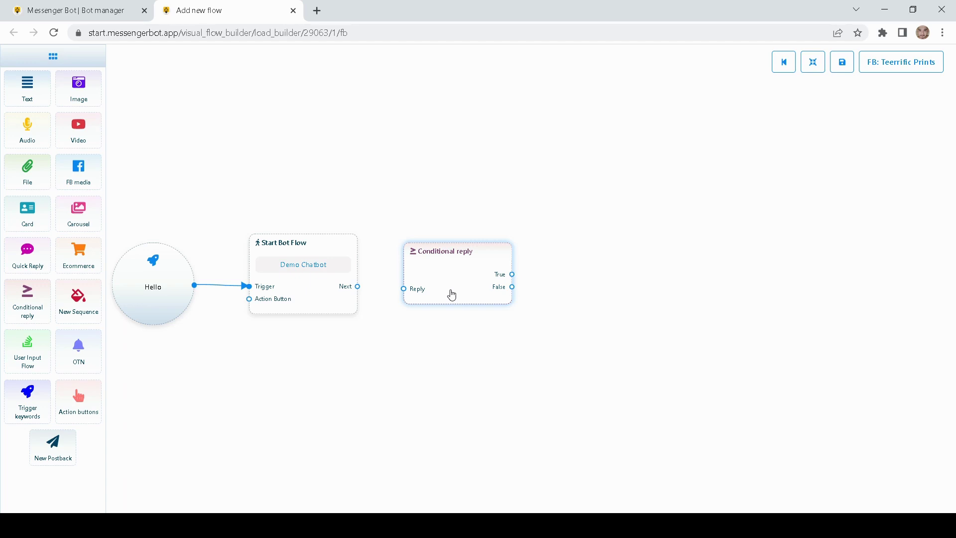
- Open the Conditional reply's condition settings and choose the Gender system field variable
double_click(450, 288)
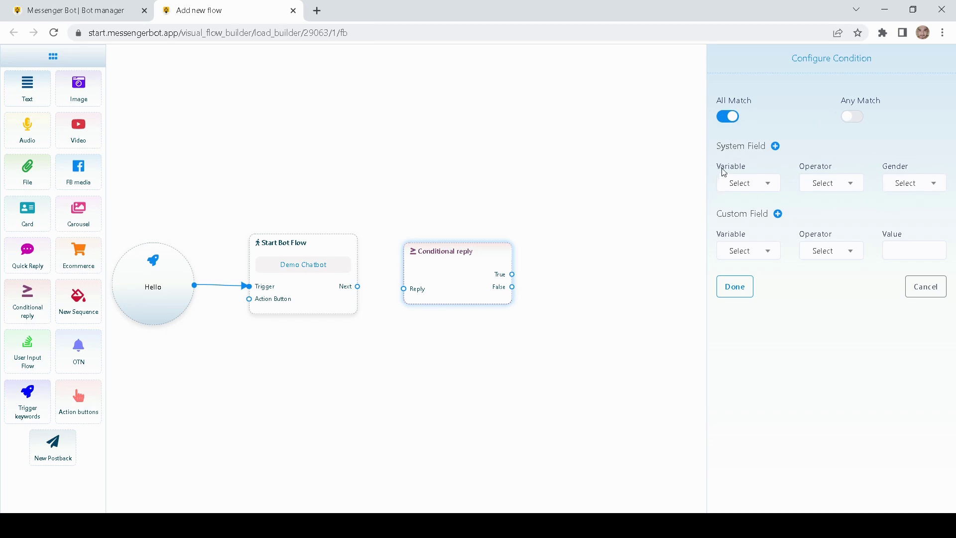
click(756, 185)
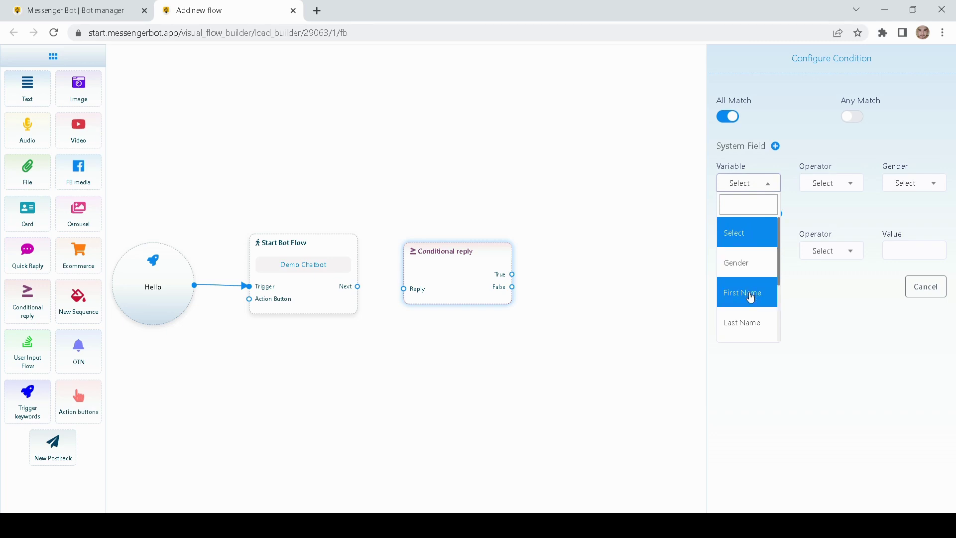
scroll(745, 325, down, 3)
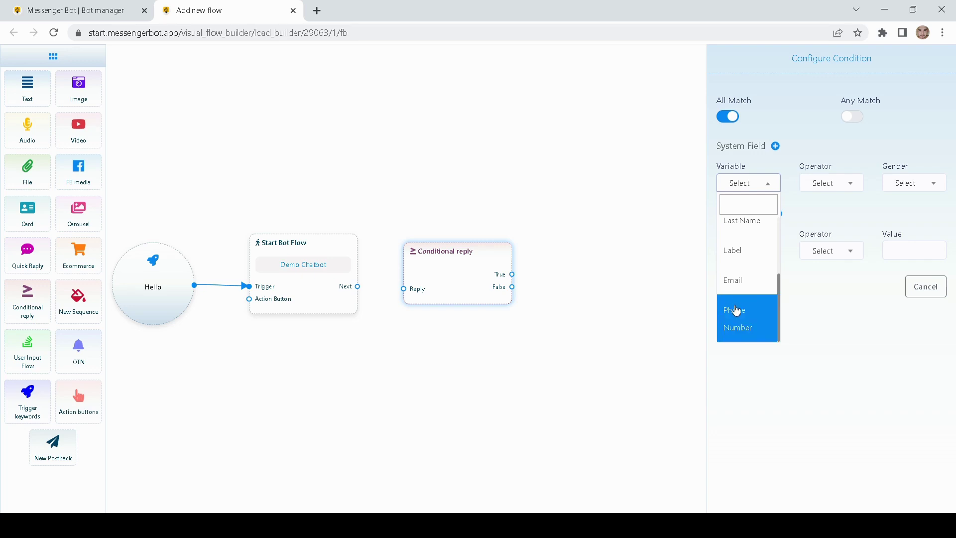
scroll(736, 310, up, 2)
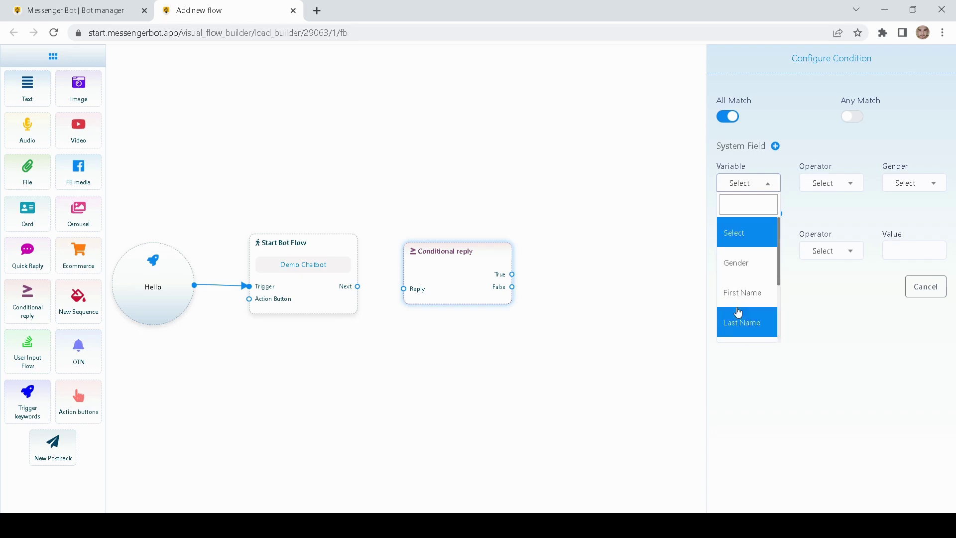
click(754, 273)
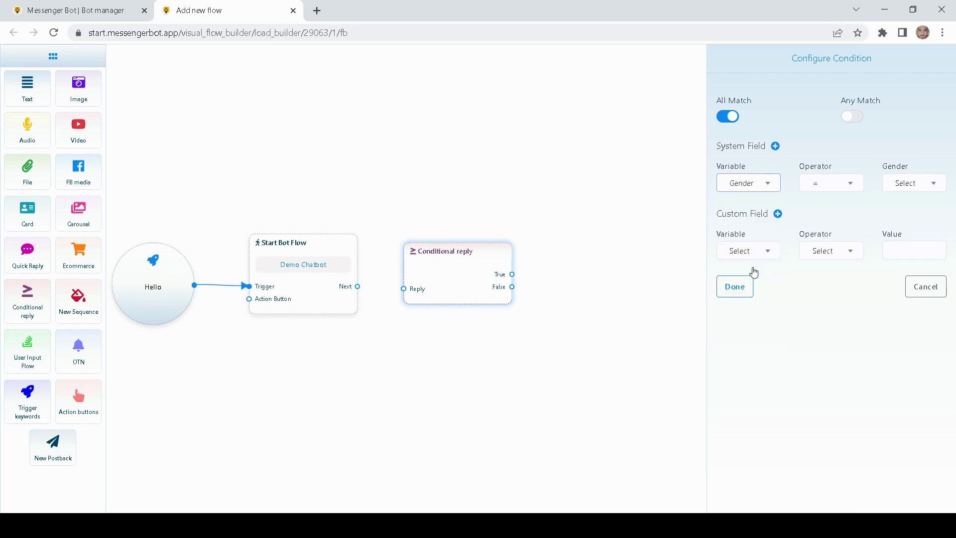
- Set the comparison operator to = and the Gender value to Female
click(840, 192)
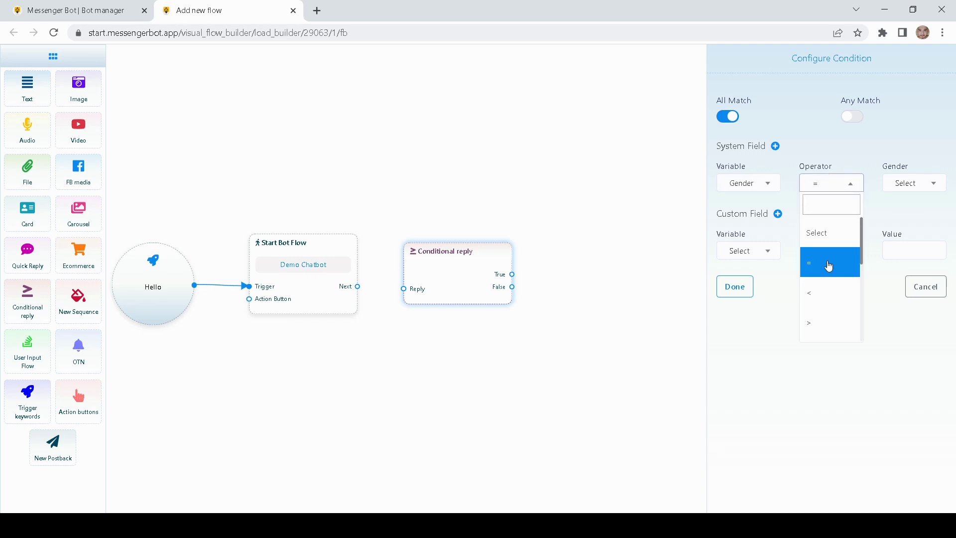
scroll(829, 293, down, 5)
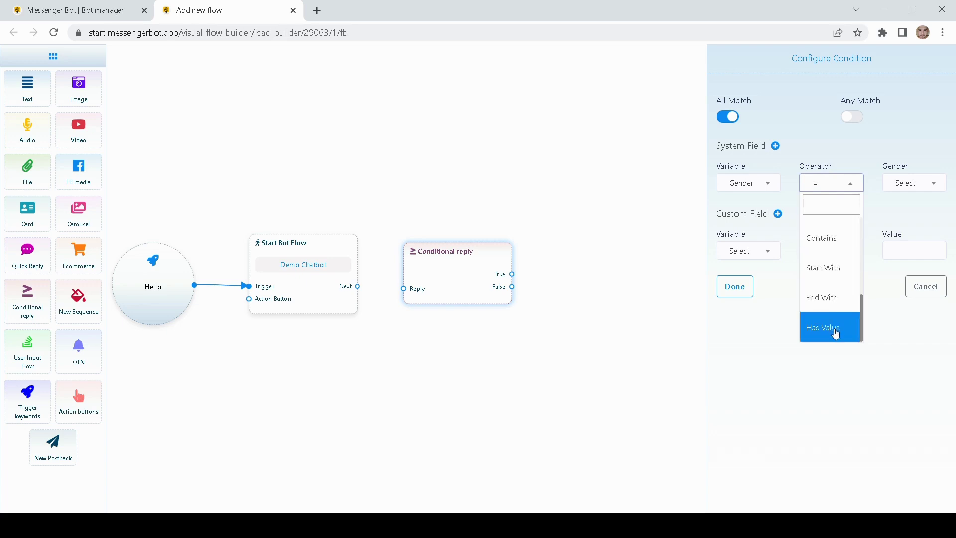
scroll(834, 331, up, 2)
scroll(834, 331, up, 3)
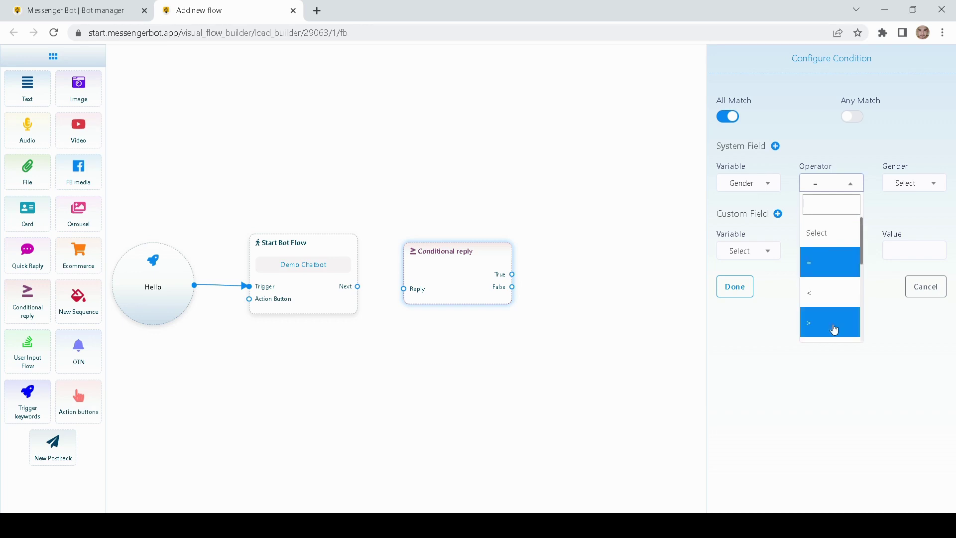
click(828, 264)
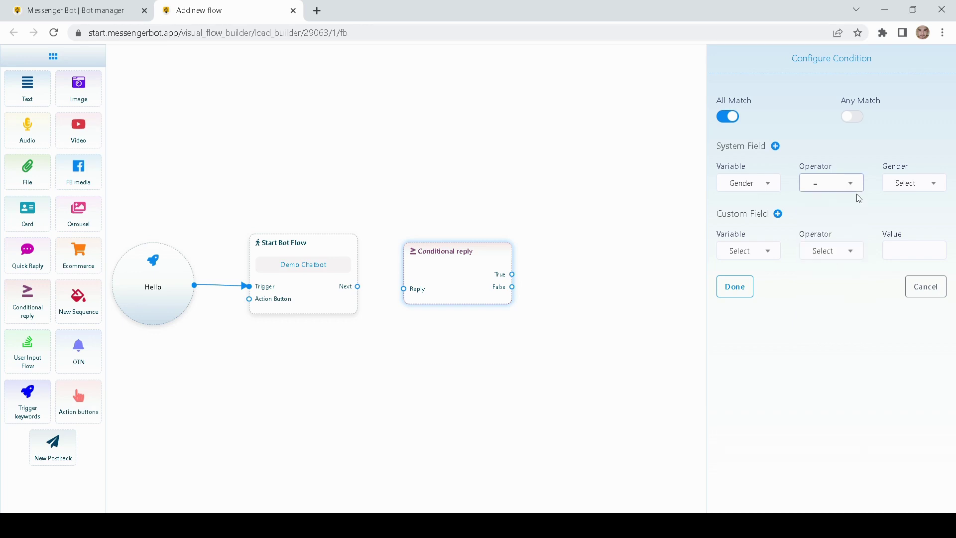
click(910, 187)
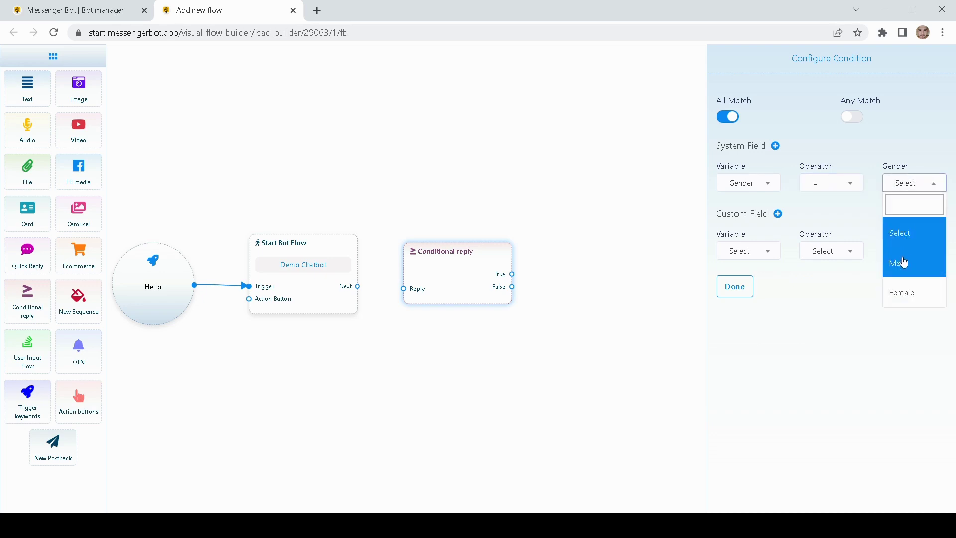
click(895, 292)
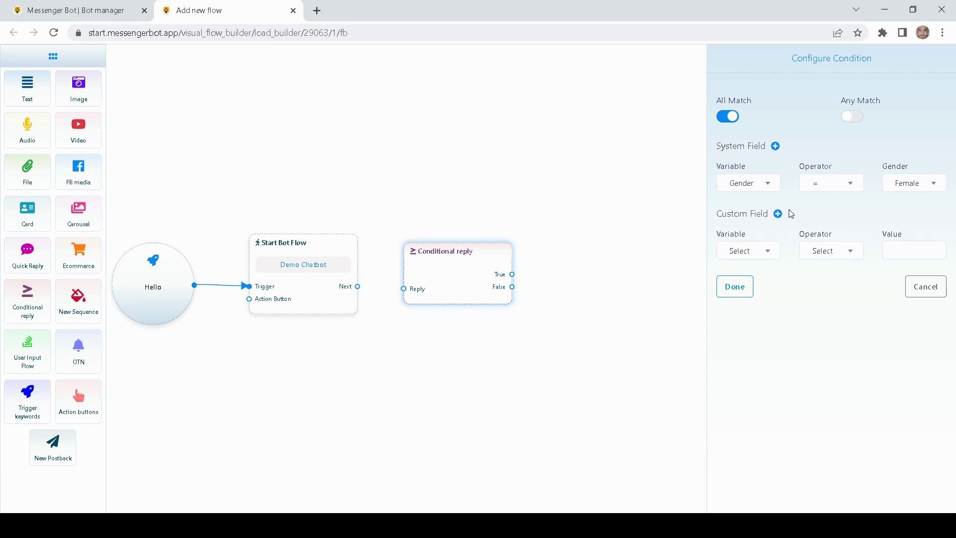
- Re-select Gender as the condition's system field variable
click(755, 193)
scroll(729, 309, down, 3)
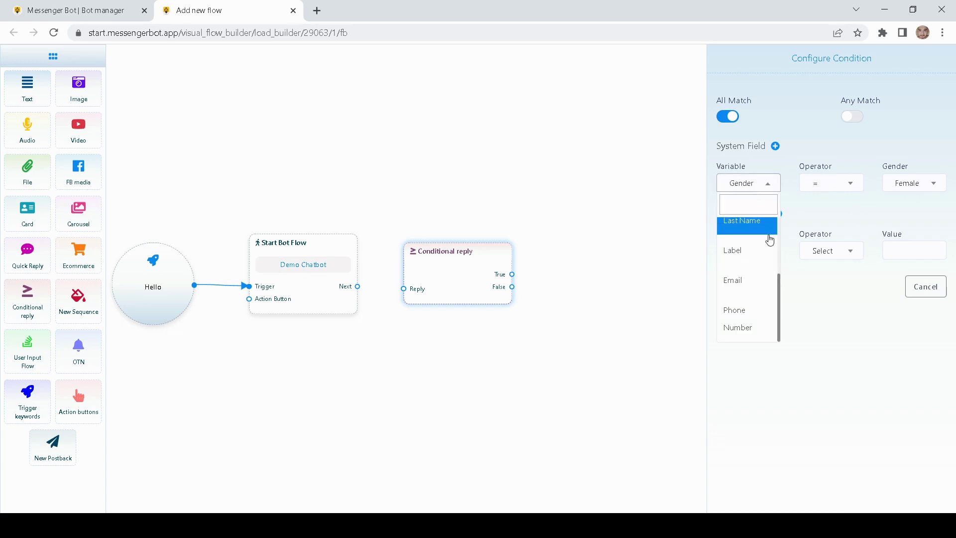
scroll(747, 249, up, 3)
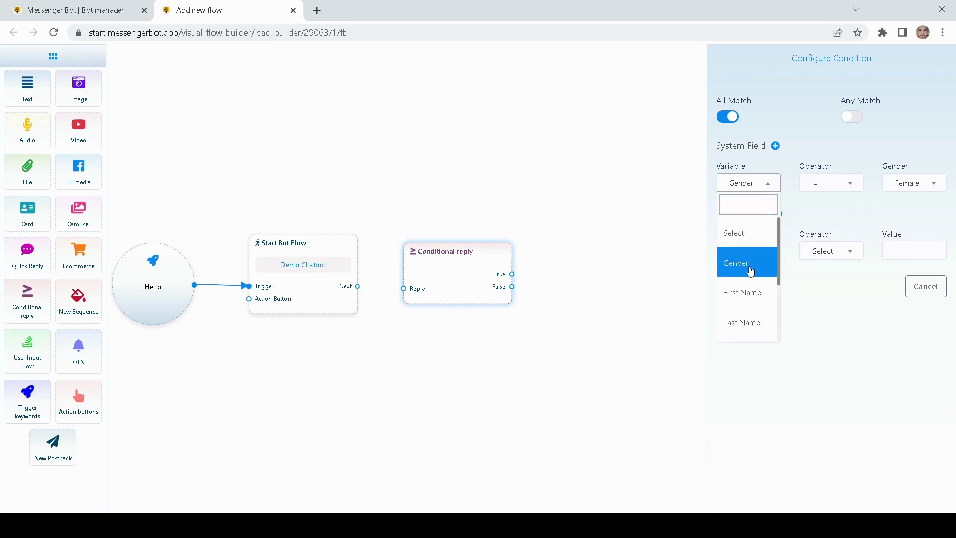
click(746, 258)
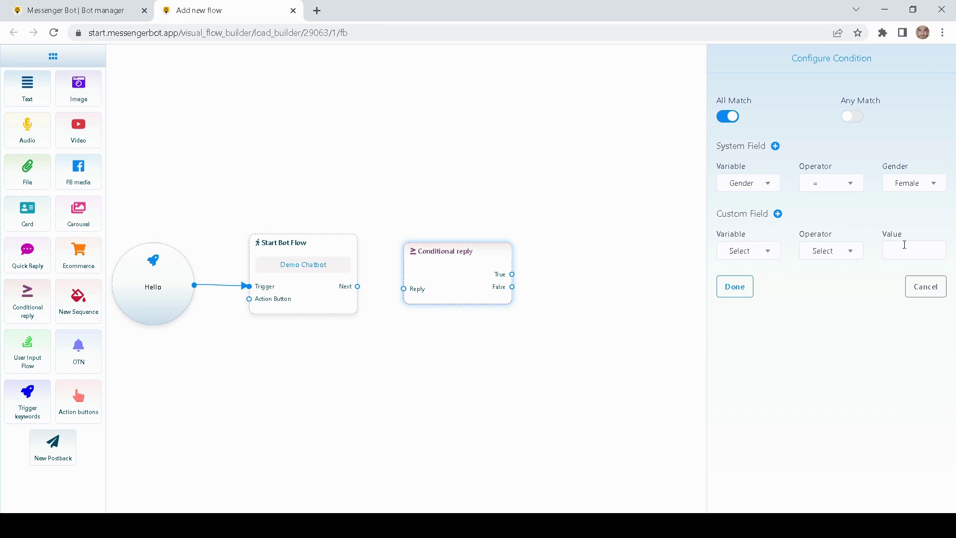
click(776, 146)
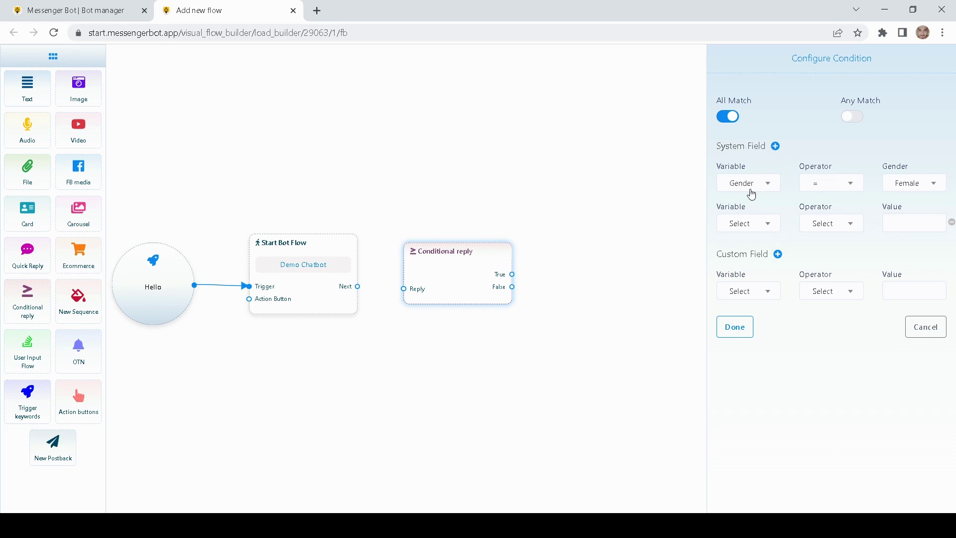
click(753, 224)
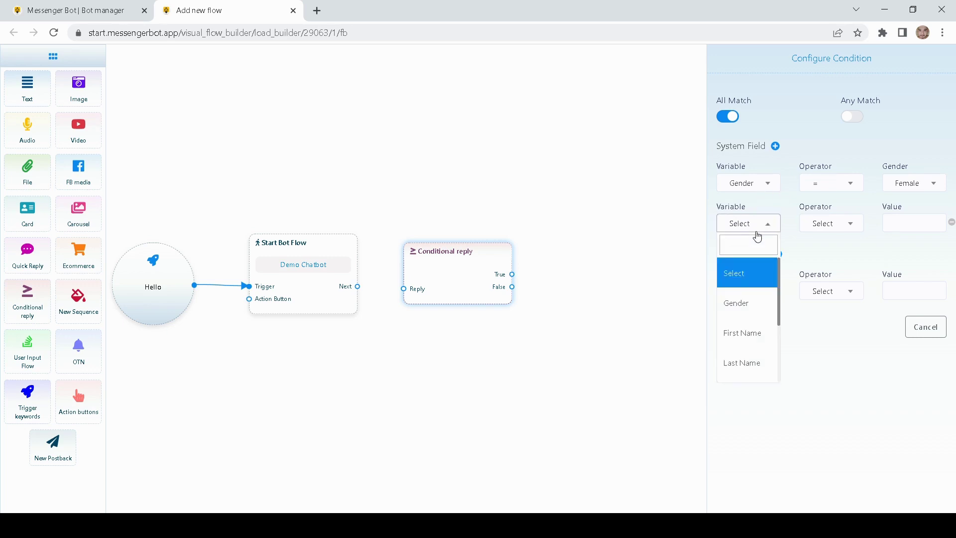
scroll(766, 314, down, 1)
scroll(755, 309, up, 1)
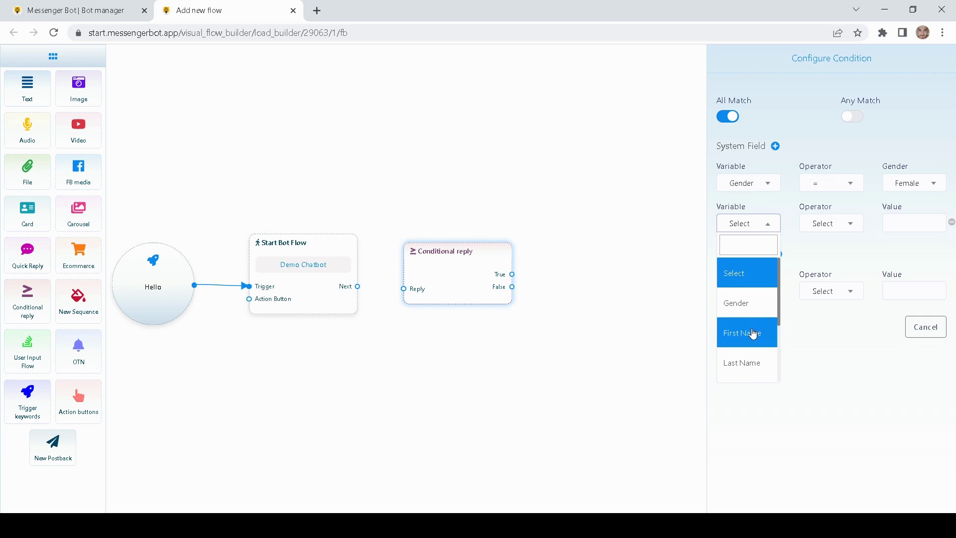
click(751, 330)
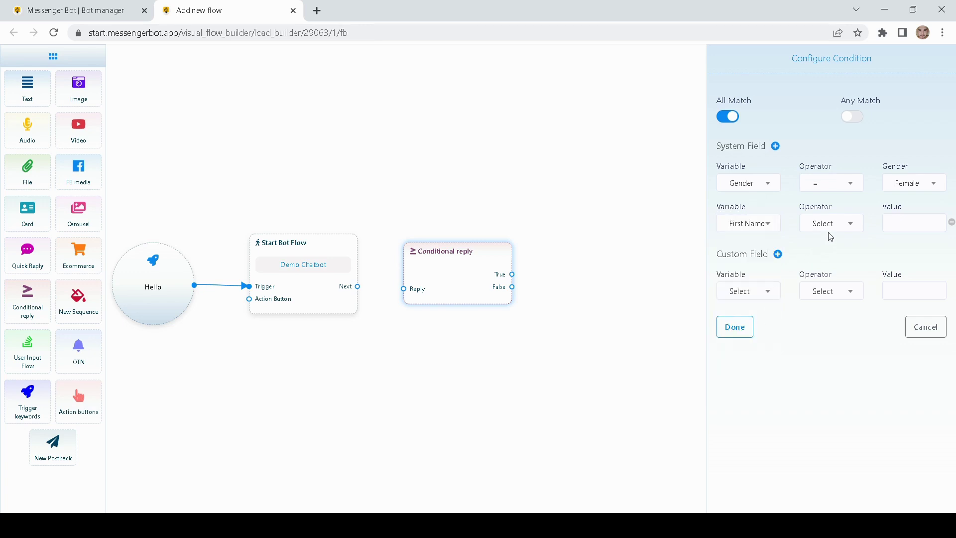
click(842, 227)
click(817, 303)
click(905, 226)
text(Jhon)
click(866, 204)
click(854, 117)
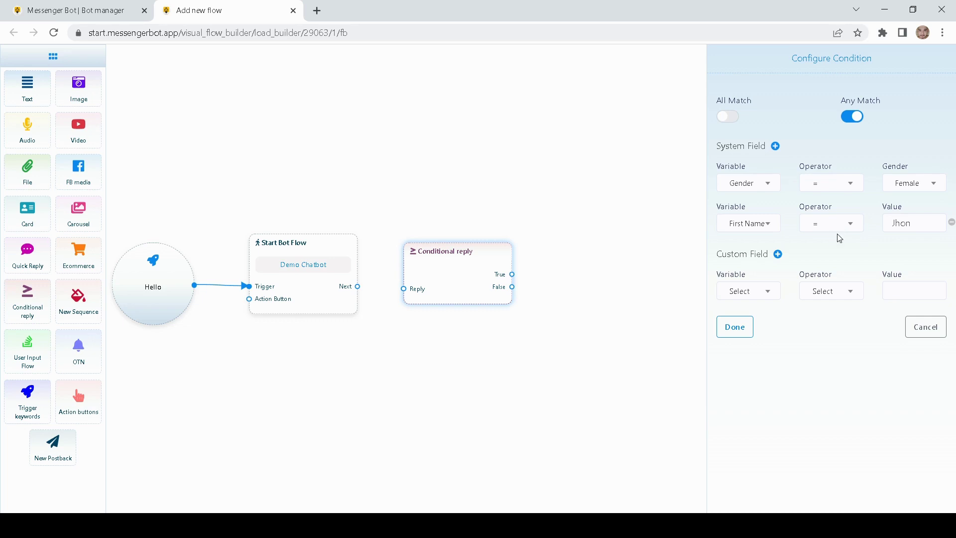
click(730, 116)
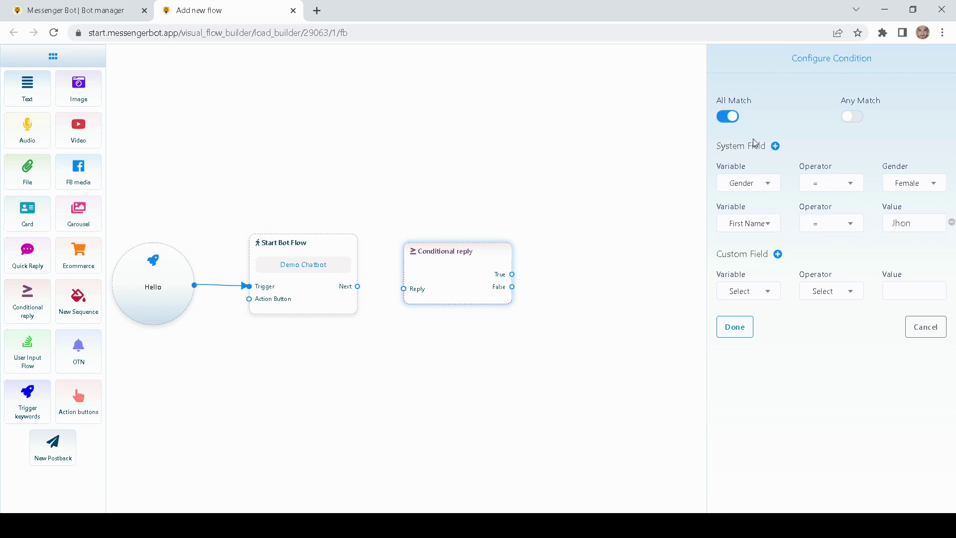
click(951, 222)
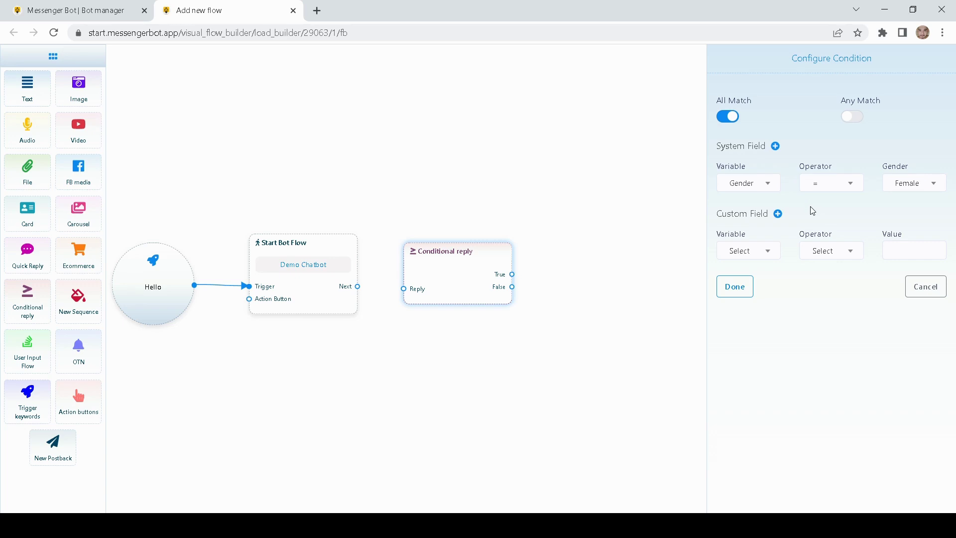
- Apply the Gender = Female condition and connect Start Bot Flow's Next to the Conditional reply
click(736, 294)
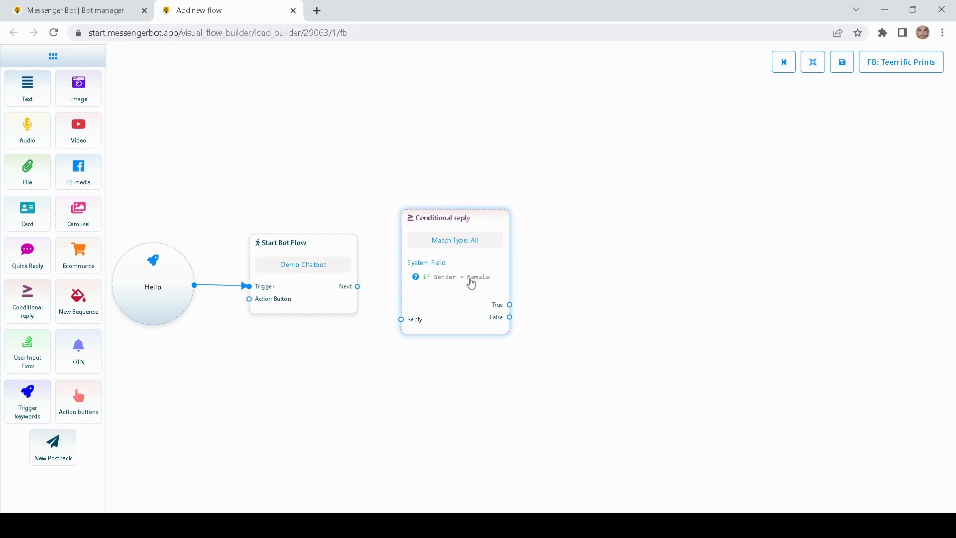
drag(358, 286, 401, 319)
drag(575, 235, 569, 242)
drag(475, 291, 480, 277)
drag(561, 260, 494, 263)
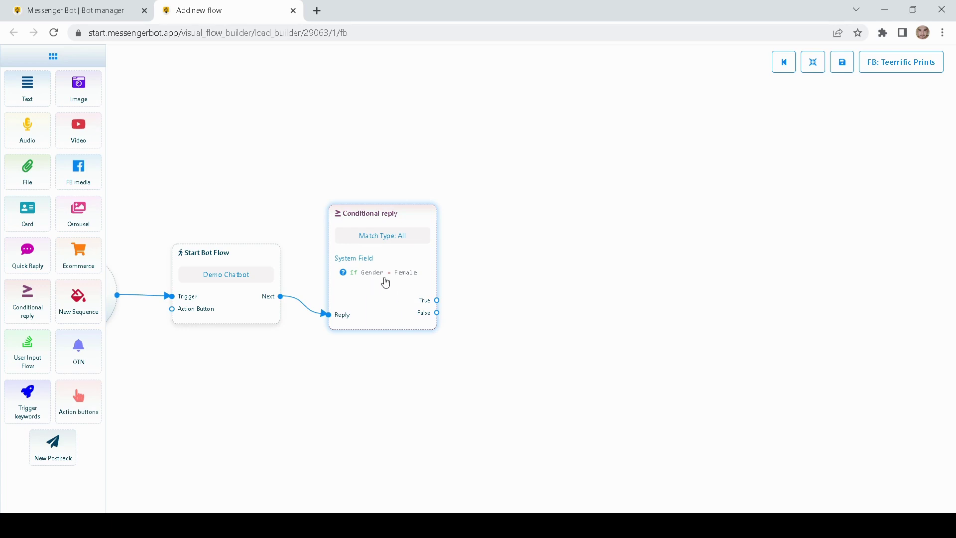
- Remove an unwanted block menu pulled out from the True output
drag(437, 300, 535, 176)
drag(567, 204, 551, 167)
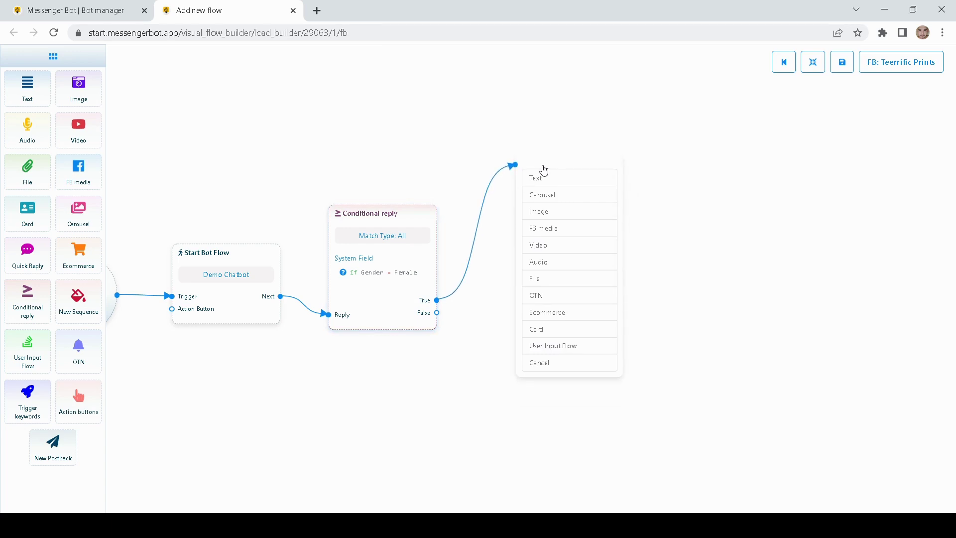
right_click(541, 170)
click(560, 171)
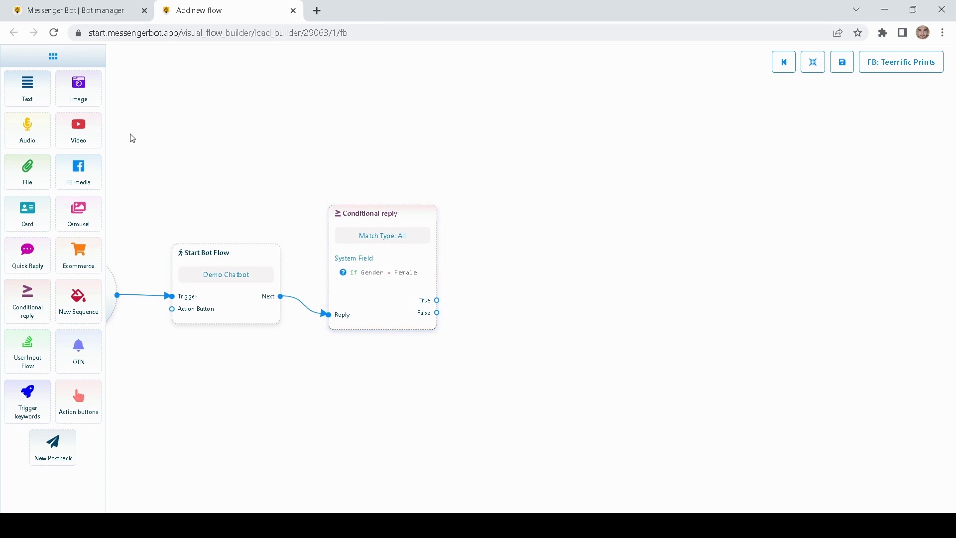
- Add a Text block right of the Conditional reply and connect True to it
mouse_move(31, 86)
mouse_down()
mouse_move(55, 84)
mouse_move(45, 84)
mouse_up()
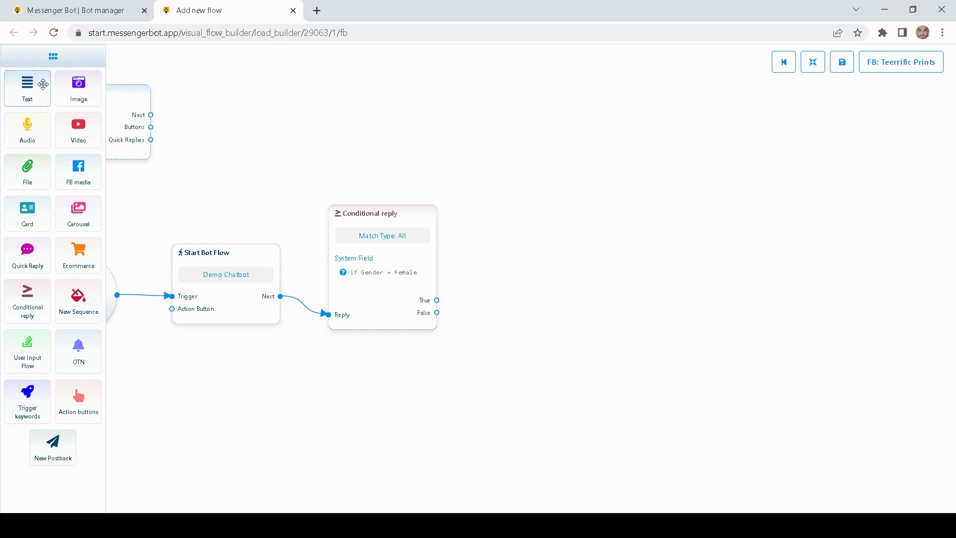
right_click(151, 90)
click(169, 100)
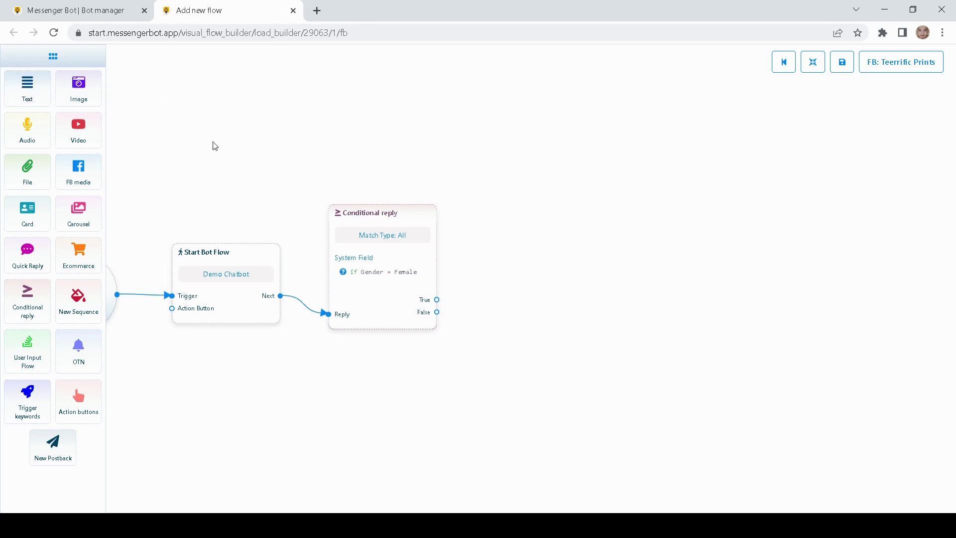
drag(28, 92, 535, 180)
drag(596, 221, 556, 184)
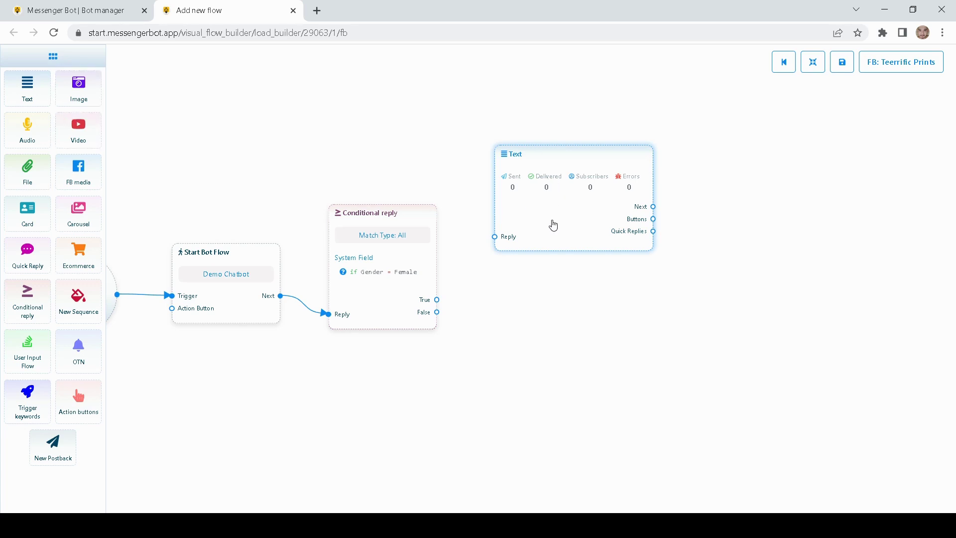
drag(553, 224, 551, 219)
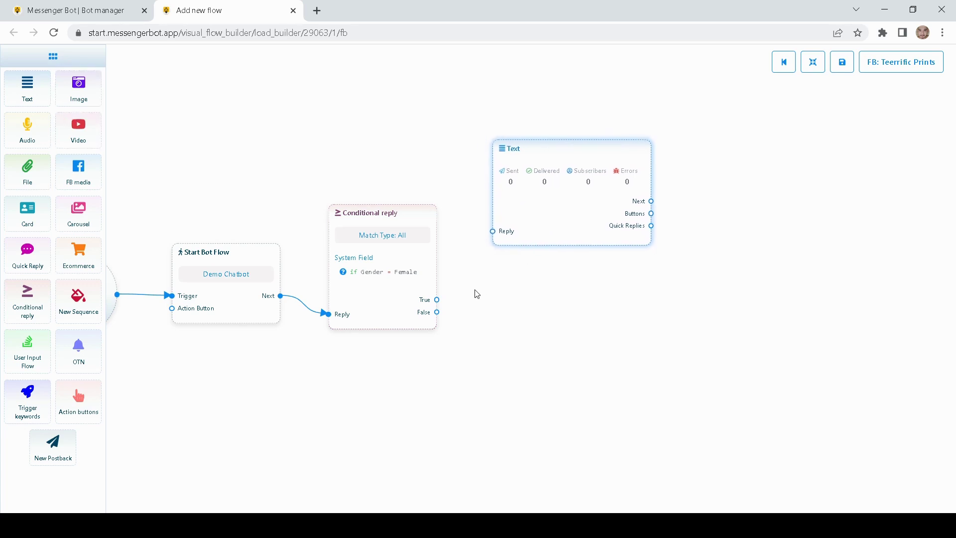
drag(436, 302, 493, 233)
- Set the Text to 'Mrs/Ms' + first/last name, 'Thank you for visting our shop', typing on, 2 Sec
double_click(561, 218)
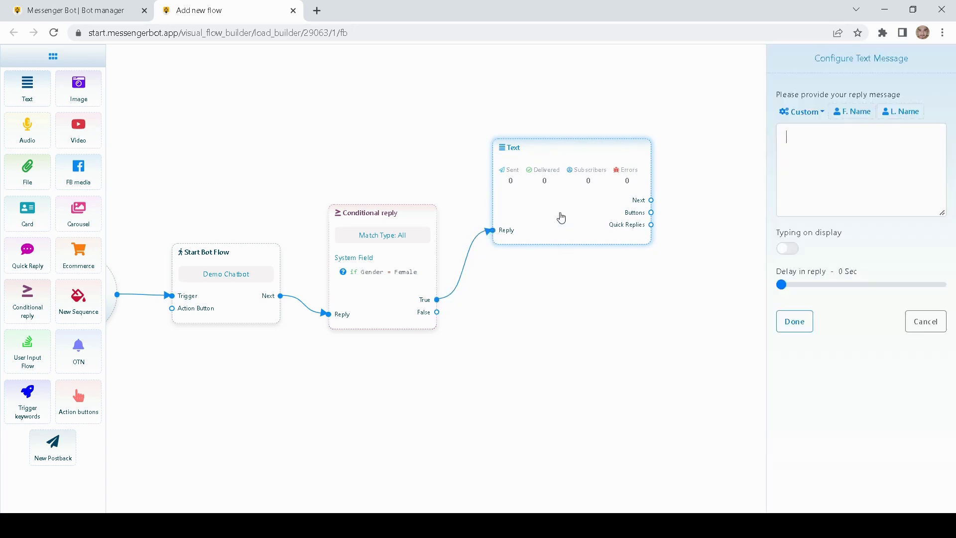
click(806, 142)
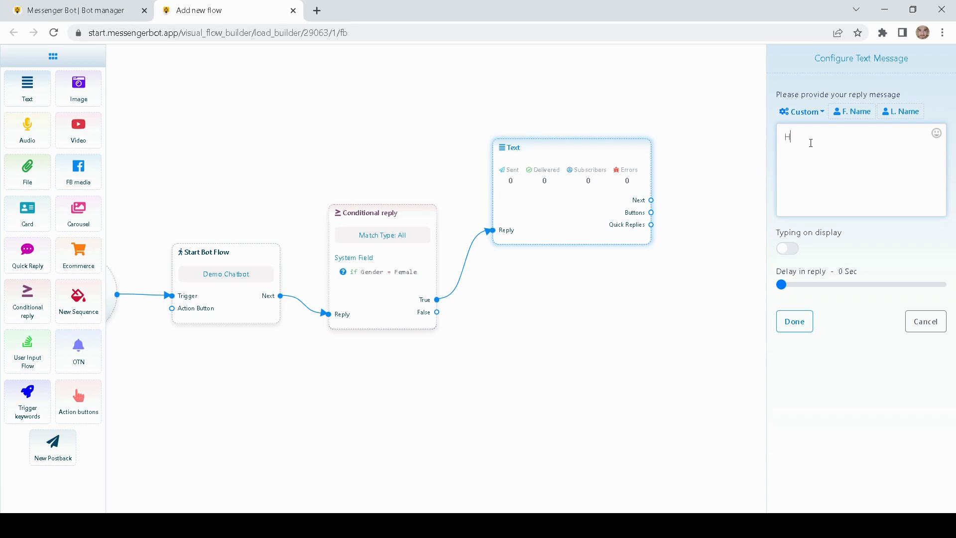
text(Mrs)
text(/Ms)
click(852, 111)
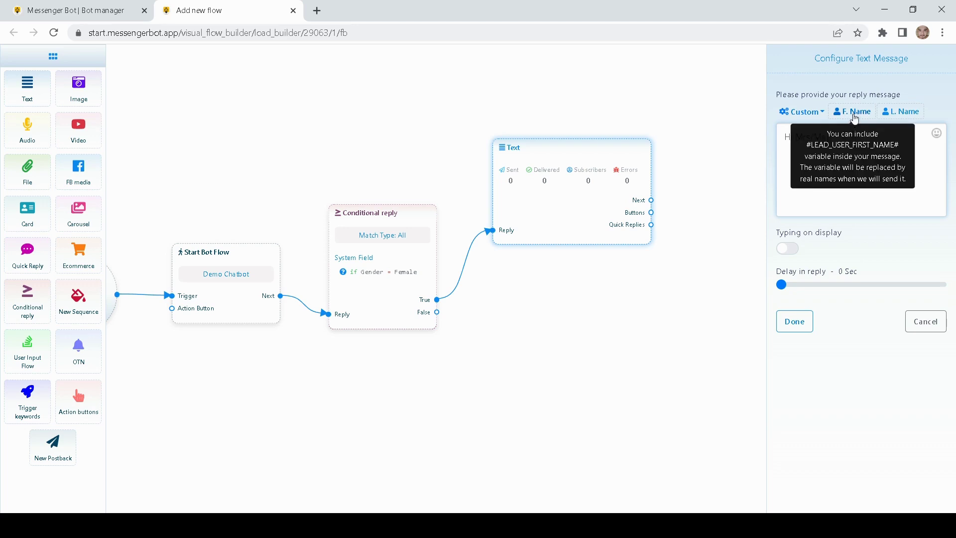
click(900, 111)
click(912, 160)
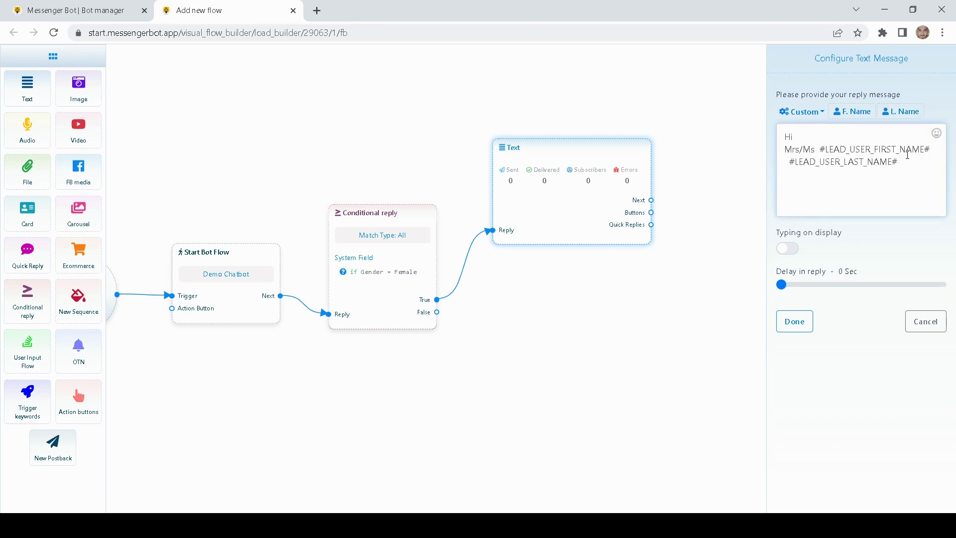
text(Thank you for visting our shop)
click(788, 249)
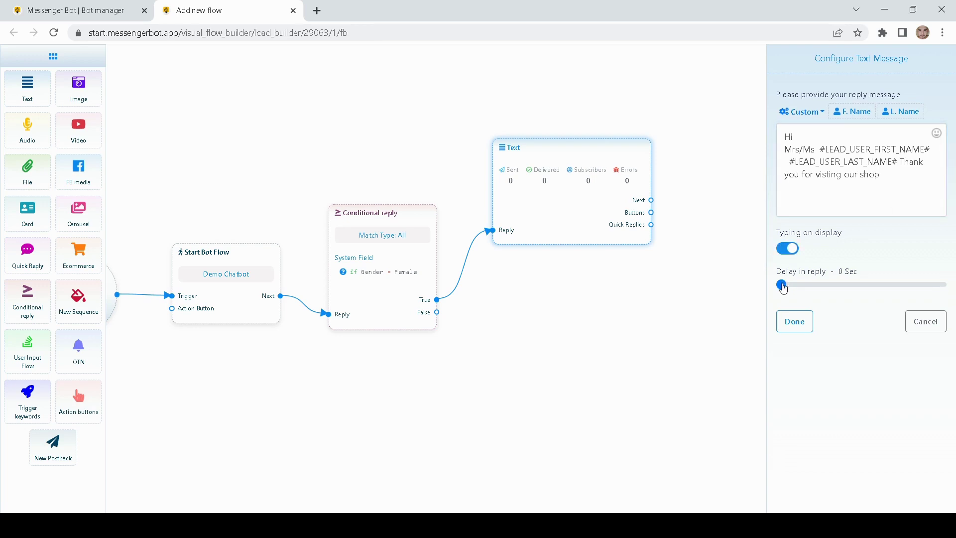
drag(781, 284, 786, 285)
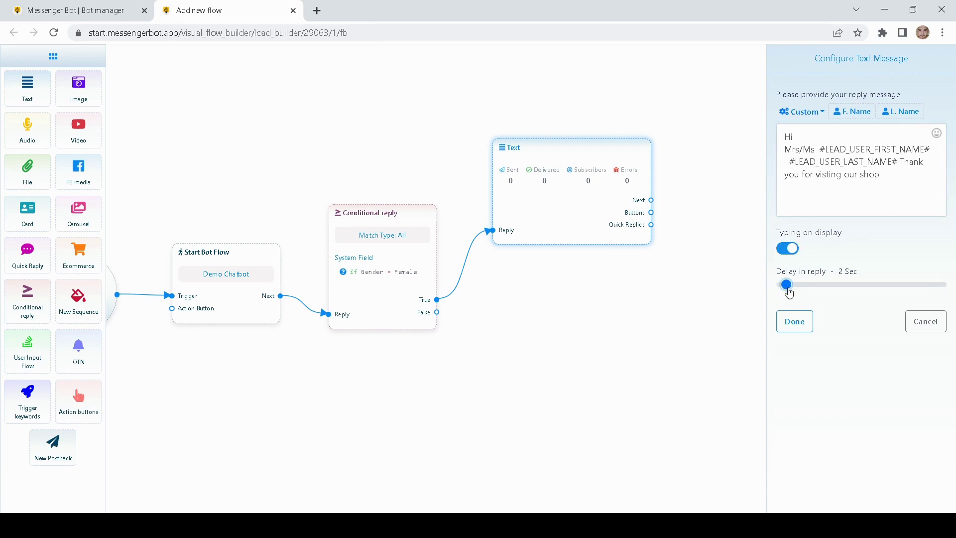
click(795, 321)
drag(610, 205, 620, 131)
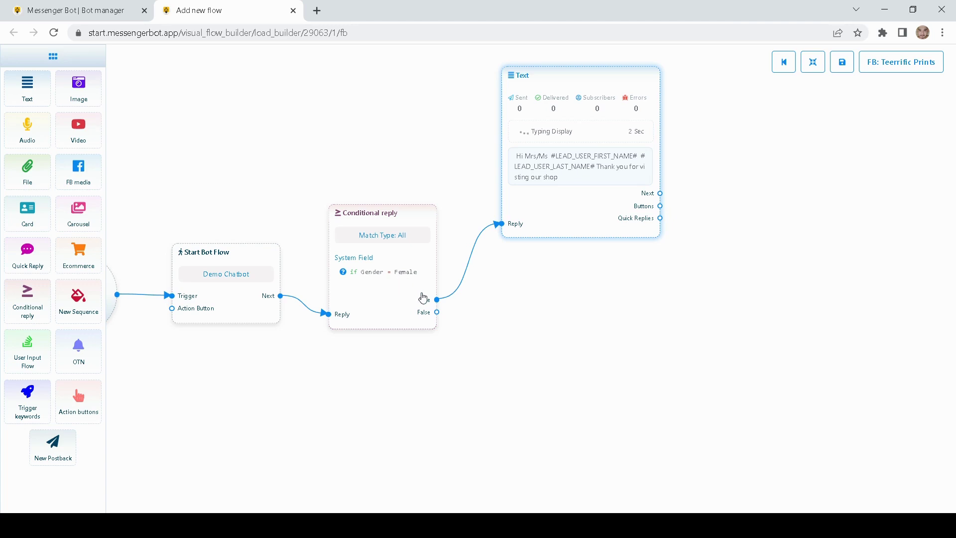
- Add a new Text block on the False branch and open its message settings
drag(438, 314, 506, 406)
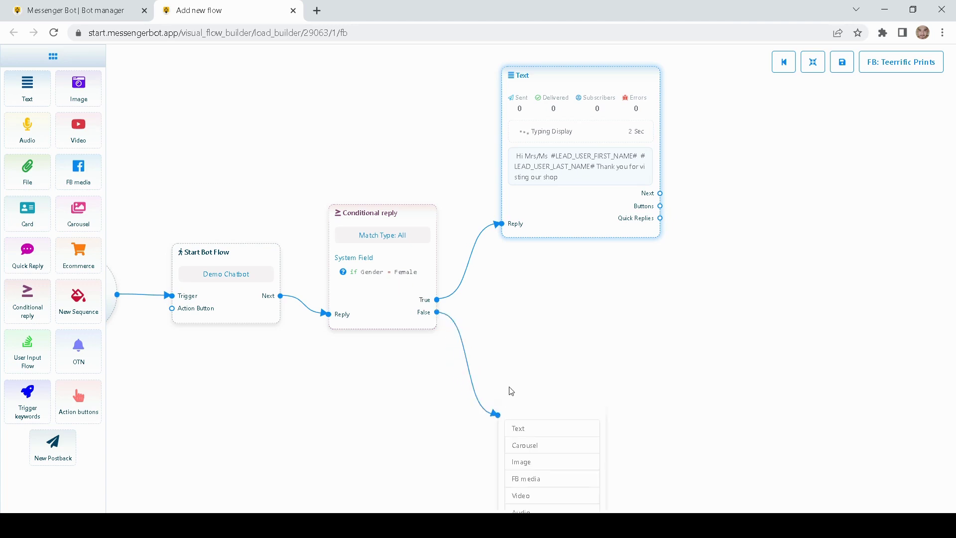
click(523, 430)
drag(598, 357, 592, 260)
drag(560, 347, 530, 257)
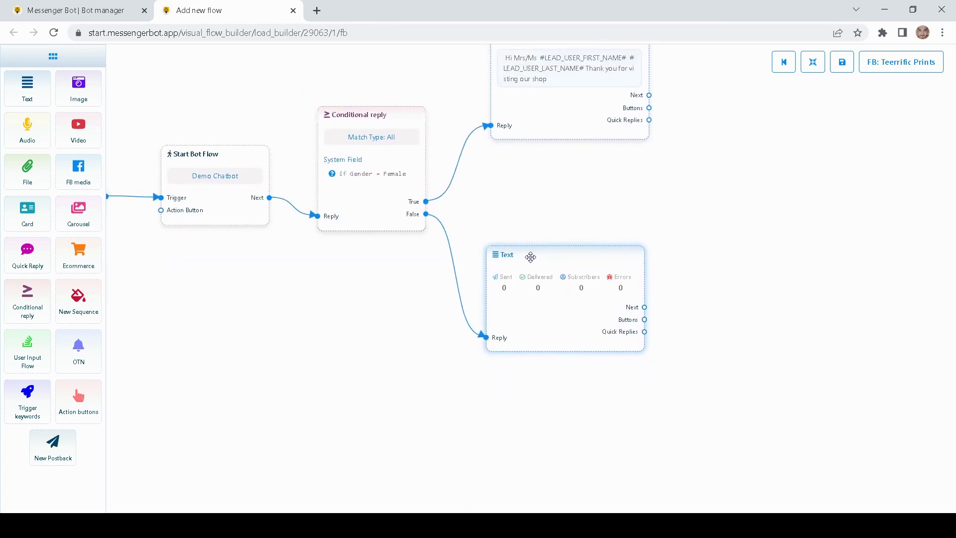
double_click(525, 335)
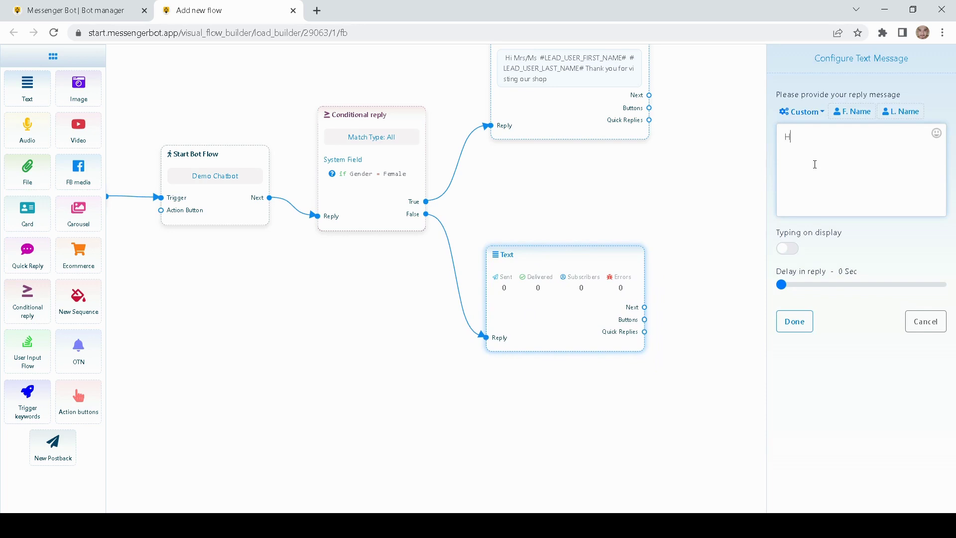
- Write 'Hi Mr' with first and last name and 'Thank you for visting our shope', typing on, 3 Sec delay
text(Hi Mr.)
click(852, 111)
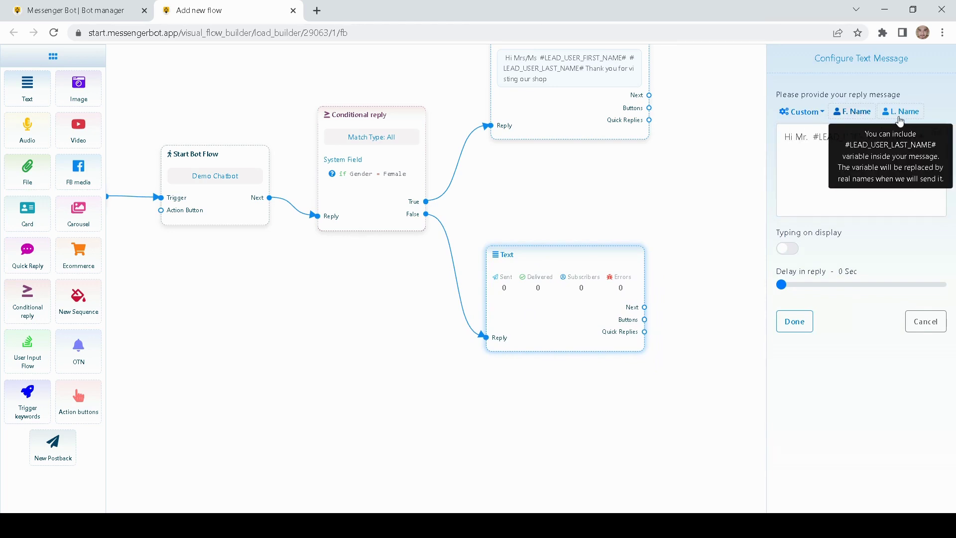
click(899, 111)
text(Th)
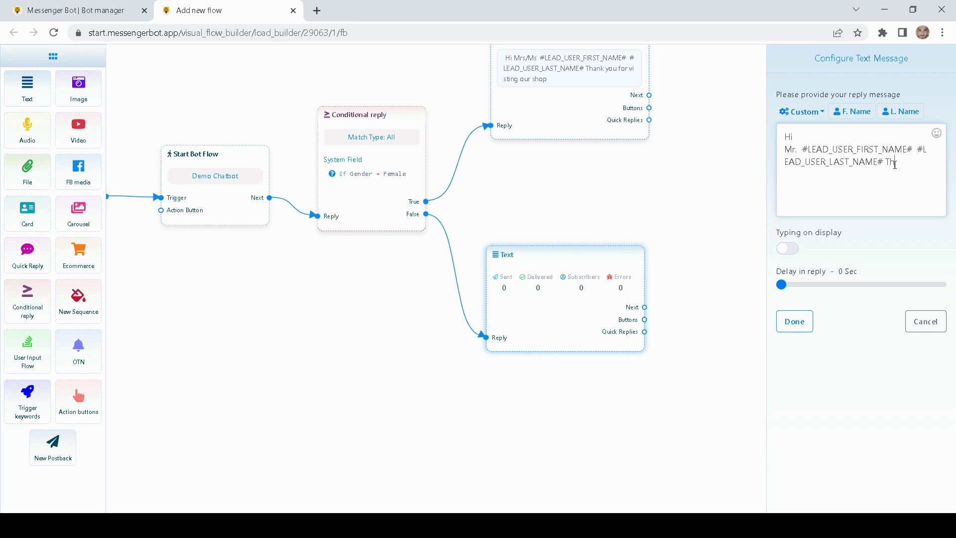
text(ank you for visting our shope)
click(787, 248)
drag(781, 284, 789, 288)
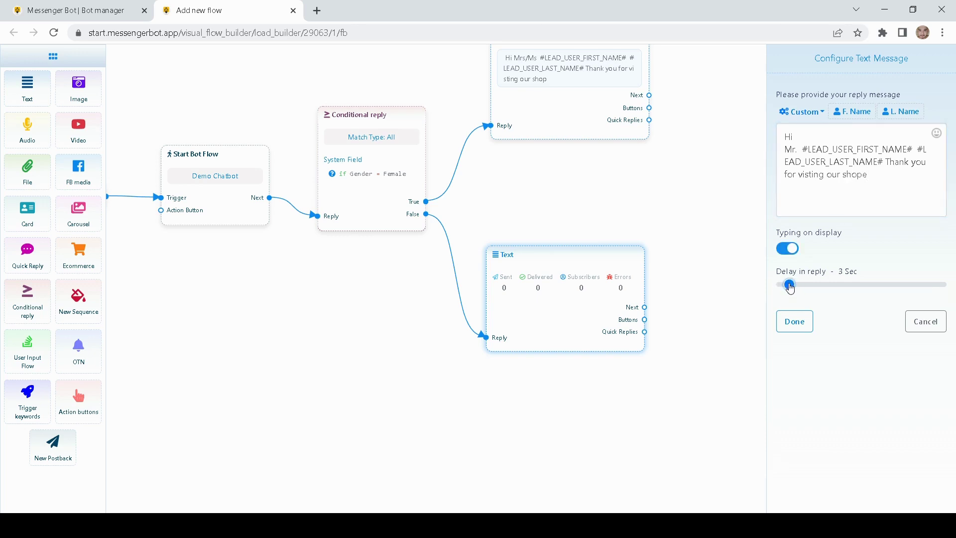
click(940, 138)
- Put a winking emoji at the end of the greeting, fix the line break, and save it
click(941, 138)
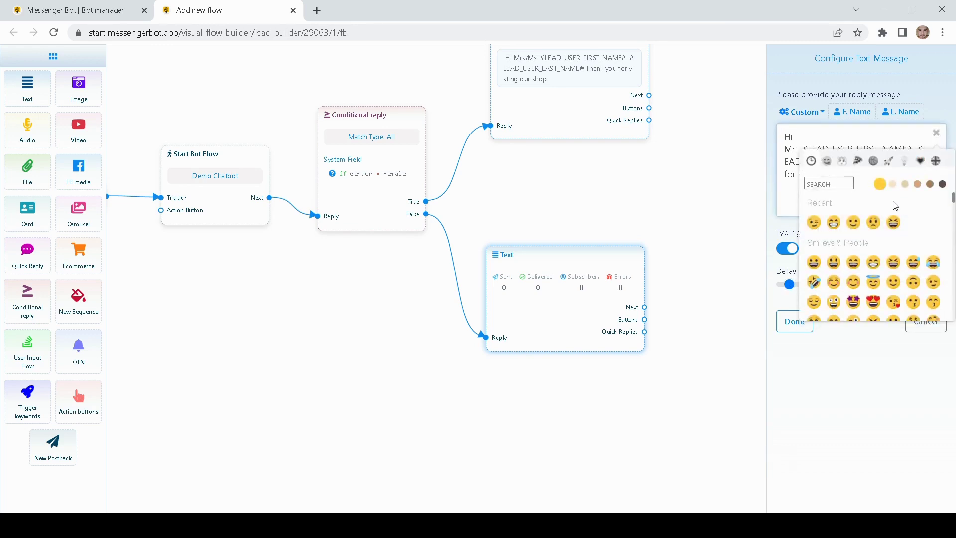
click(814, 222)
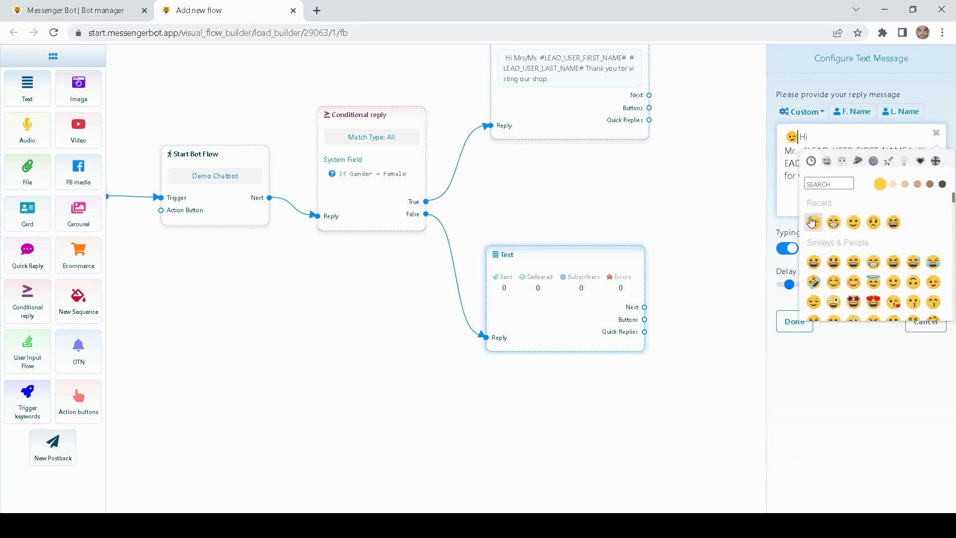
key(BackSpace)
click(794, 198)
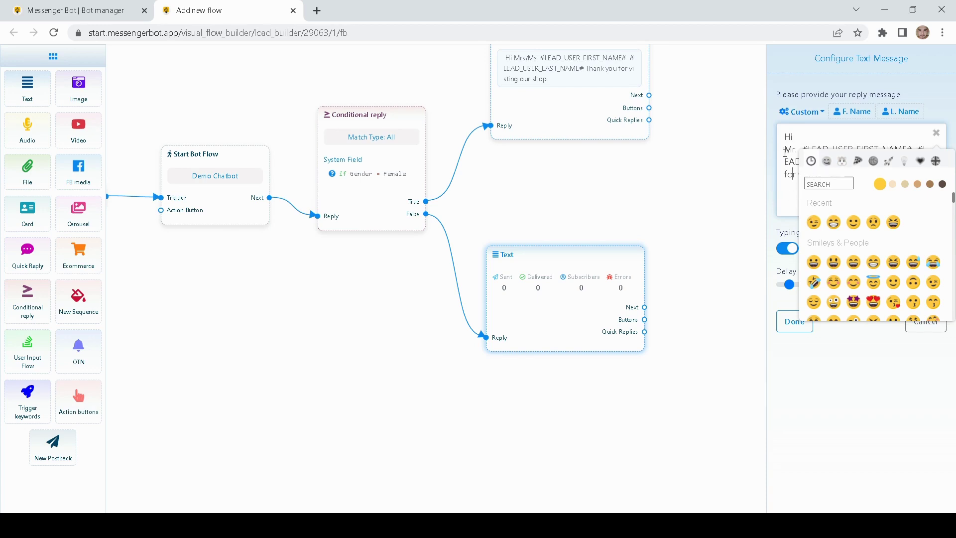
key(BackSpace)
key(Return)
click(791, 204)
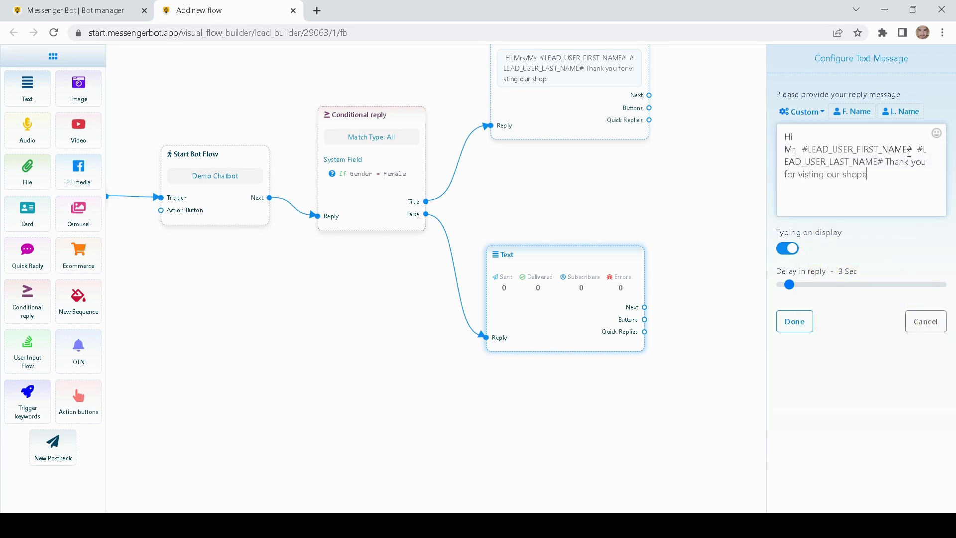
click(935, 133)
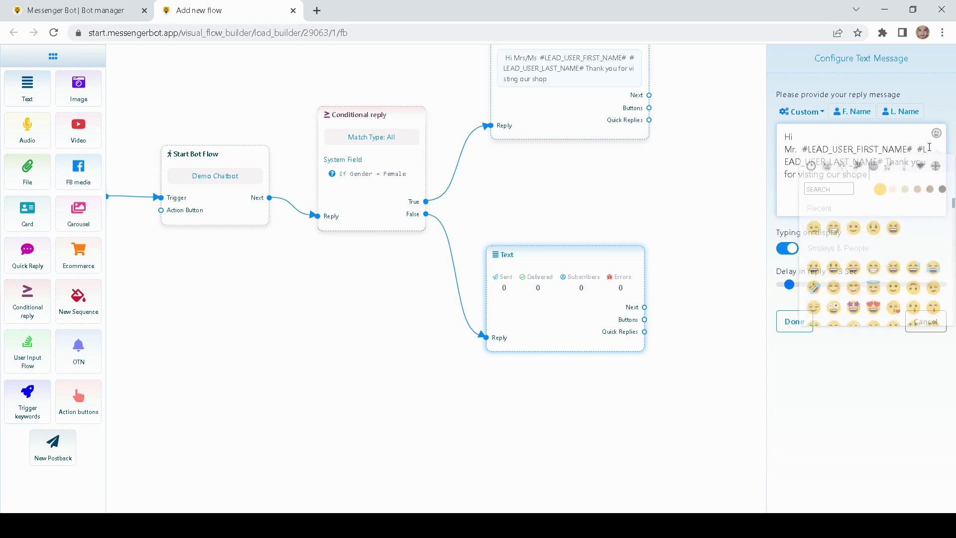
click(833, 222)
click(775, 217)
click(793, 320)
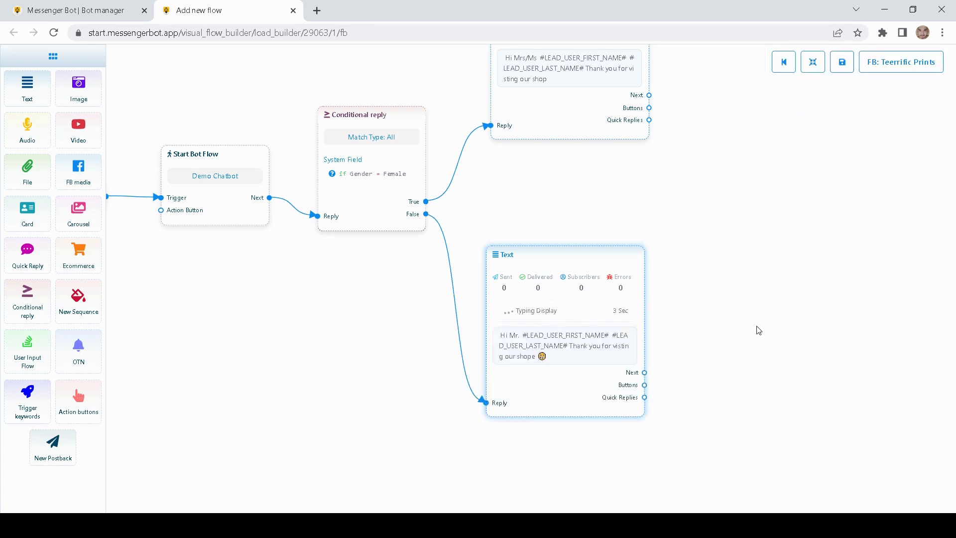
- Place a new Text step beside the Mrs/Ms greeting and link the greeting's Next to it
drag(622, 254, 620, 255)
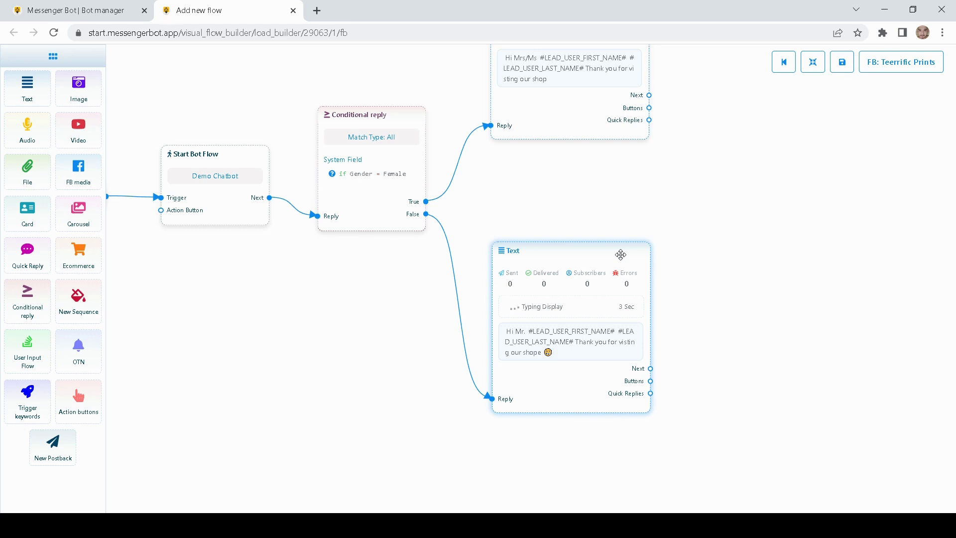
drag(689, 152, 576, 299)
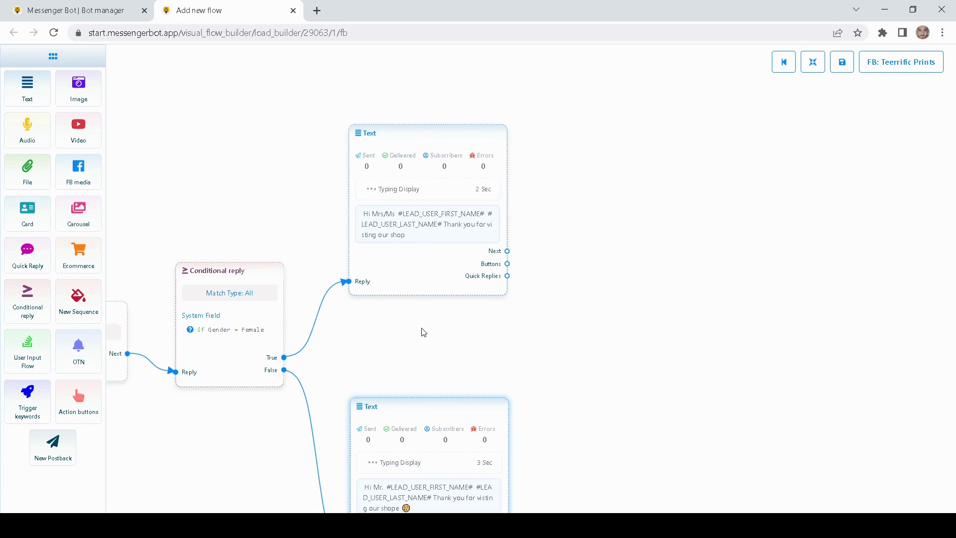
drag(422, 331, 422, 311)
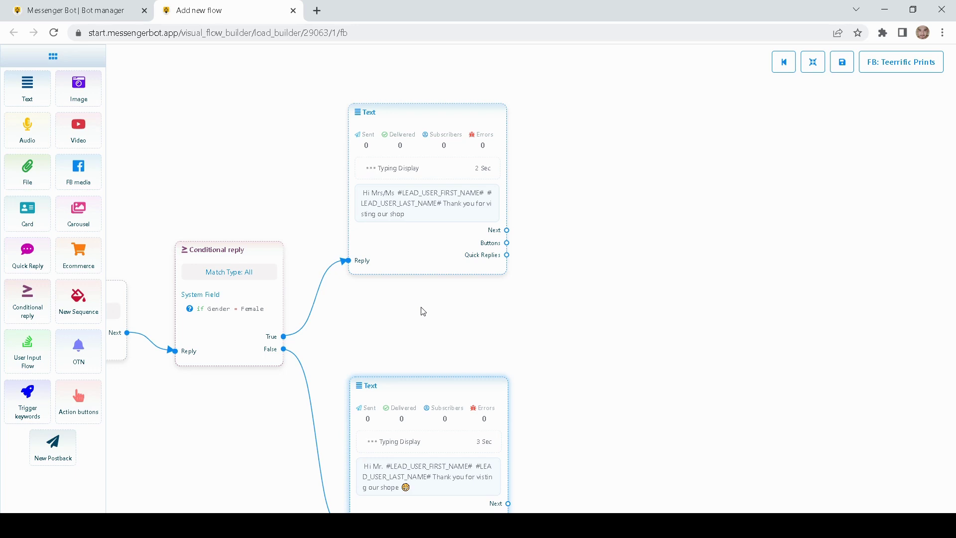
drag(567, 257, 473, 277)
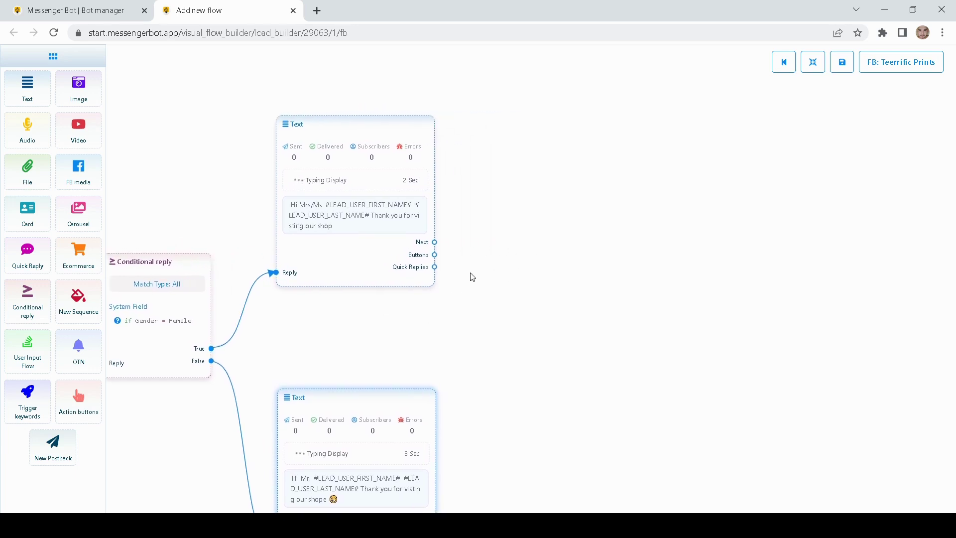
drag(27, 89, 505, 210)
drag(584, 205, 484, 211)
drag(463, 273, 455, 203)
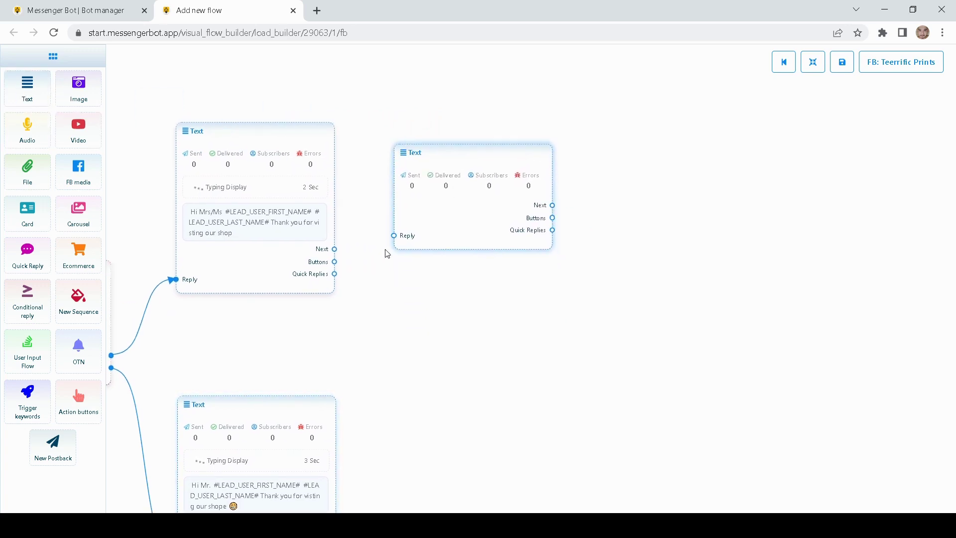
drag(335, 249, 394, 246)
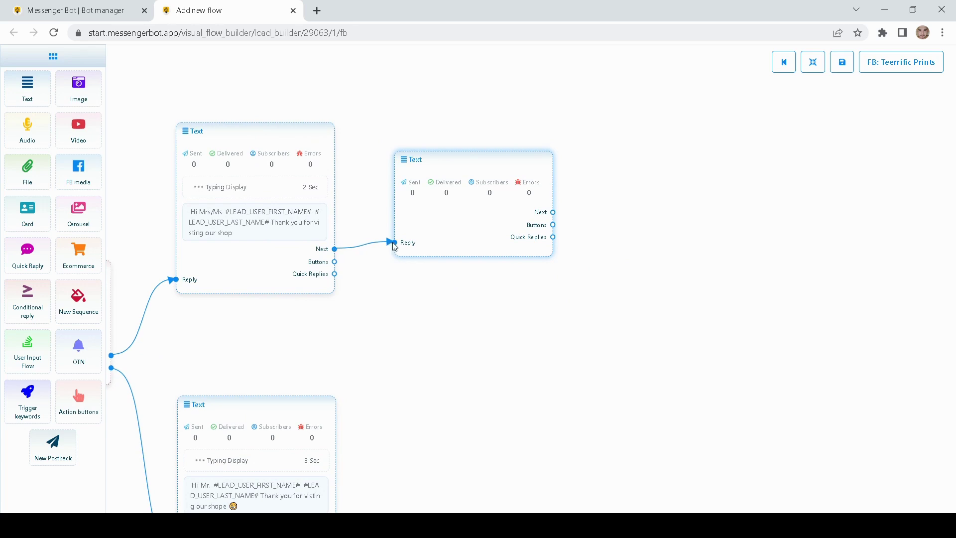
- Set the new Text step to 'Please feel free to browse our catalog' with a wink emoji, typing on, 3 Sec delay
double_click(473, 224)
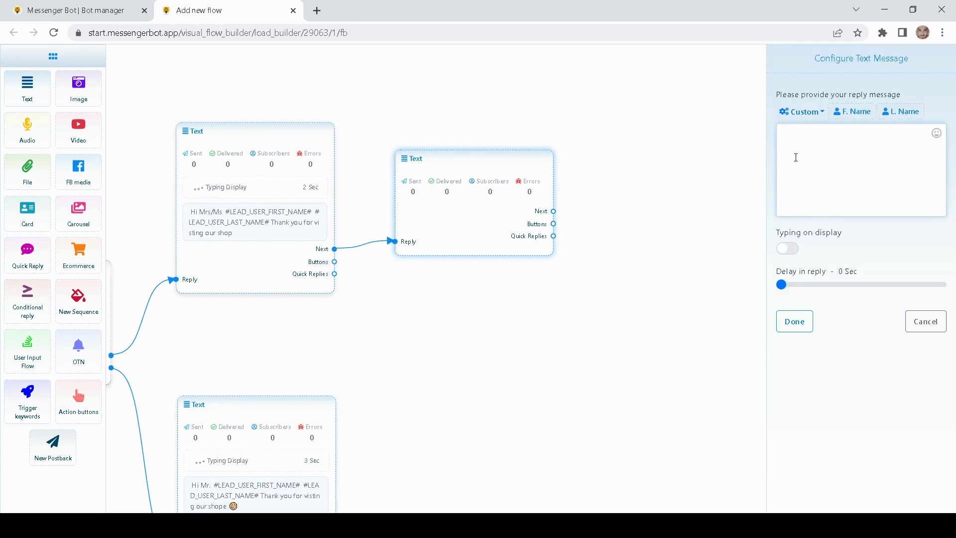
text(Please feel free to browse our ca)
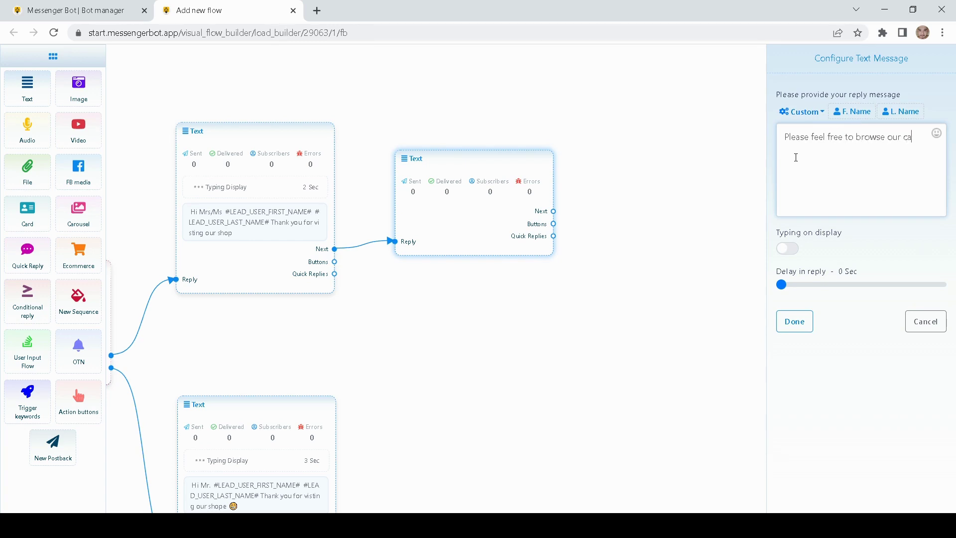
text(talog)
click(789, 248)
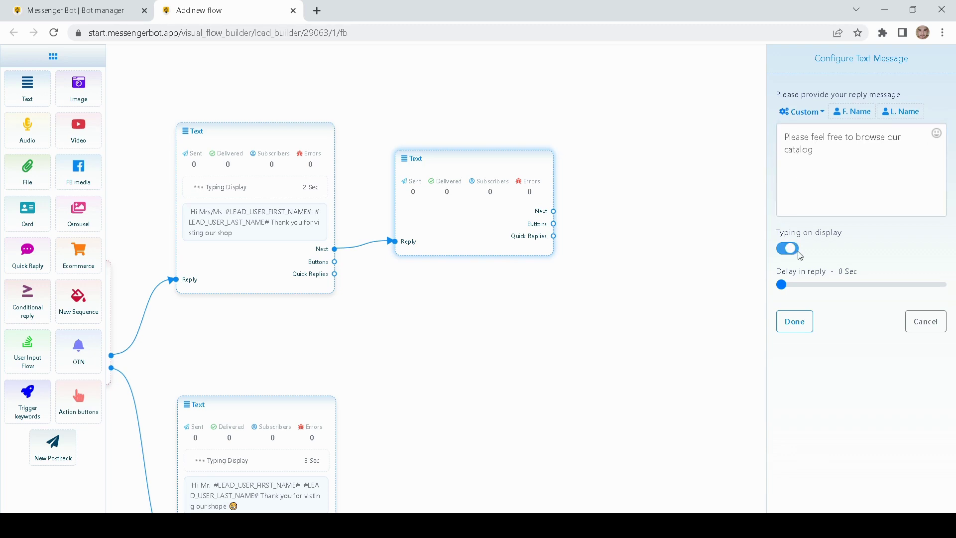
click(789, 287)
click(937, 135)
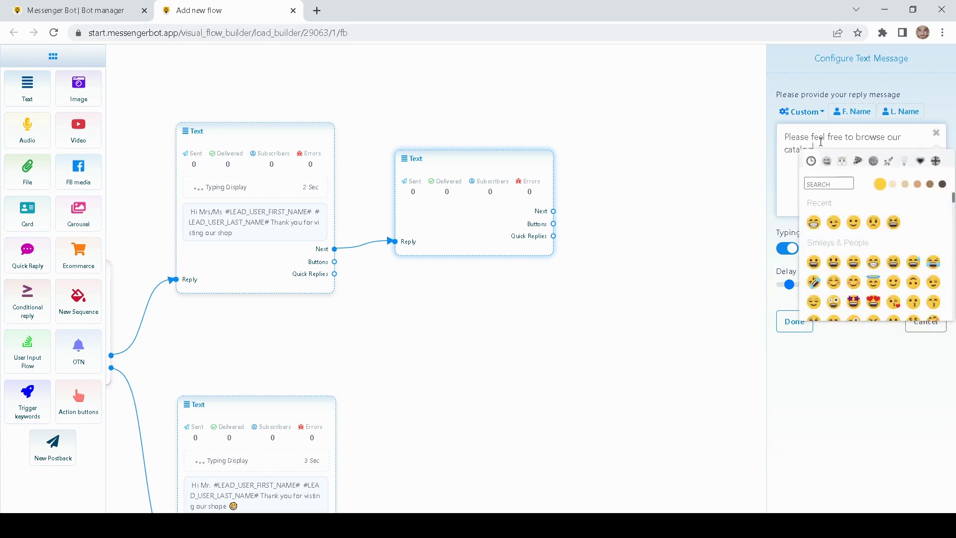
click(833, 222)
click(792, 321)
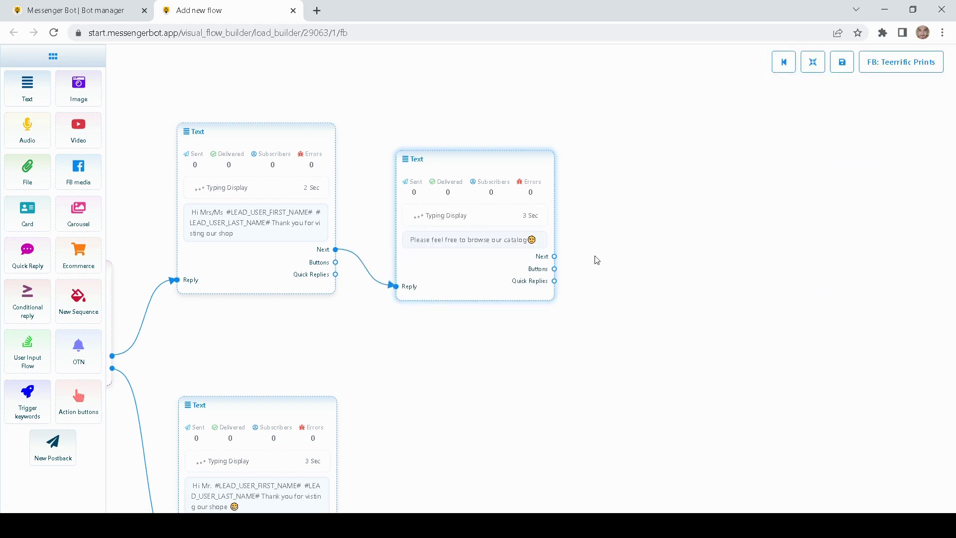
- Add a first Quick Reply step off the catalog message and move it higher up
drag(647, 292, 584, 291)
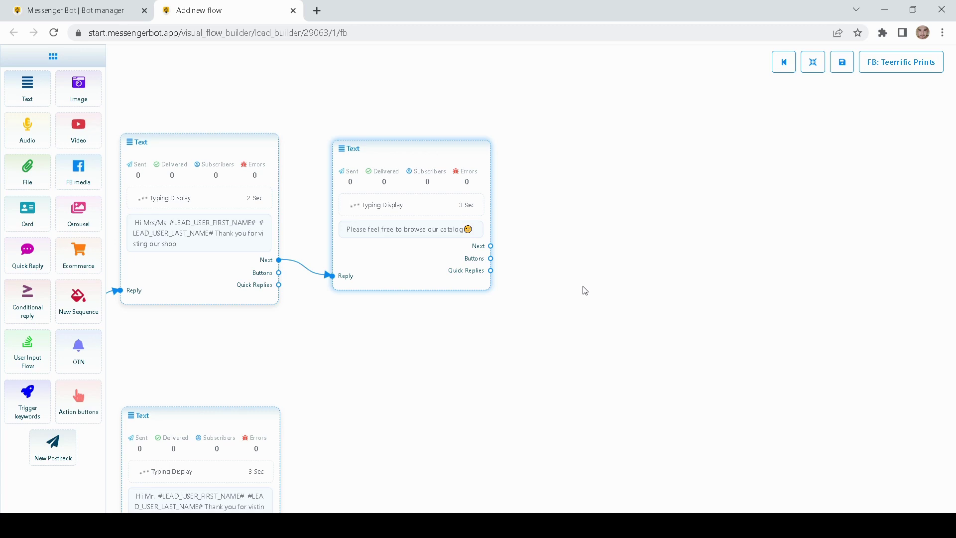
drag(578, 256, 505, 256)
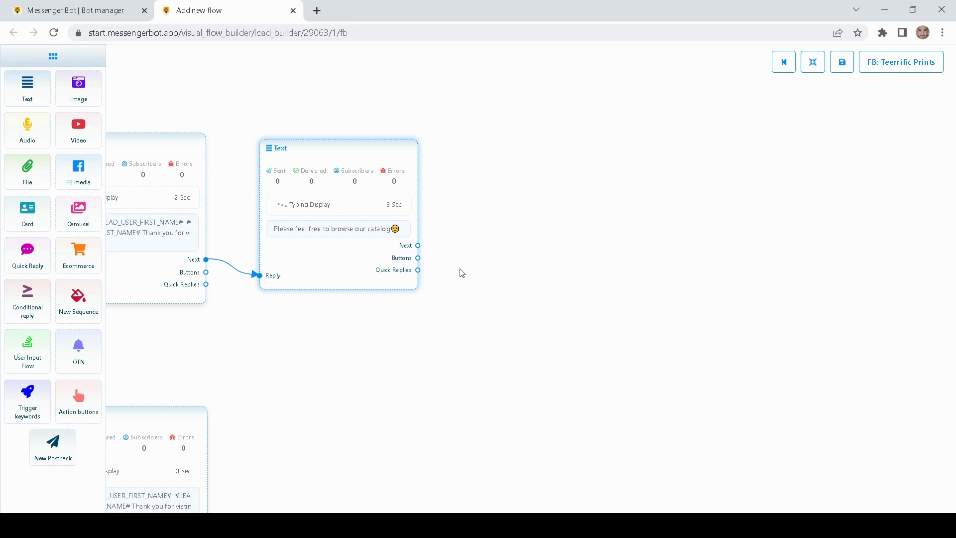
drag(463, 277, 476, 287)
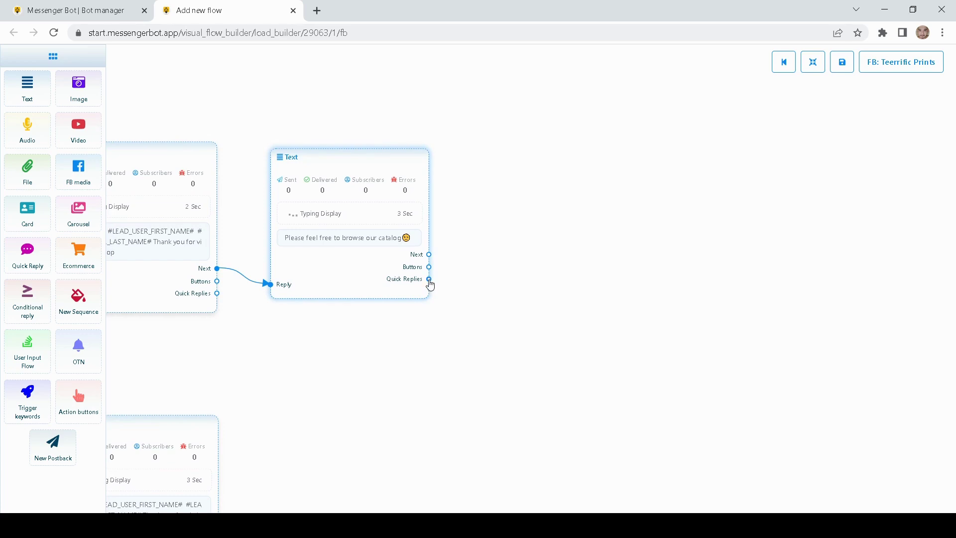
drag(429, 279, 529, 273)
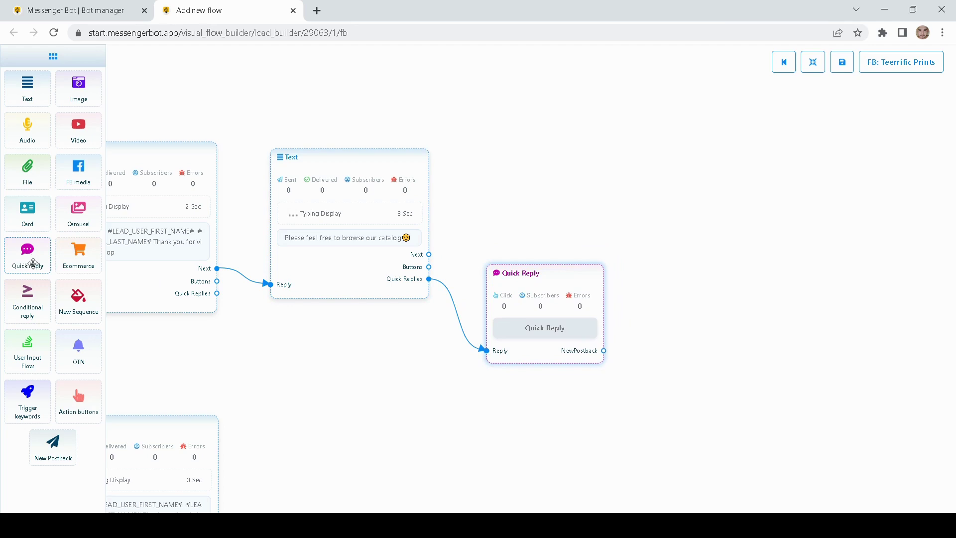
drag(539, 213, 514, 210)
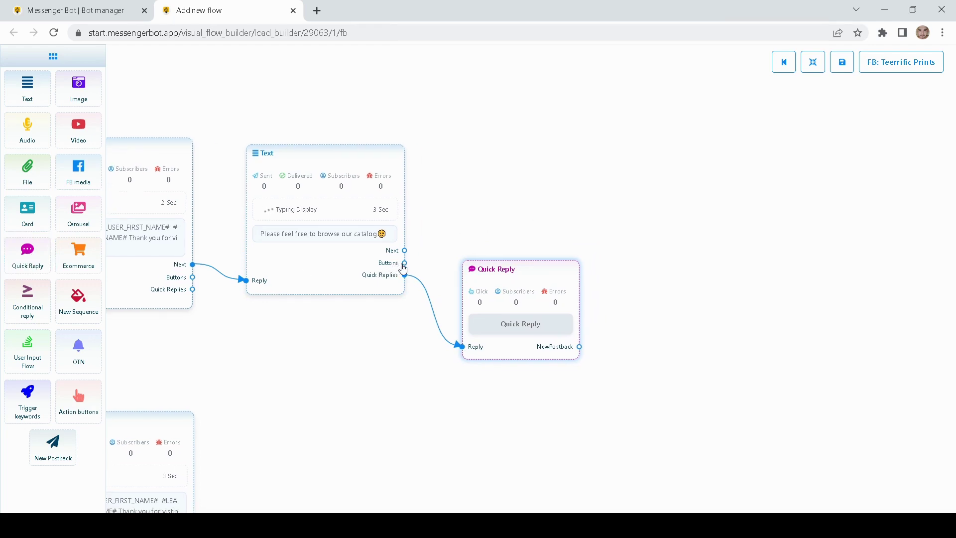
drag(482, 253, 445, 142)
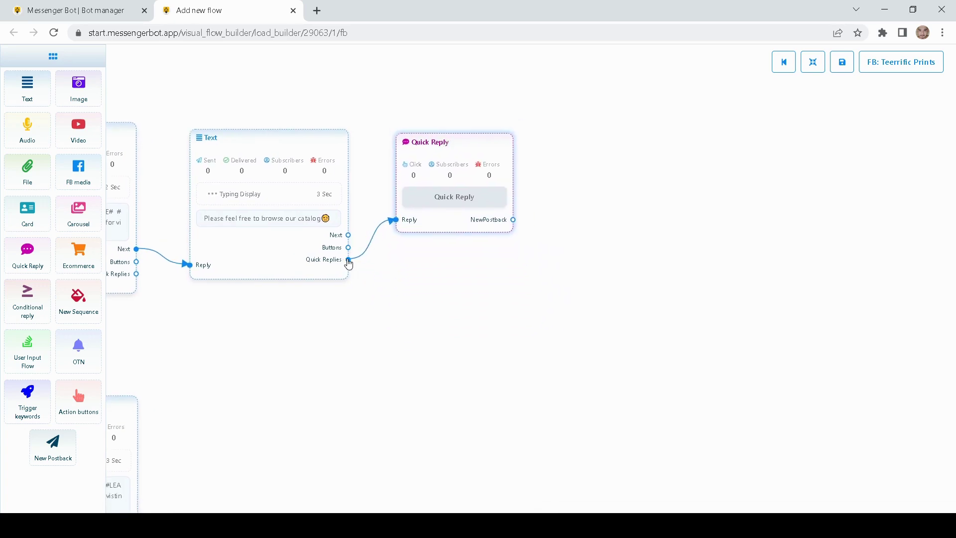
- Add a second Quick Reply step below the first and align the two
drag(348, 259, 427, 329)
drag(478, 354, 429, 310)
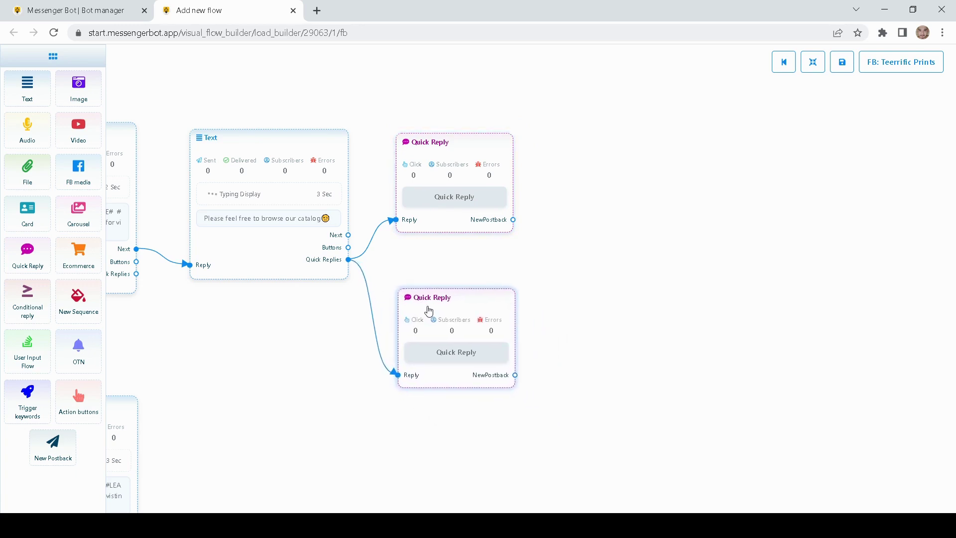
drag(312, 340, 326, 341)
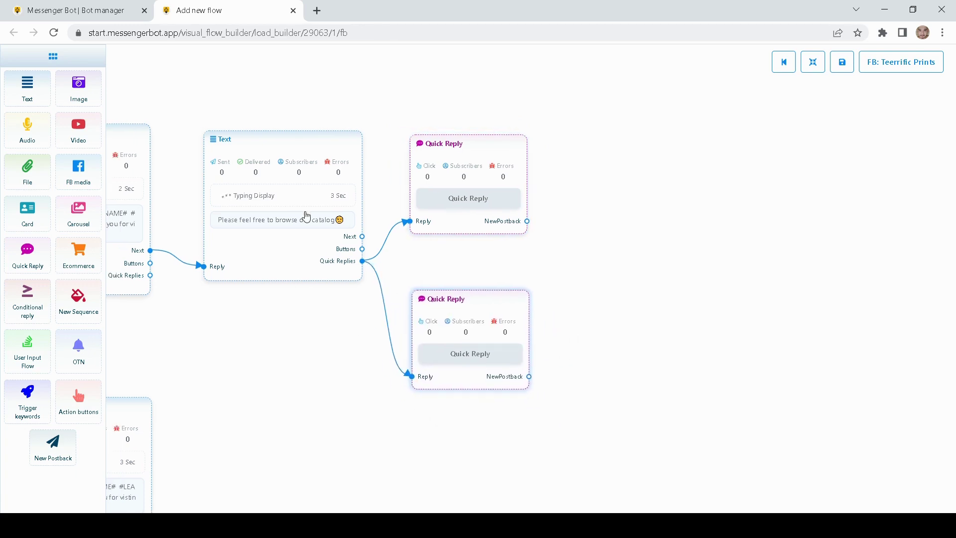
drag(475, 279, 452, 315)
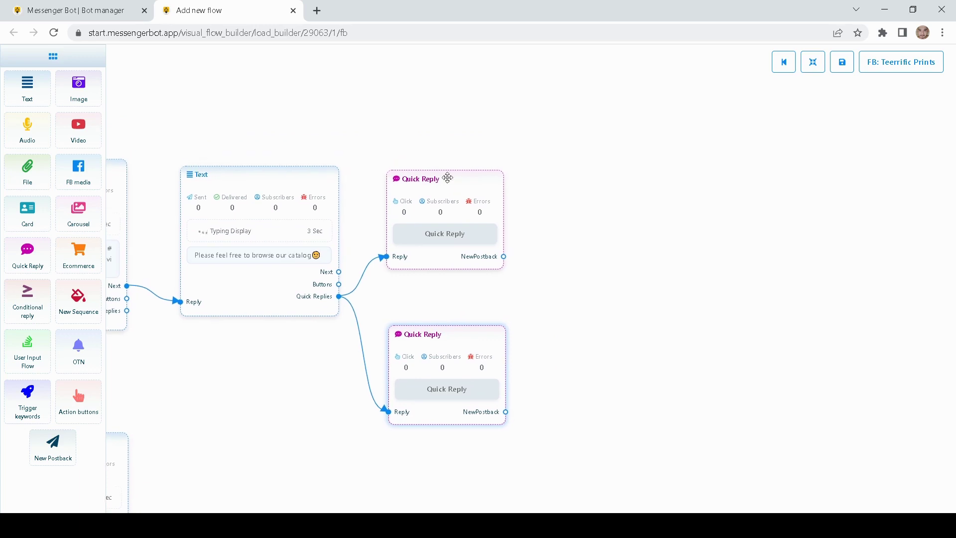
drag(445, 182, 446, 179)
scroll(443, 225, down, 1)
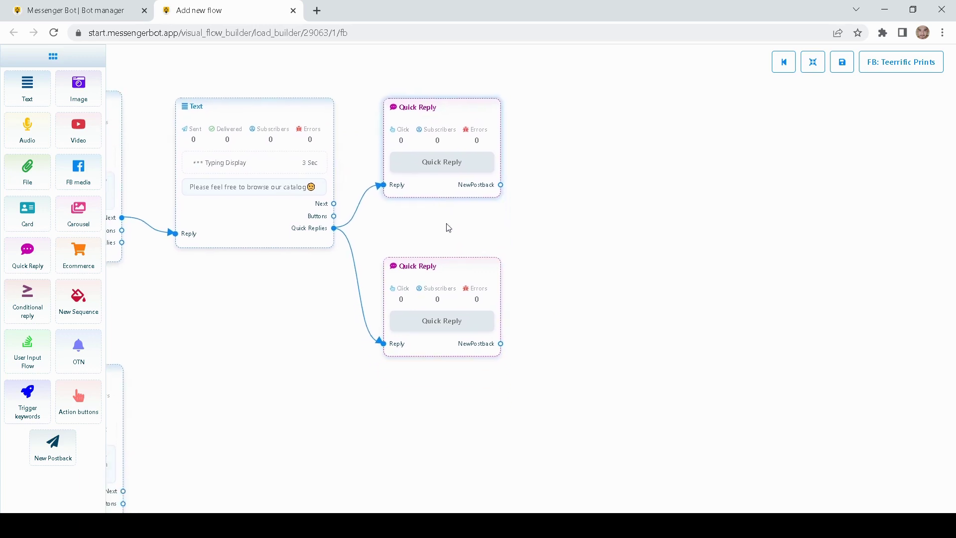
- Set the lower quick reply's type to New Postback with button text 'Not for now'
double_click(419, 280)
click(819, 114)
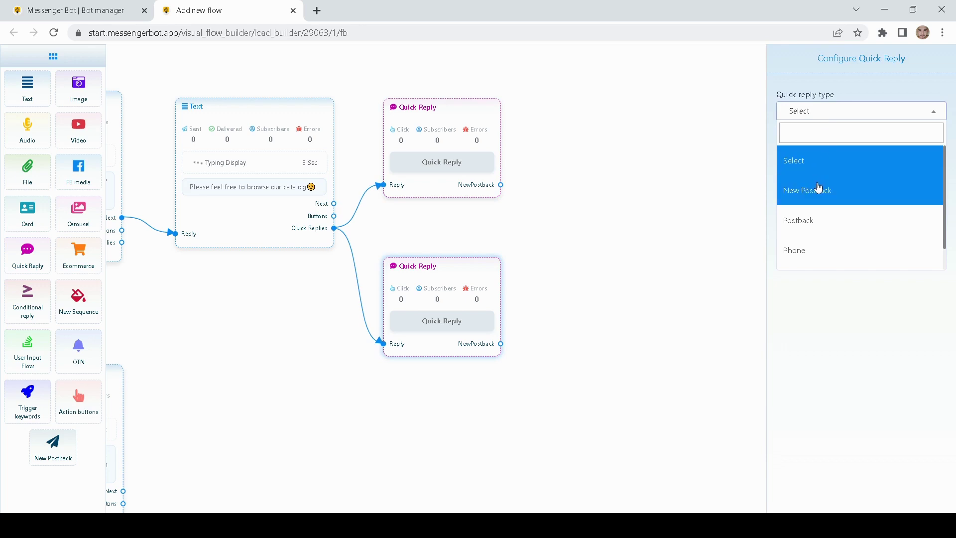
click(808, 227)
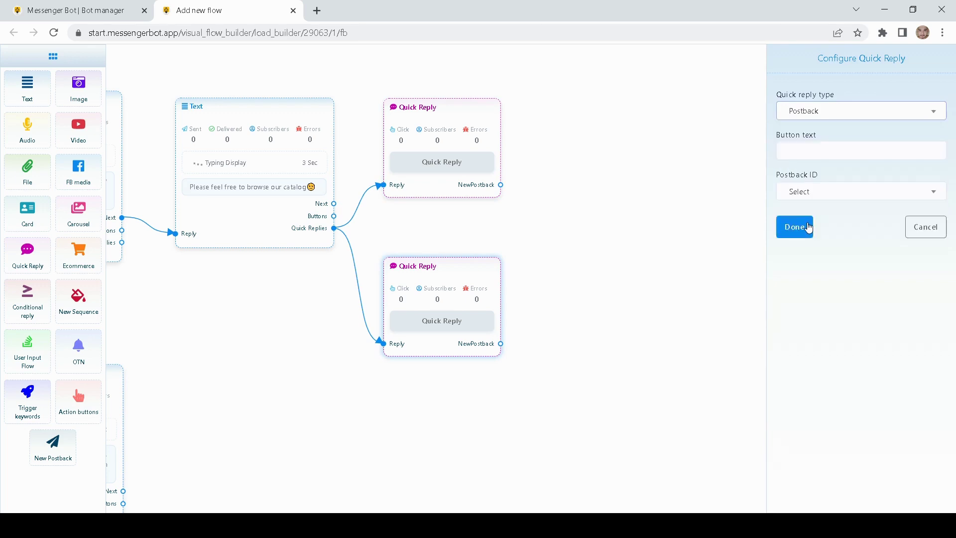
click(815, 193)
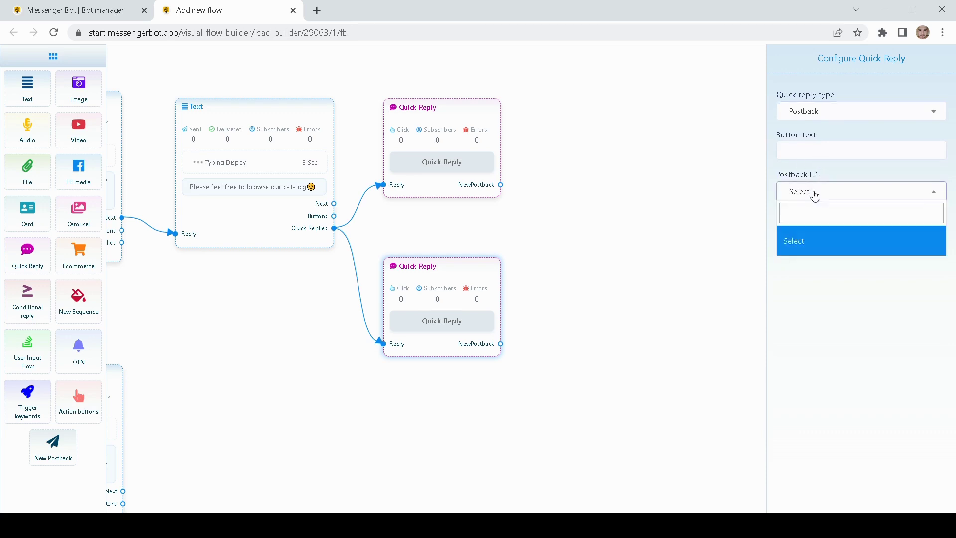
click(786, 327)
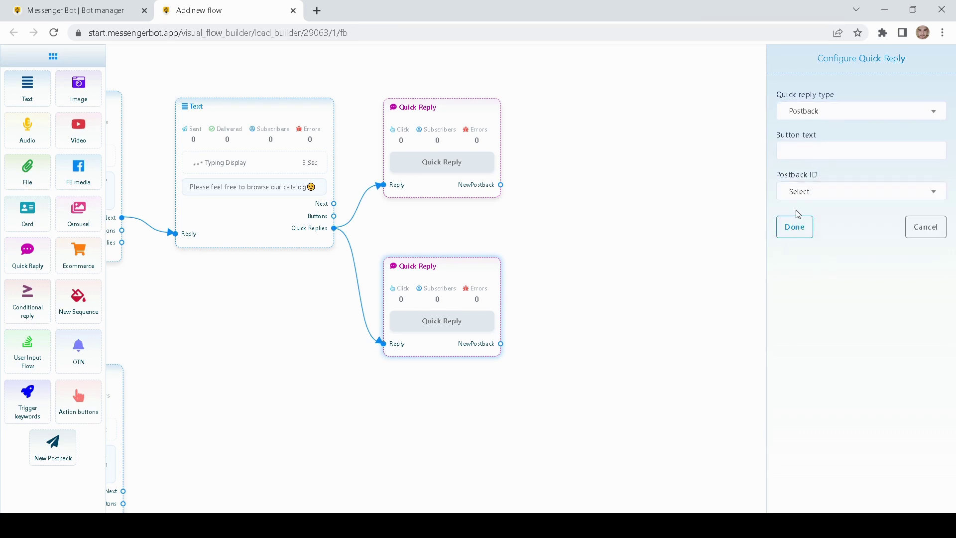
click(819, 110)
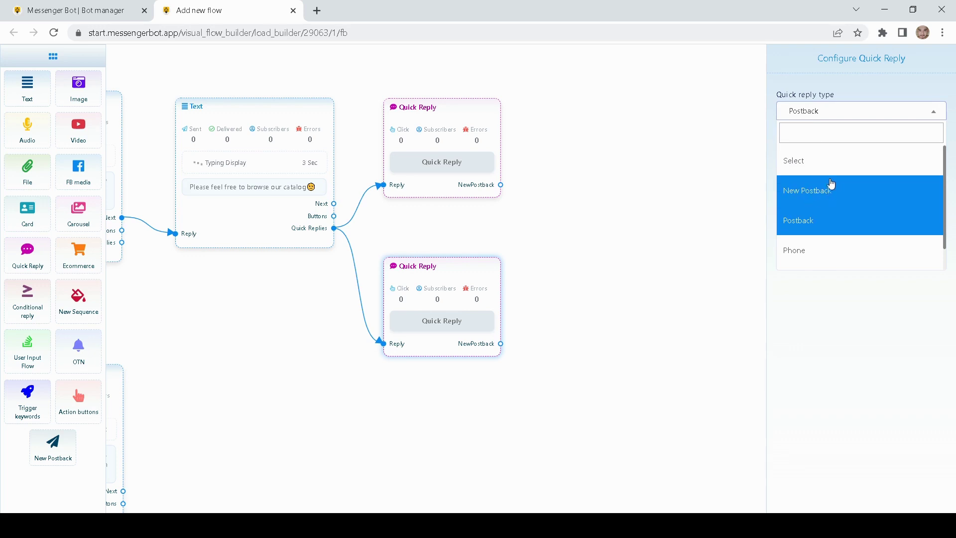
scroll(821, 195, down, 1)
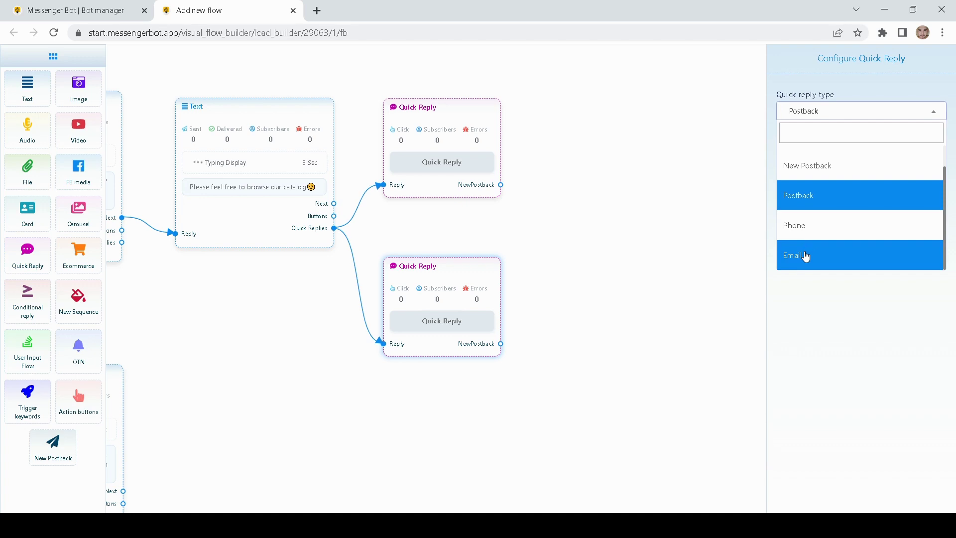
scroll(827, 194, up, 1)
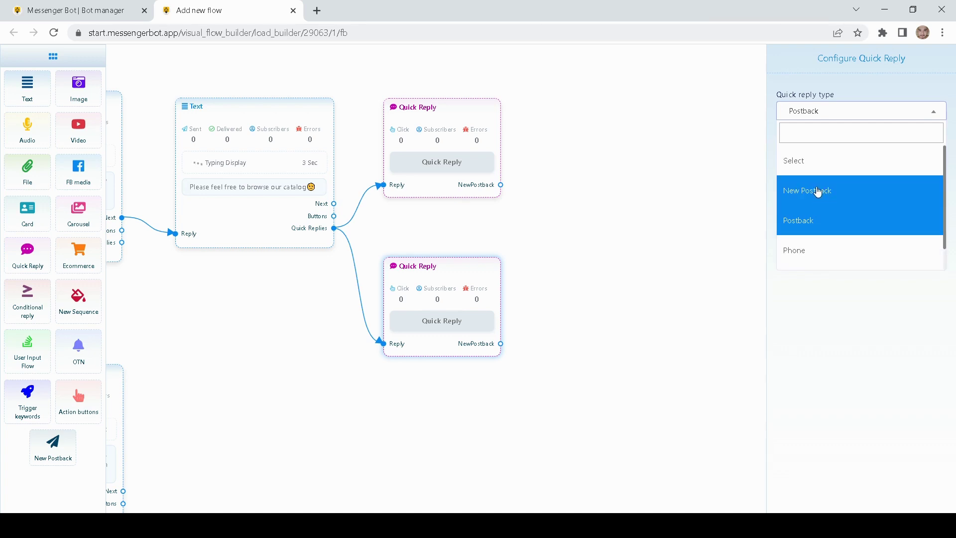
click(818, 192)
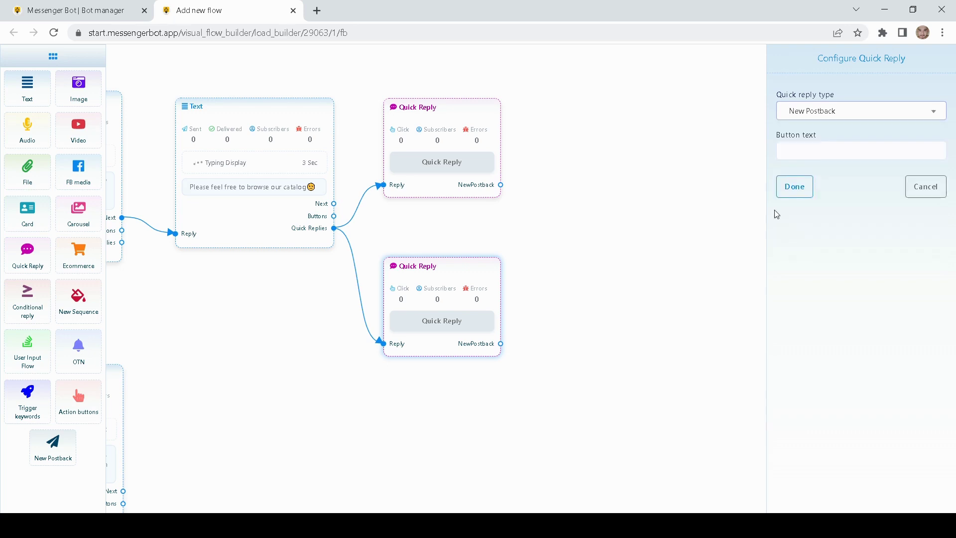
click(799, 145)
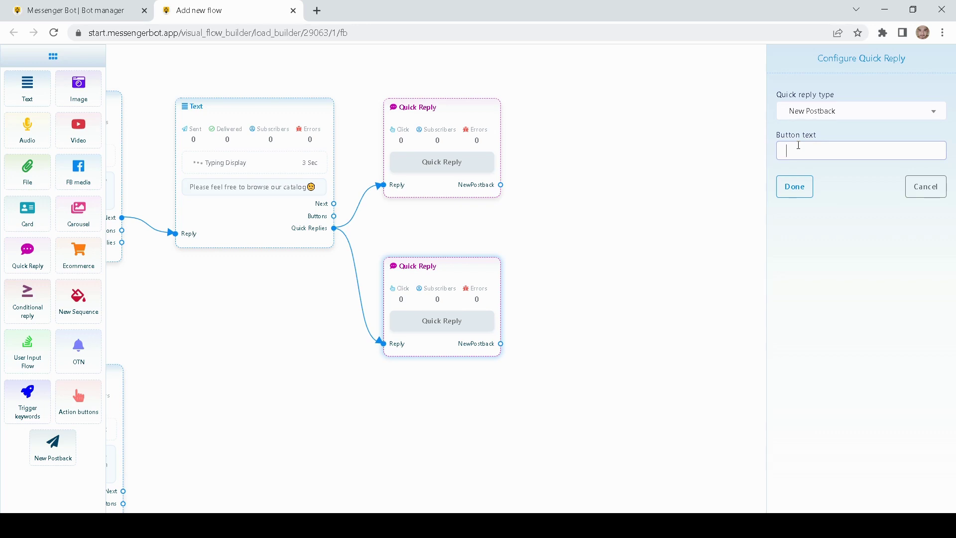
text(Not for now)
click(794, 186)
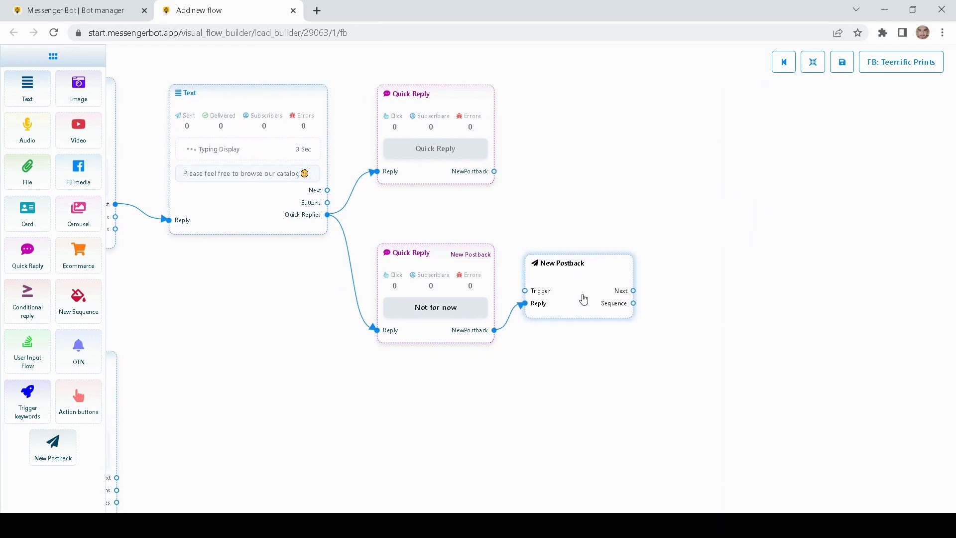
- Give the new postback the title 'Cancel'
drag(583, 299, 590, 301)
double_click(595, 302)
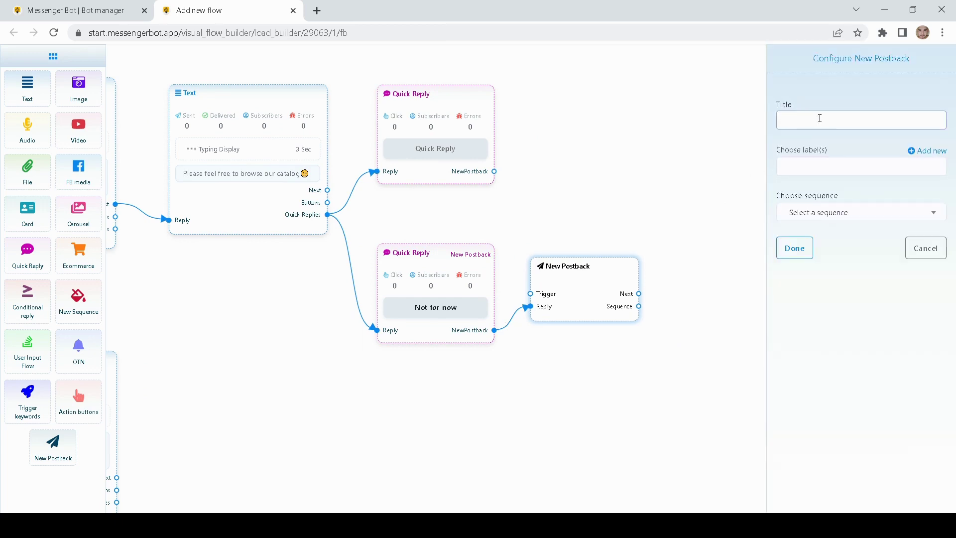
text(Canc)
text(e)
key(BackSpace)
text(cel)
click(799, 255)
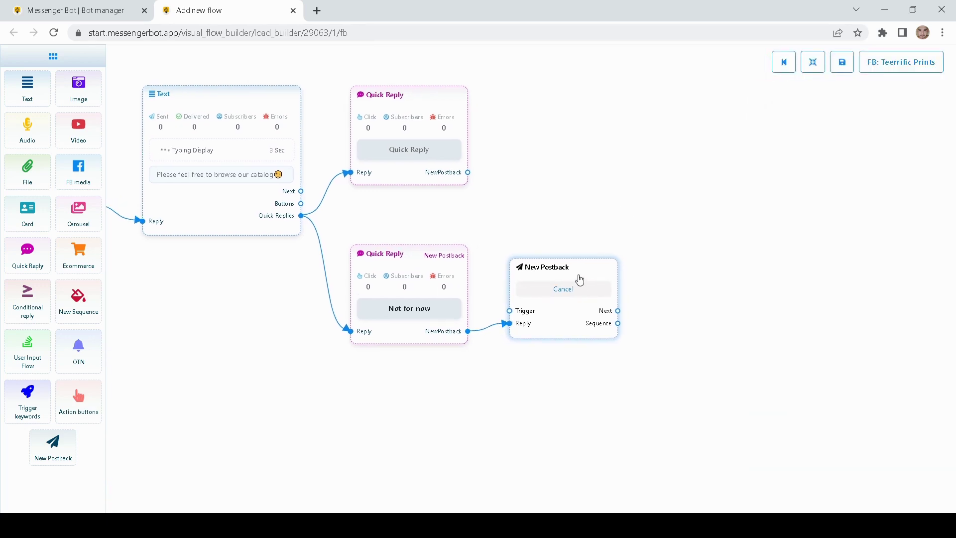
- Drop a new Text block beside the Cancel postback and start linking to it
drag(581, 251, 461, 231)
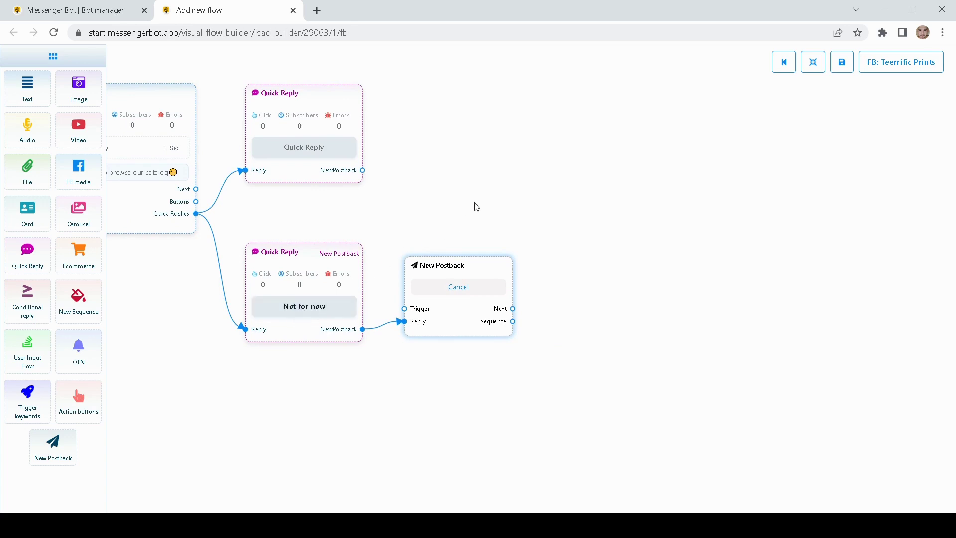
drag(478, 207, 449, 204)
drag(28, 88, 575, 268)
drag(482, 303, 526, 330)
- Have the Cancel postback's Text block reply 'We do understand, please feel free to visit us again' with typing on
double_click(572, 315)
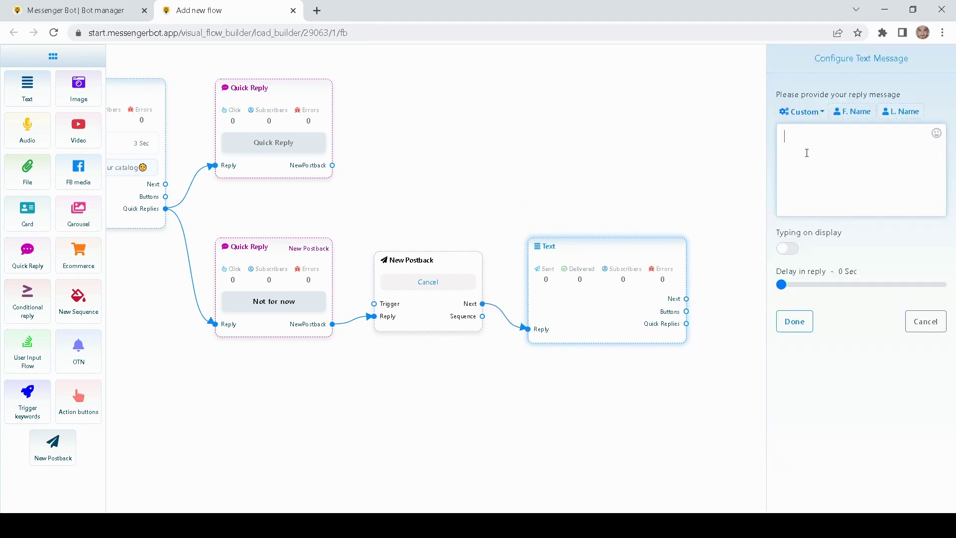
text(We do understa)
text(ndm)
text( please fee)
text(l free to)
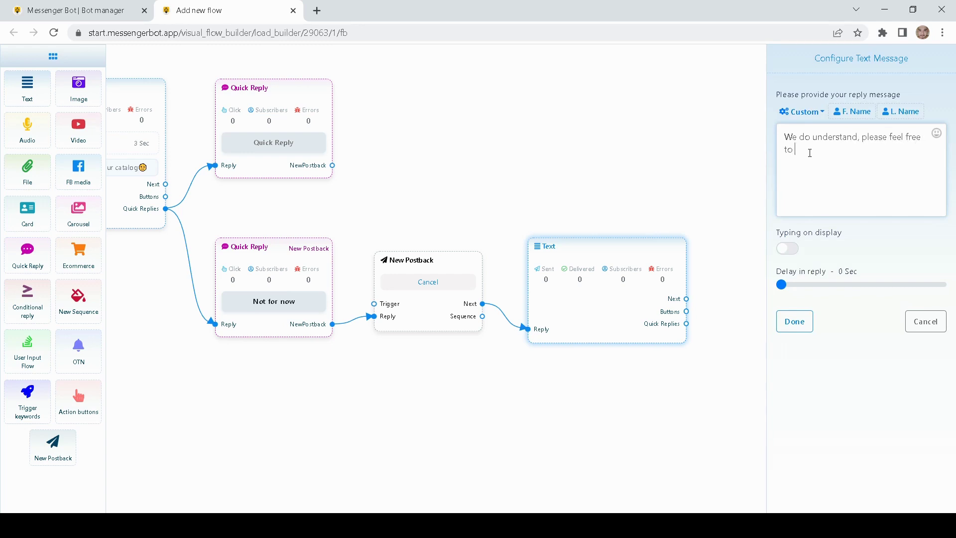
text( visit us again.)
click(787, 248)
click(794, 321)
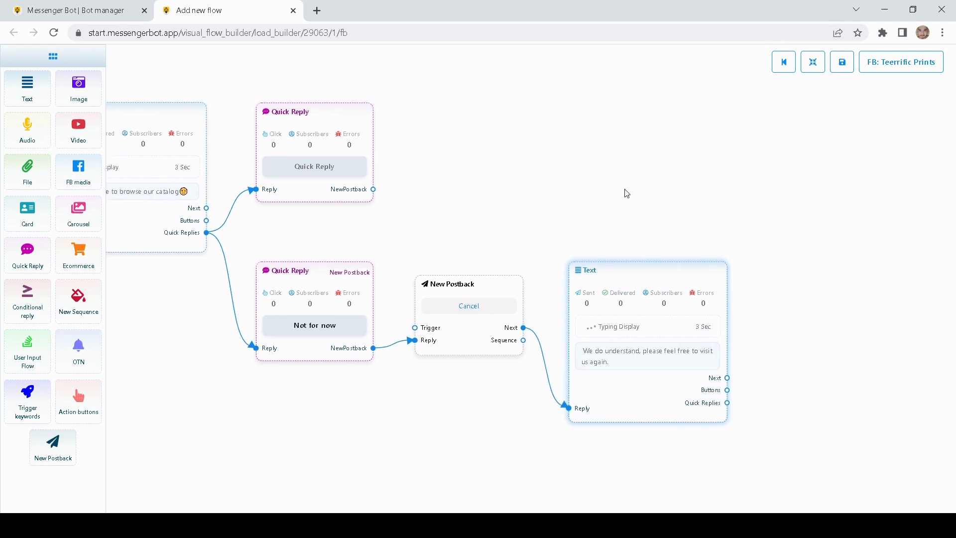
- Set the upper quick reply to New Postback with button text 'Browse catalog'
drag(463, 201, 631, 275)
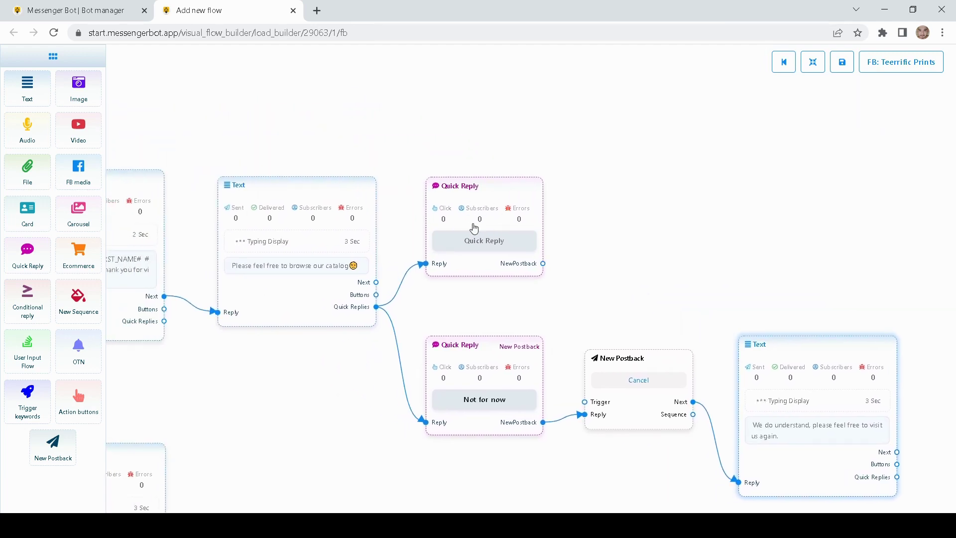
double_click(486, 185)
click(859, 117)
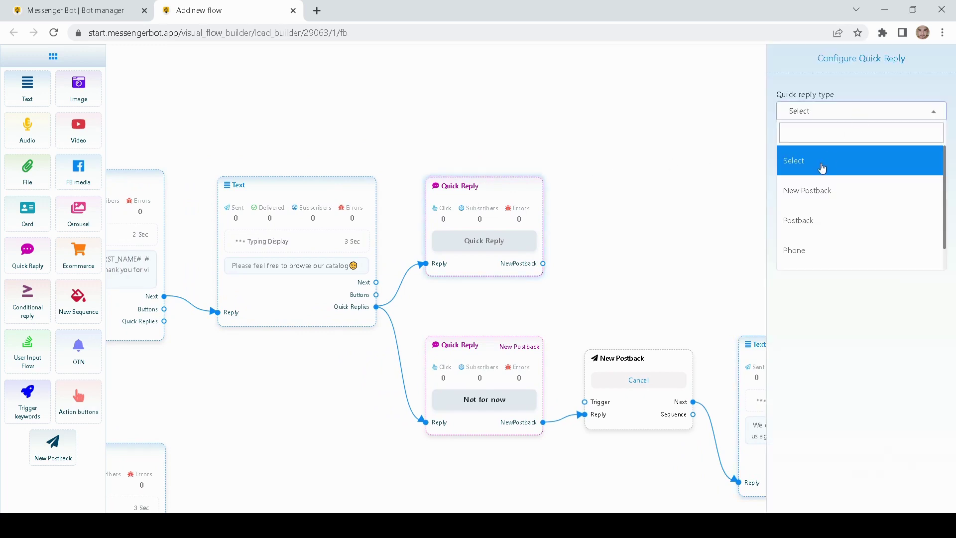
click(810, 192)
click(801, 150)
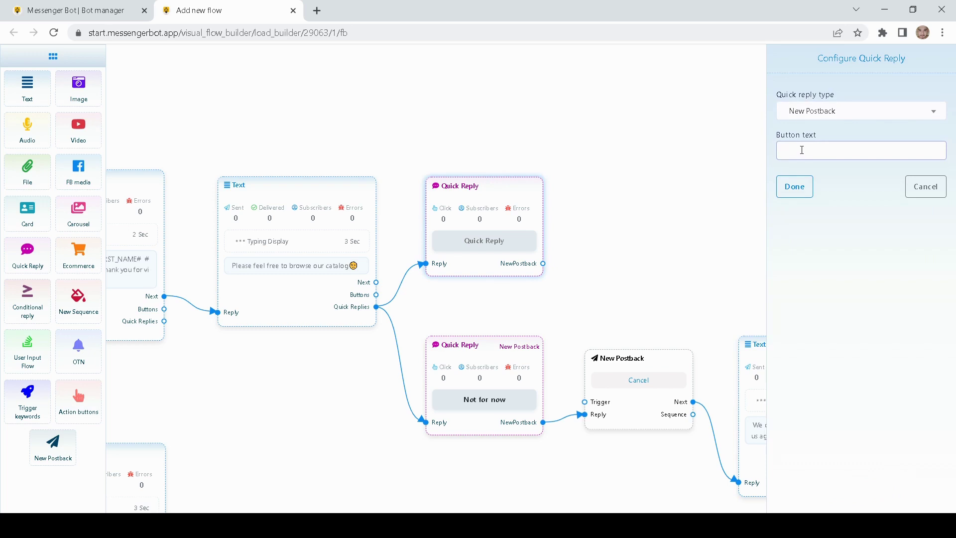
text(Browse catalog)
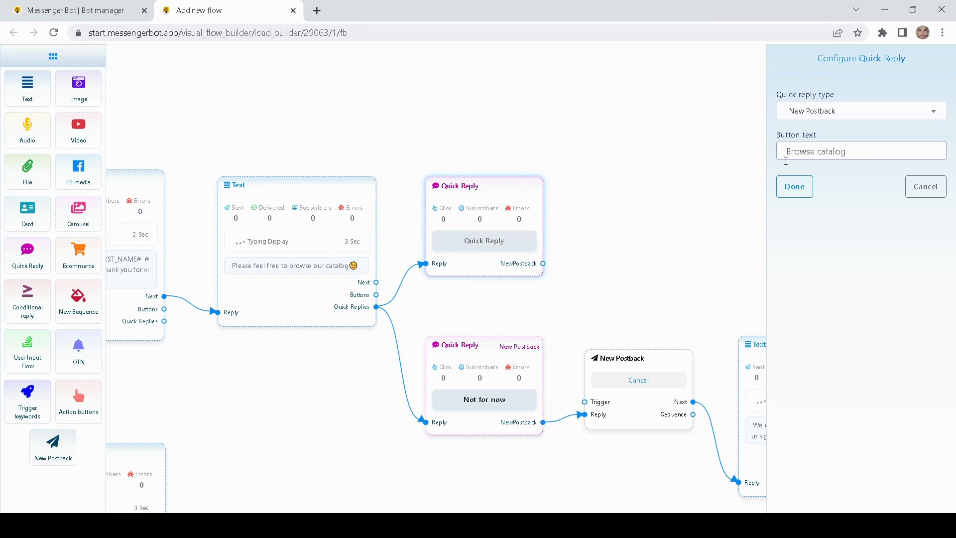
click(796, 196)
double_click(604, 215)
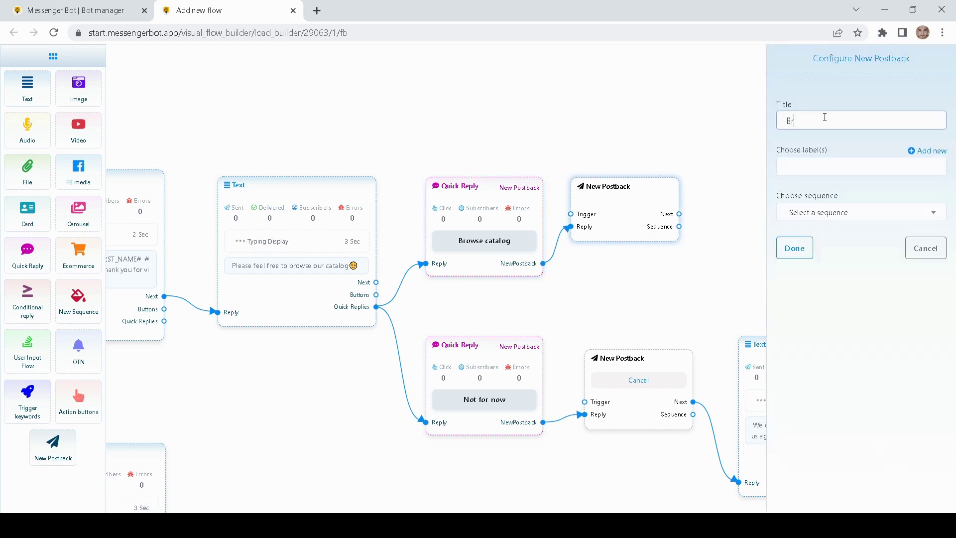
- Title the new postback 'Browse catalog'
text(Browse catalog)
click(809, 251)
drag(722, 189, 611, 190)
drag(546, 188, 560, 199)
drag(593, 145, 512, 138)
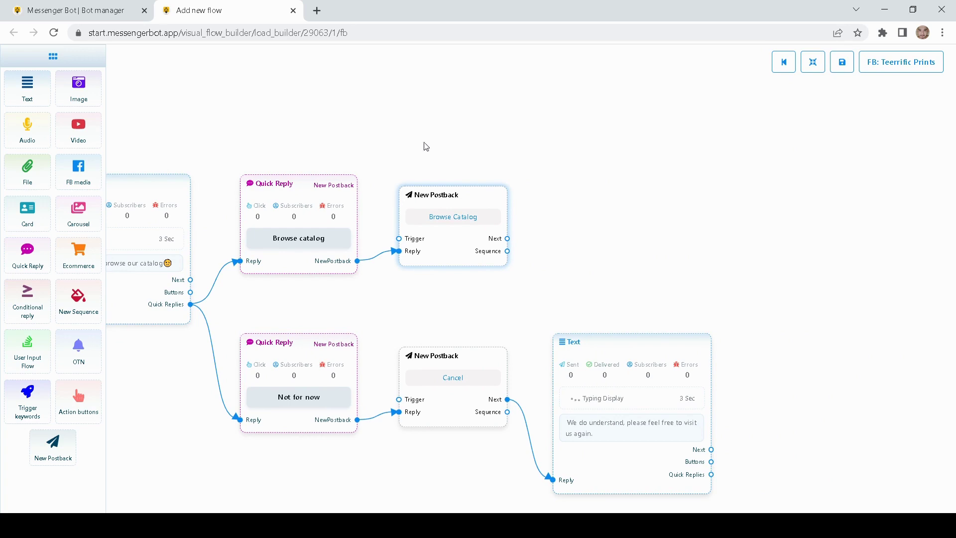
- Add a Text block beside the Browse Catalog postback and link the postback to it
drag(27, 89, 578, 204)
drag(571, 127, 508, 118)
drag(579, 232, 552, 209)
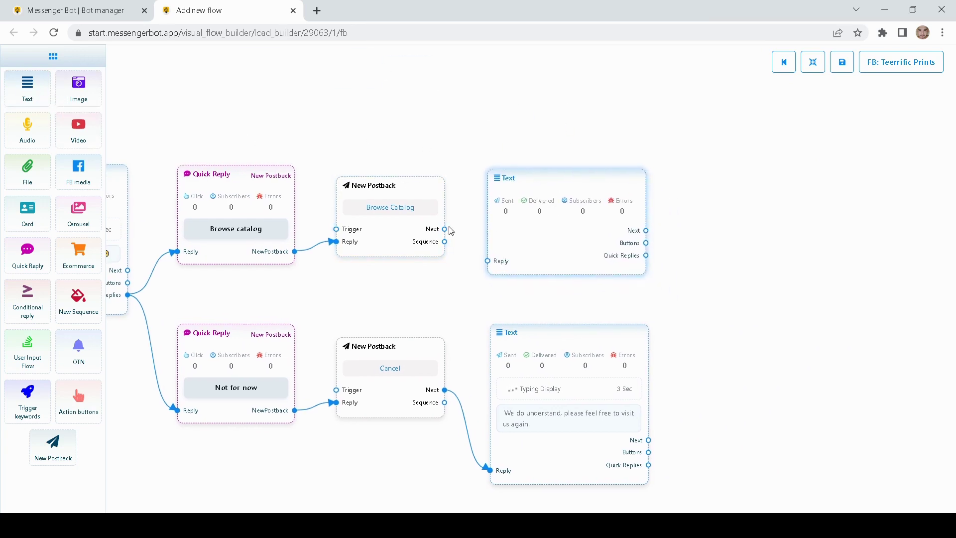
drag(445, 229, 487, 261)
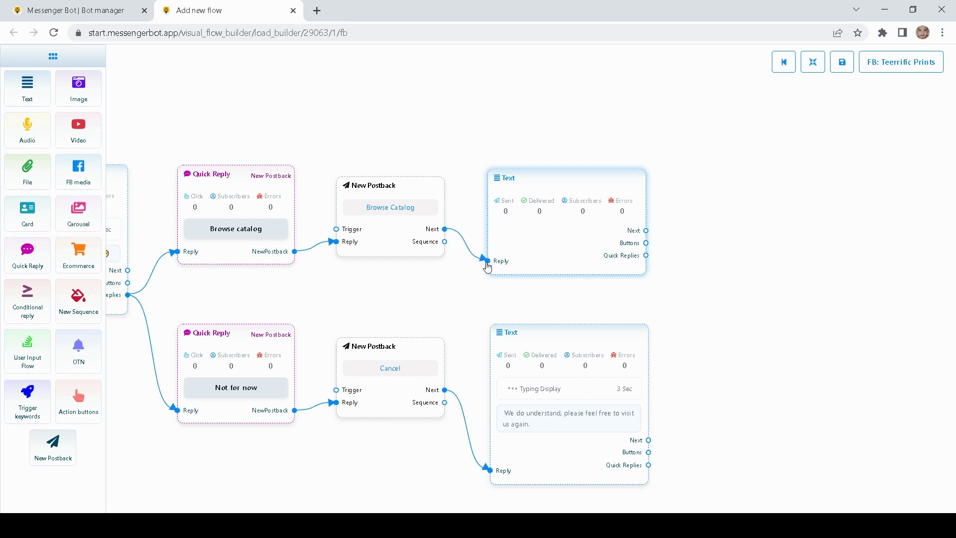
- Set the Text block to 'These are the best selling items' with typing on and a 3 Sec delay
double_click(533, 241)
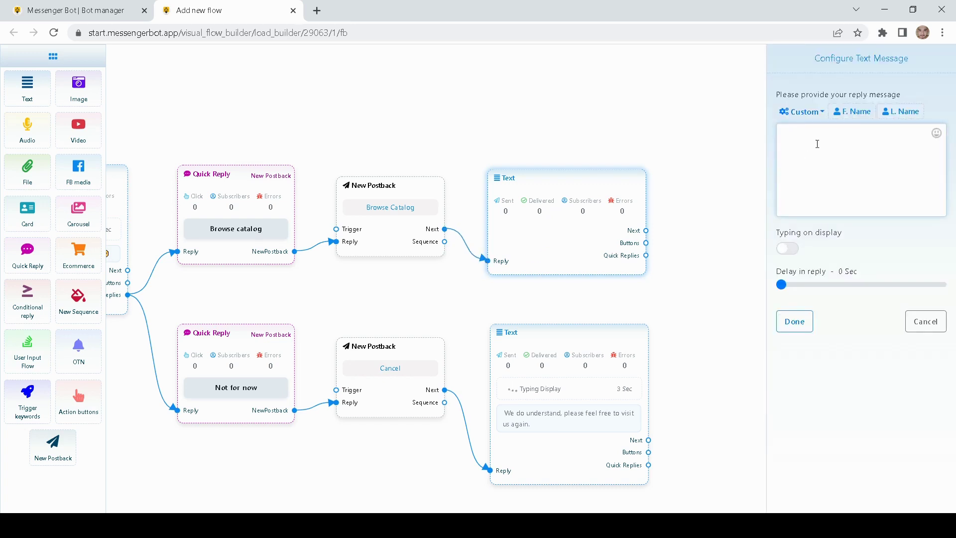
text(This)
key(BackSpace)
text(ese a)
key(BackSpace)
text(a)
key(BackSpace)
key(BackSpace)
key(BackSpace)
text(e are the best selling items)
click(787, 248)
drag(781, 285, 792, 285)
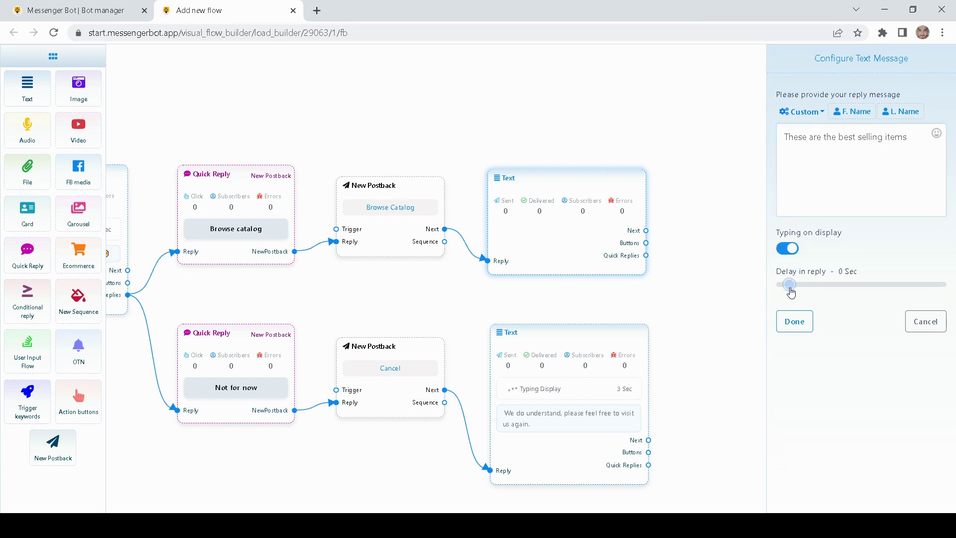
click(794, 321)
drag(568, 201, 569, 155)
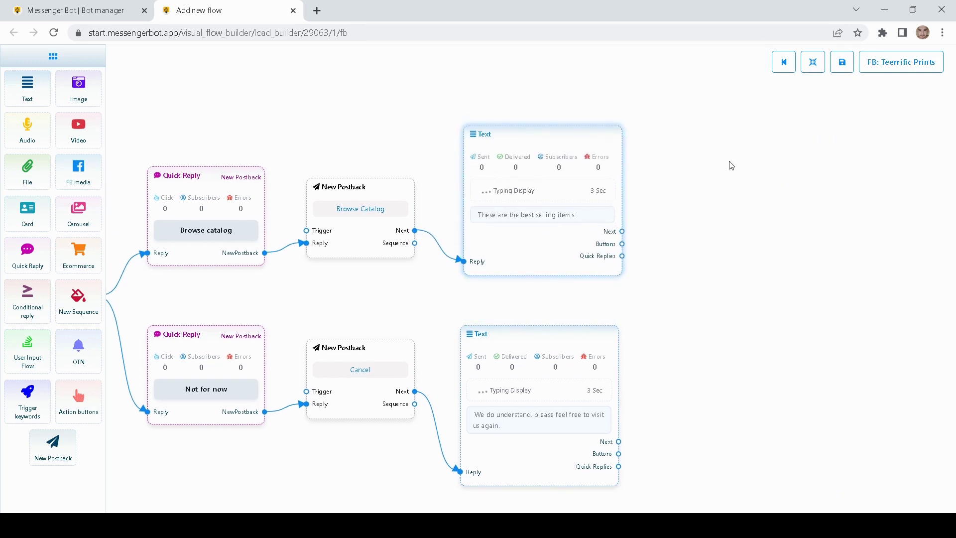
drag(730, 166, 562, 174)
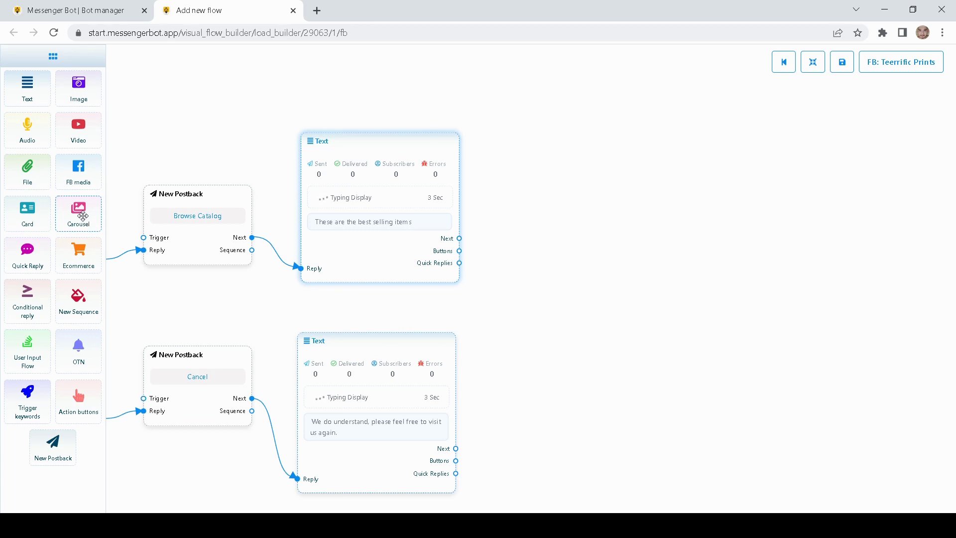
- Add a carousel block and arrange its three items and their buttons beside it
drag(82, 216, 624, 216)
drag(649, 180, 476, 167)
drag(505, 207, 445, 195)
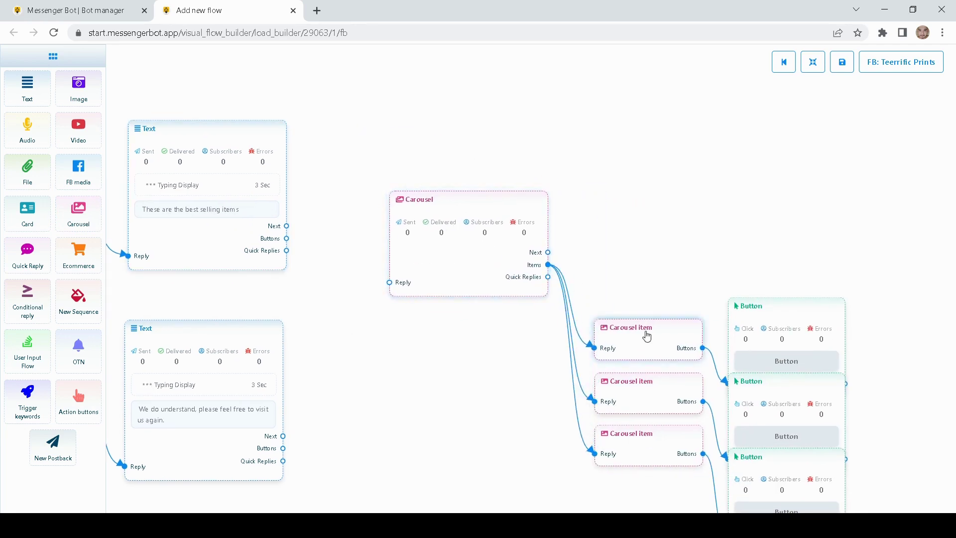
drag(647, 336, 643, 68)
drag(635, 400, 626, 142)
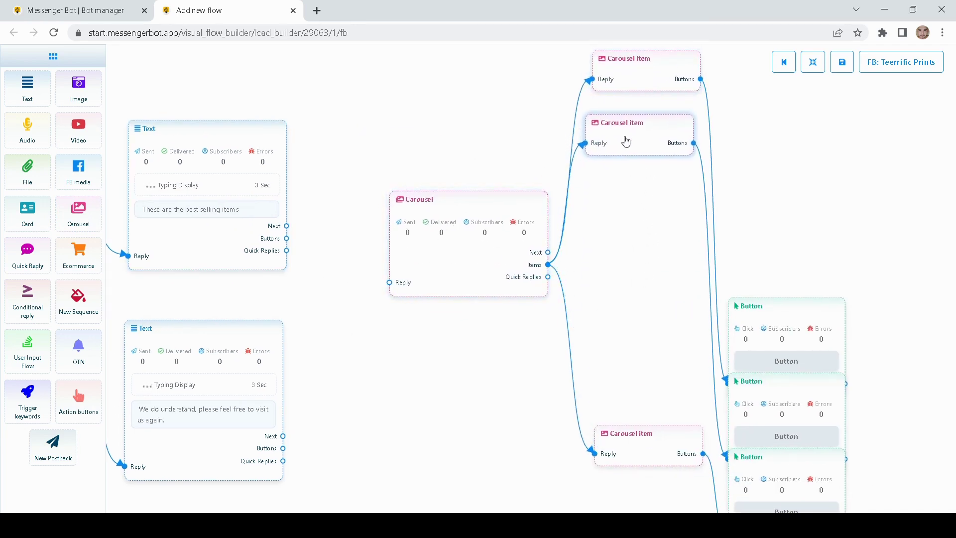
drag(629, 448, 625, 213)
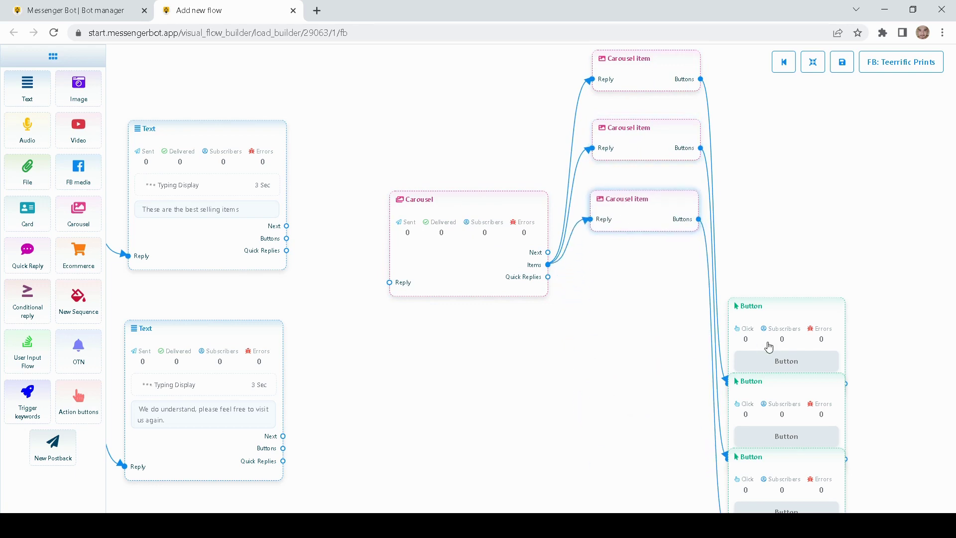
drag(769, 347, 757, 114)
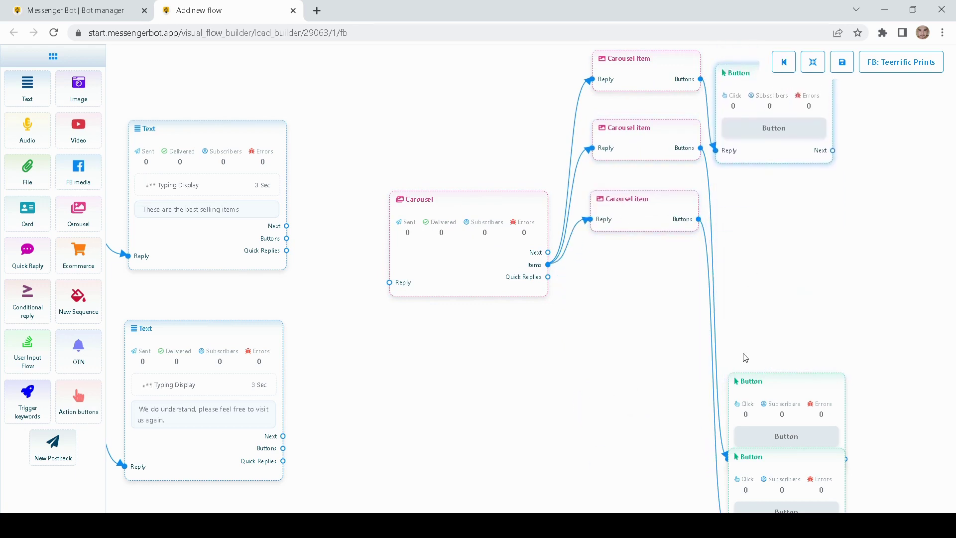
drag(783, 405, 781, 220)
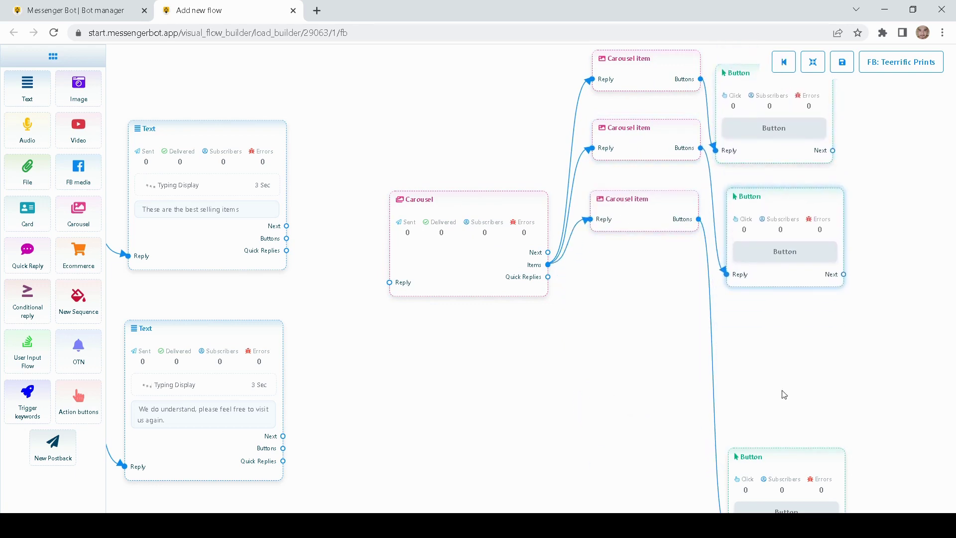
drag(782, 456, 791, 317)
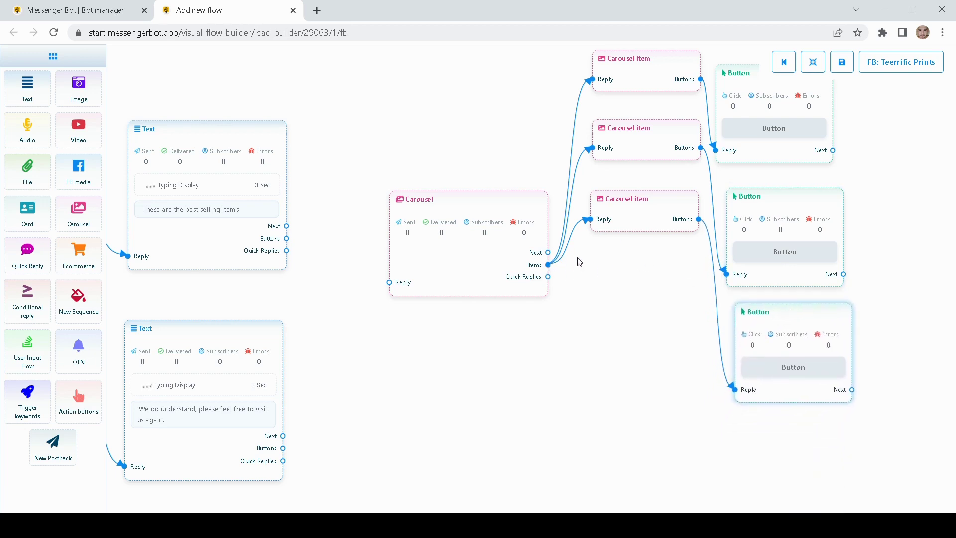
- Connect the 'best selling items' text message's Next to the carousel
drag(573, 321, 631, 405)
drag(505, 313, 475, 269)
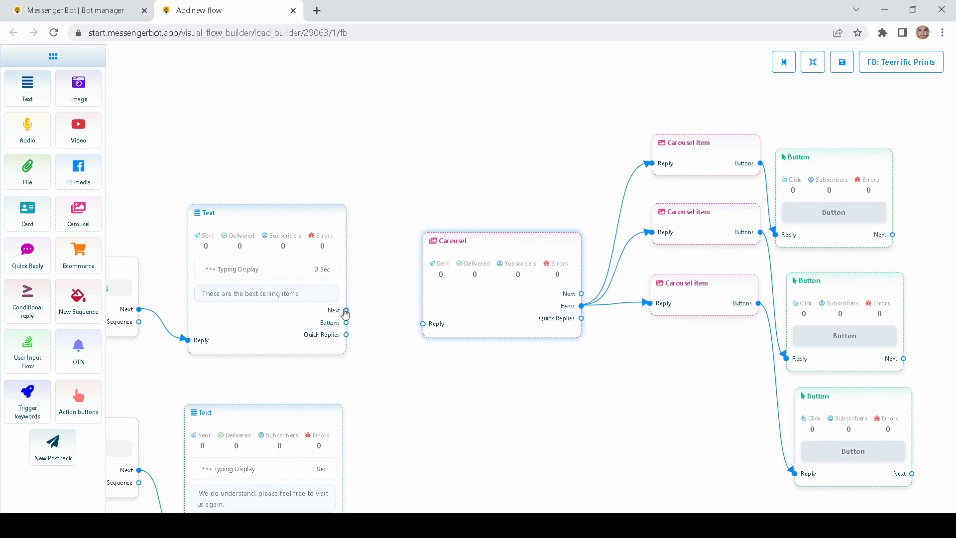
mouse_move(346, 311)
mouse_down()
mouse_move(404, 300)
mouse_move(425, 328)
mouse_up()
drag(452, 387, 458, 391)
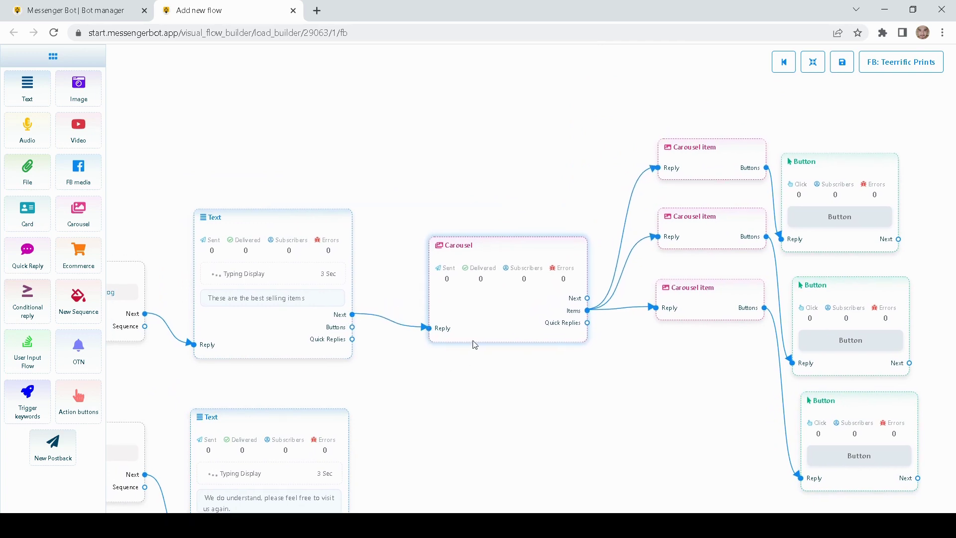
- Turn on the carousel's typing display with a 2 Sec delay
double_click(482, 302)
drag(519, 308, 500, 305)
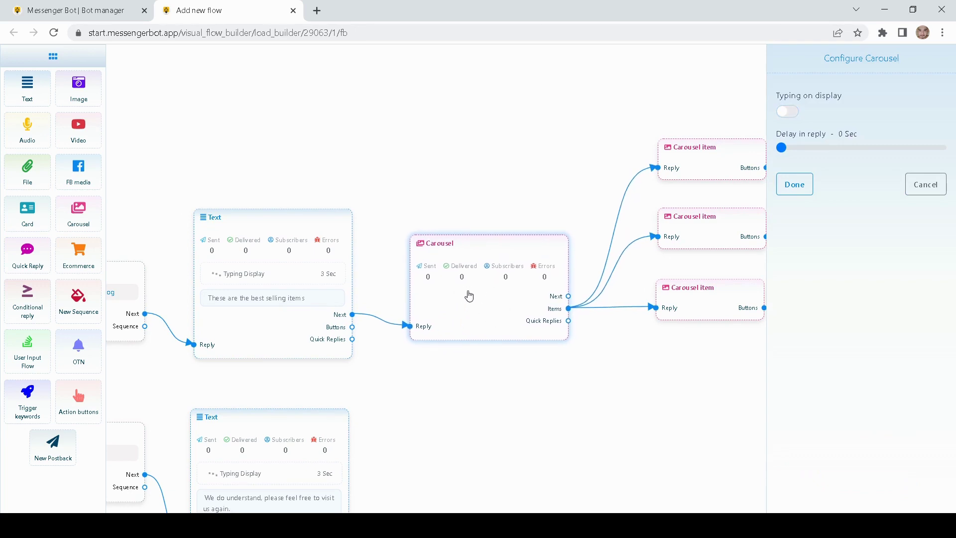
click(787, 112)
drag(781, 150, 786, 149)
click(794, 184)
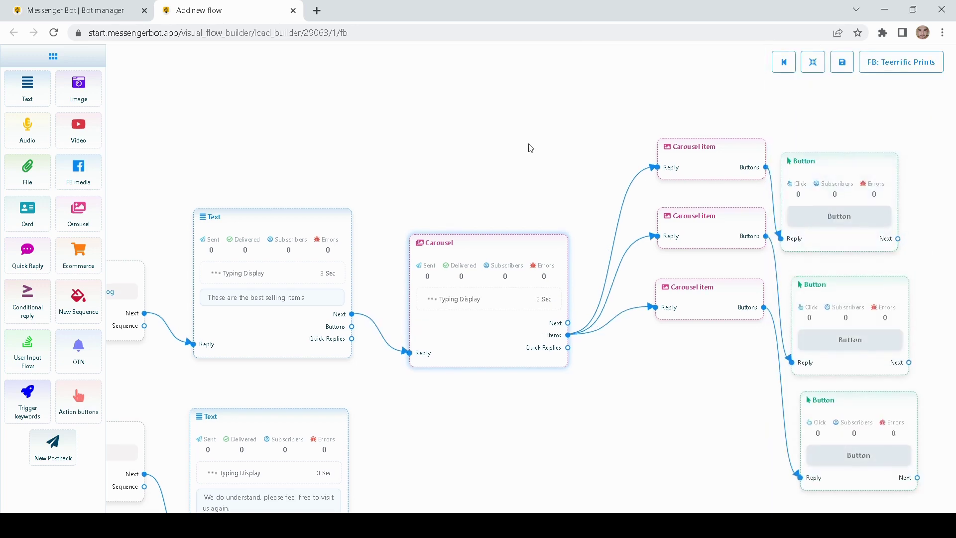
- Arrange the three carousel item nodes into a neat column in the centre of the canvas
drag(530, 148, 380, 159)
drag(553, 318, 524, 357)
drag(561, 241, 552, 275)
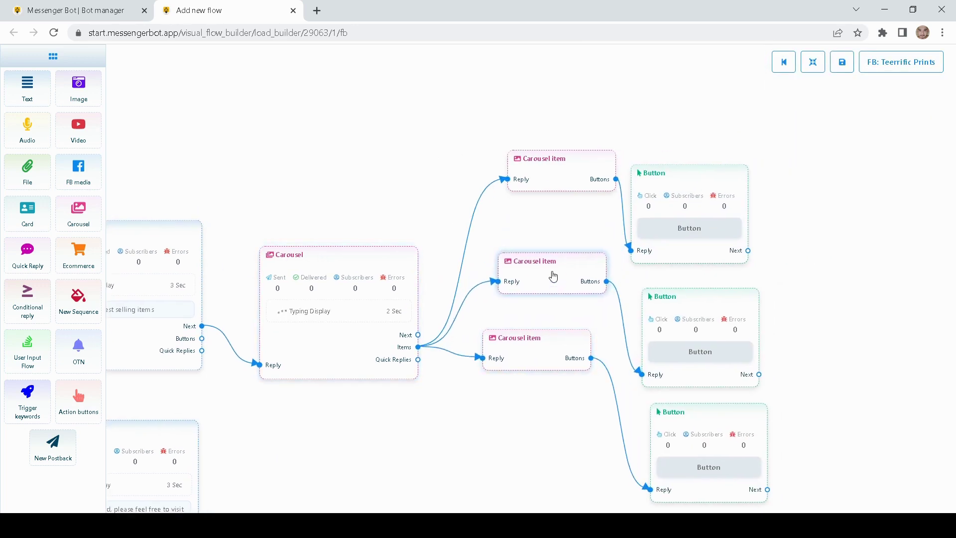
drag(555, 179, 533, 179)
drag(547, 277, 534, 269)
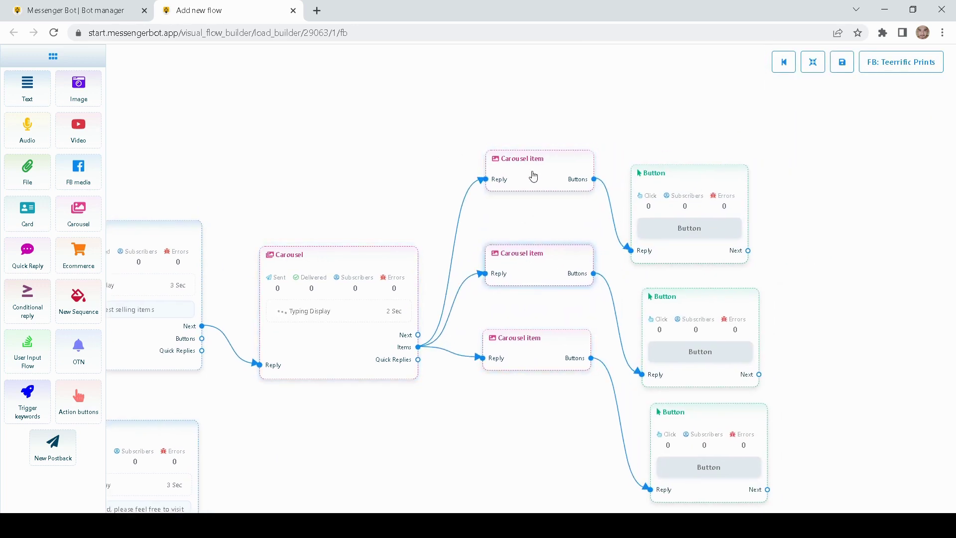
- Give the top carousel item an uploaded shirt image and the title 'White long sleeves'
double_click(532, 177)
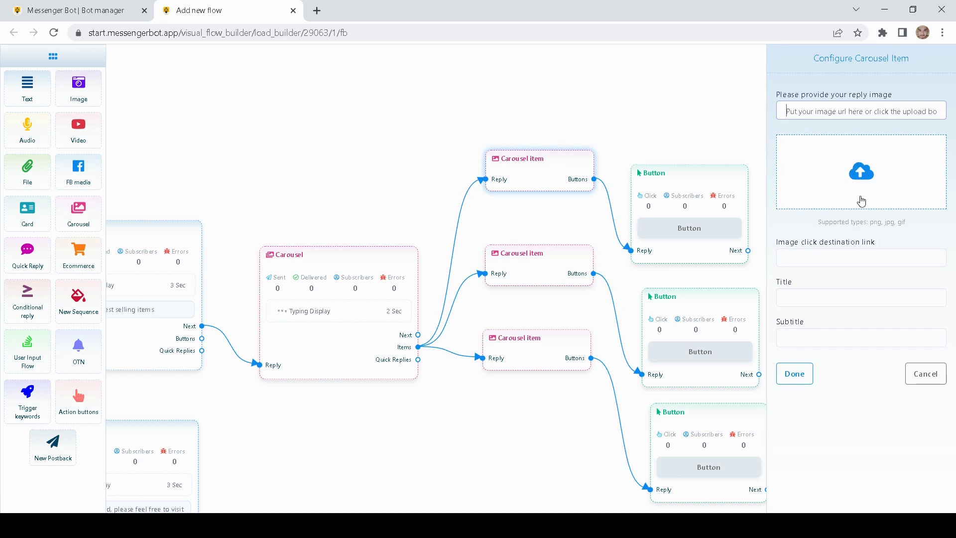
drag(896, 221, 870, 222)
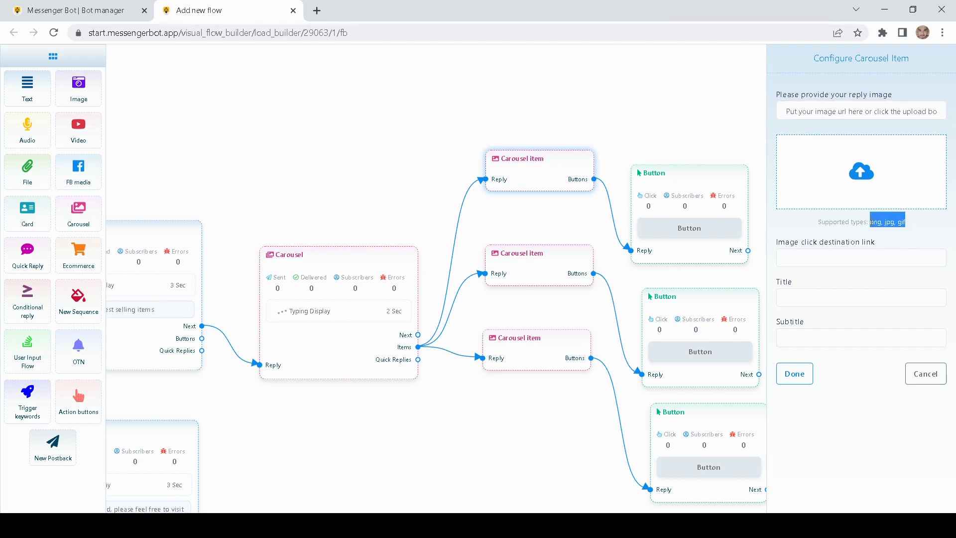
click(813, 262)
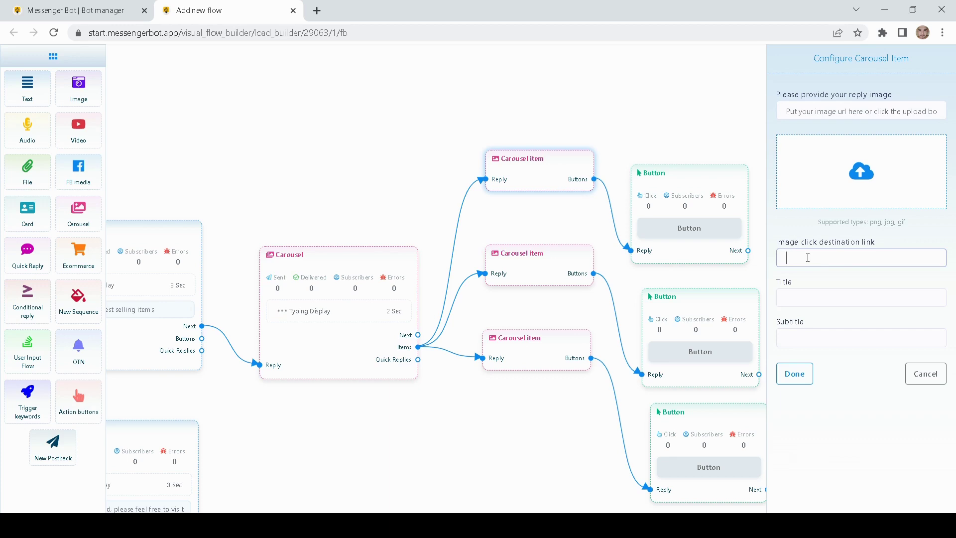
click(795, 302)
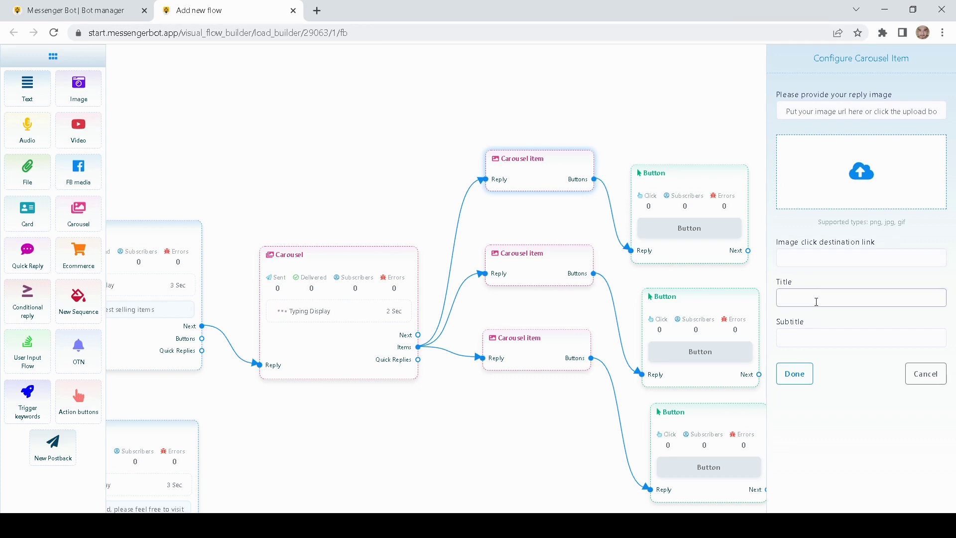
click(792, 335)
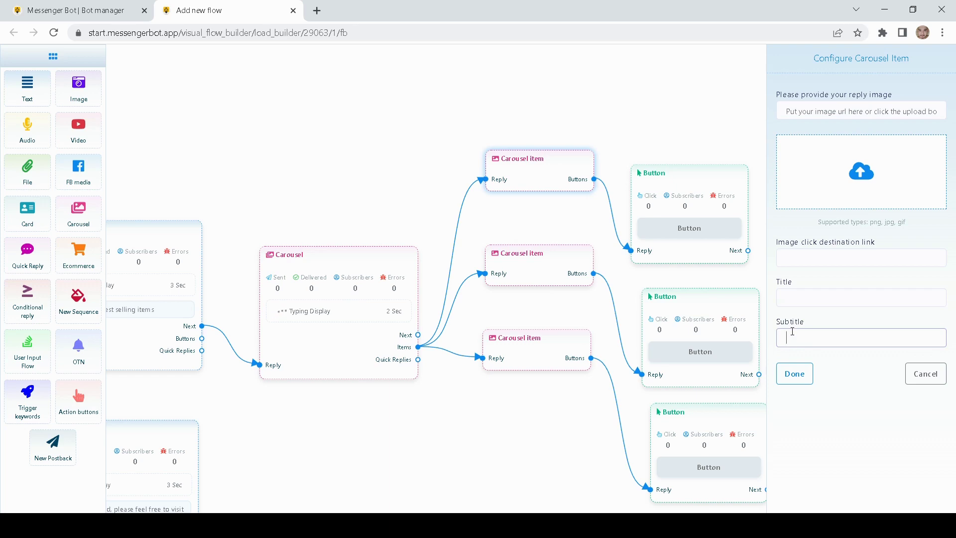
click(854, 176)
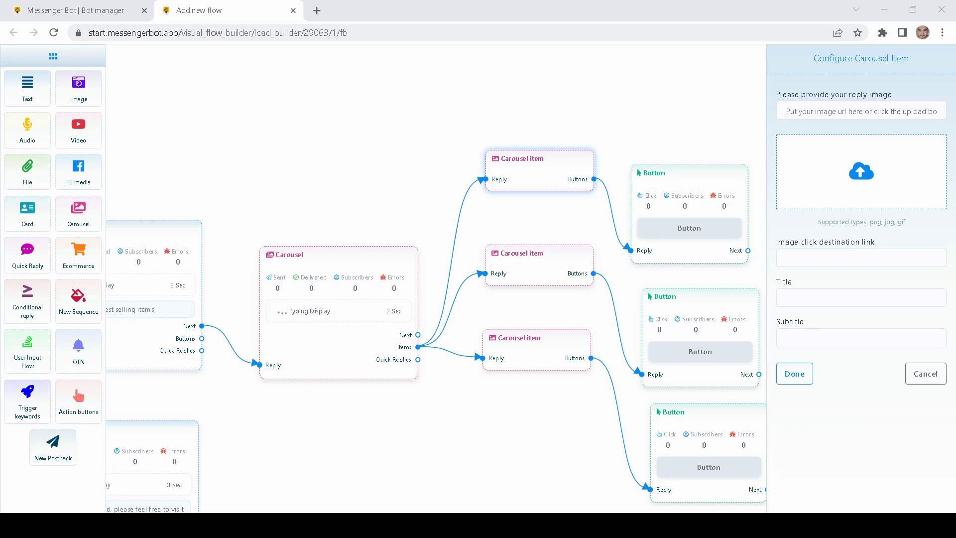
click(686, 377)
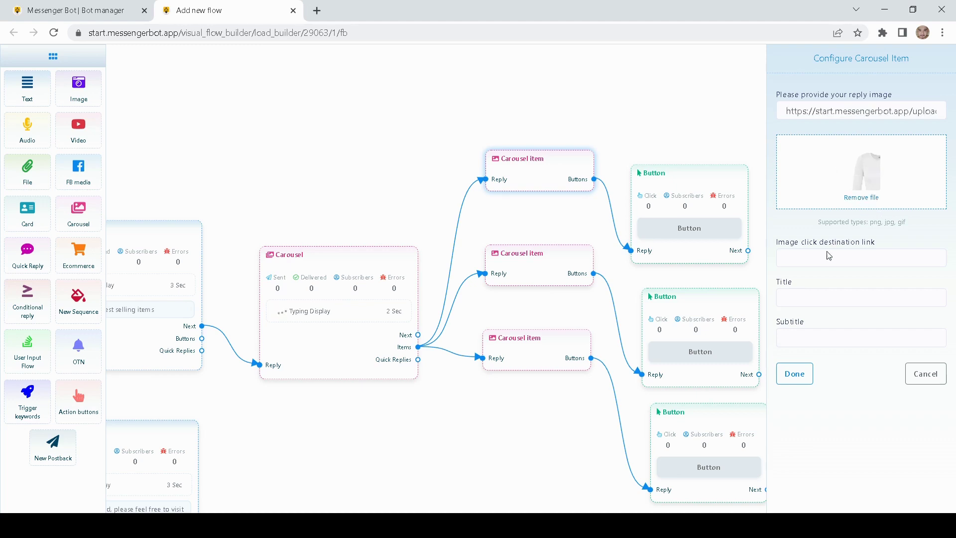
click(800, 296)
text(Wh)
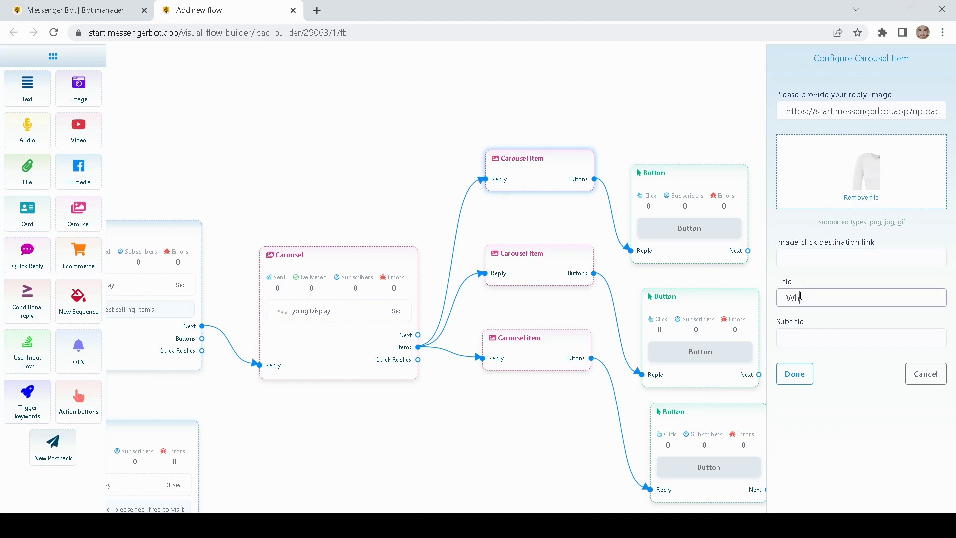
text(ite long sleeves)
click(794, 373)
- Move the white shirt item and its button node up, and spread the lower carousel items downward
drag(550, 177, 503, 58)
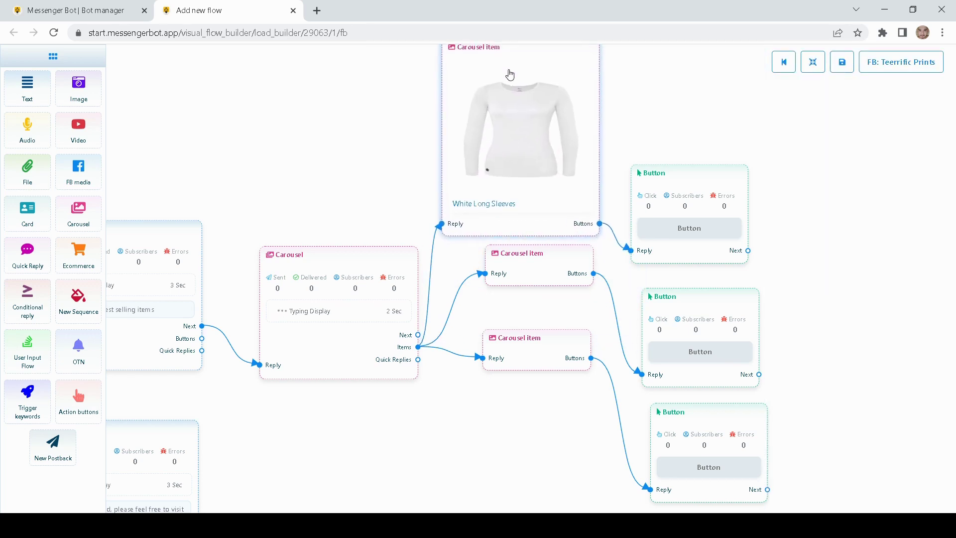
drag(678, 176, 699, 76)
drag(543, 281, 527, 293)
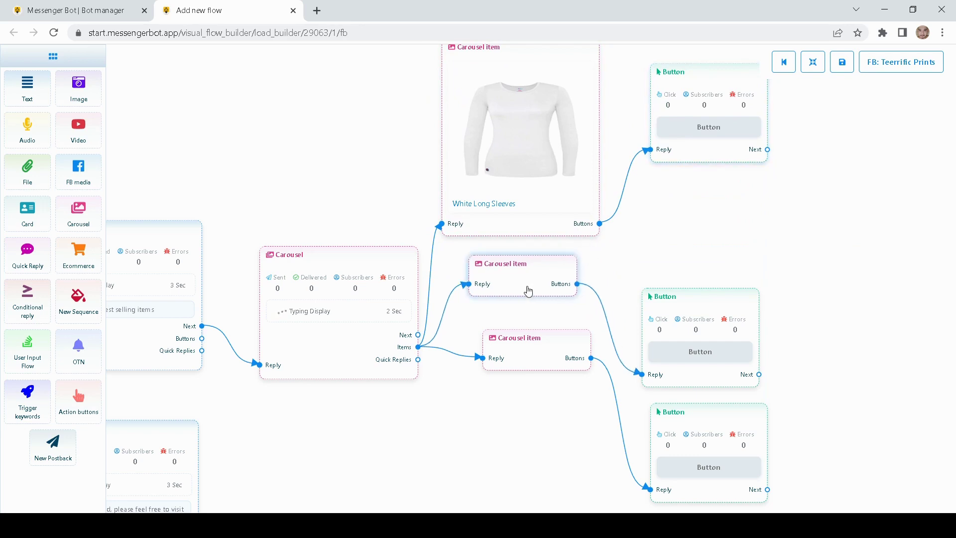
drag(530, 344, 558, 281)
drag(544, 235, 539, 245)
drag(536, 326, 524, 354)
drag(533, 241, 533, 276)
- Give the middle carousel item the blue shirt image and the title 'Blue collar sleeves'
double_click(527, 266)
click(865, 180)
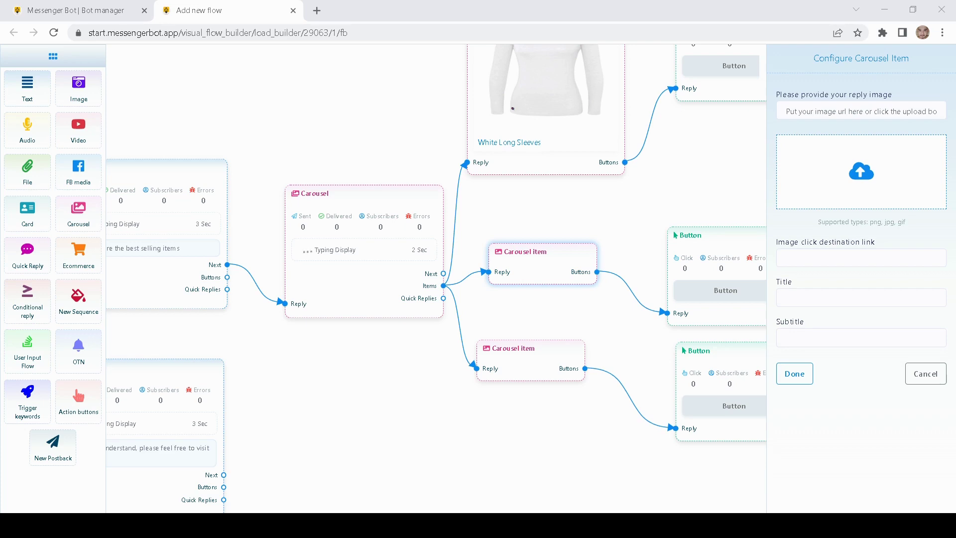
key(Return)
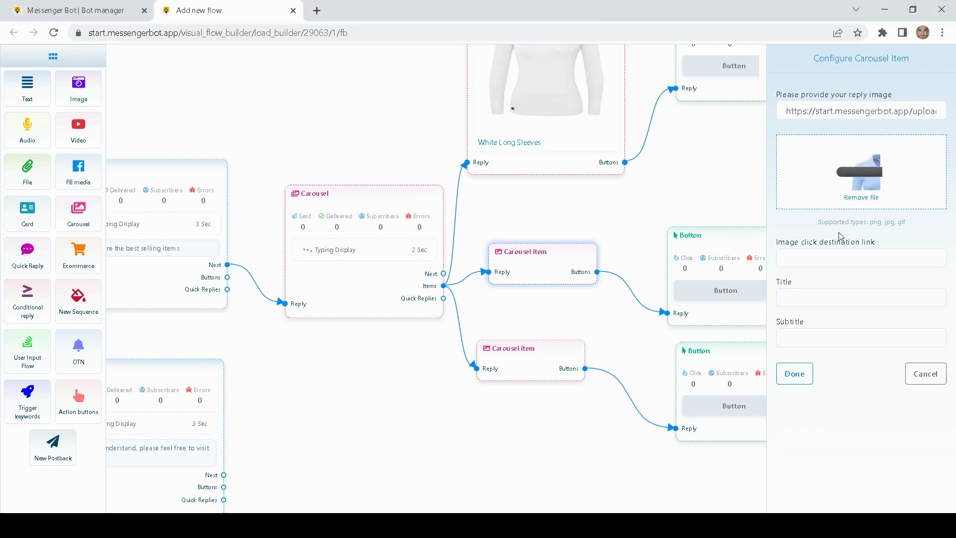
click(800, 293)
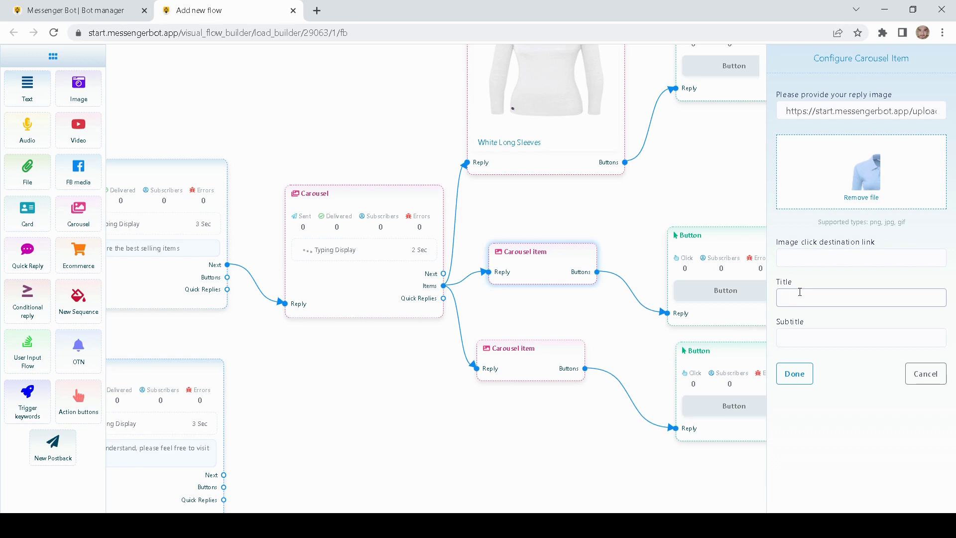
text(Blue co)
text(llar)
text( sle)
text(ve)
text(ves)
click(794, 373)
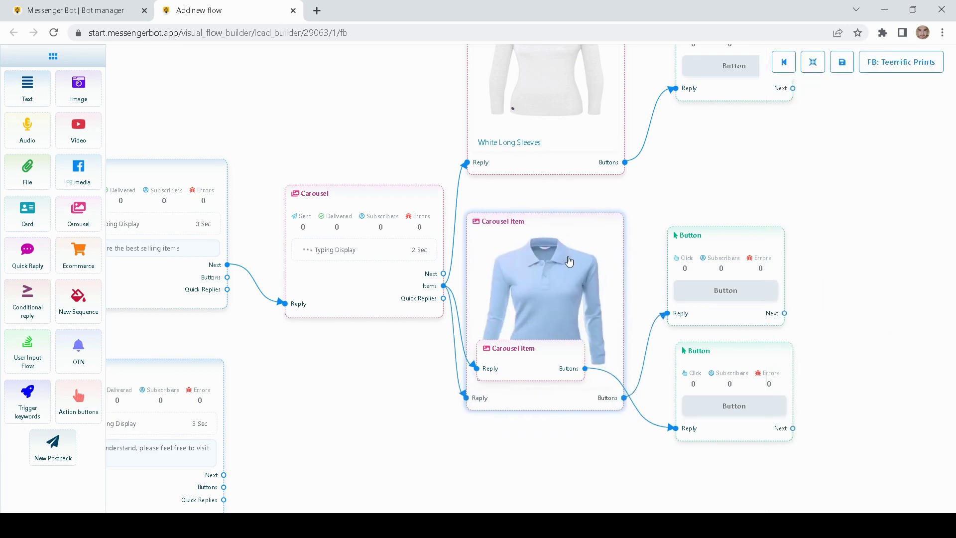
- Give the last carousel item a red shirt image, replacing the wrong upload, and title it 'Red long sleeves'
drag(550, 376, 550, 466)
drag(414, 418, 433, 230)
double_click(566, 275)
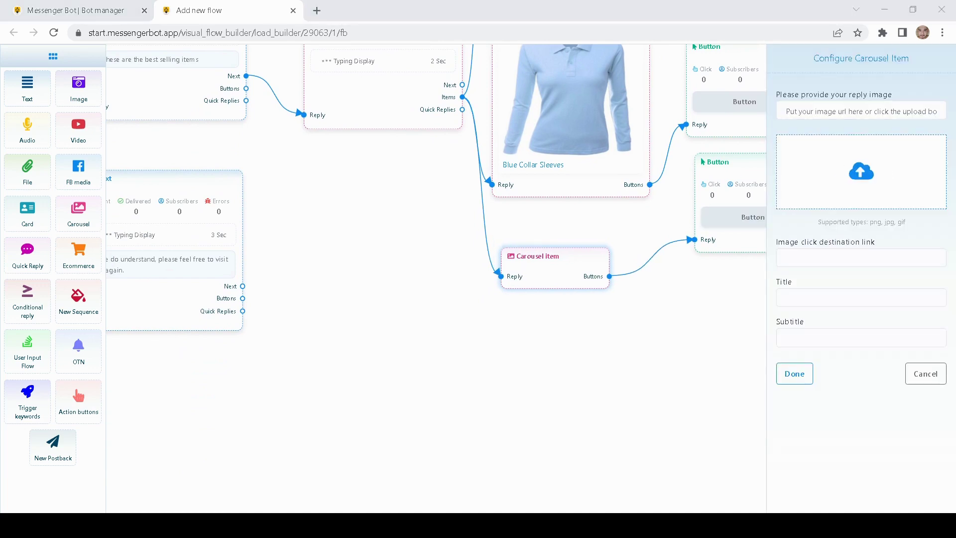
click(757, 324)
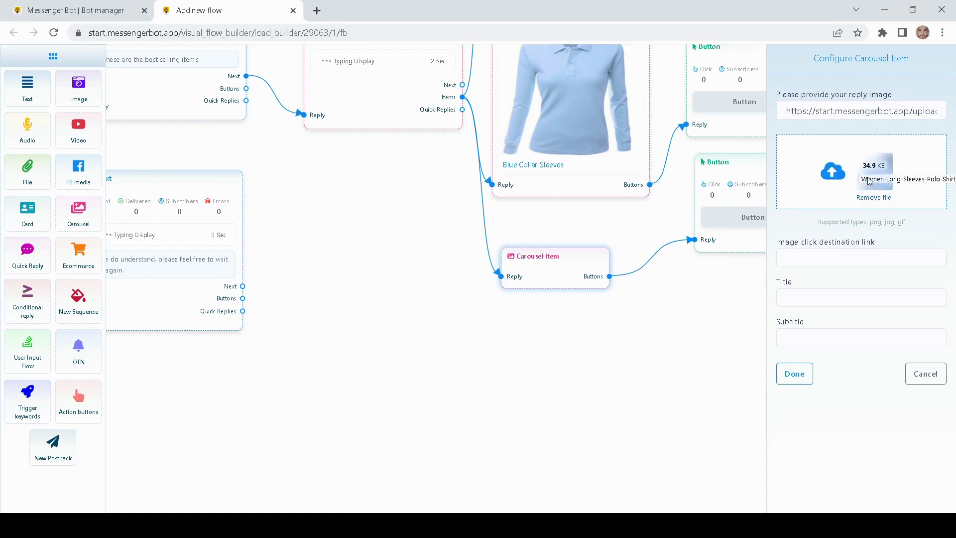
click(860, 197)
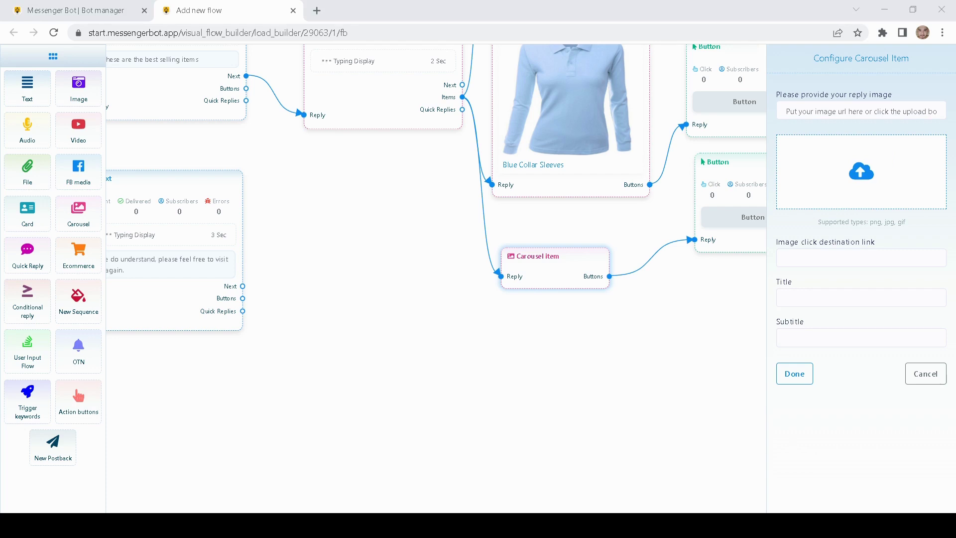
click(787, 244)
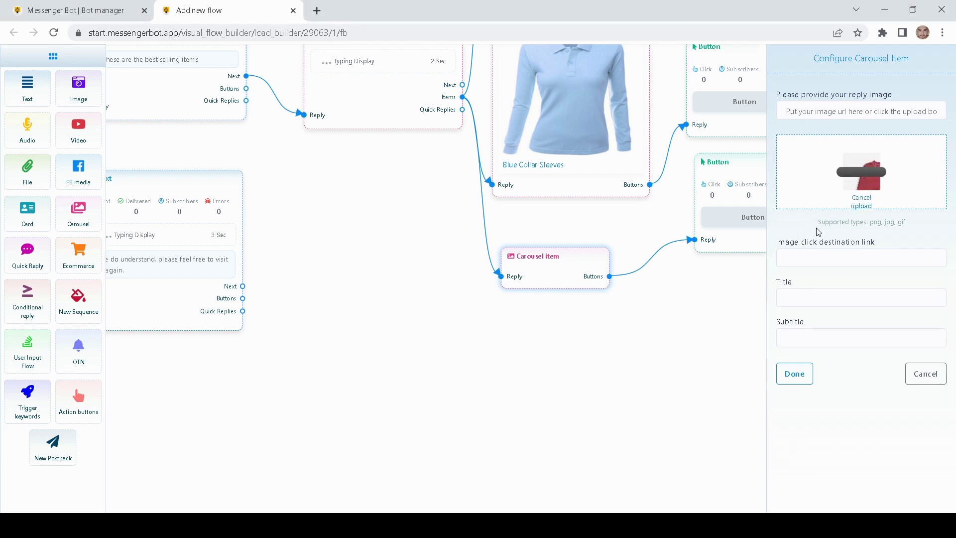
click(796, 295)
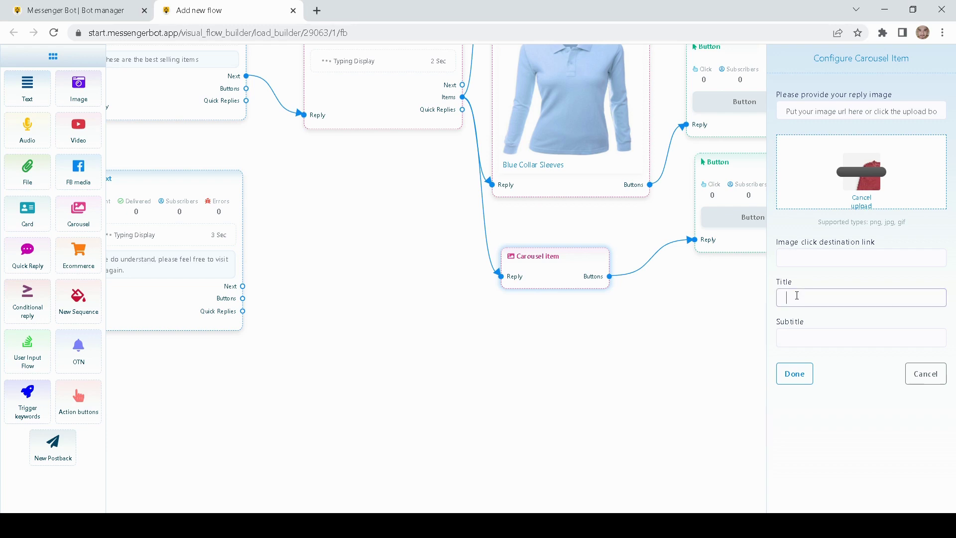
text(Re)
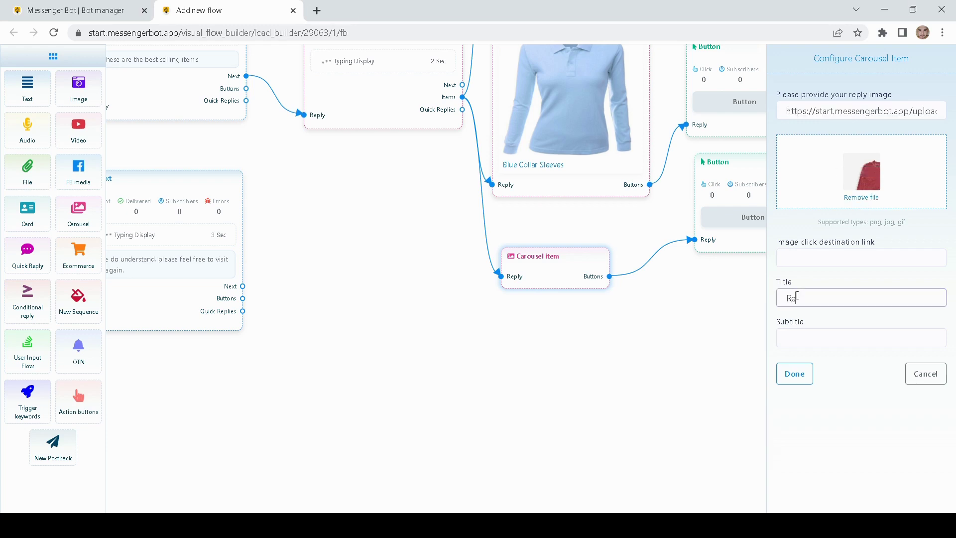
text(d long sleeves)
click(794, 373)
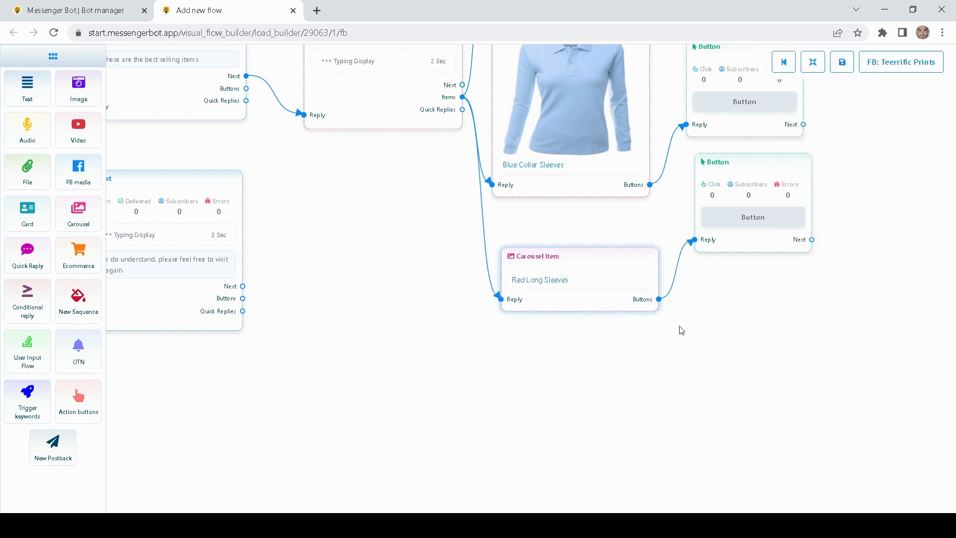
- Place each button node beside its carousel item, from Red Long Sleeves up to White Long Sleeves
drag(682, 330, 650, 369)
drag(726, 277, 725, 330)
drag(692, 231, 712, 367)
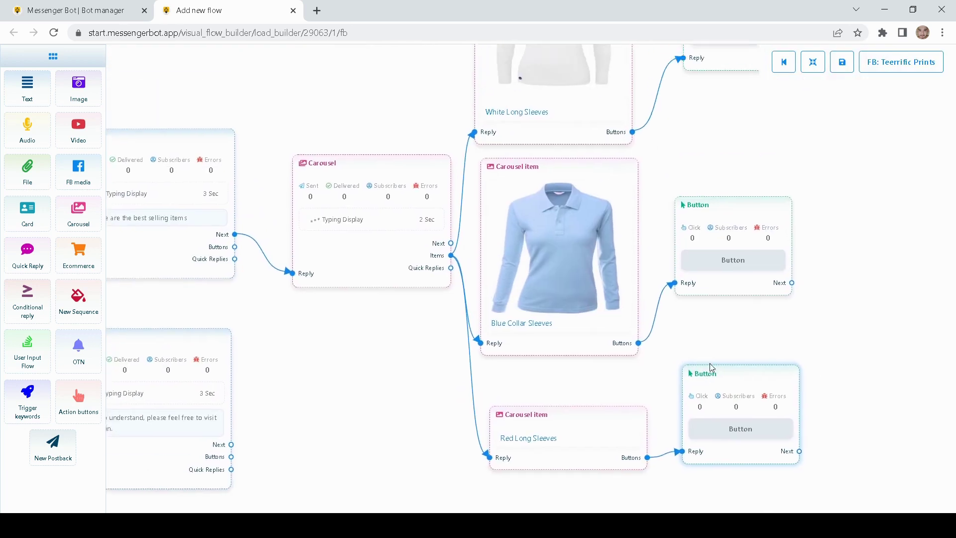
drag(650, 367, 672, 242)
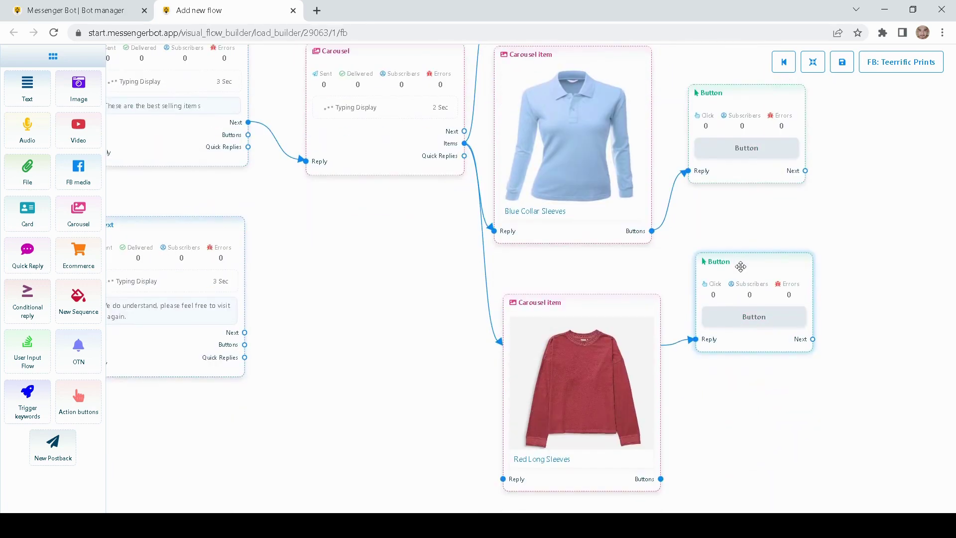
drag(740, 267, 734, 321)
drag(734, 155, 740, 188)
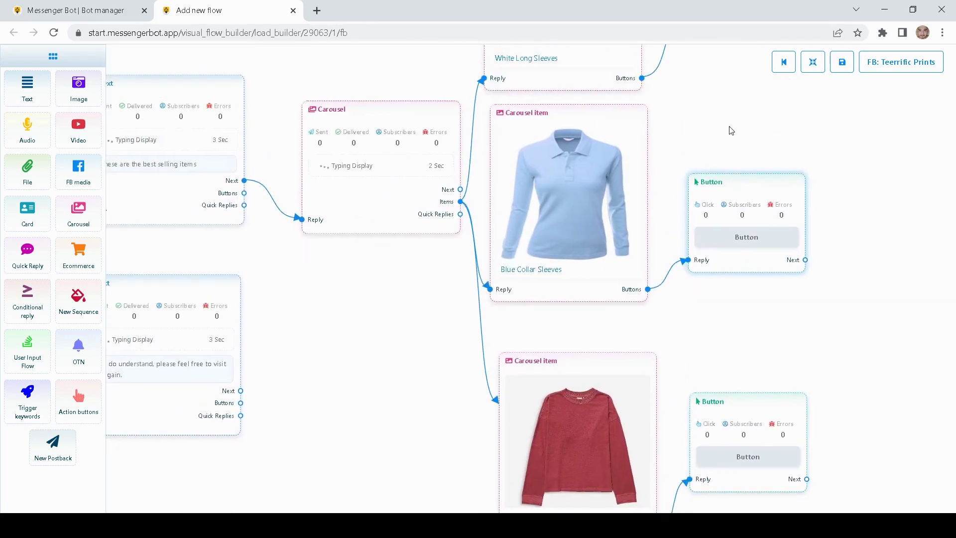
drag(730, 131, 741, 252)
drag(738, 73, 729, 104)
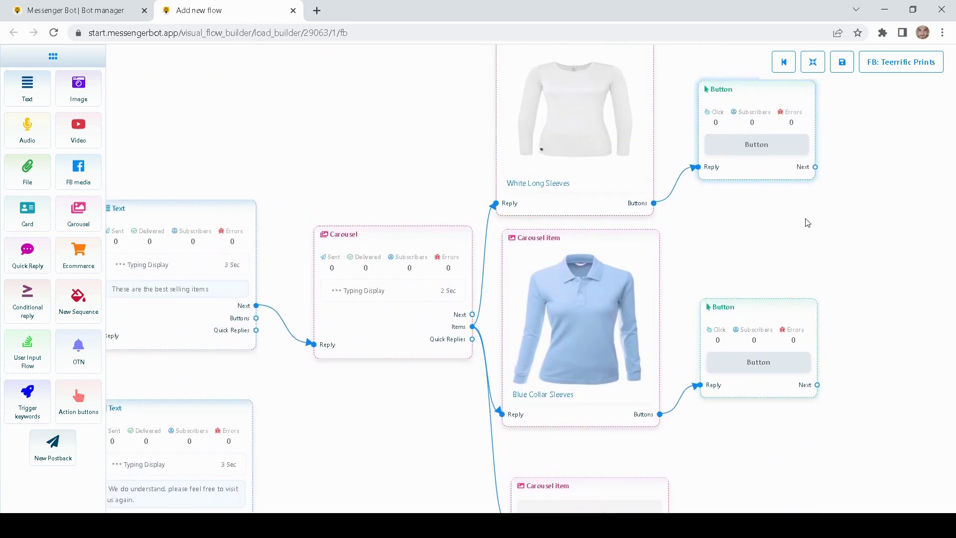
drag(806, 222, 731, 260)
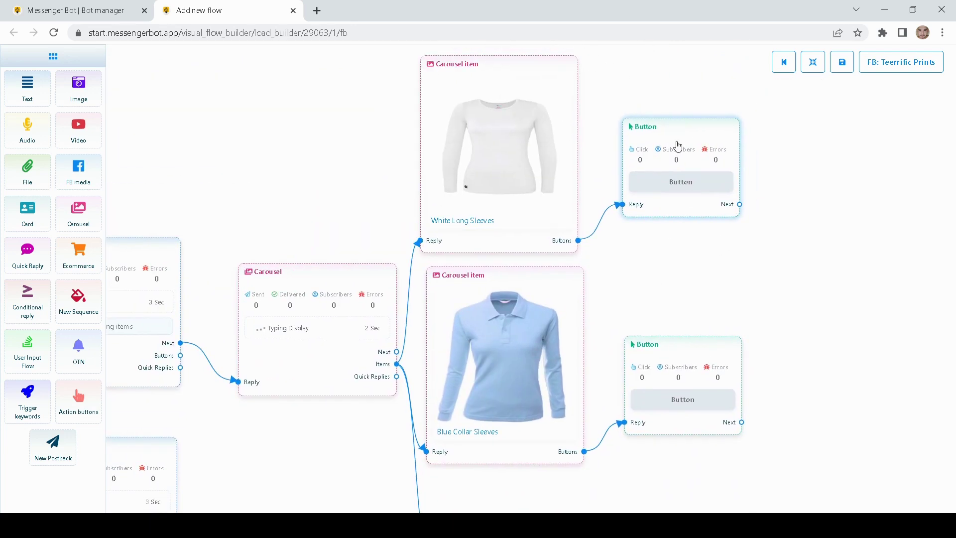
- Label the White Long Sleeves button 'Get it now' and set its type to New postback
double_click(677, 145)
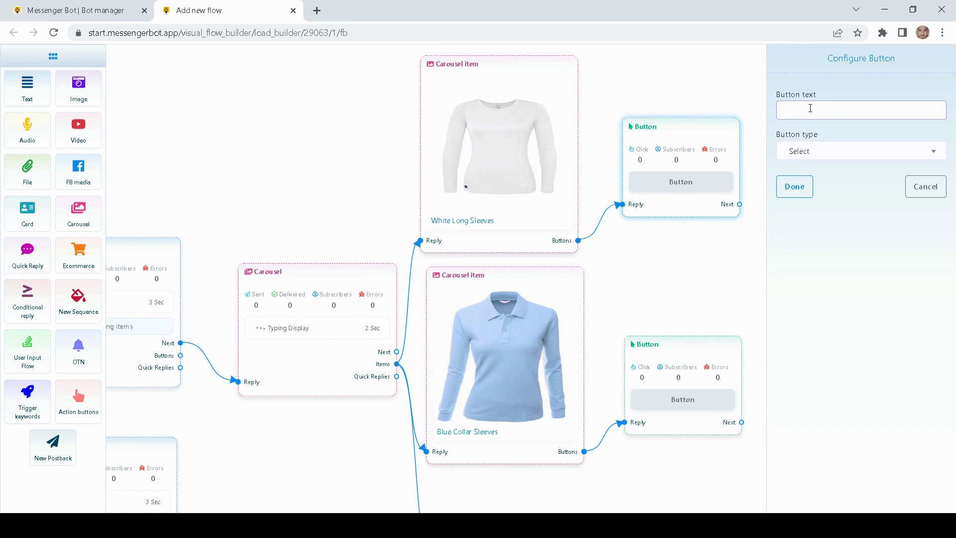
text(Get it now)
click(841, 171)
click(830, 152)
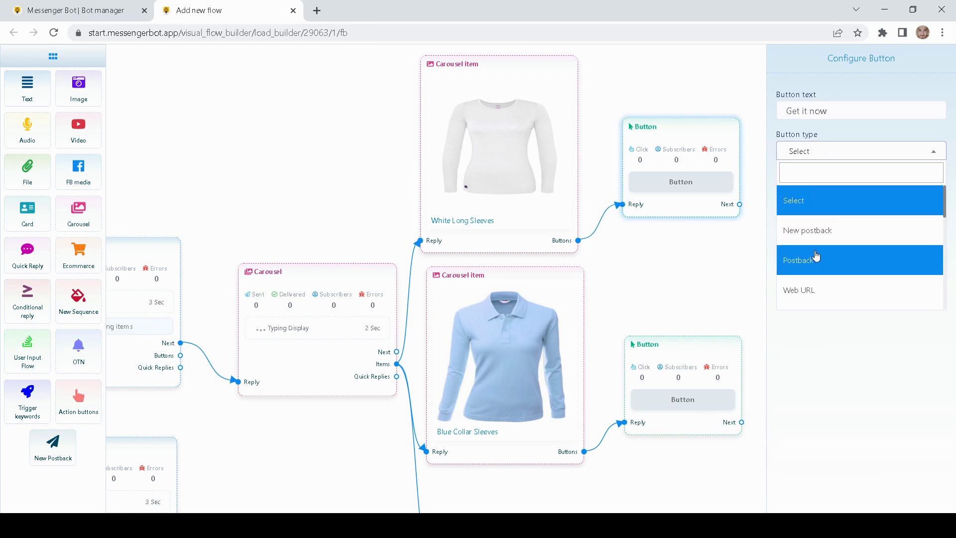
scroll(812, 263, down, 2)
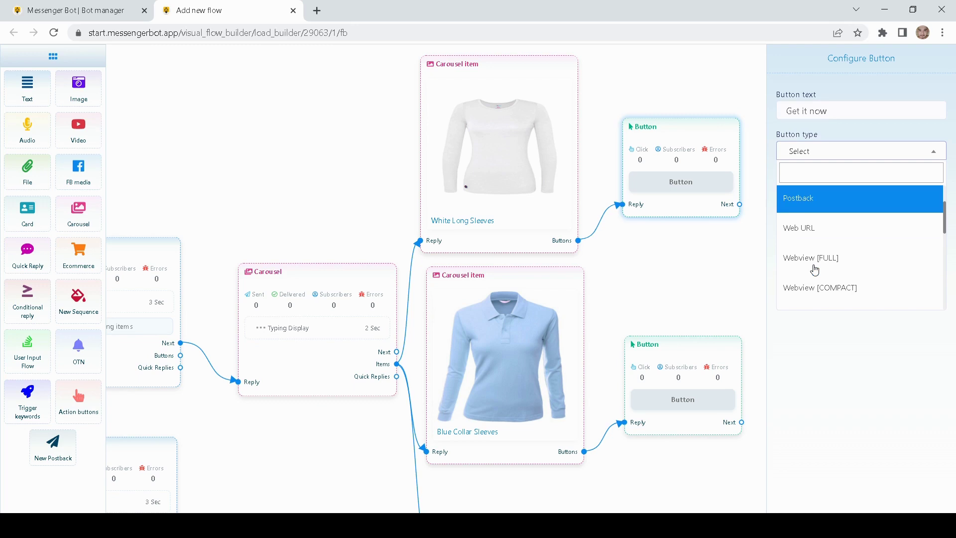
click(811, 234)
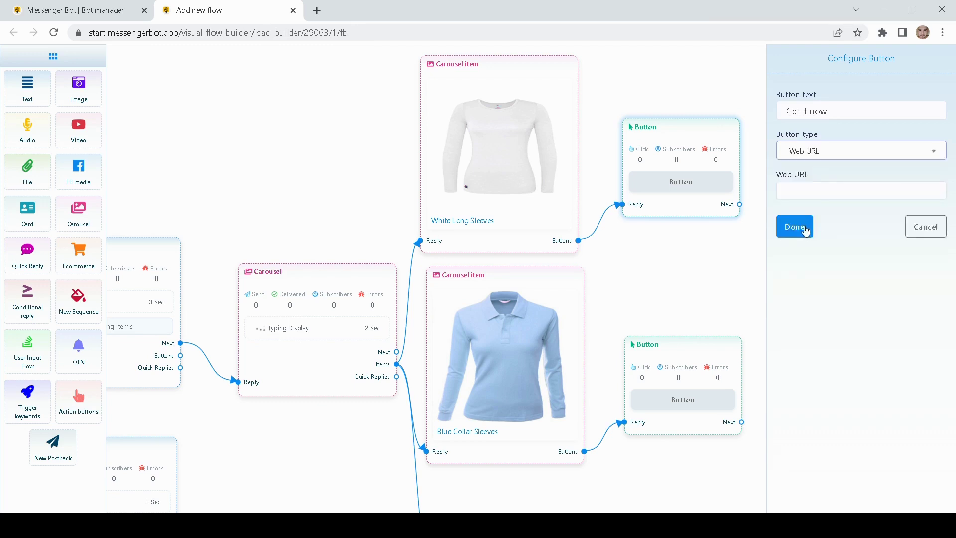
click(811, 192)
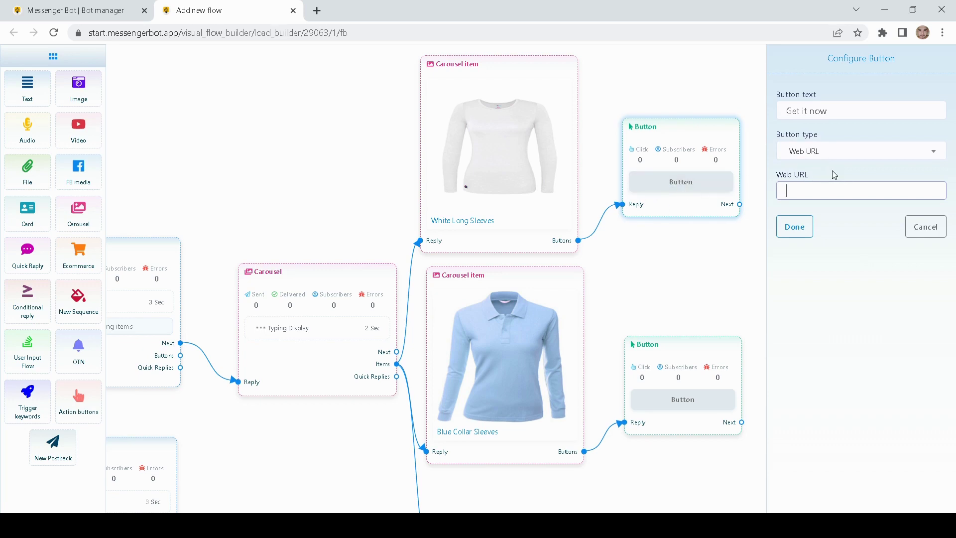
click(833, 152)
scroll(821, 274, down, 4)
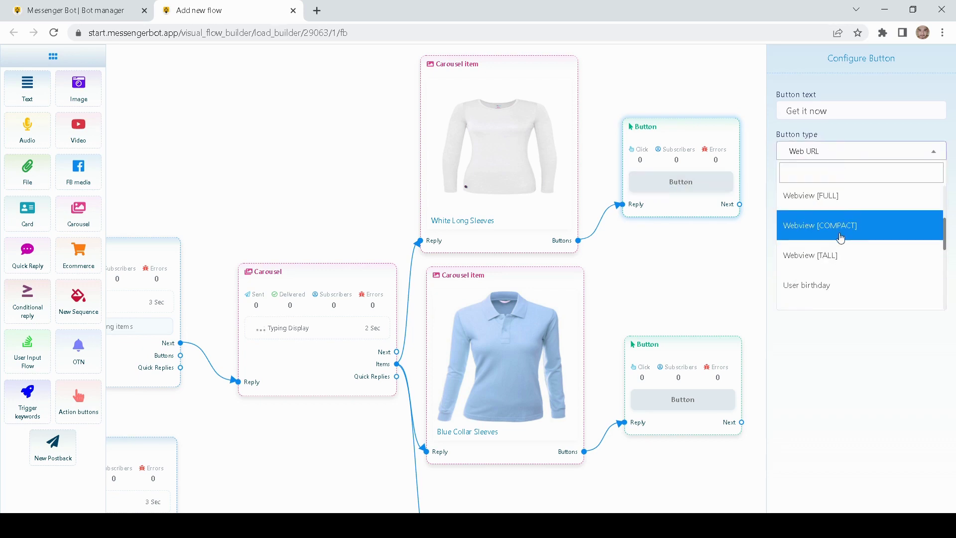
scroll(826, 259, down, 2)
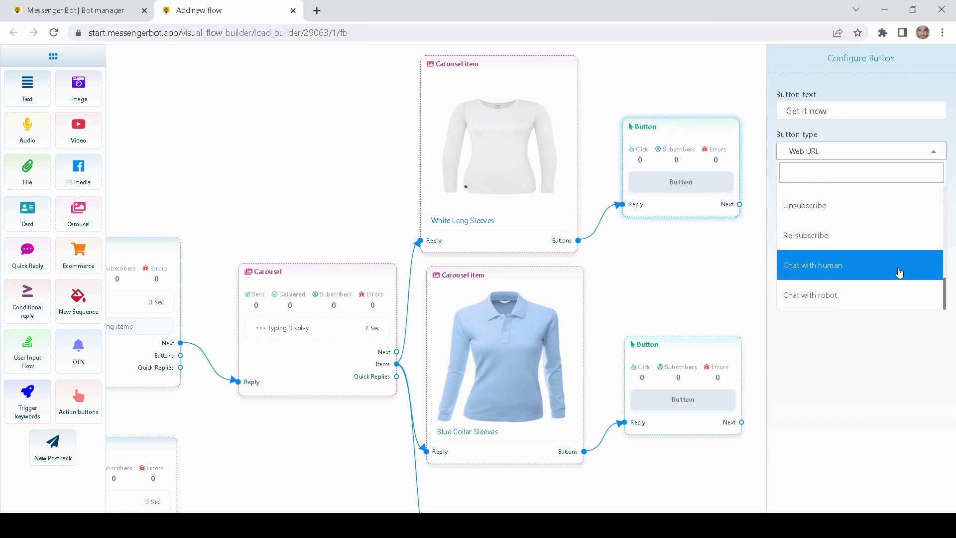
scroll(834, 264, up, 5)
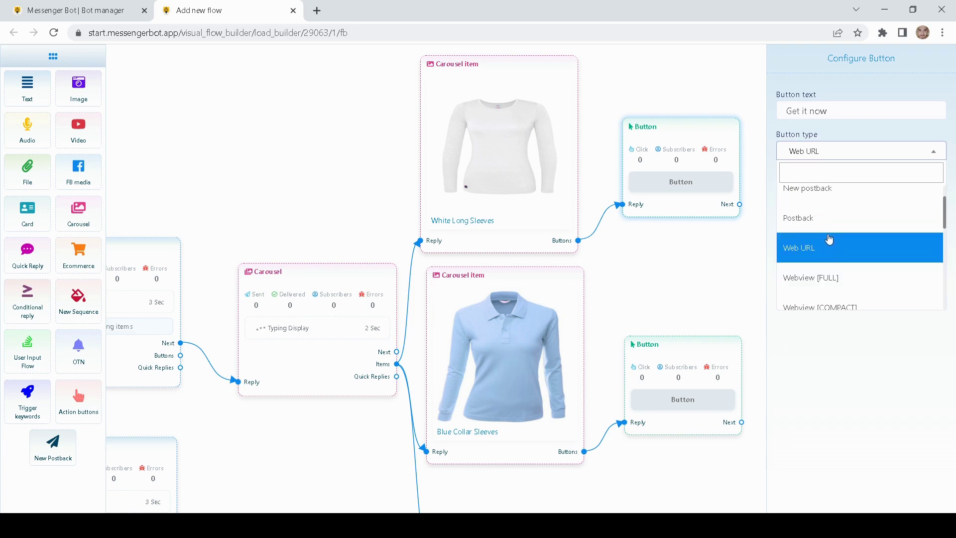
scroll(830, 239, up, 1)
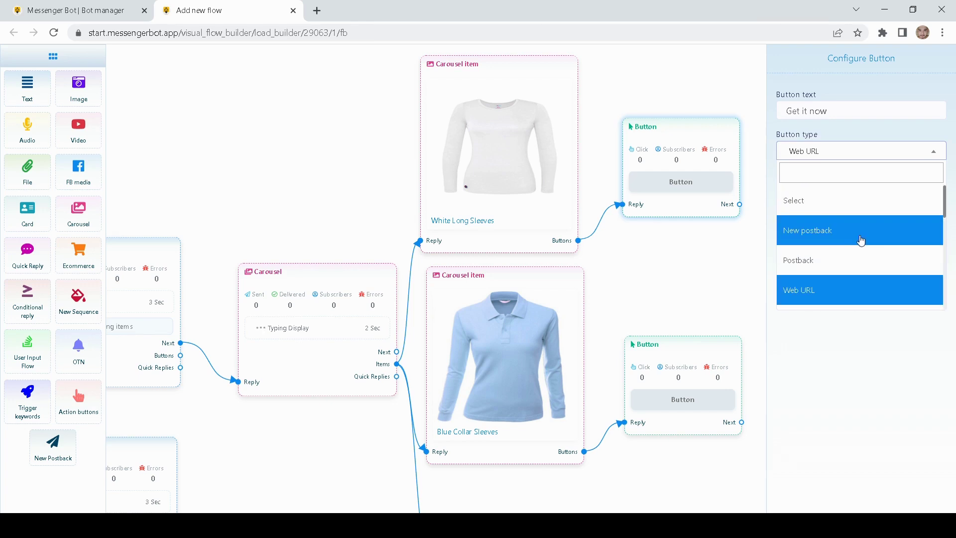
click(828, 238)
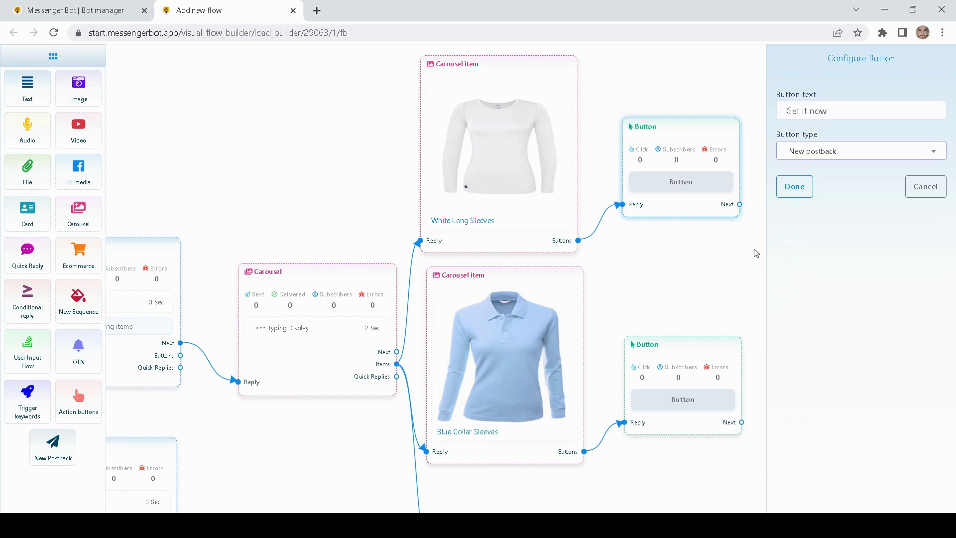
click(795, 189)
- Label the Blue Collar Sleeves button 'Get it now' with a New postback type
scroll(676, 214, down, 2)
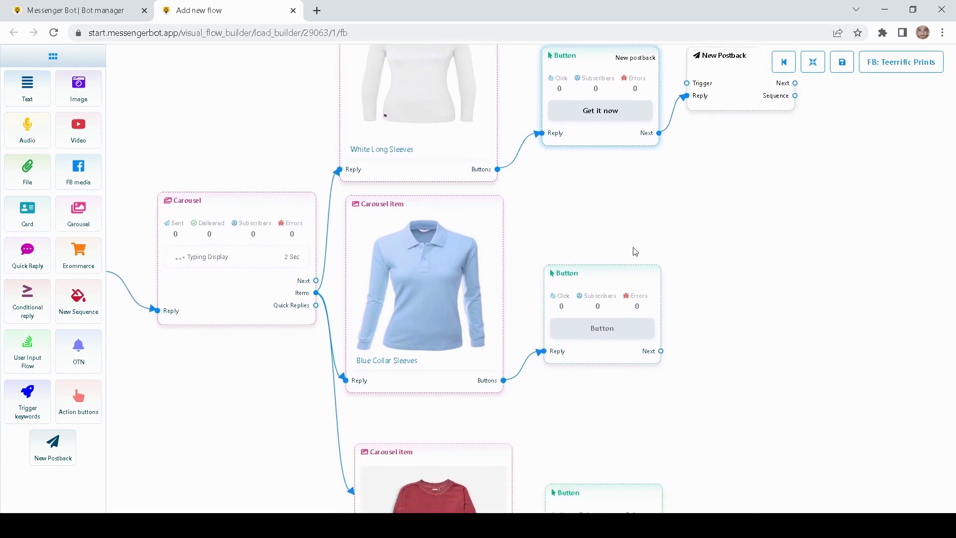
double_click(608, 274)
text(Get it now)
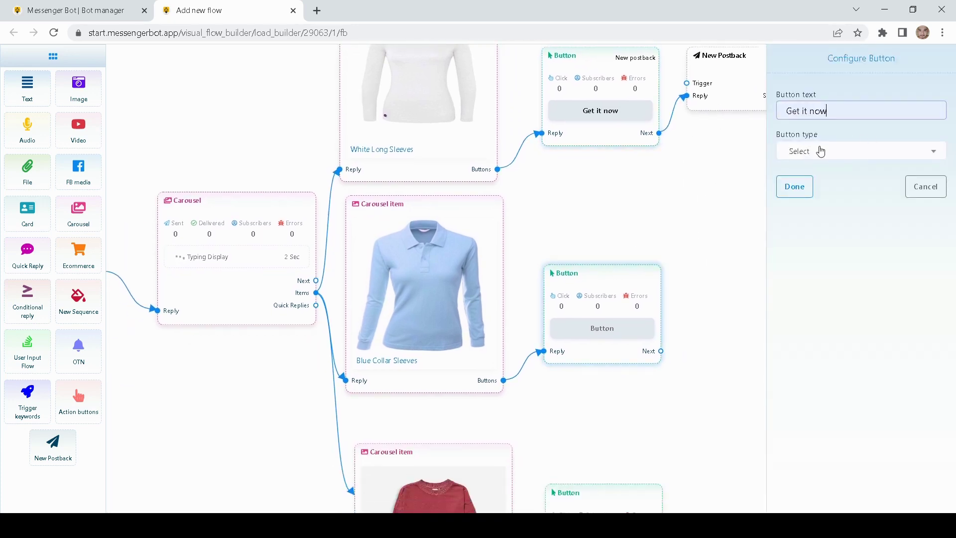
click(819, 151)
click(816, 230)
click(794, 185)
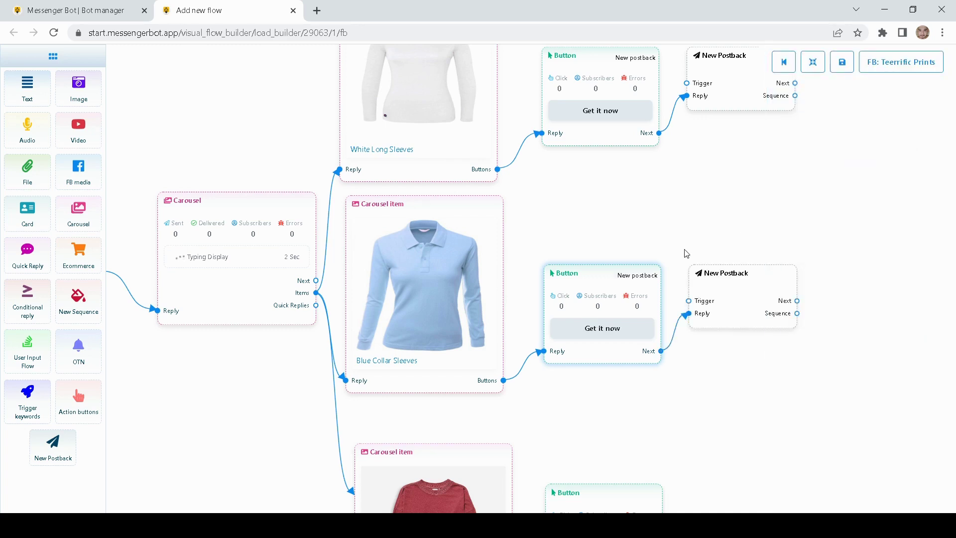
- Label the Red Long Sleeves button 'Get it now' with a New postback type
scroll(624, 386, down, 3)
double_click(646, 399)
text(Get it now)
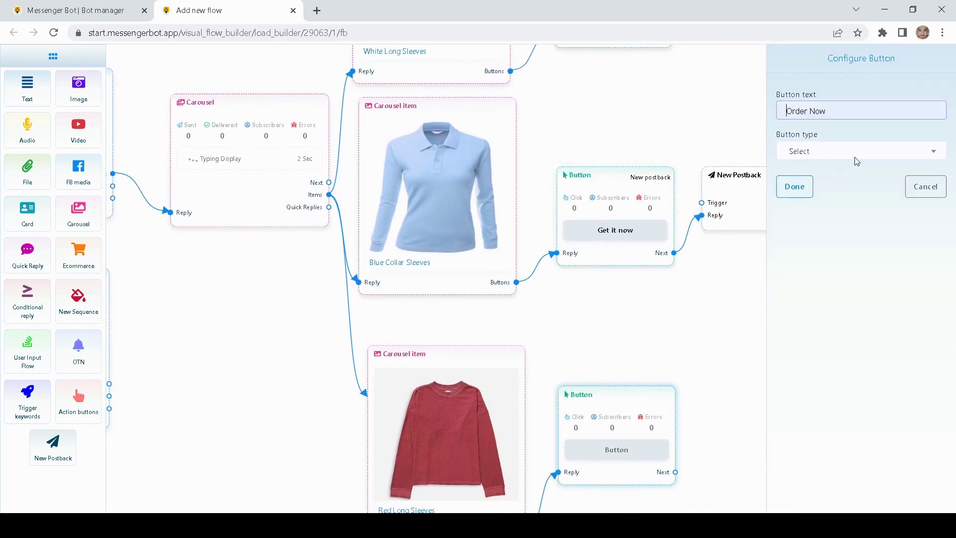
click(840, 154)
click(817, 231)
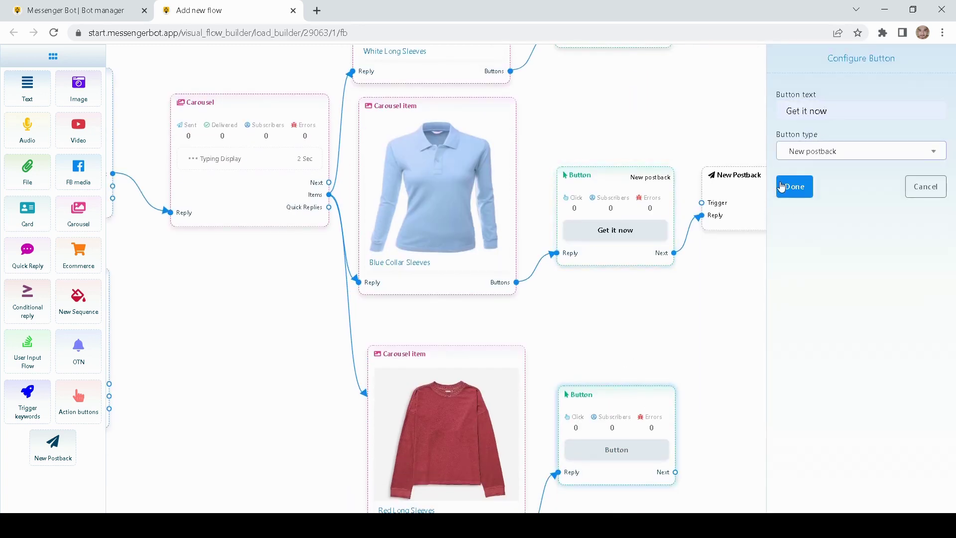
click(794, 185)
scroll(709, 307, down, 2)
scroll(709, 306, down, 2)
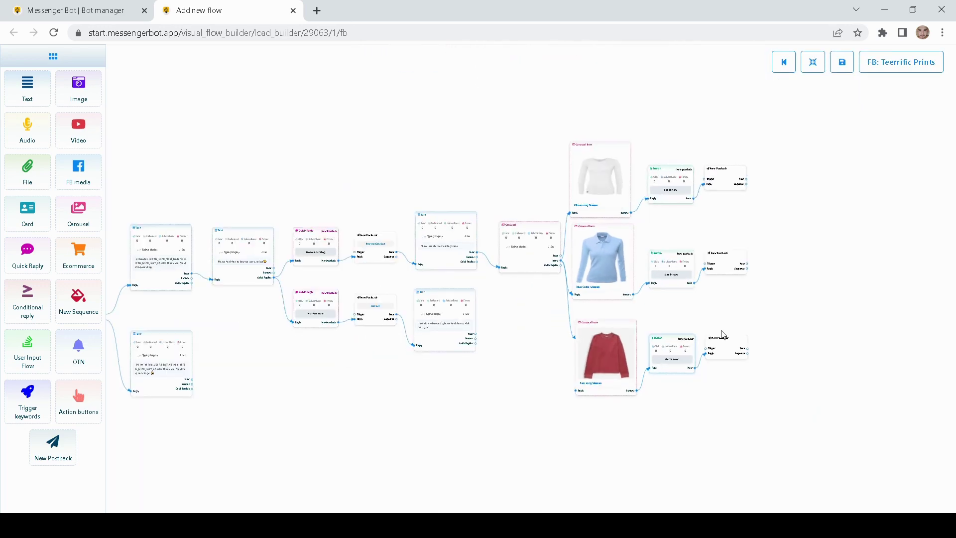
scroll(745, 330, up, 5)
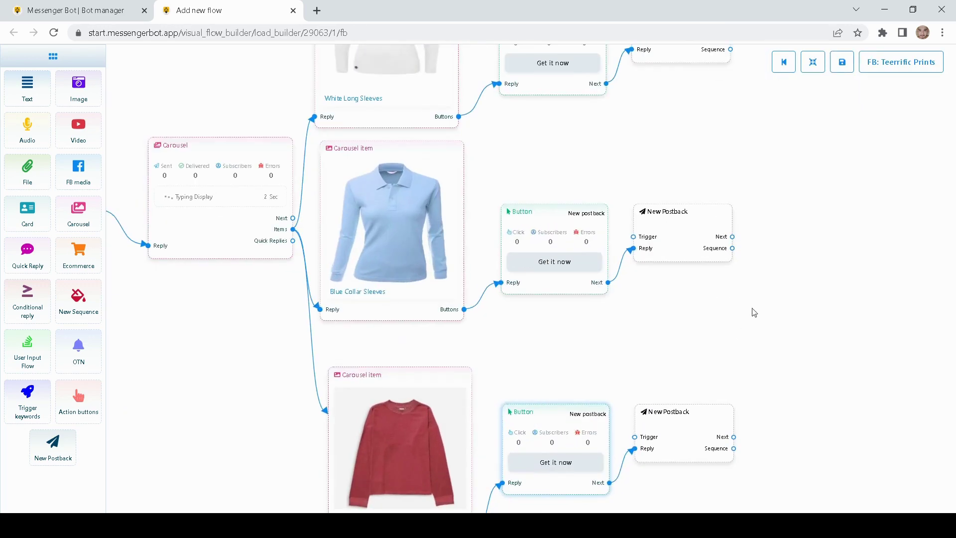
drag(760, 161, 651, 301)
- Title the White Long Sleeves postback 'Buy button' and copy that title
click(575, 174)
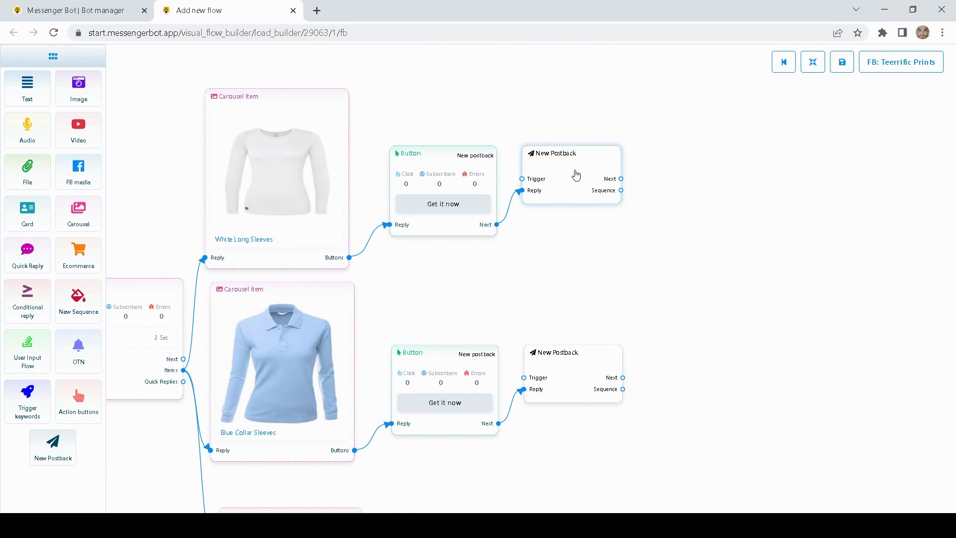
double_click(576, 174)
click(803, 123)
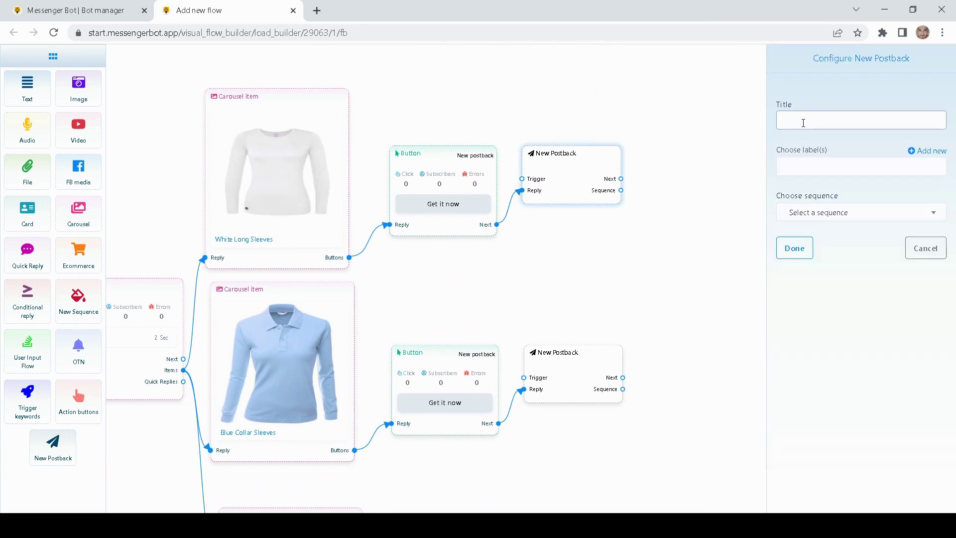
text(Buy button)
drag(835, 122, 744, 133)
key(ctrl+c)
click(794, 248)
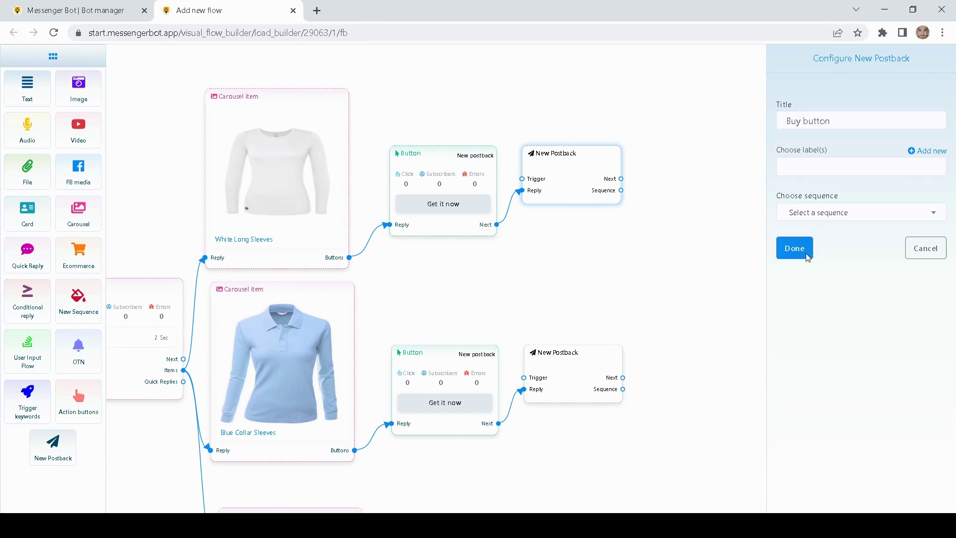
- Give the second and third postbacks the same 'Buy button' title
scroll(560, 283, down, 2)
double_click(559, 284)
click(781, 122)
text(Buy Button)
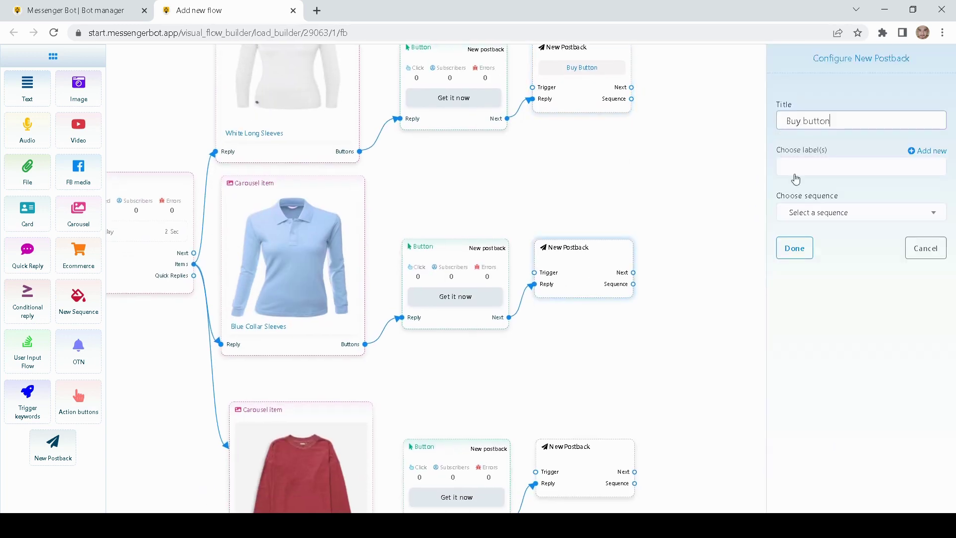
click(795, 247)
double_click(577, 481)
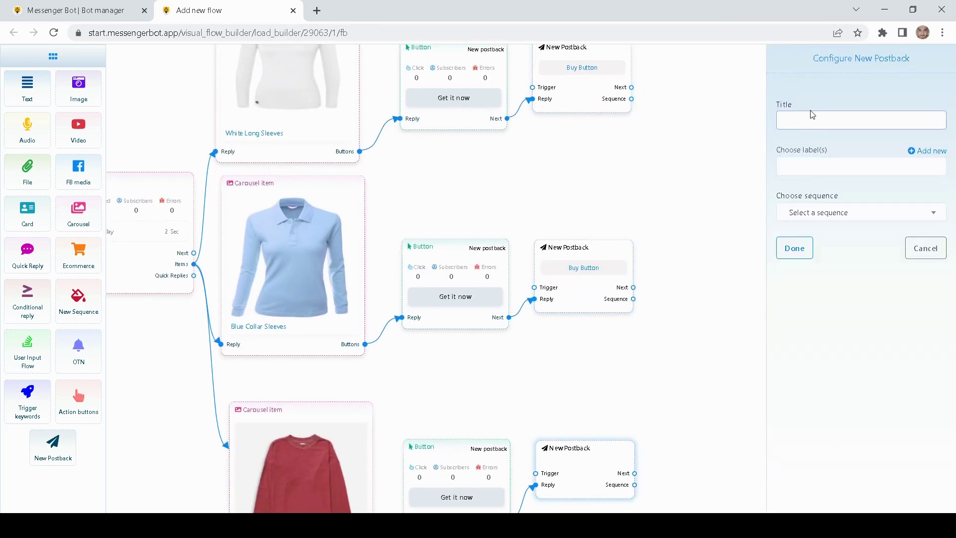
click(789, 120)
key(ctrl+v)
click(794, 247)
- Bring the top of the flow into view and select the White Long Sleeves carousel item
scroll(664, 298, up, 2)
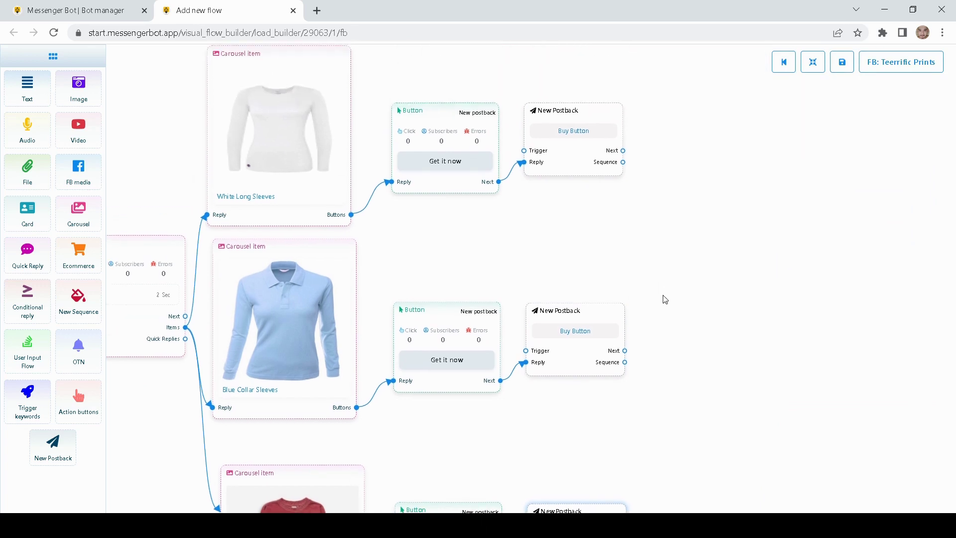
drag(641, 253, 673, 278)
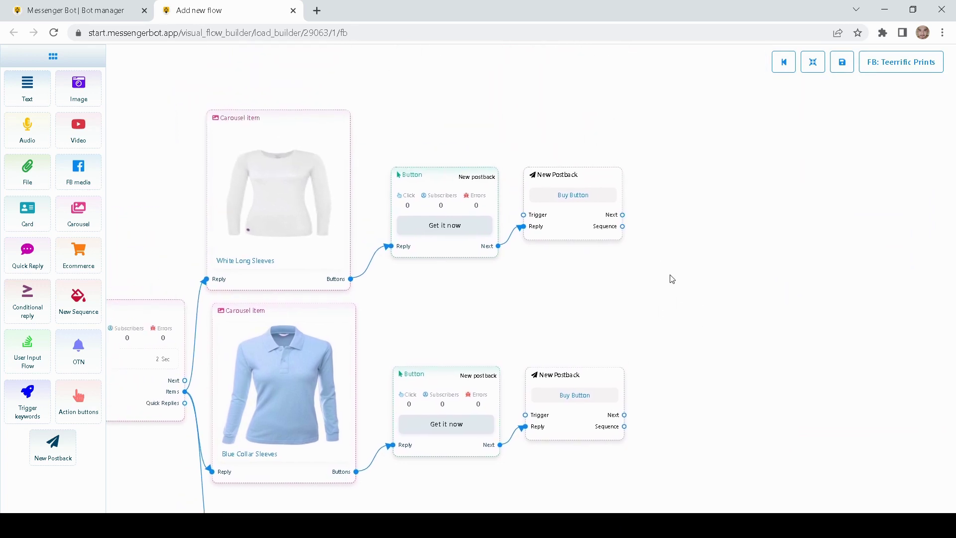
click(309, 147)
drag(180, 187, 406, 154)
scroll(406, 154, down, 3)
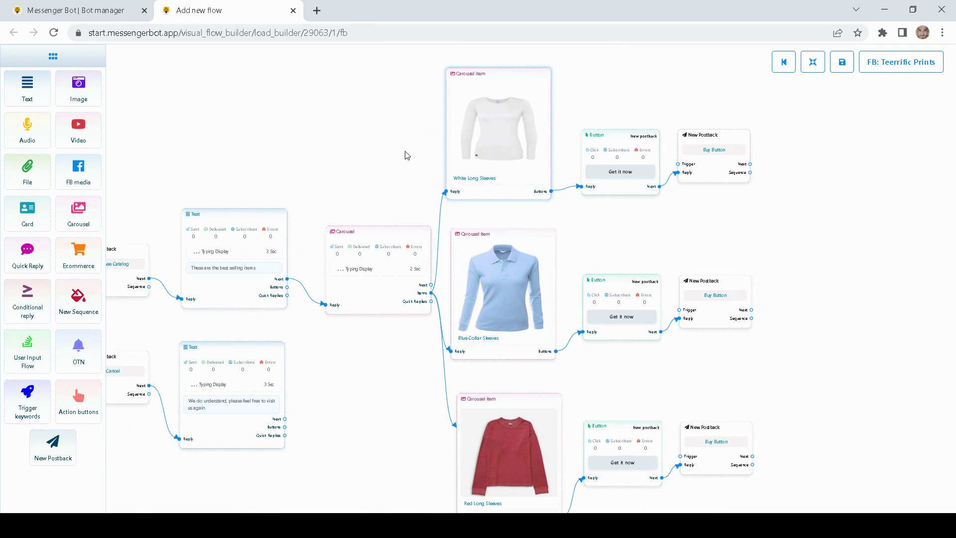
drag(394, 154, 417, 156)
drag(505, 127, 511, 131)
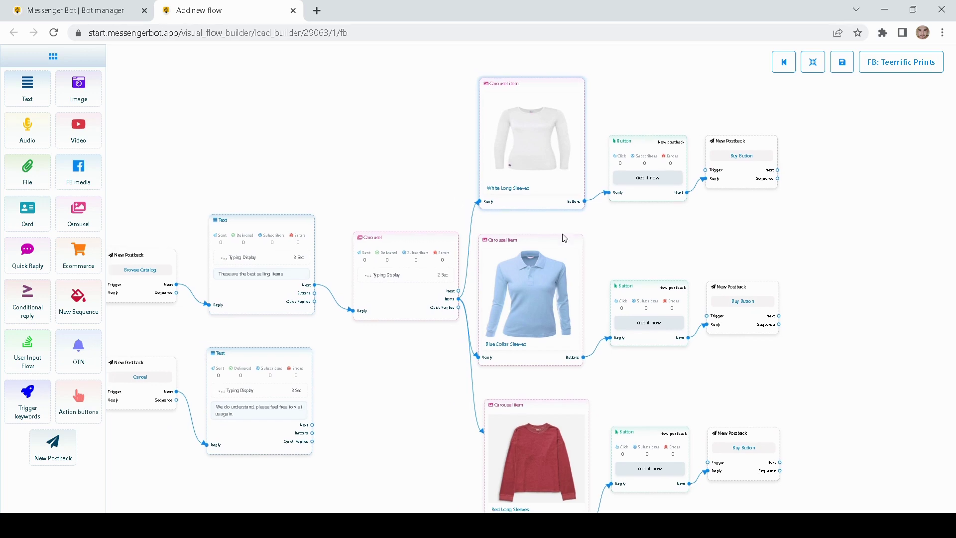
drag(663, 245, 576, 213)
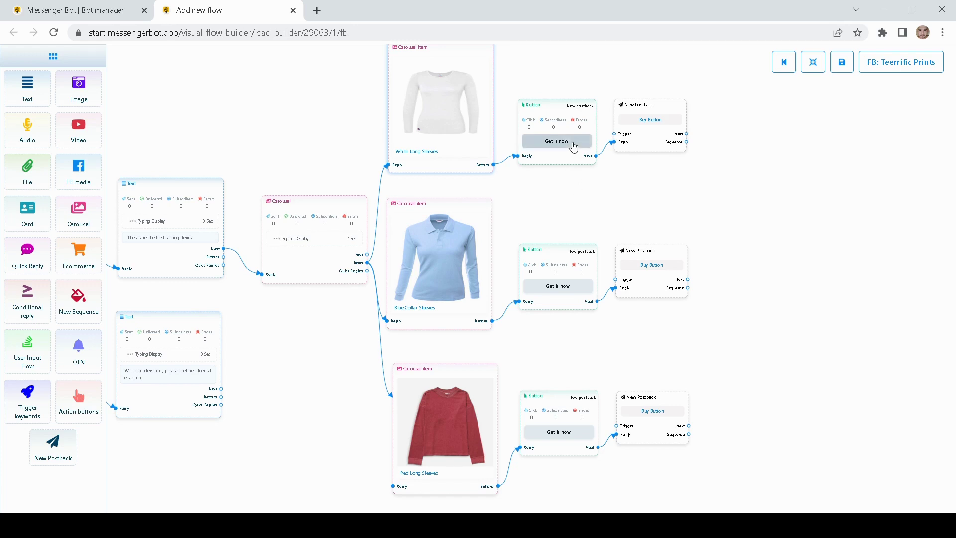
drag(629, 203, 602, 253)
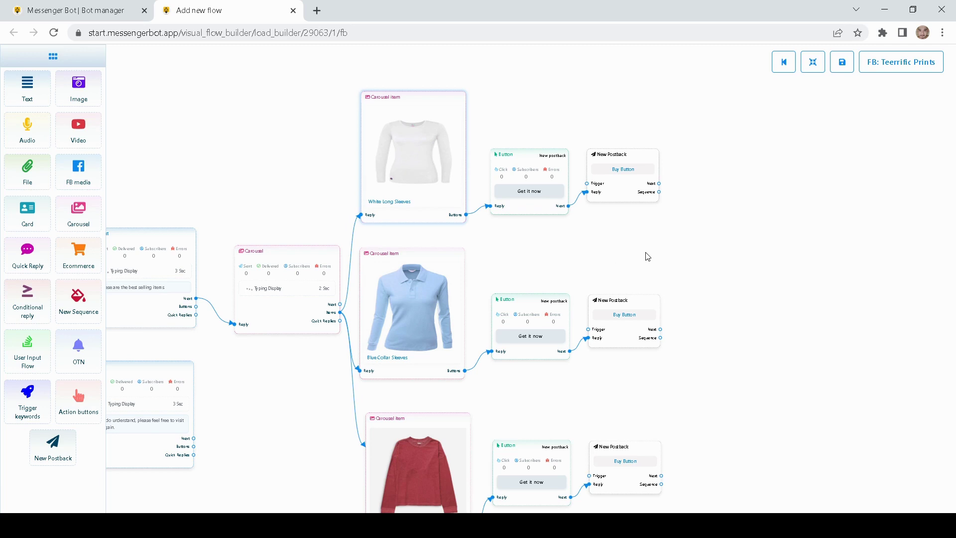
drag(647, 253, 554, 272)
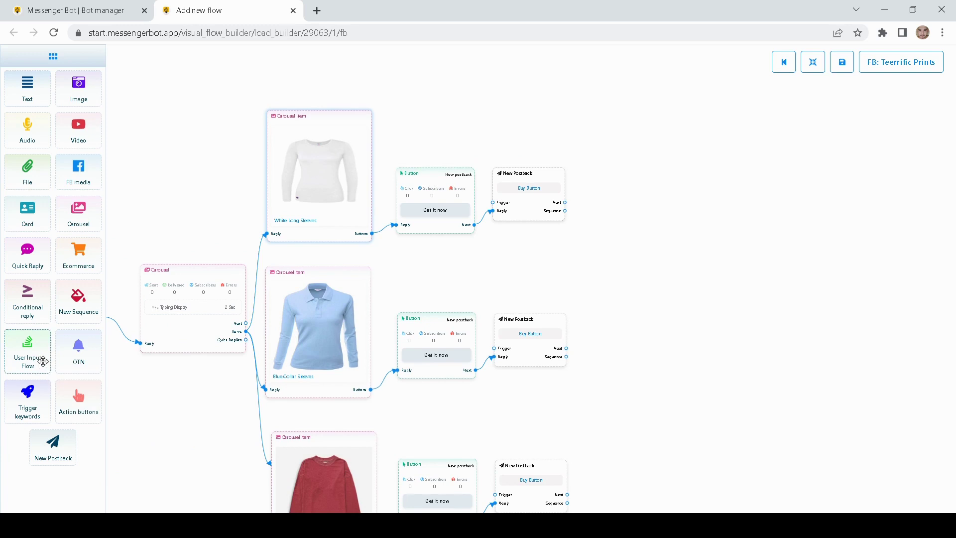
- Add a User Input Flow node and connect the first Buy Button postback to it
drag(44, 361, 671, 189)
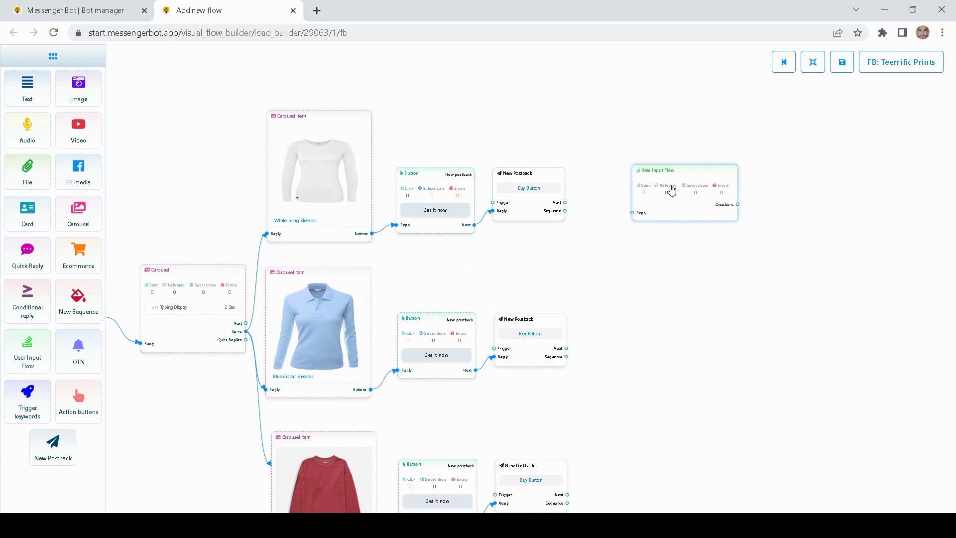
drag(633, 135, 543, 129)
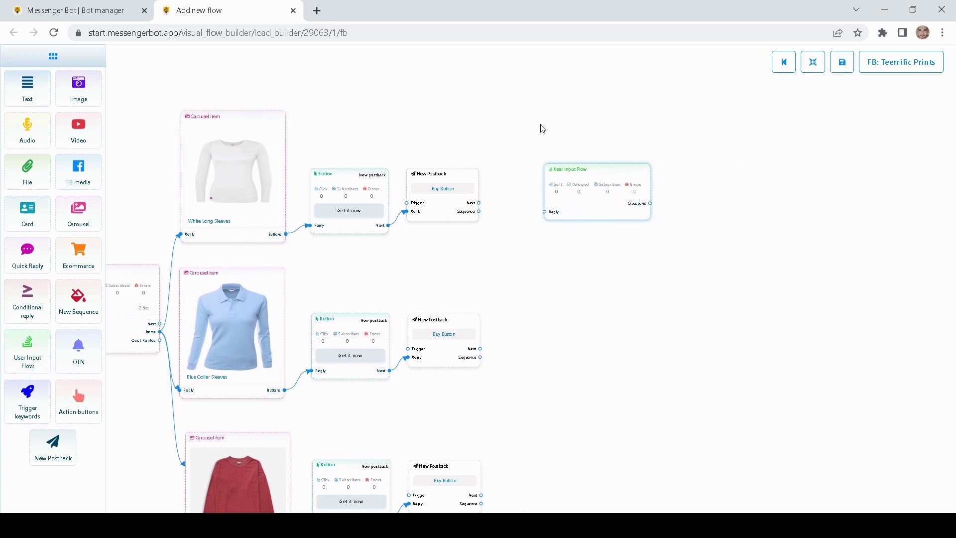
drag(595, 199, 577, 194)
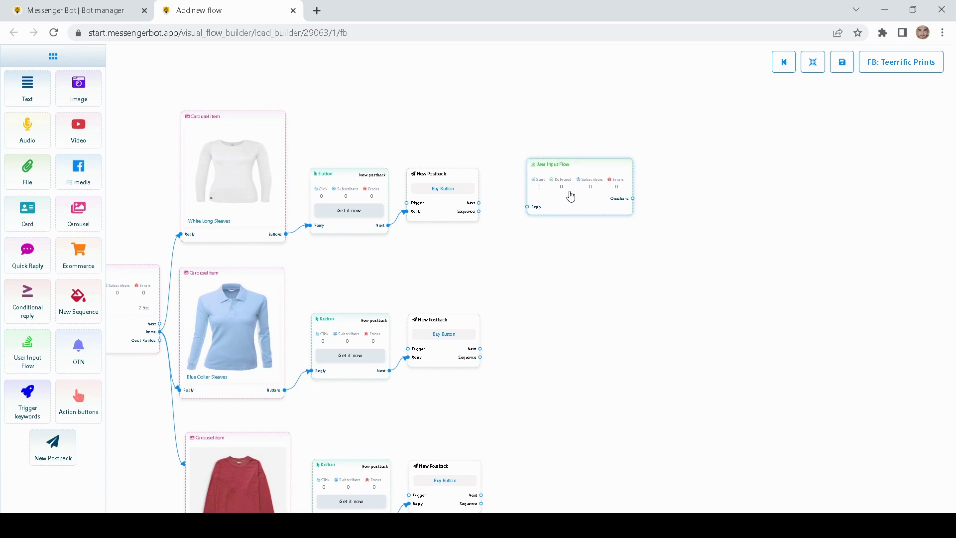
drag(506, 143, 514, 145)
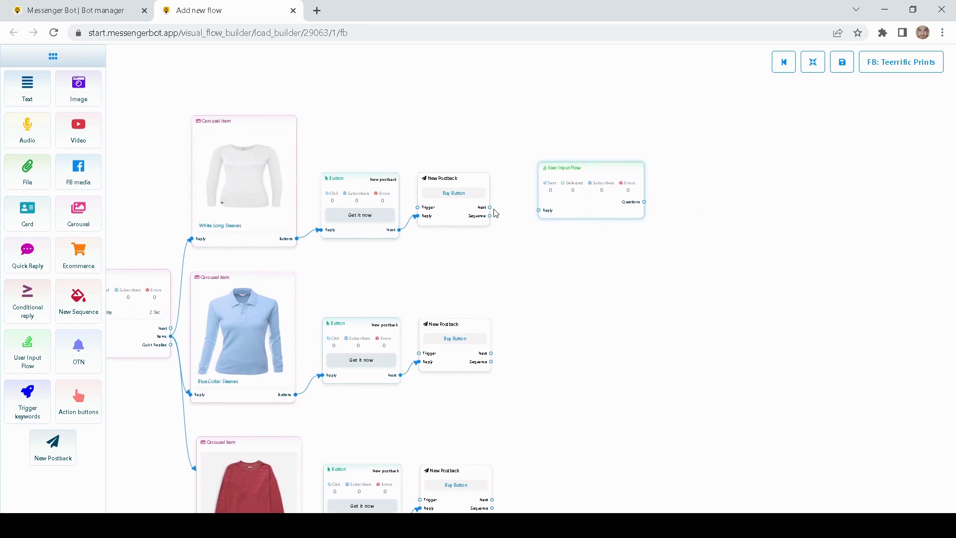
drag(490, 208, 539, 211)
drag(561, 269, 519, 276)
mouse_move(544, 214)
mouse_down()
mouse_move(545, 233)
mouse_move(537, 220)
mouse_up()
- Create a new input flow named 'Gather Customer information' for the node, placing its question node to the right
double_click(531, 224)
click(847, 108)
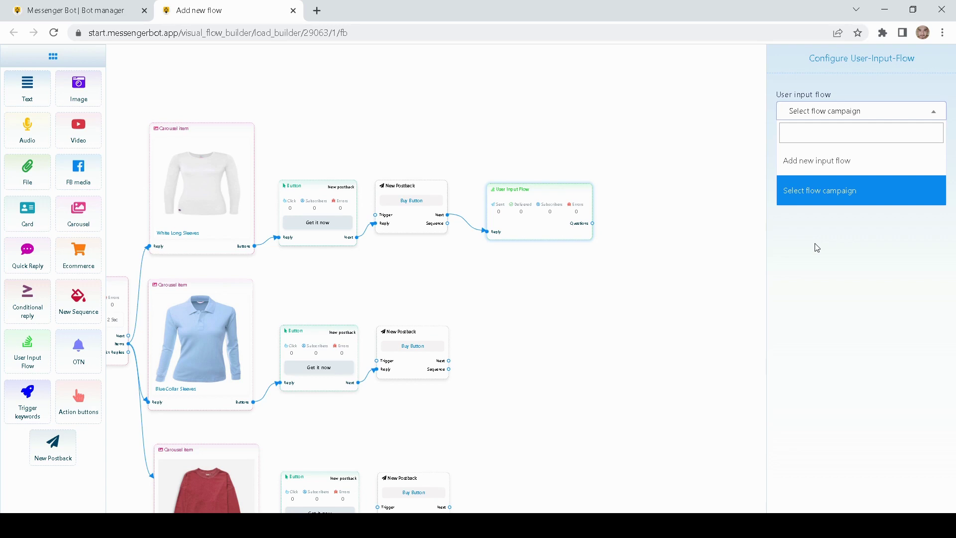
click(820, 167)
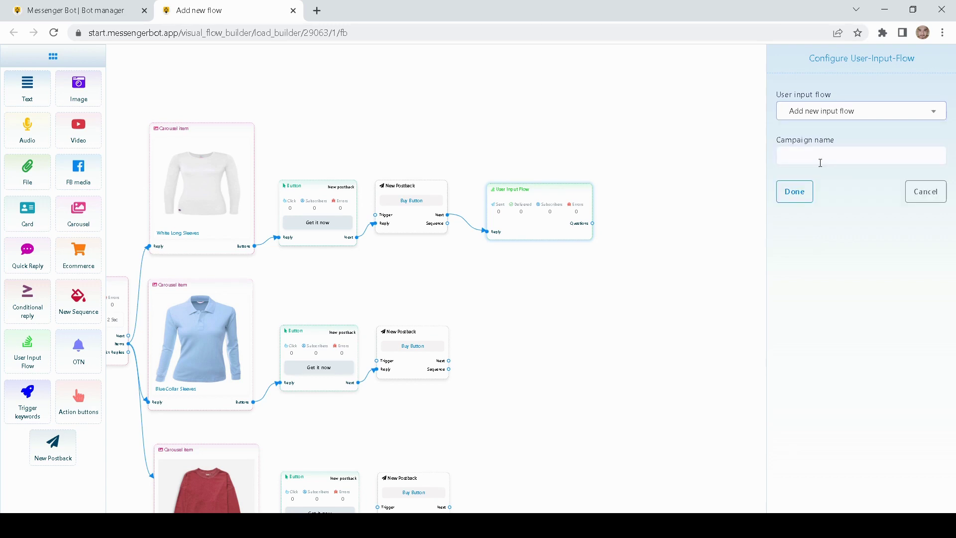
click(817, 157)
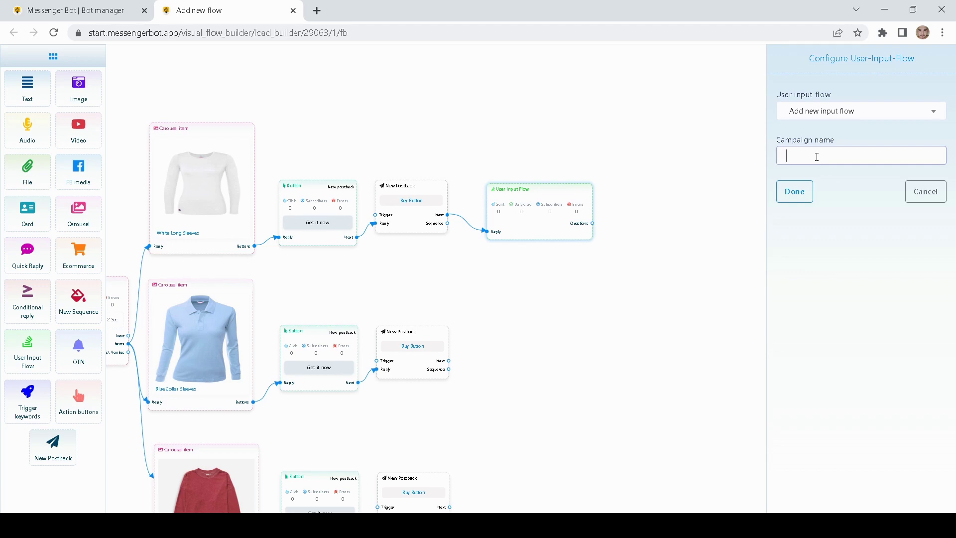
text(Customer)
key(BackSpace)
key(BackSpace)
key(BackSpace)
key(BackSpace)
key(BackSpace)
key(BackSpace)
key(BackSpace)
key(BackSpace)
key(BackSpace)
text(Gather Customer information)
click(794, 192)
drag(644, 223, 689, 221)
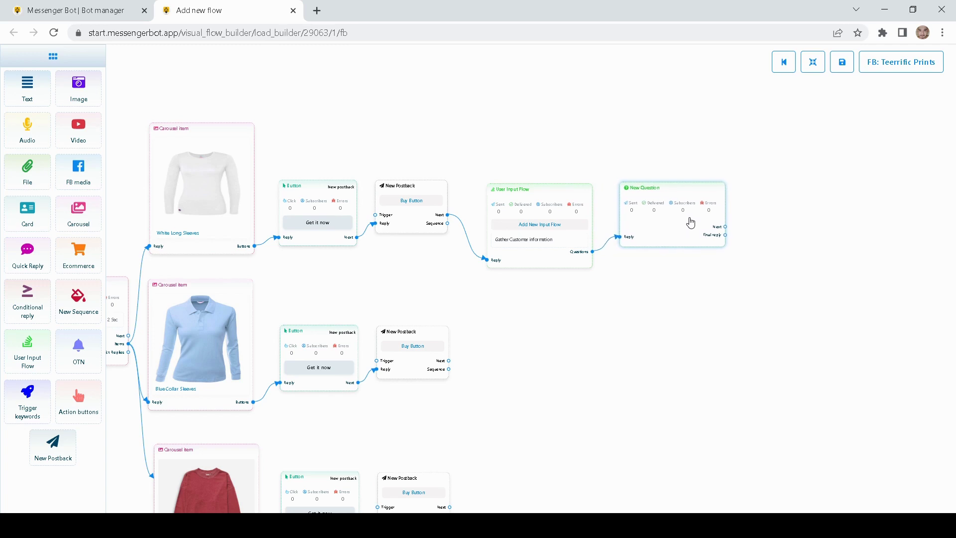
- Set the New Question node's question type to Multiple choice
drag(559, 207, 553, 188)
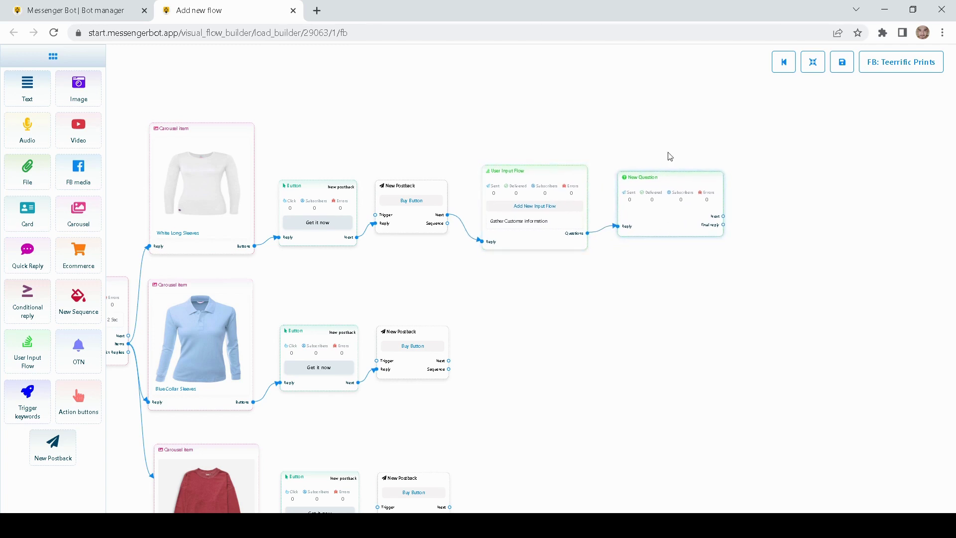
drag(667, 154, 589, 147)
scroll(581, 219, up, 5)
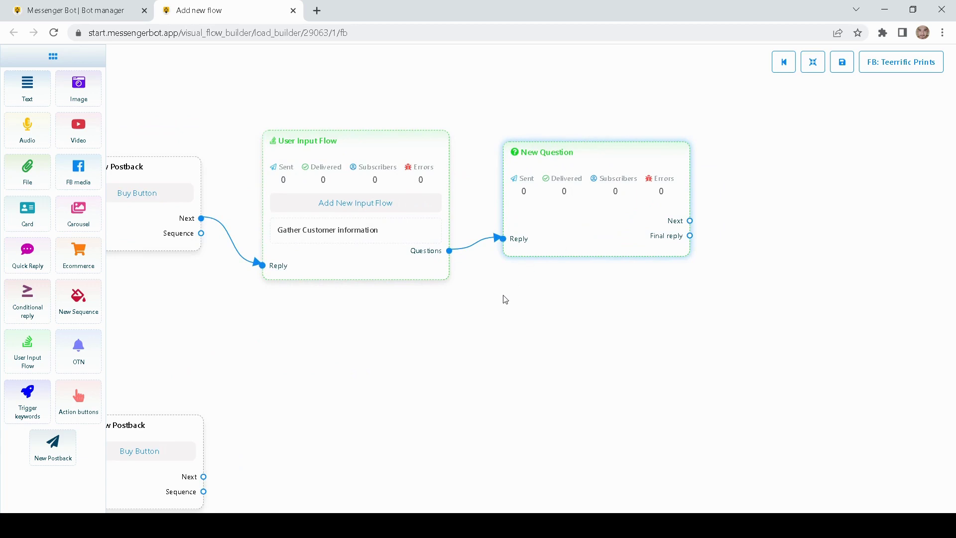
drag(504, 298, 514, 307)
drag(601, 250, 598, 249)
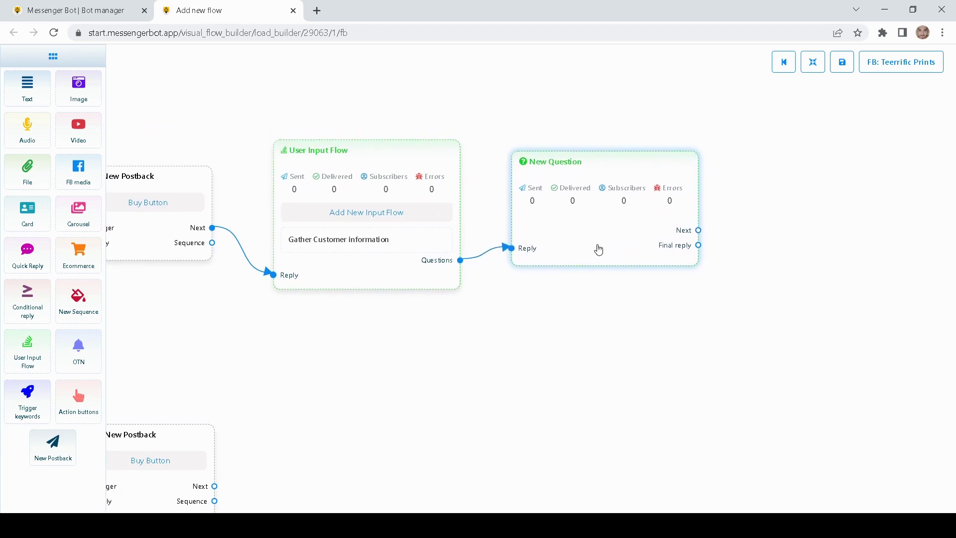
drag(662, 330, 601, 332)
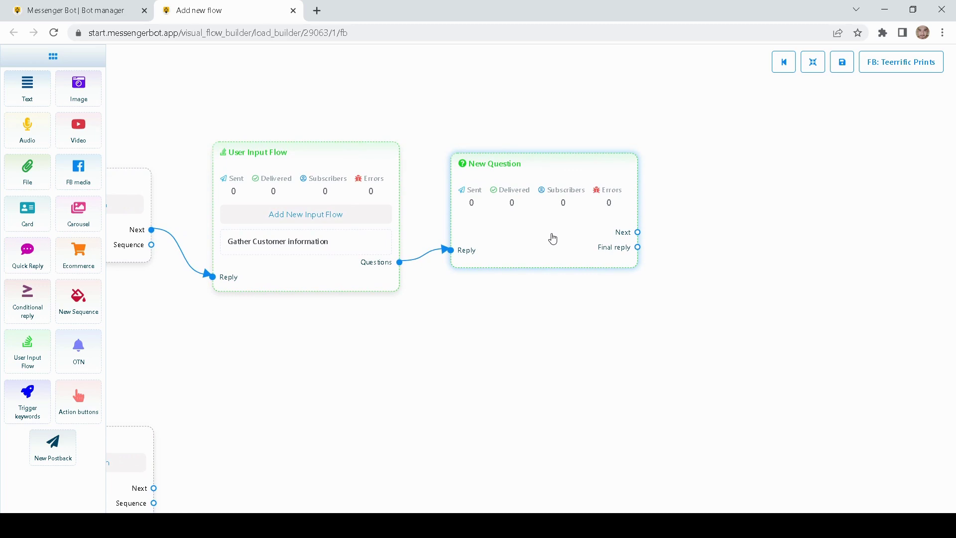
click(552, 239)
drag(666, 131, 612, 136)
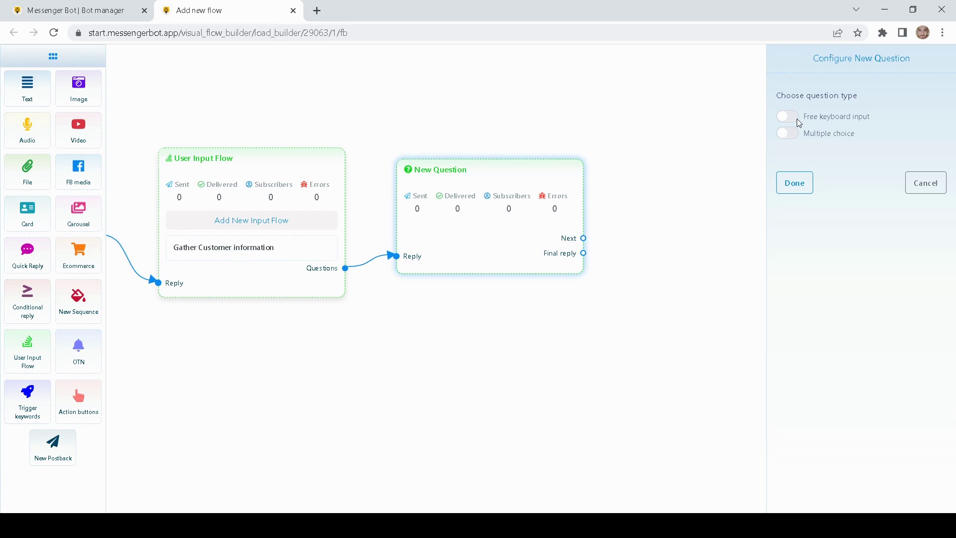
click(787, 133)
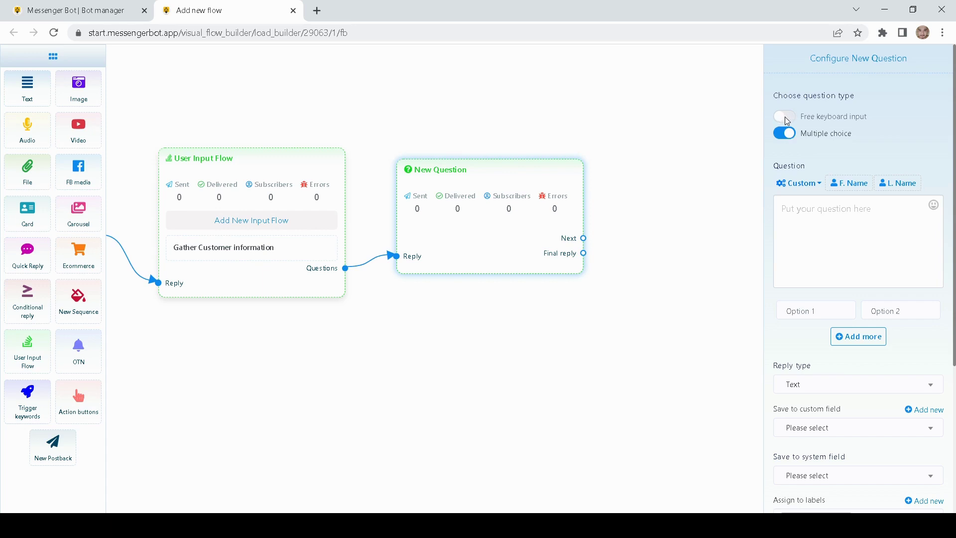
- Turn on free keyboard input and enter the question 'Please provide phone number'
click(785, 118)
click(805, 213)
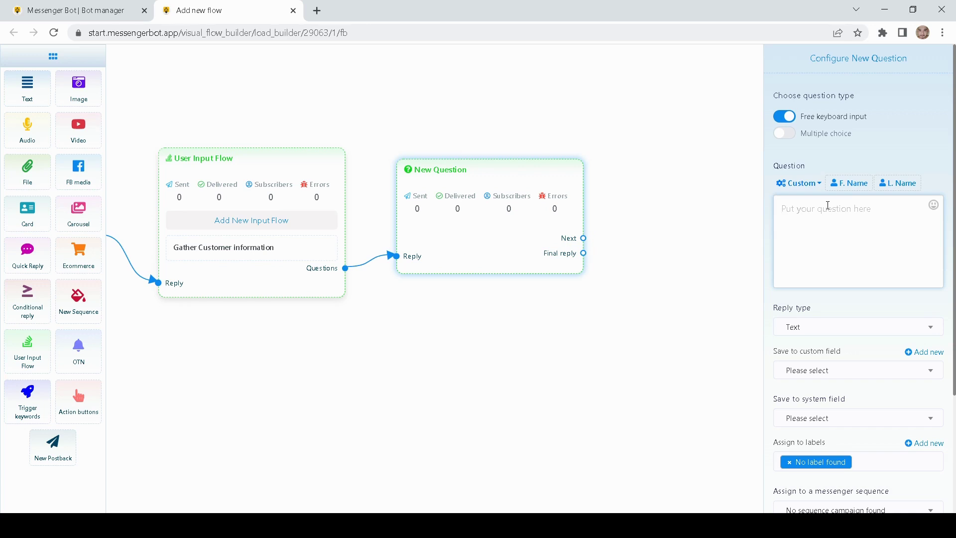
text(Please provide phone number)
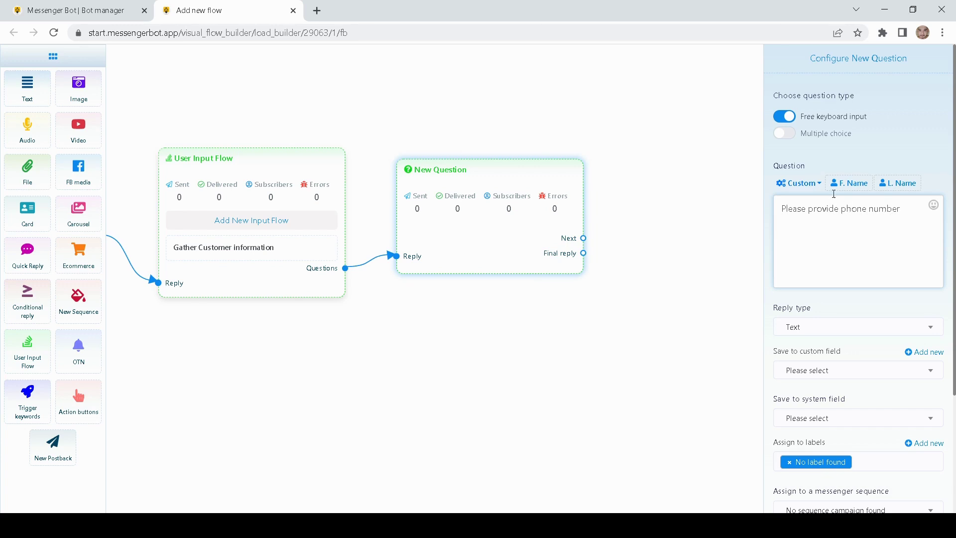
scroll(868, 149, down, 1)
scroll(870, 179, down, 1)
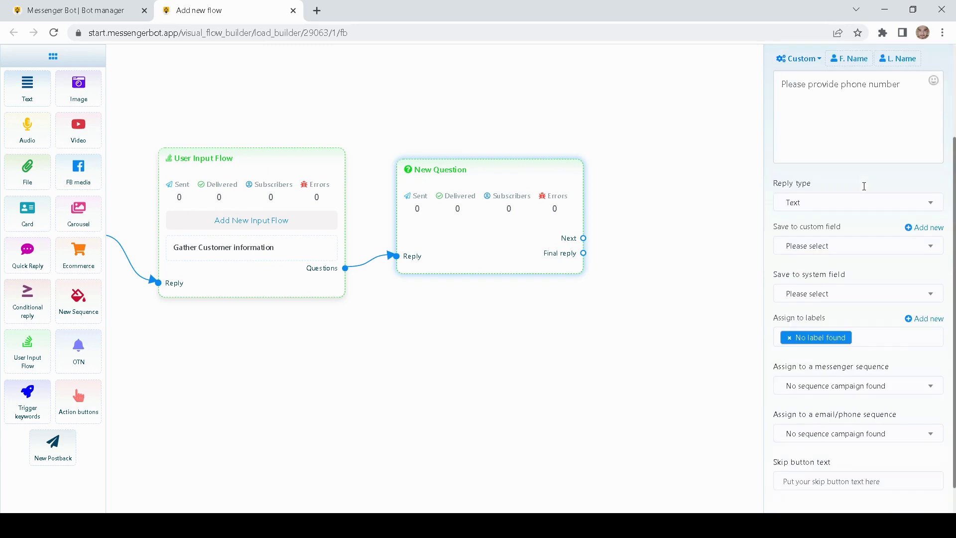
- Set the question's reply type to Phone
click(822, 204)
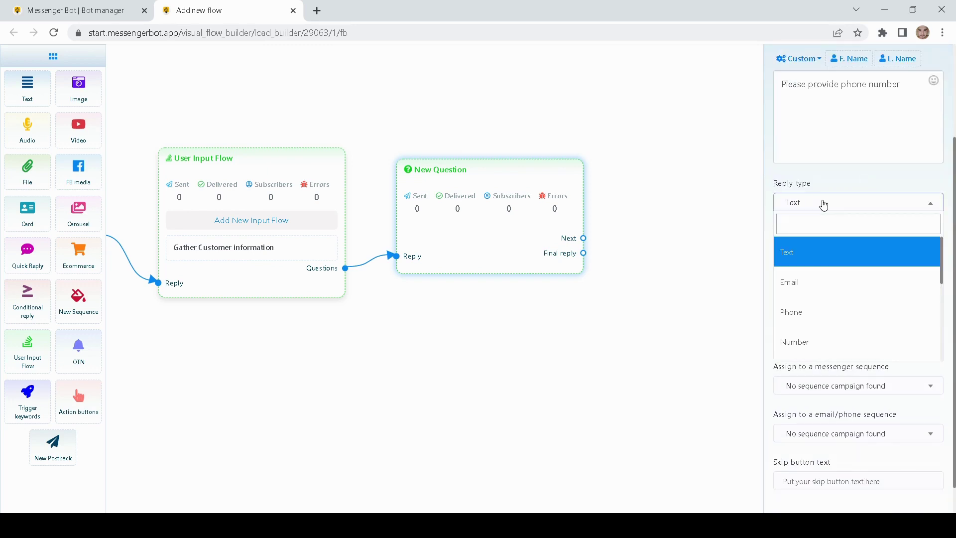
click(792, 313)
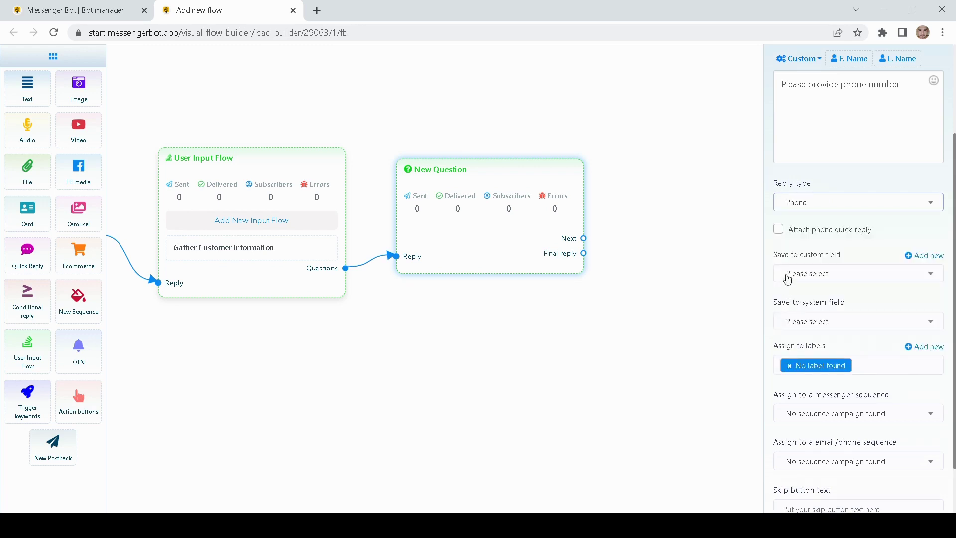
scroll(767, 226, up, 1)
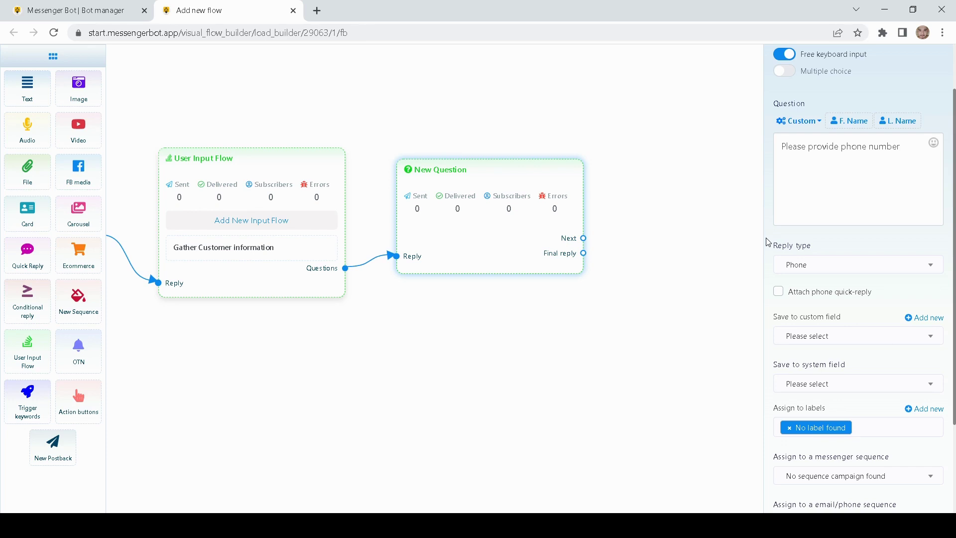
click(800, 267)
click(792, 370)
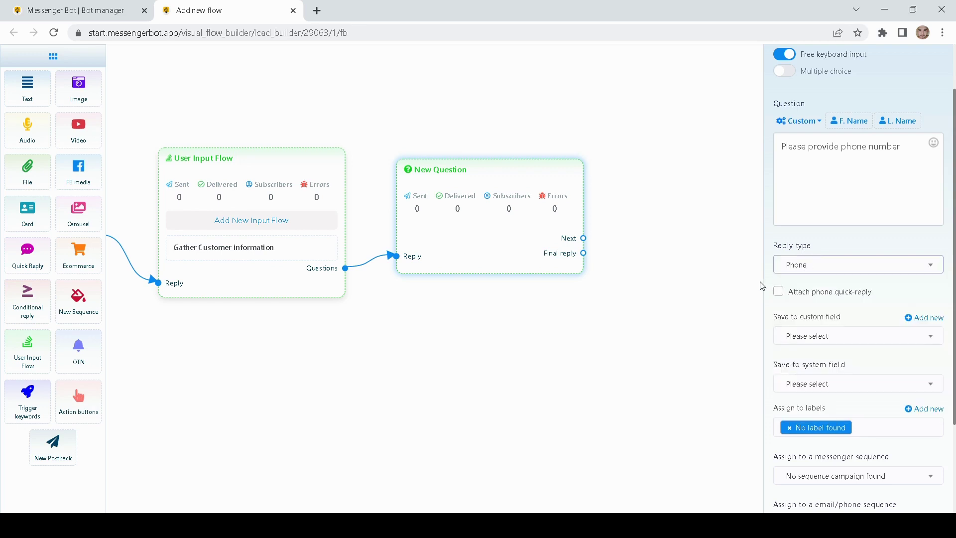
scroll(768, 285, down, 1)
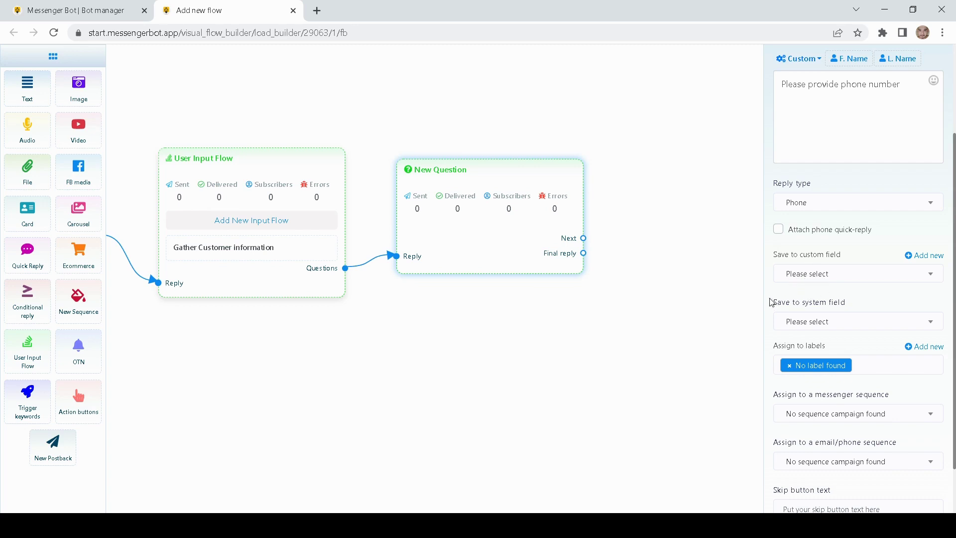
scroll(774, 302, down, 2)
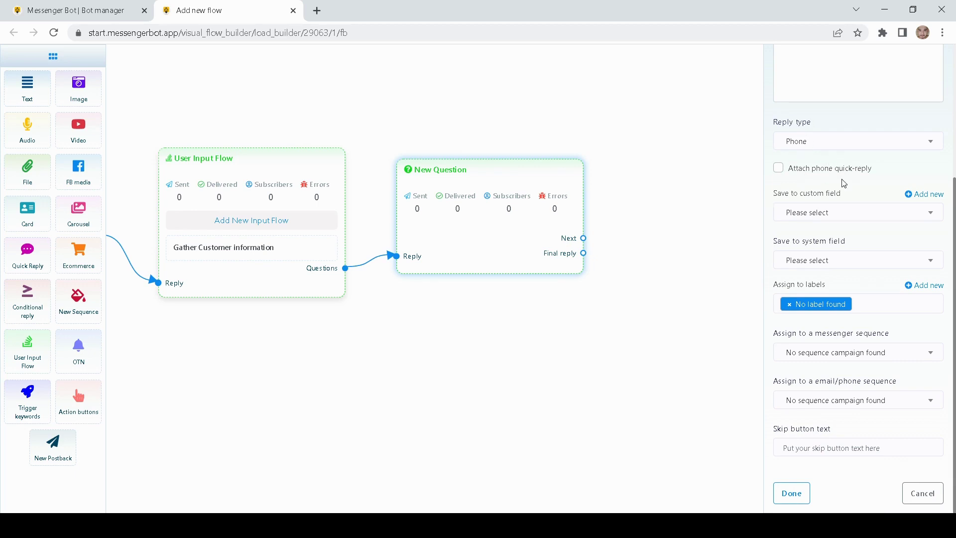
scroll(841, 182, up, 2)
scroll(806, 234, down, 1)
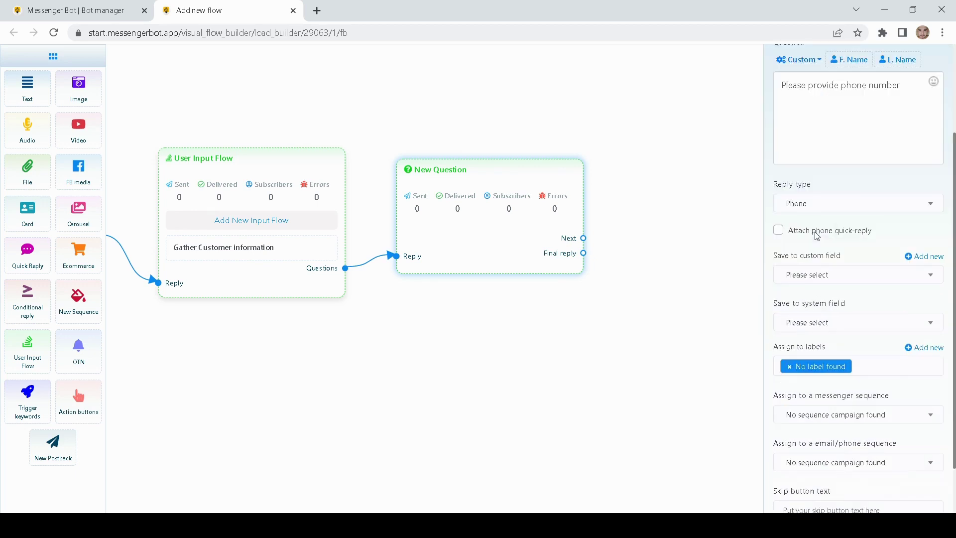
- Save the phone answer into the Phone system field, keeping Phone as reply type
click(799, 322)
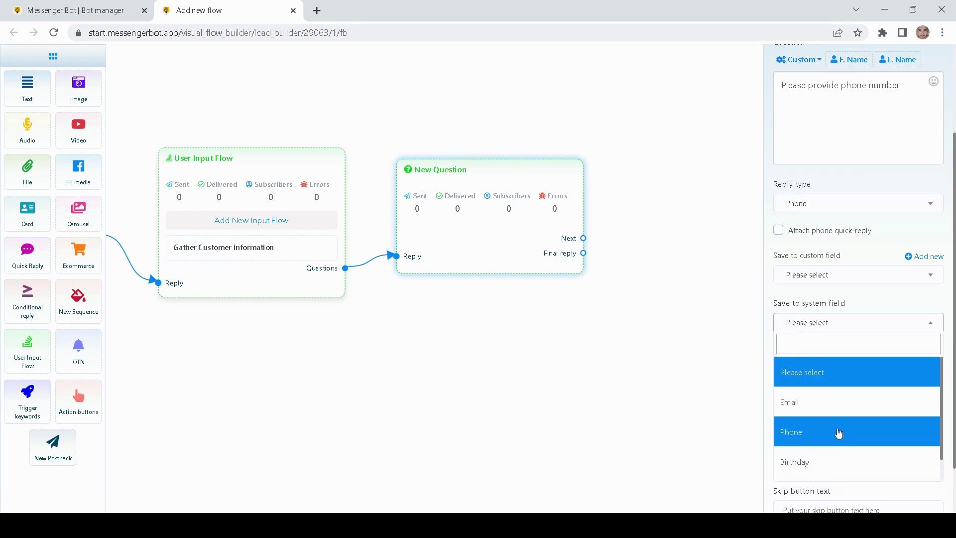
click(806, 432)
click(764, 317)
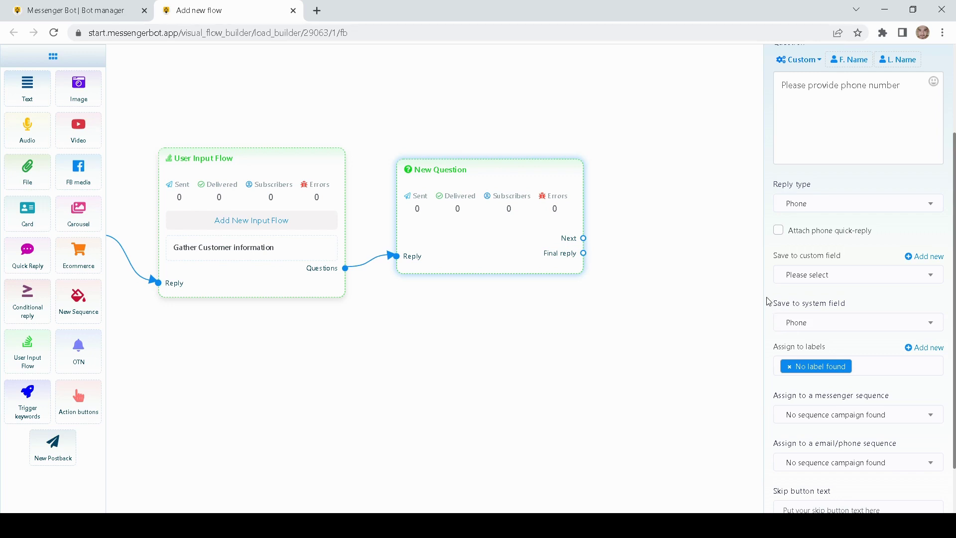
click(813, 206)
click(807, 313)
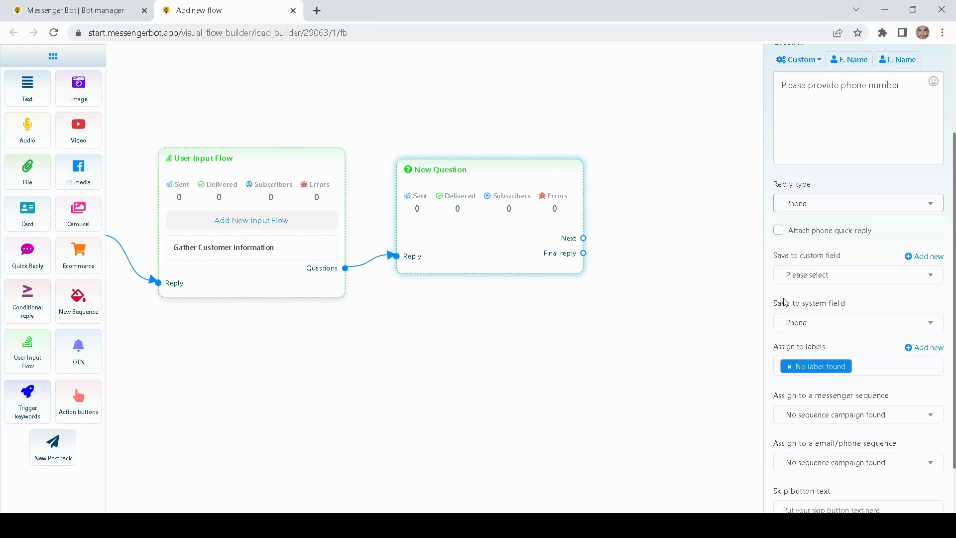
scroll(784, 296, down, 2)
click(789, 262)
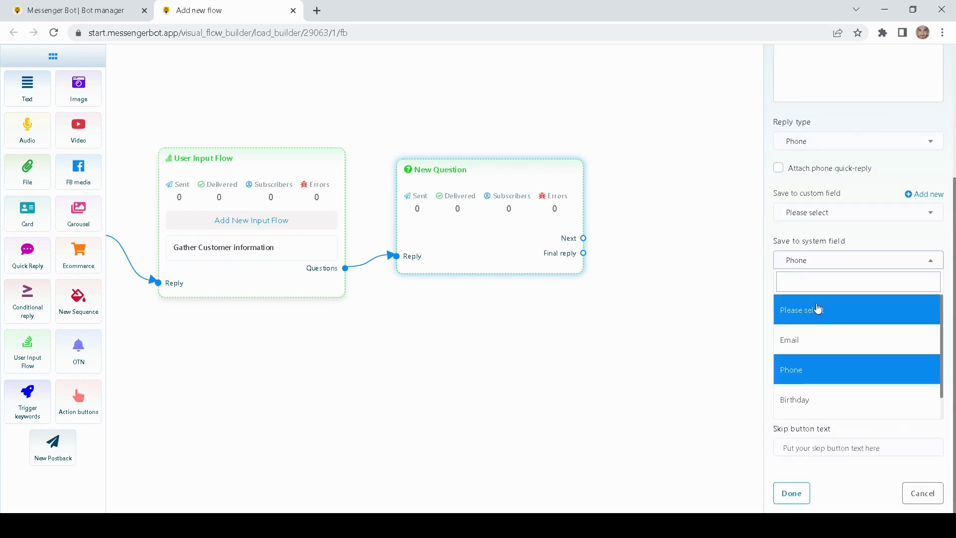
click(795, 371)
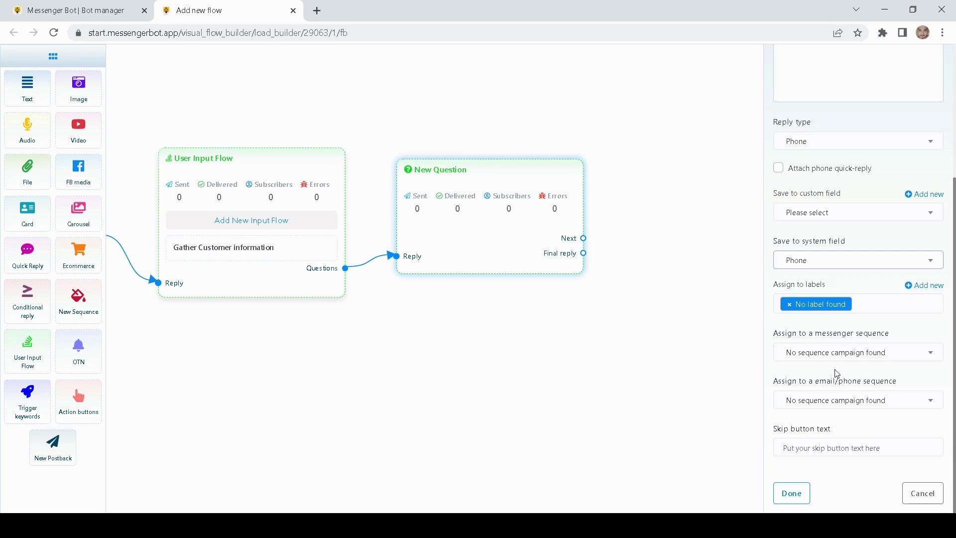
- Set the skip button text to 'Skip here' and finish the phone question
click(841, 354)
click(773, 347)
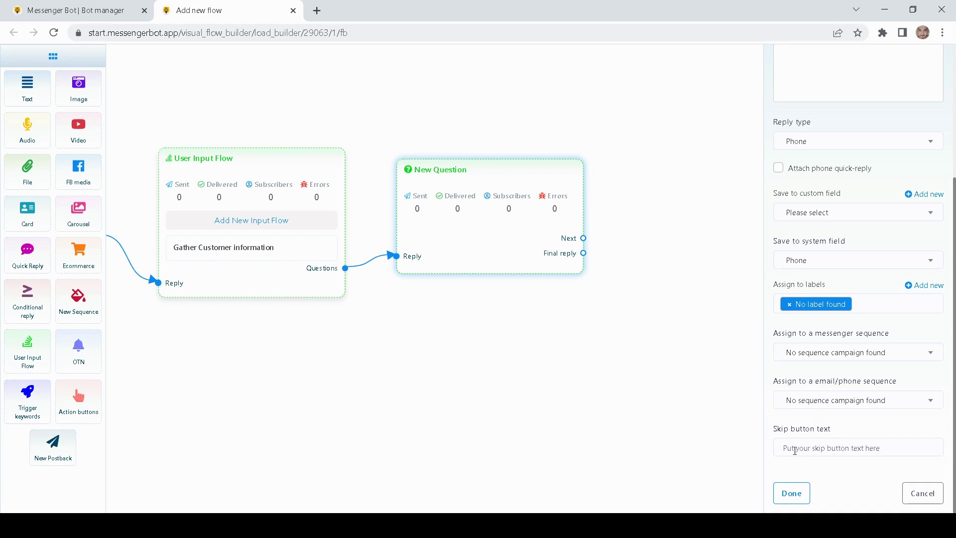
click(793, 444)
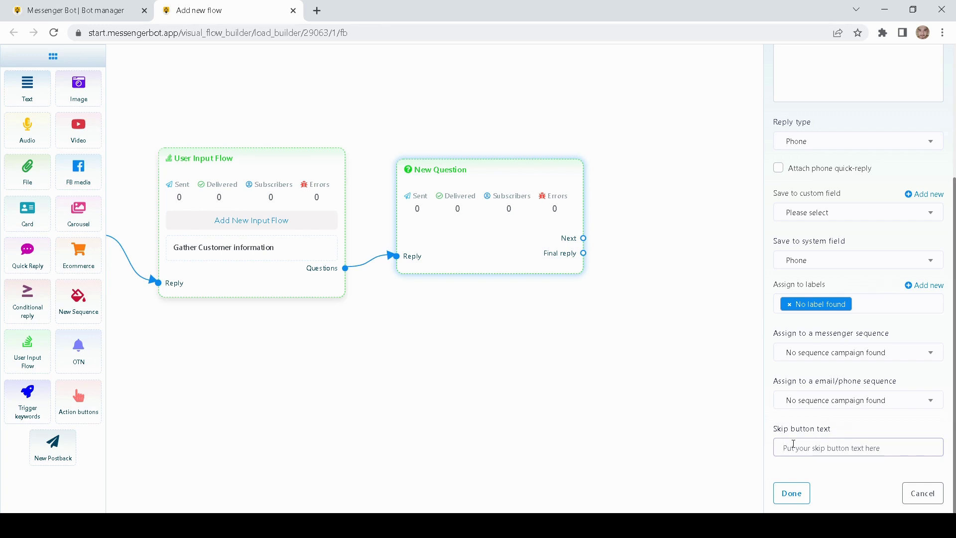
click(862, 488)
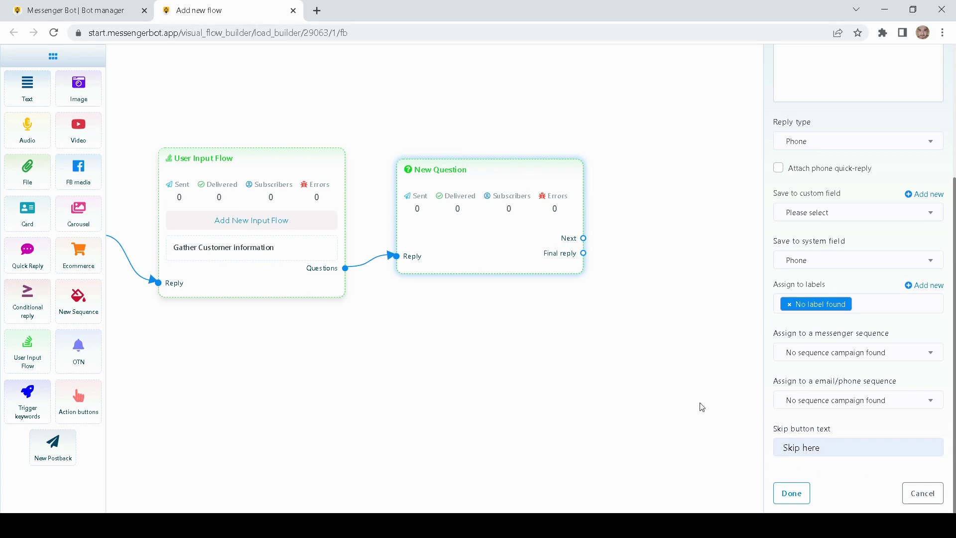
scroll(835, 475, up, 4)
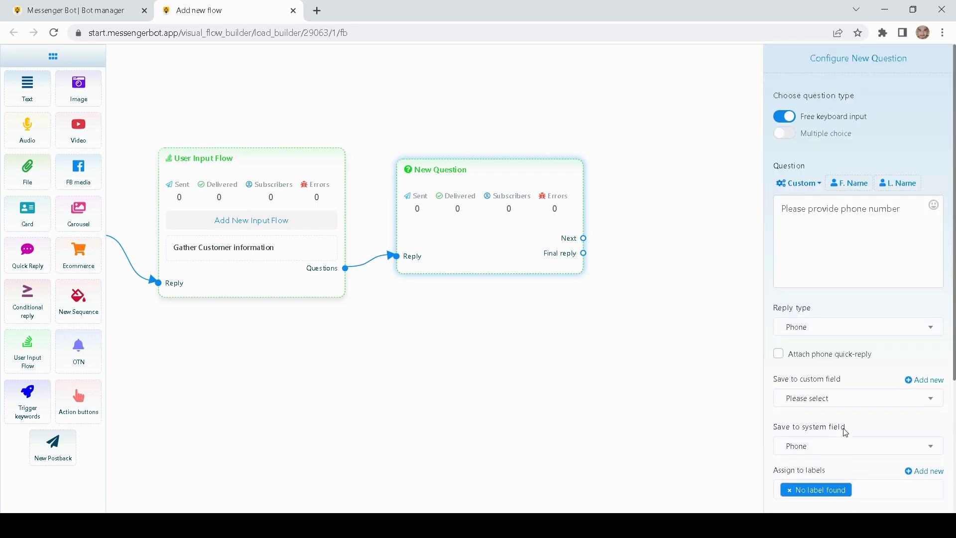
scroll(844, 428, down, 4)
scroll(845, 430, up, 4)
scroll(847, 241, down, 4)
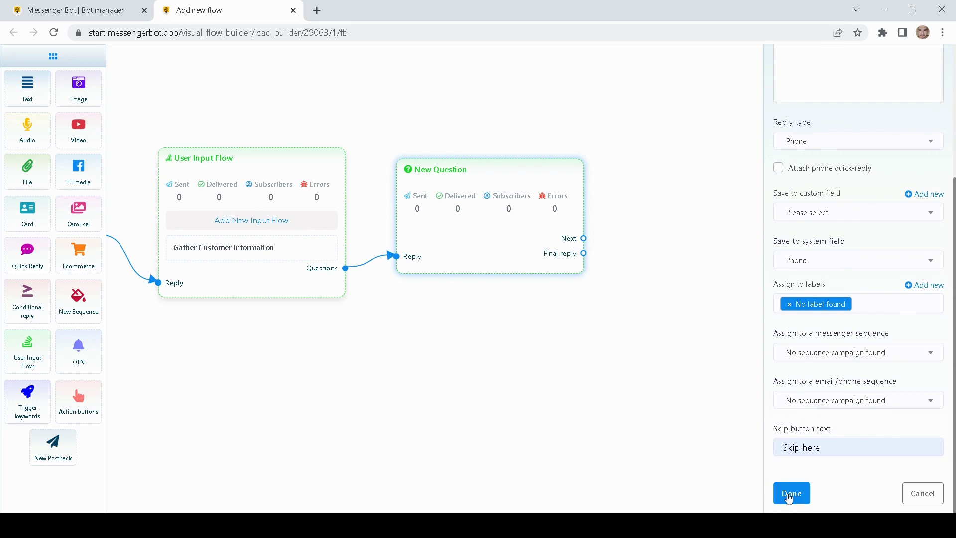
click(789, 498)
- Add a new question node after the phone question and open its settings
drag(518, 304, 525, 230)
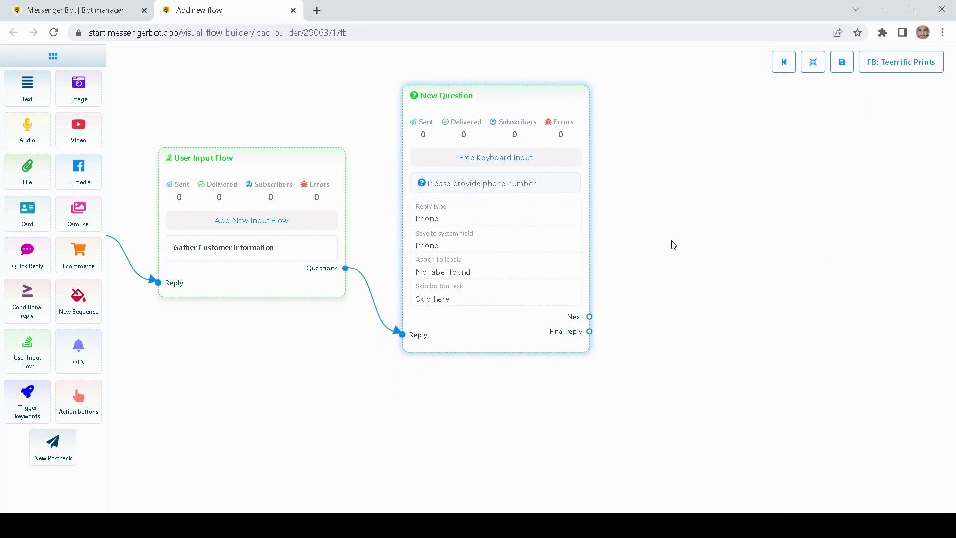
drag(672, 241, 570, 263)
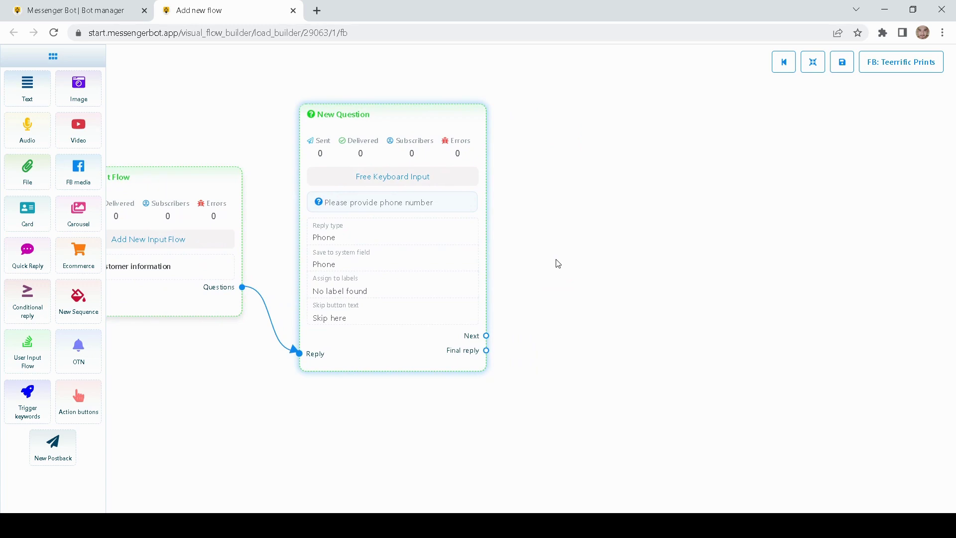
drag(547, 298, 507, 289)
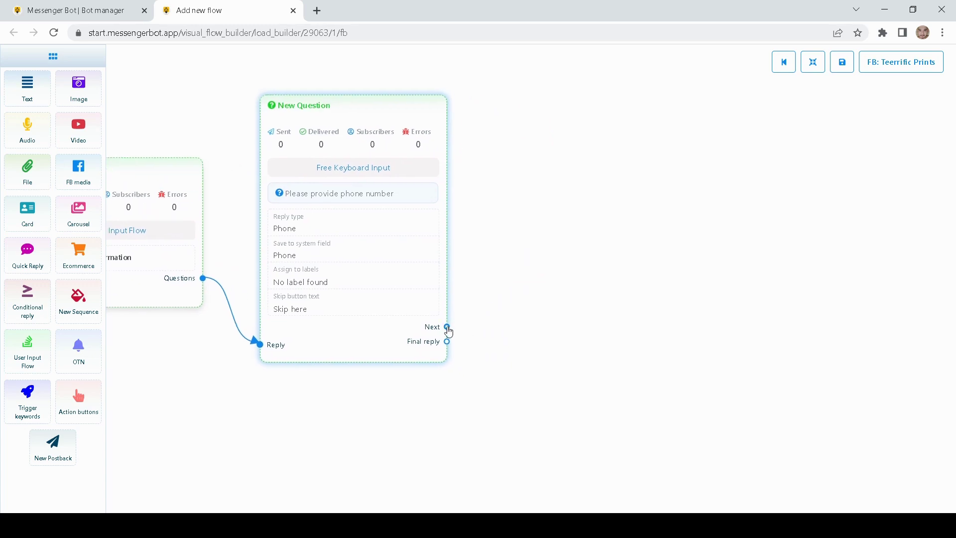
drag(446, 330, 547, 194)
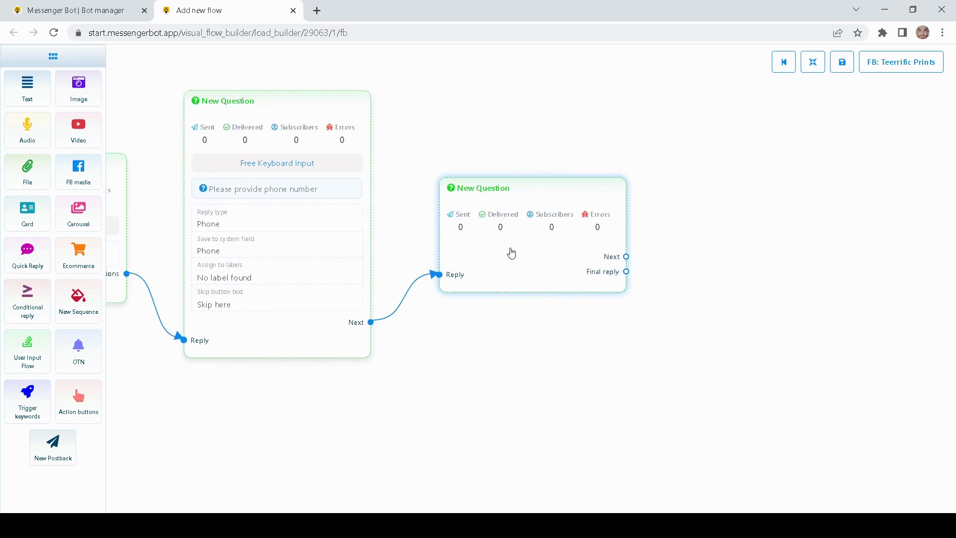
double_click(510, 252)
- Make it a free-input question 'Please provide your email address' with Email reply type
click(796, 117)
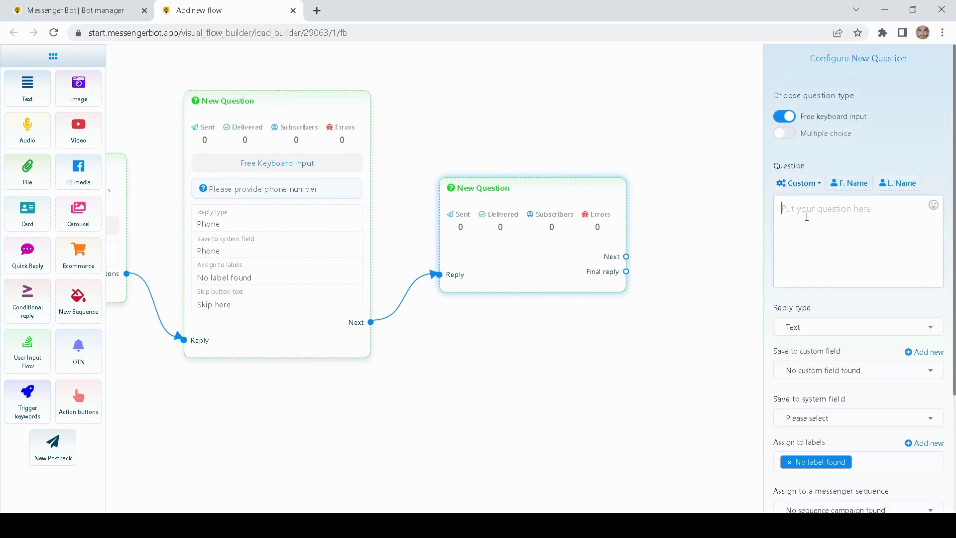
text(Pleas)
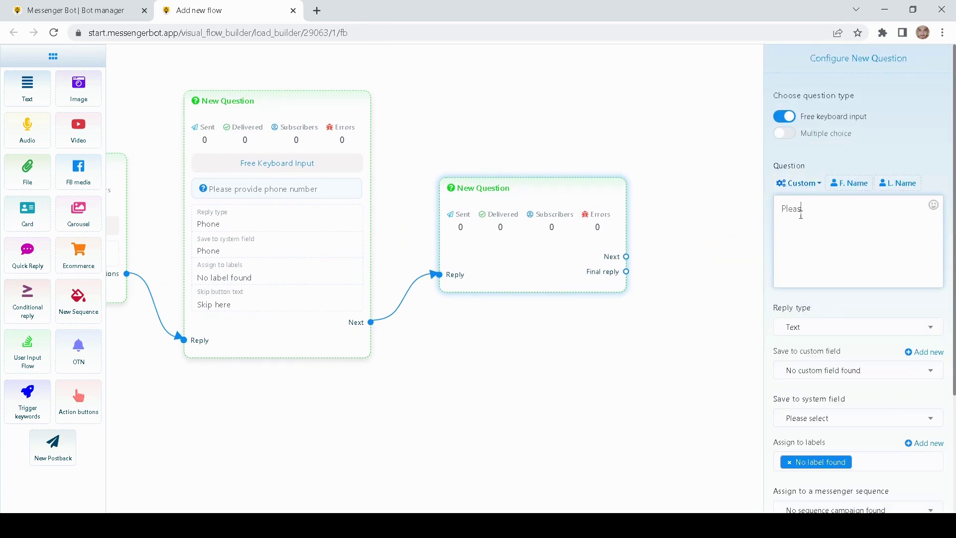
text(e provide your email address)
click(785, 323)
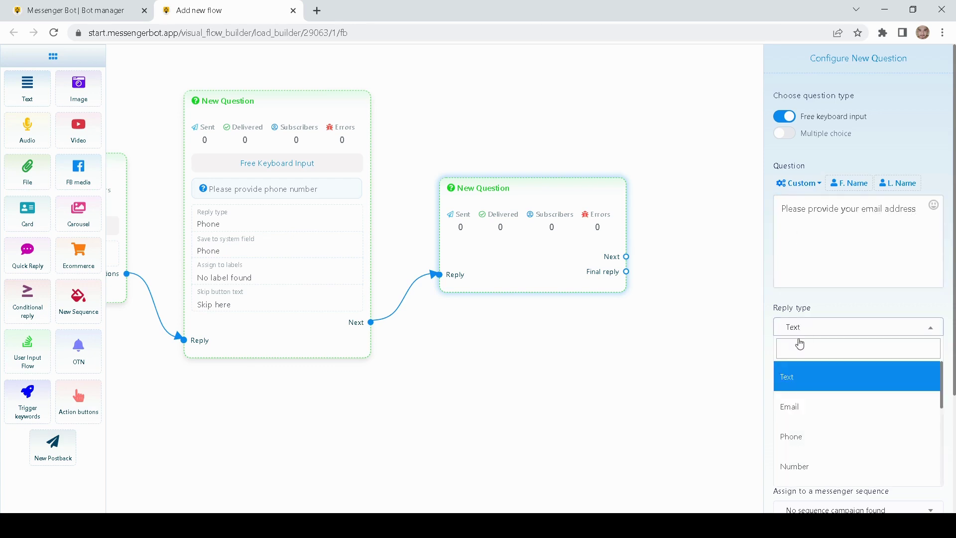
click(796, 408)
- Save the answer to the Email system field with 'Skip here' skip text and finish
scroll(764, 344, down, 1)
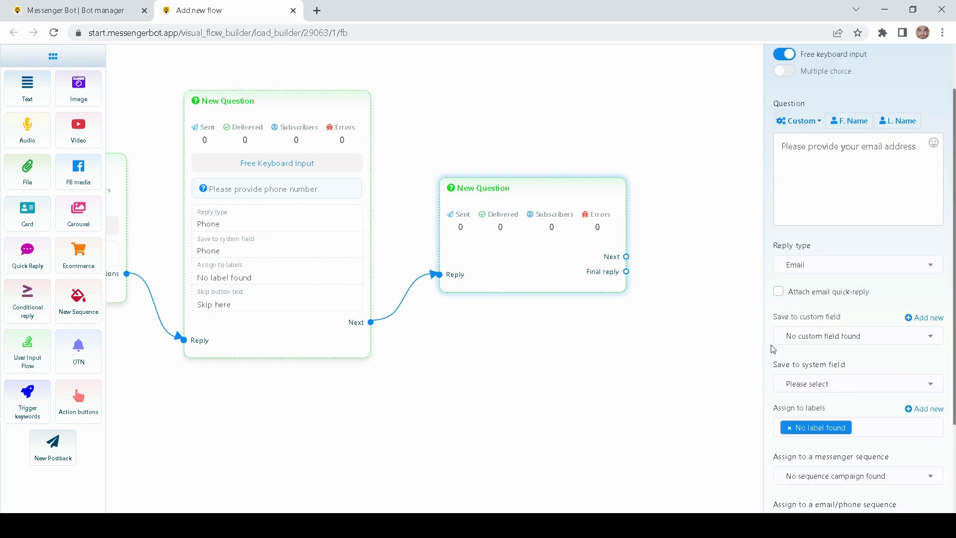
click(801, 384)
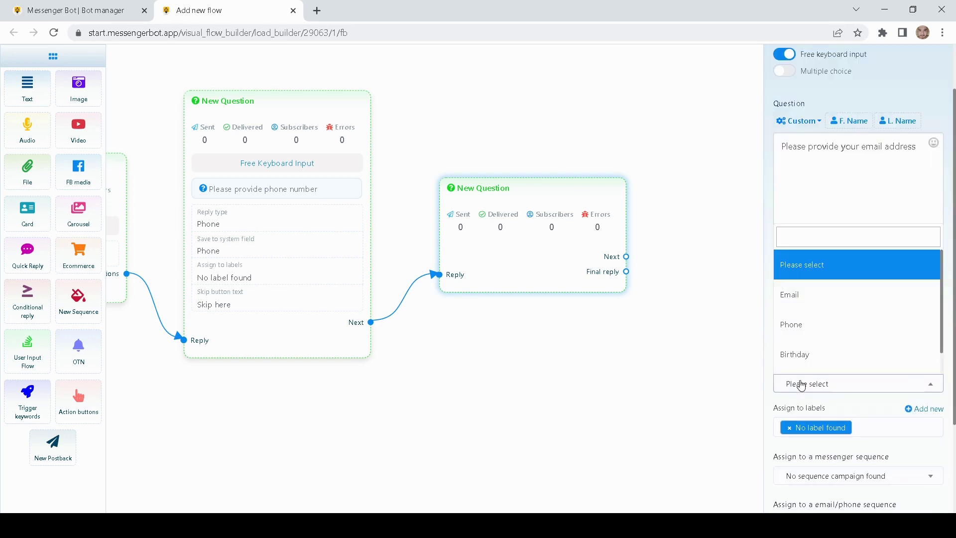
click(805, 305)
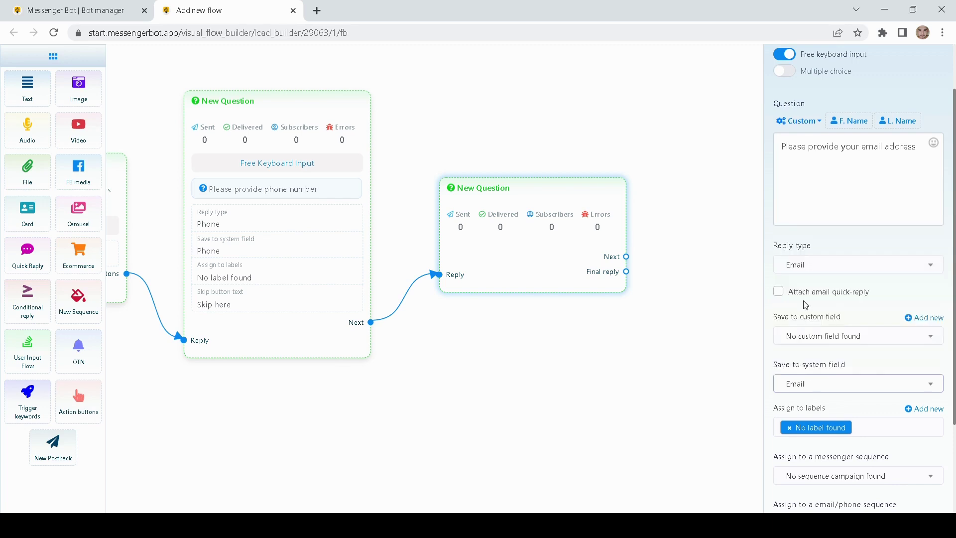
scroll(771, 373, down, 2)
click(796, 447)
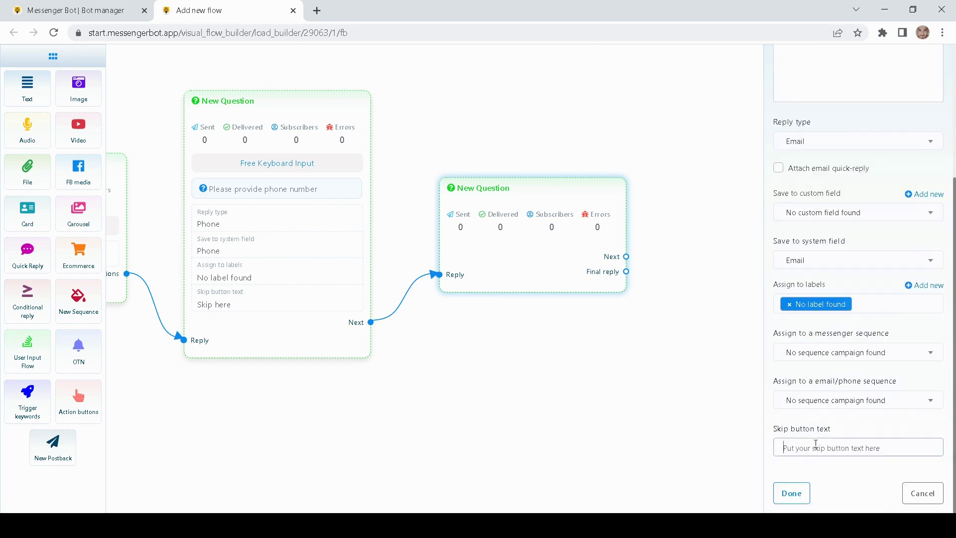
text(Skip here)
click(791, 493)
- Chain another new question node after the email question and open its settings
drag(433, 384, 431, 292)
drag(671, 252, 626, 267)
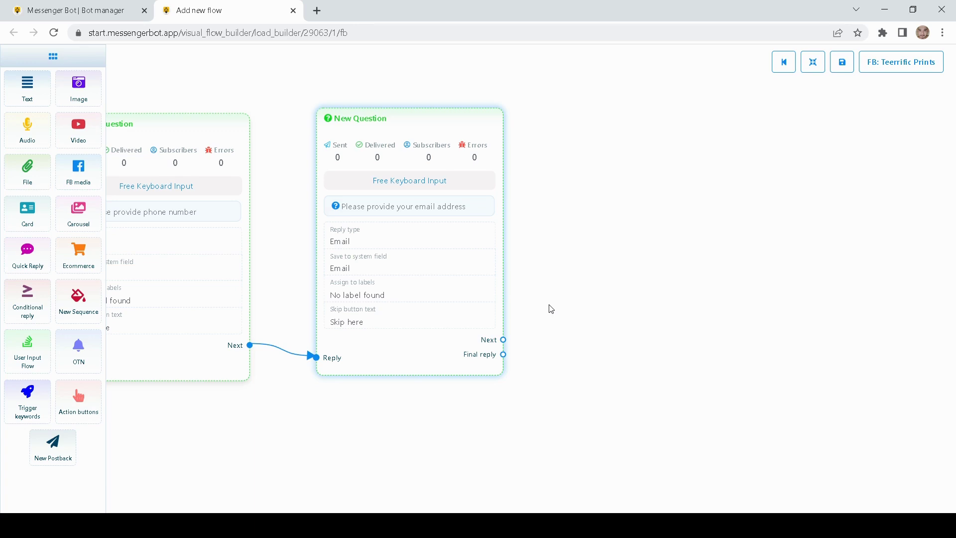
drag(534, 280, 481, 292)
drag(450, 352, 551, 245)
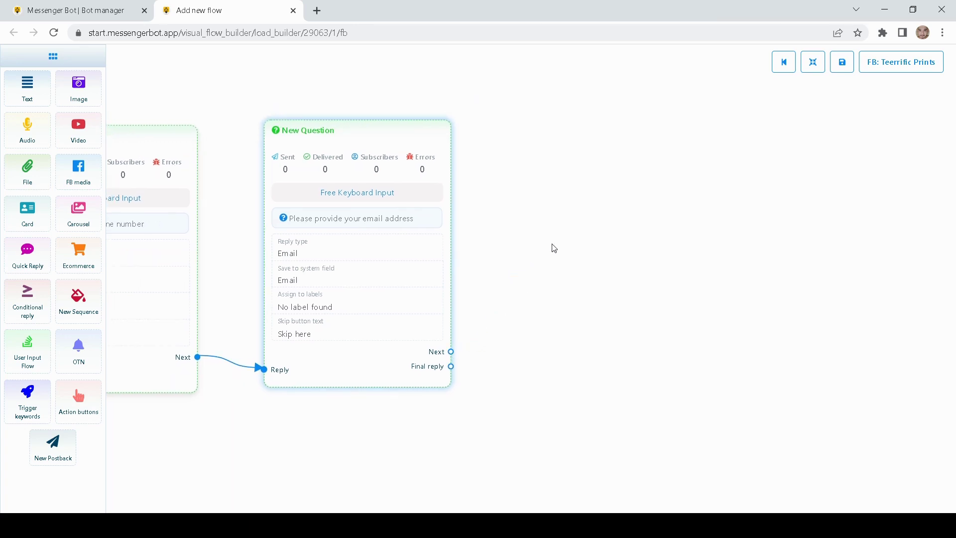
drag(592, 211, 479, 216)
double_click(503, 234)
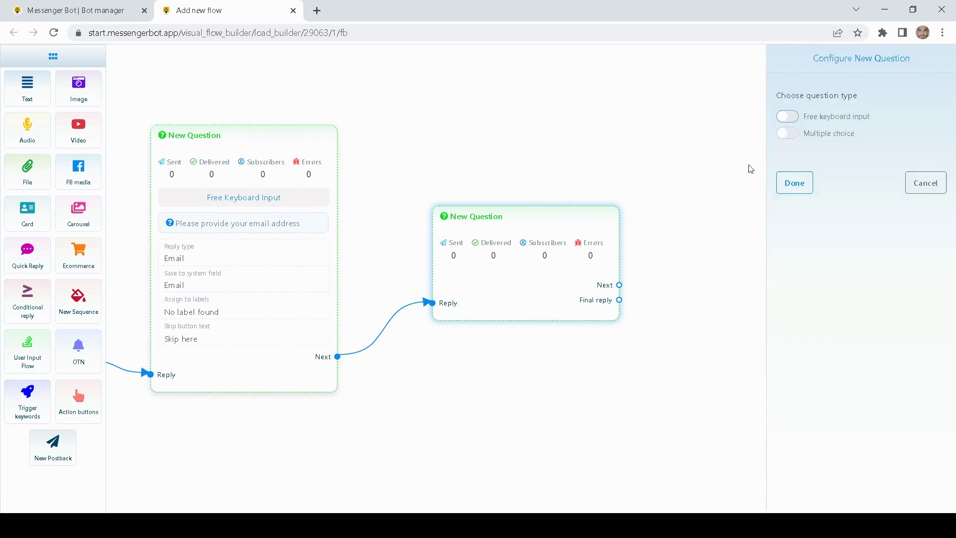
- Enable free keyboard input and enter the question asking for the preferred delivery address
click(784, 116)
click(802, 210)
text(P)
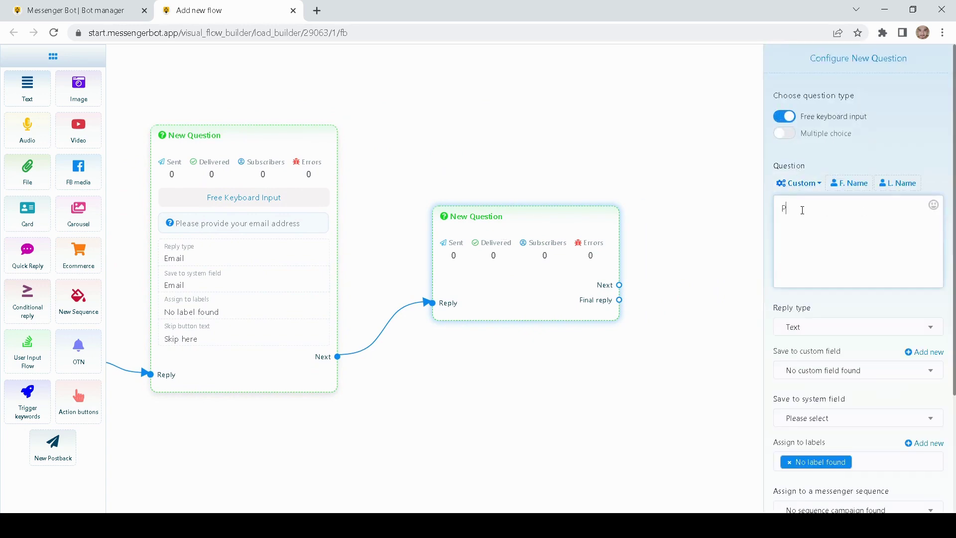
text(lease enter your preferred delivery address)
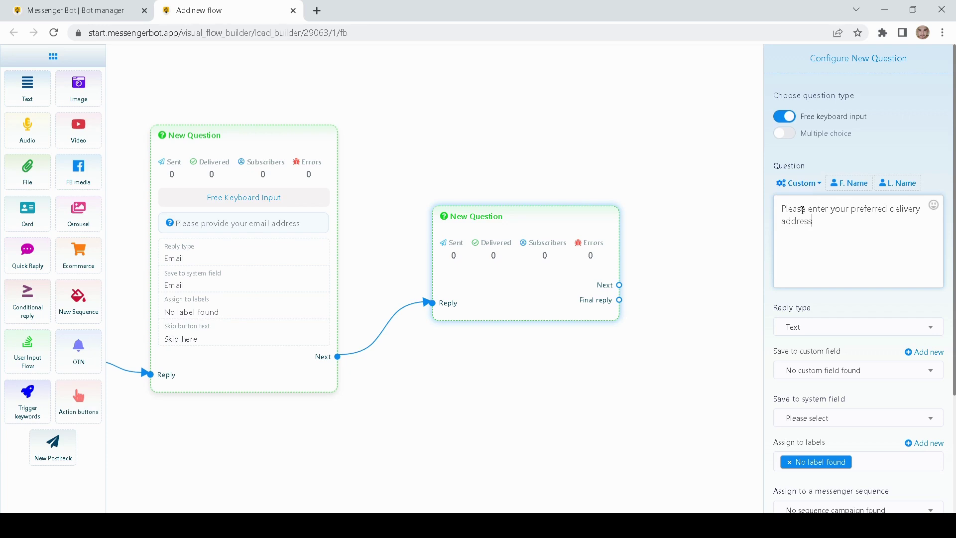
click(885, 152)
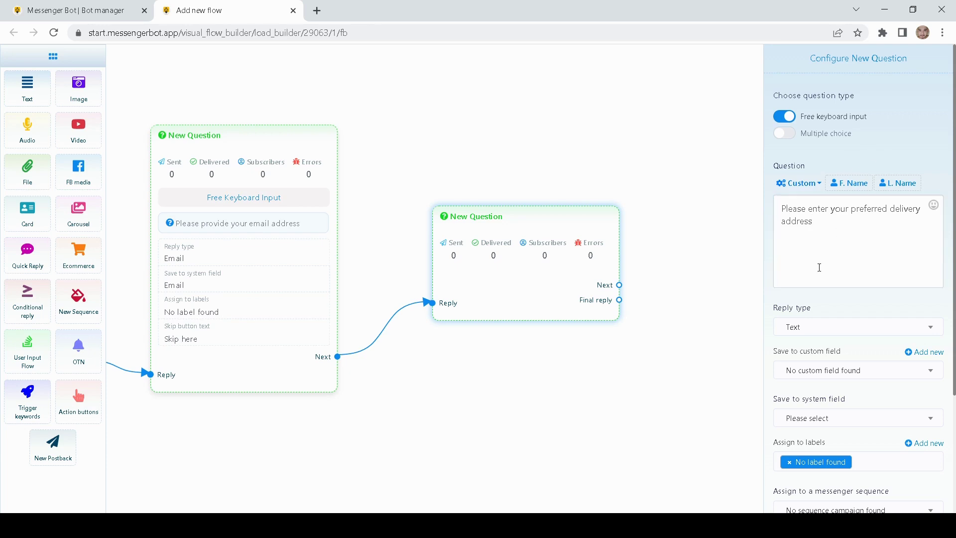
- Keep Text as the address question's reply type
scroll(772, 298, down, 3)
click(806, 203)
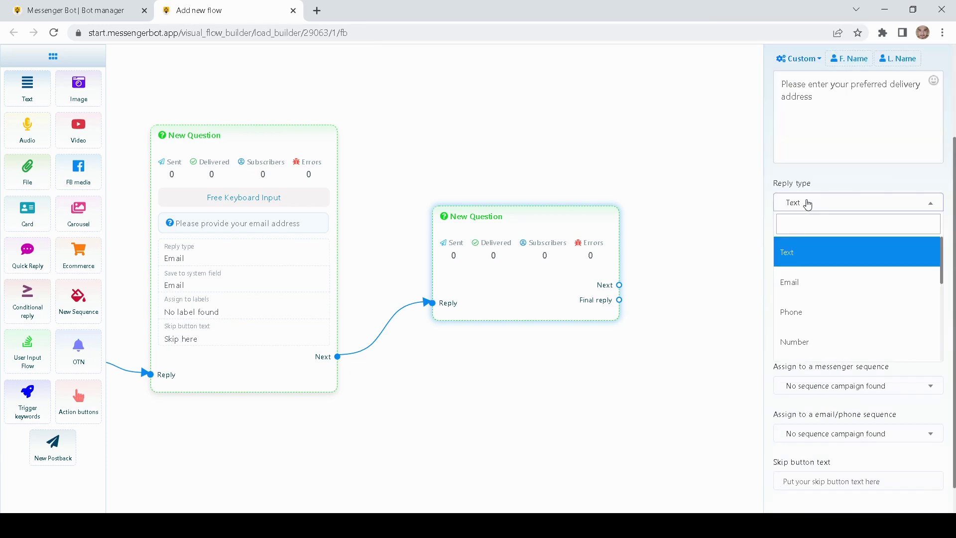
scroll(811, 284, down, 5)
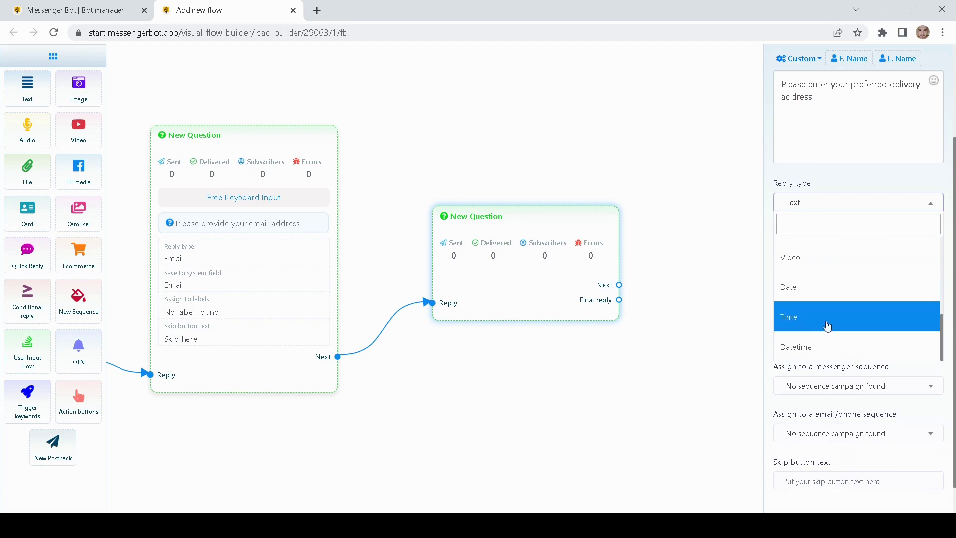
scroll(826, 323, up, 5)
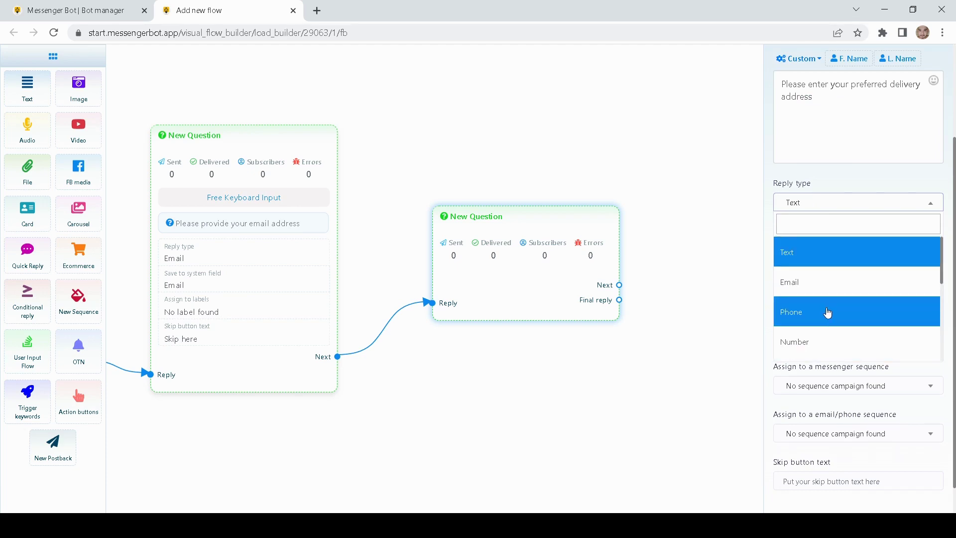
scroll(827, 314, down, 5)
scroll(819, 328, up, 5)
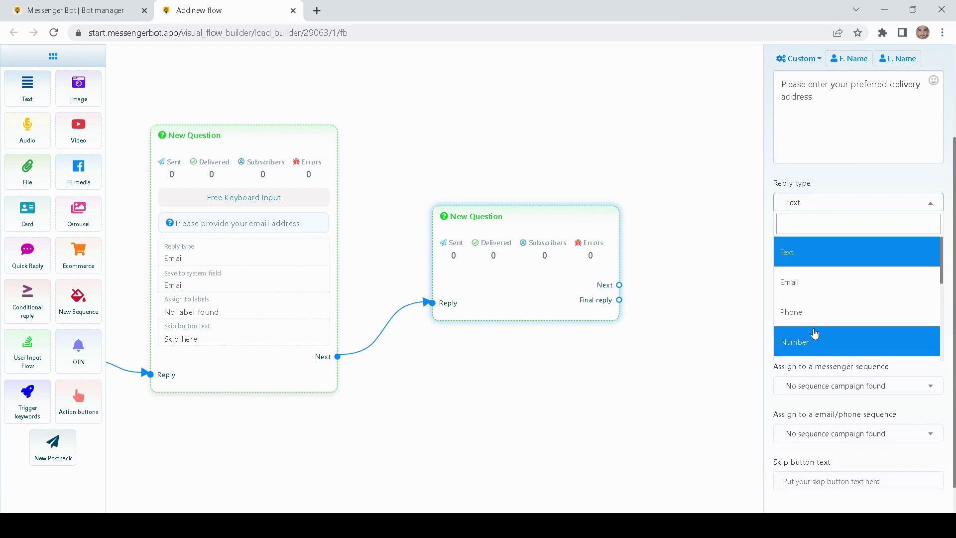
click(809, 254)
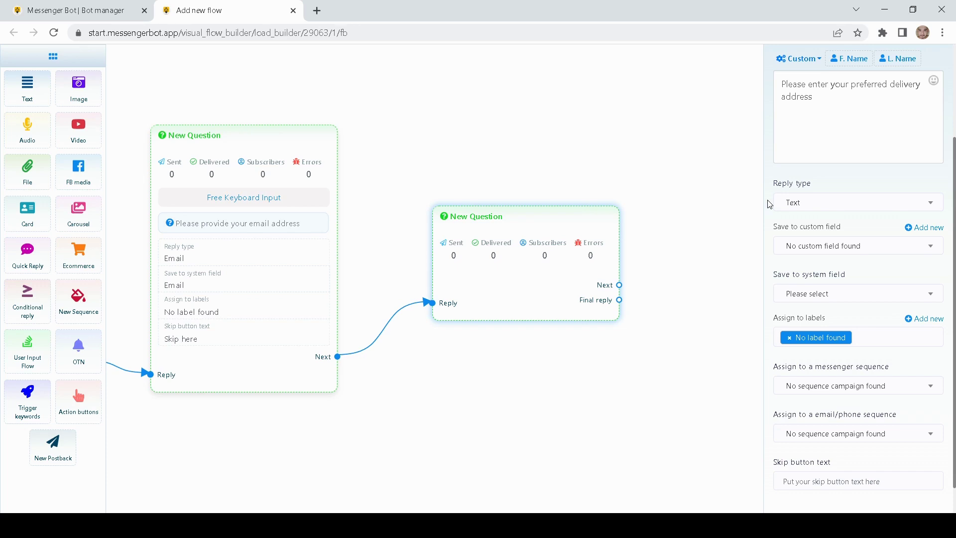
click(803, 202)
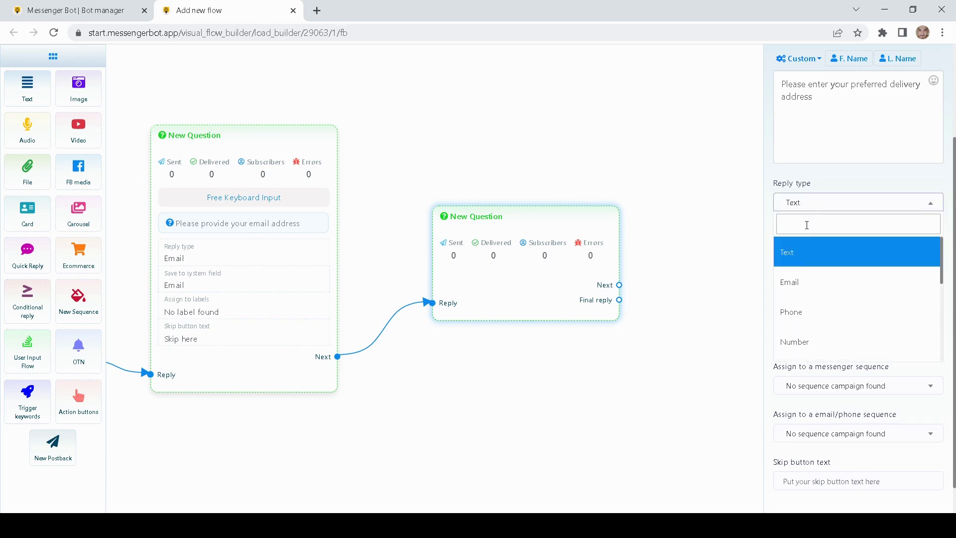
click(785, 250)
- Save the answer to the Location field with 'Skip here' skip text and confirm
scroll(789, 259, down, 1)
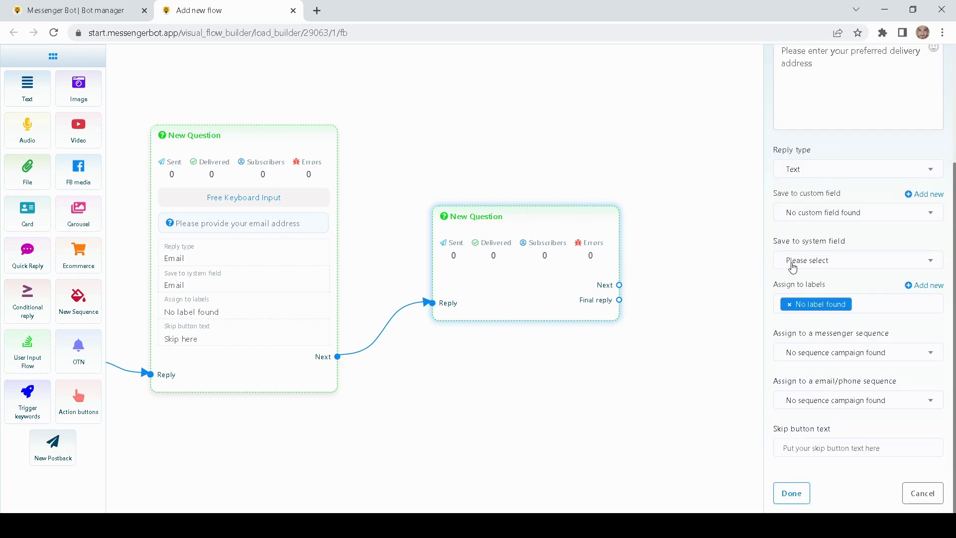
click(792, 263)
scroll(812, 334, down, 1)
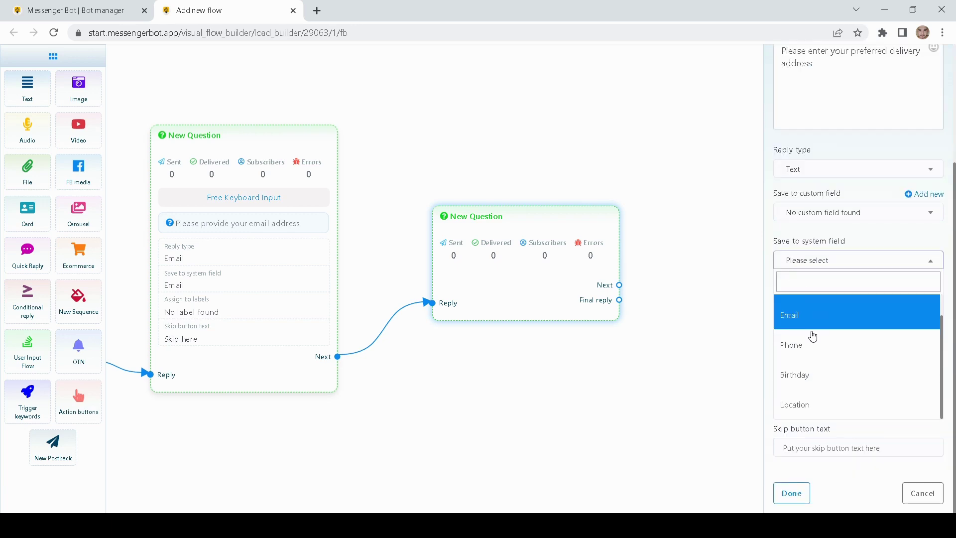
click(805, 407)
click(767, 309)
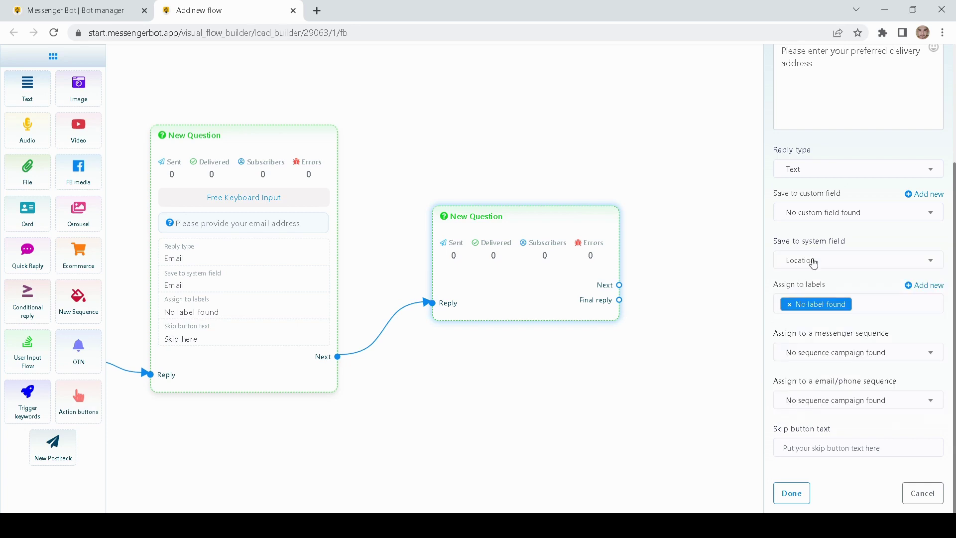
click(798, 451)
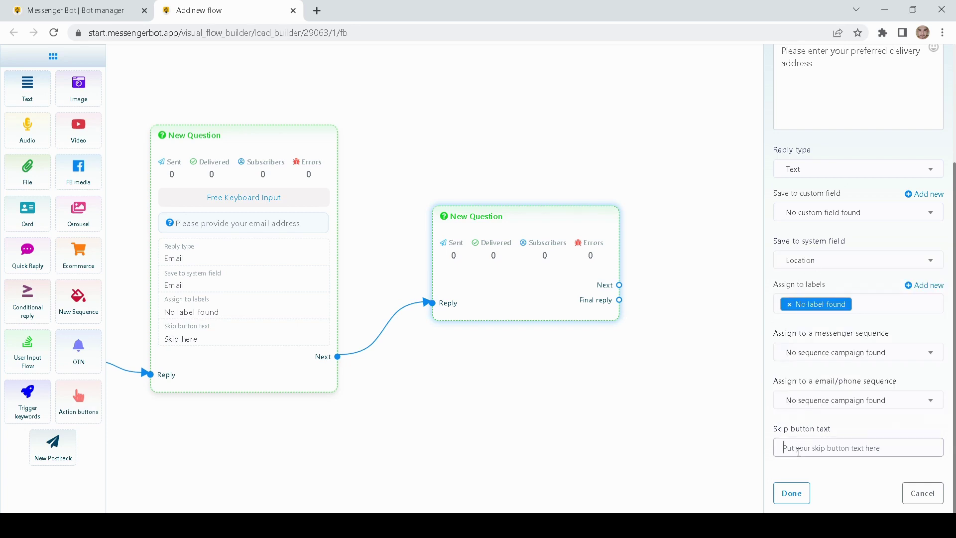
click(836, 473)
click(837, 473)
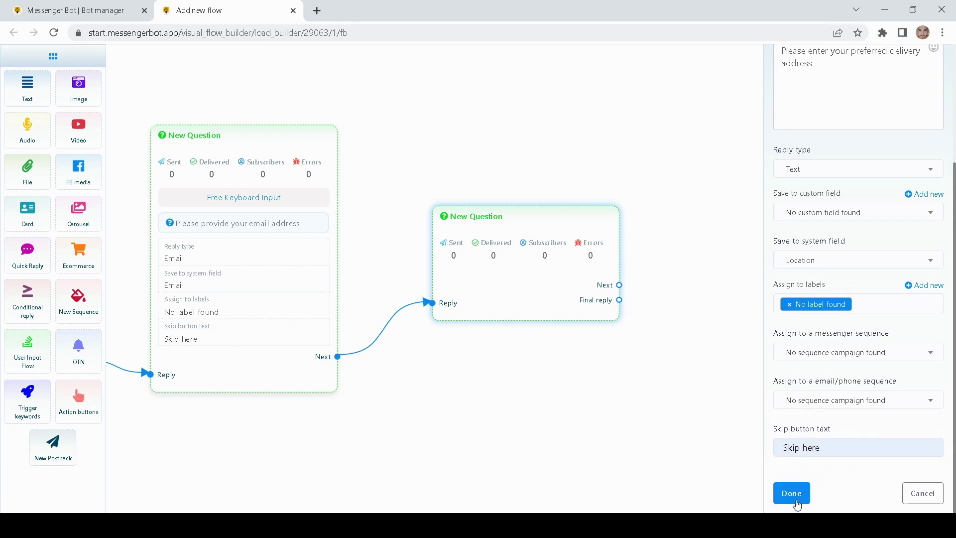
click(791, 501)
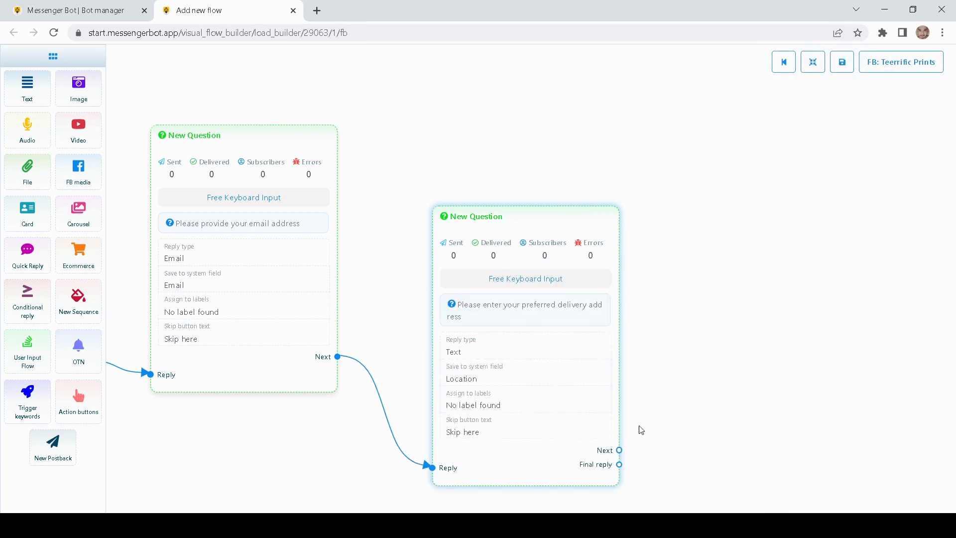
- Rearrange and pan the canvas to view the whole chain of questions
drag(540, 346, 519, 259)
drag(391, 258, 602, 254)
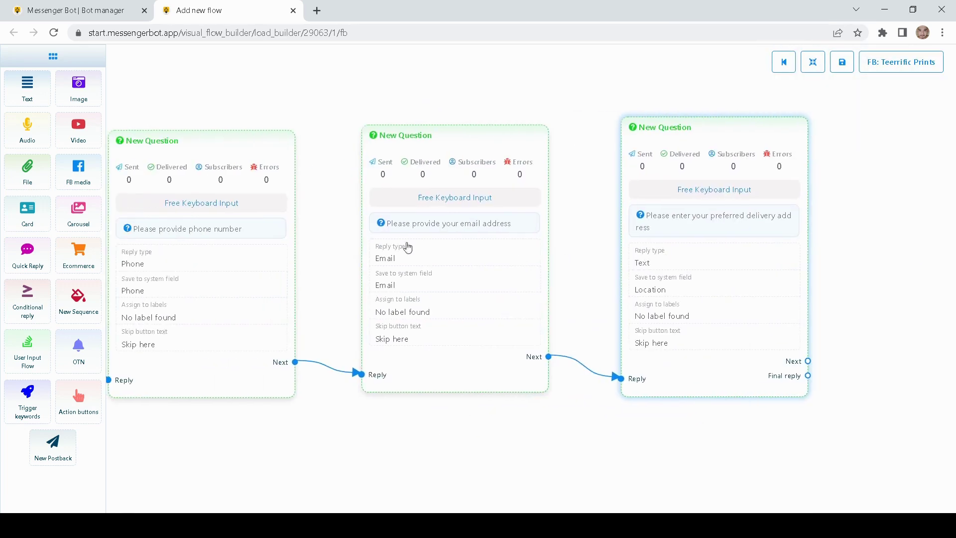
drag(326, 249, 402, 263)
scroll(388, 259, down, 2)
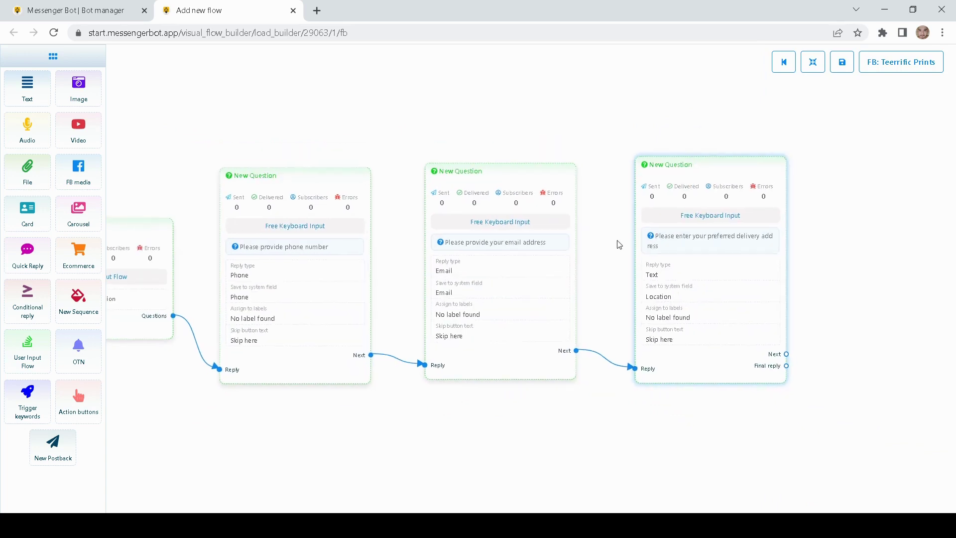
drag(621, 243, 390, 210)
scroll(710, 241, up, 4)
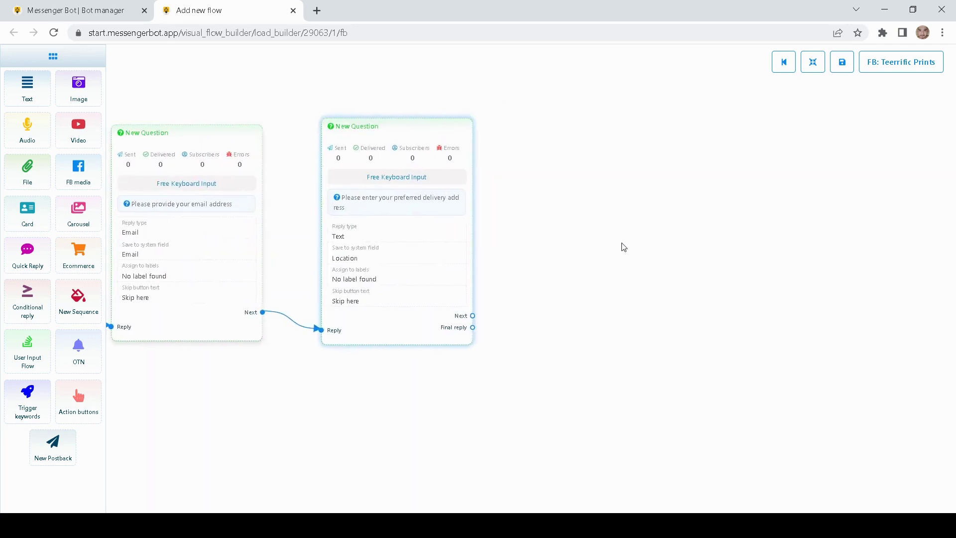
drag(572, 283, 498, 281)
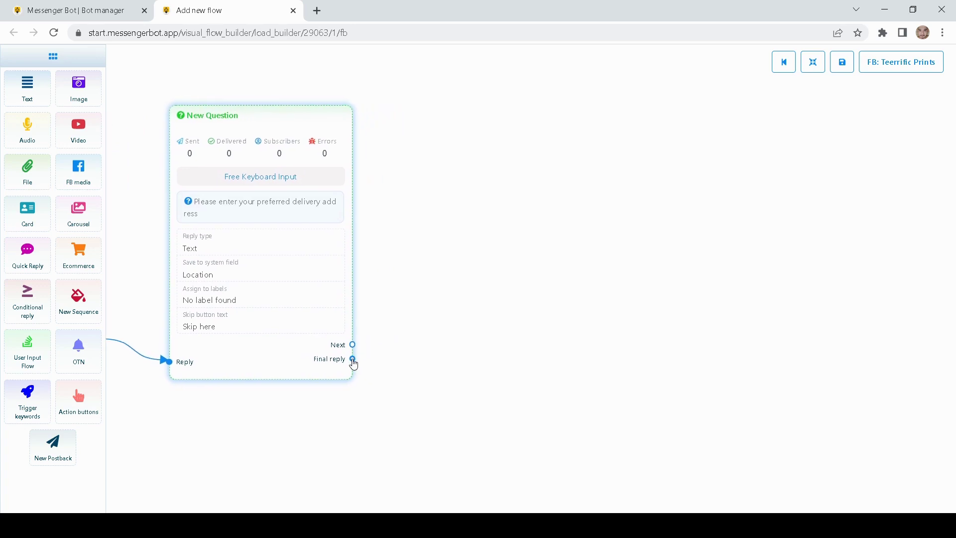
- Attach a 'Thank You' postback after the address question's final reply
drag(352, 359, 469, 236)
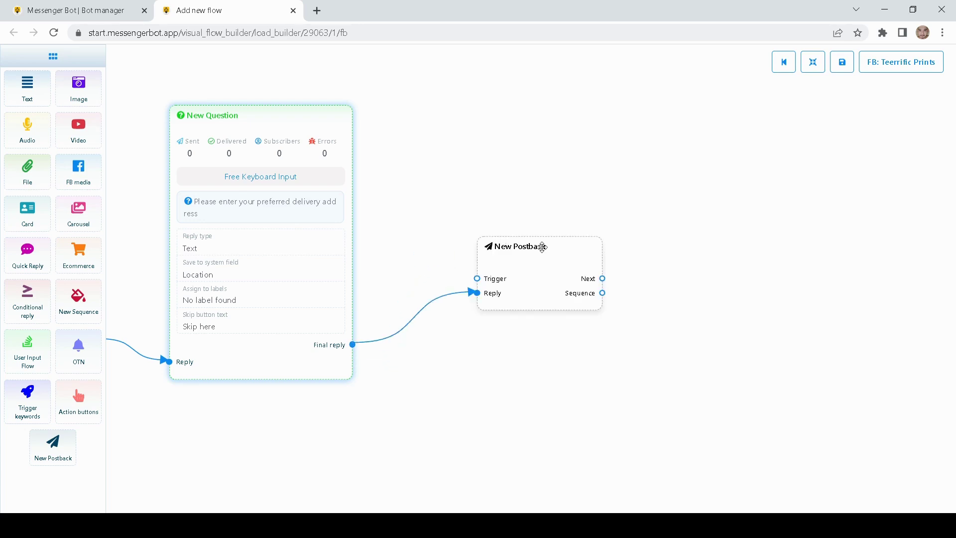
drag(542, 247, 495, 219)
double_click(493, 248)
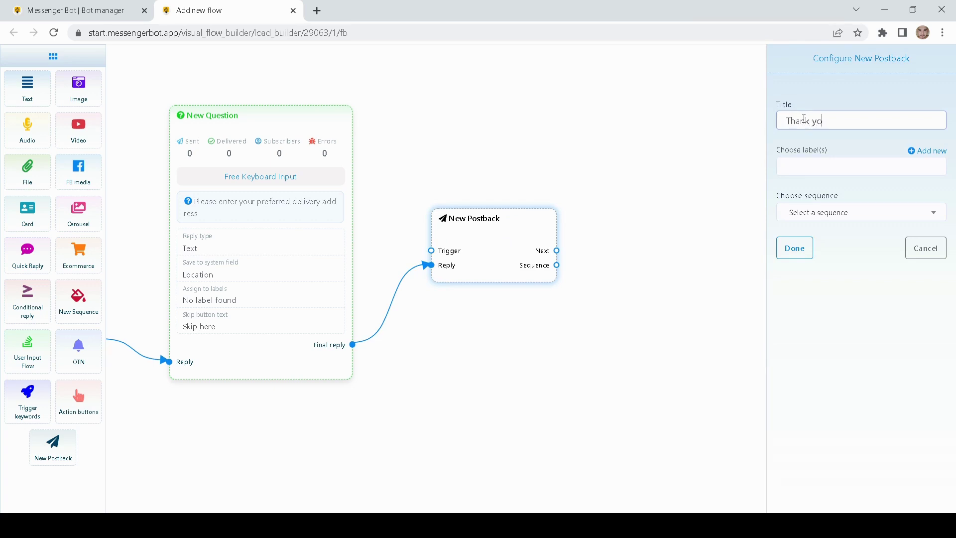
click(793, 248)
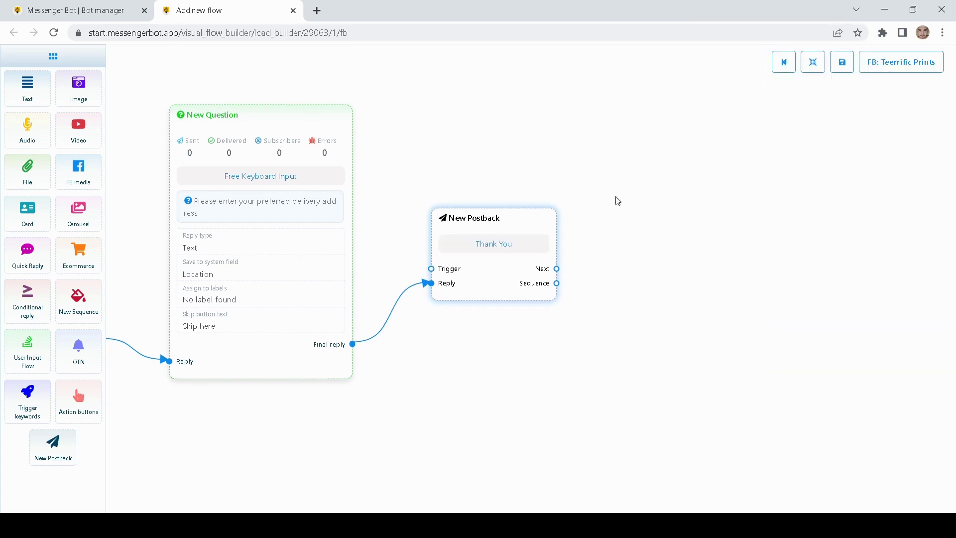
- Link a Text node from the postback saying the order ships in 3 - 5 business days
drag(616, 200, 546, 211)
drag(28, 88, 622, 205)
drag(701, 242, 622, 227)
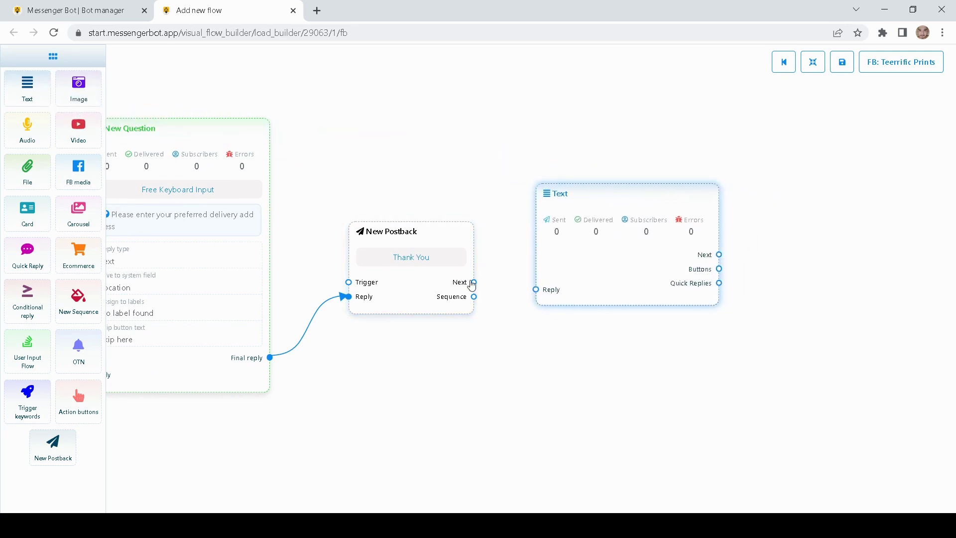
drag(473, 282, 535, 289)
double_click(599, 275)
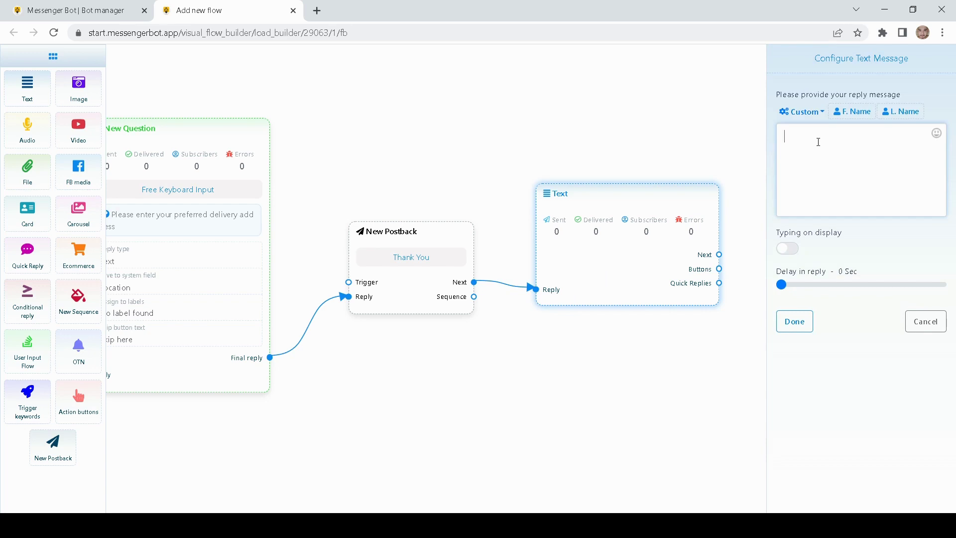
text(Thank you for providing the necess)
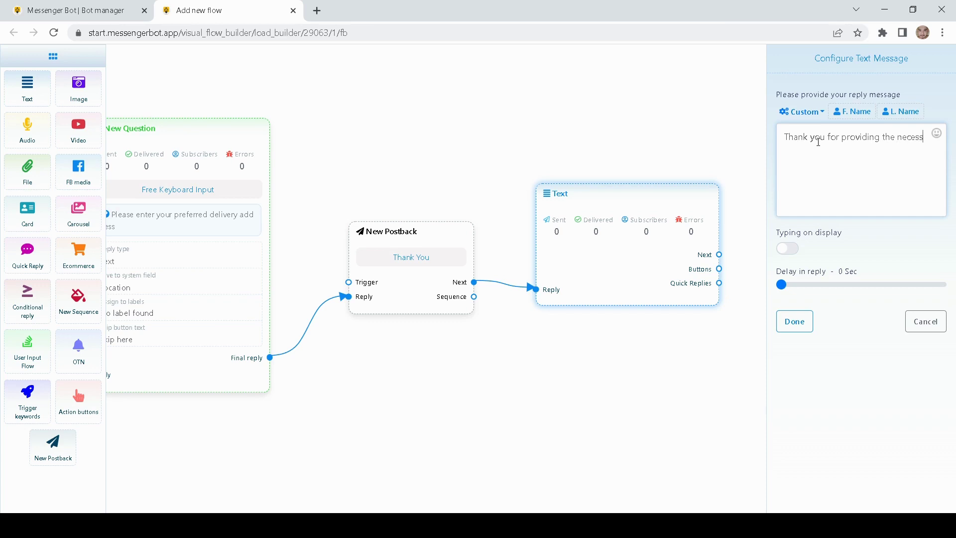
text(ary information. Your or)
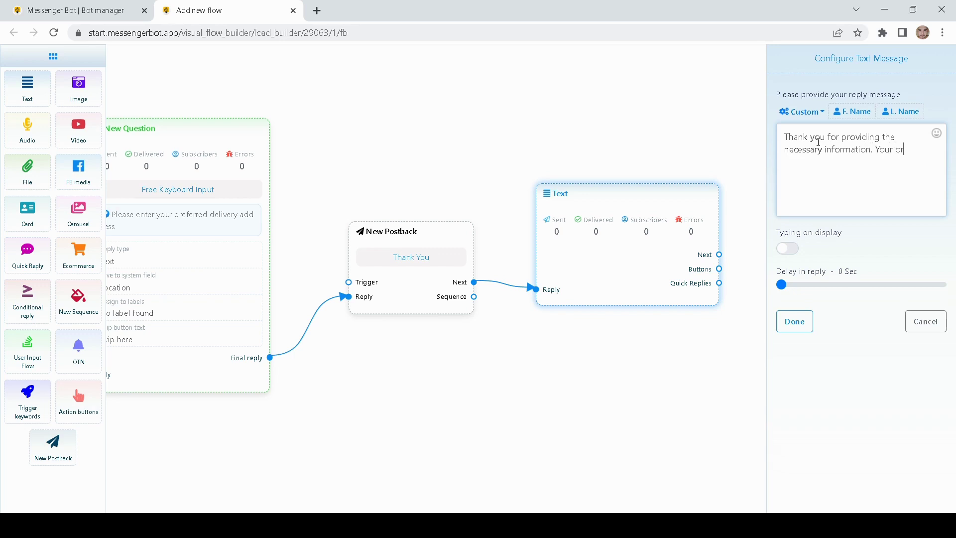
text(der is now being processed, pelase e)
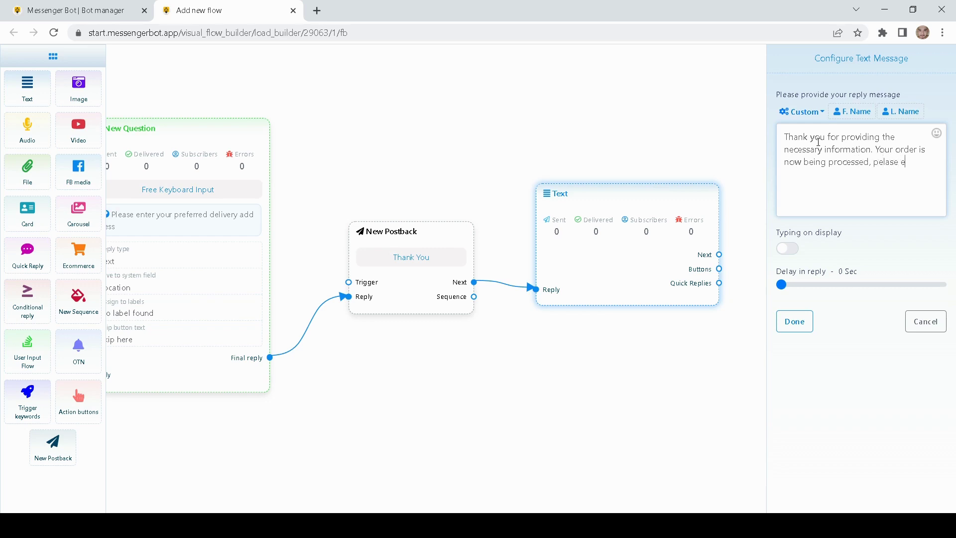
text(xpect 3 - 5 business days of delivery.)
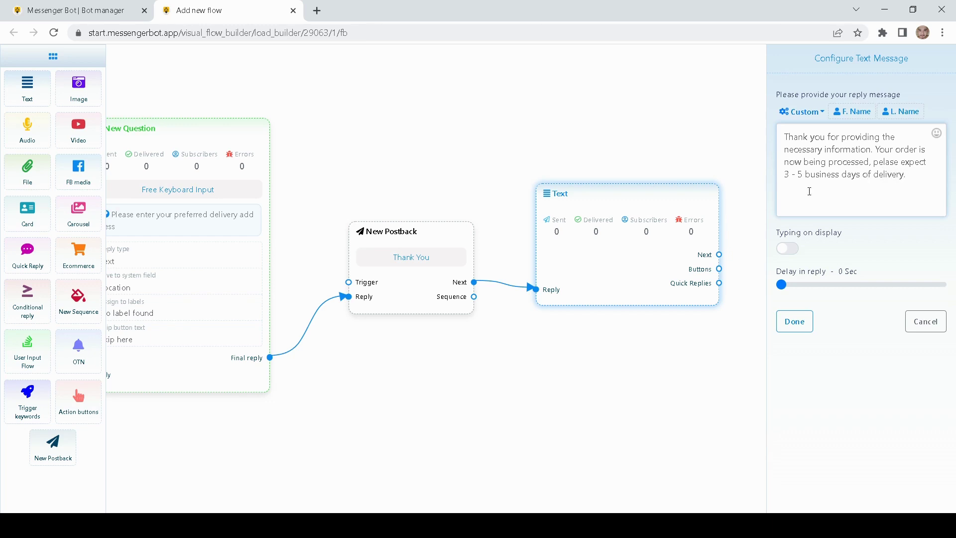
- Show a 1-second typing indicator before the message and save it
click(787, 247)
click(784, 285)
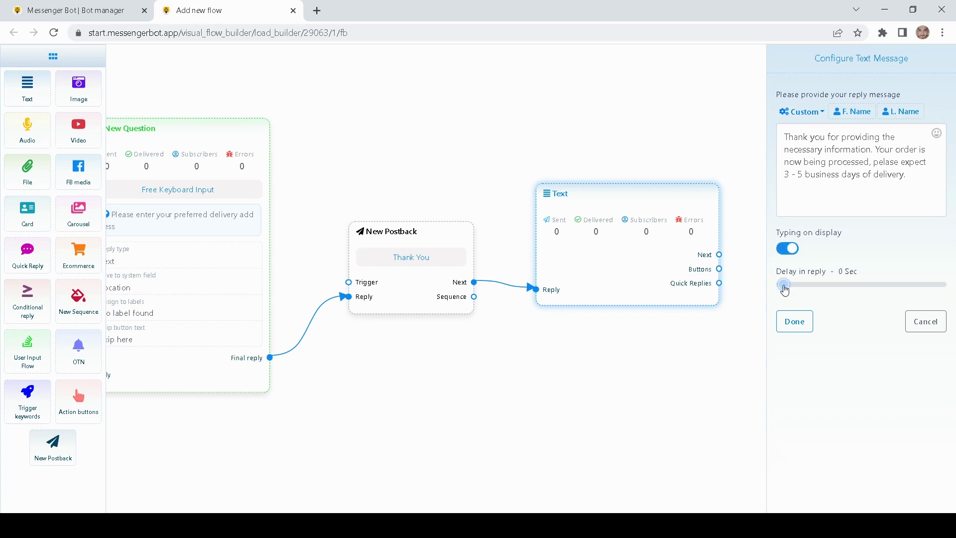
click(793, 319)
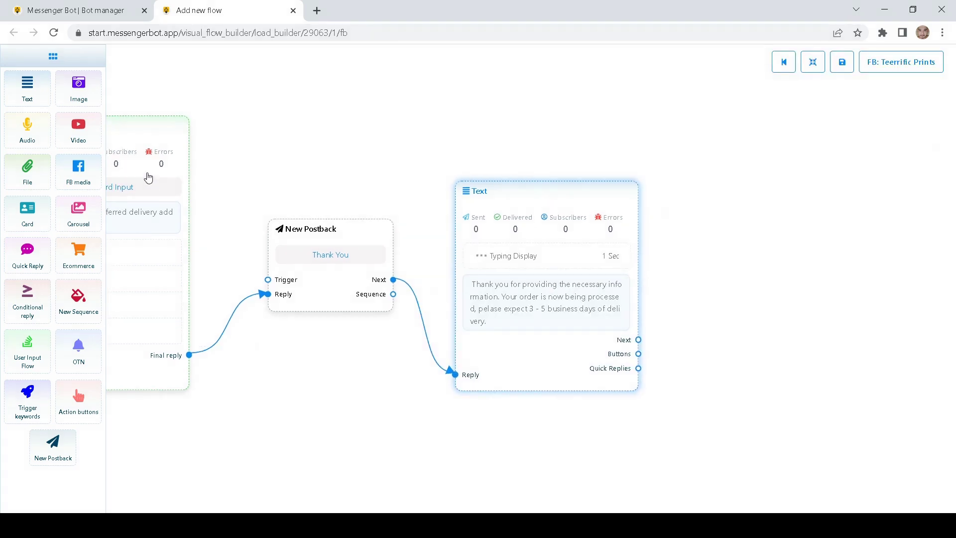
- Add a linked Text reply 'Thank you for your purchase, have a wonderful day' with a grinning emoji
drag(27, 87, 751, 289)
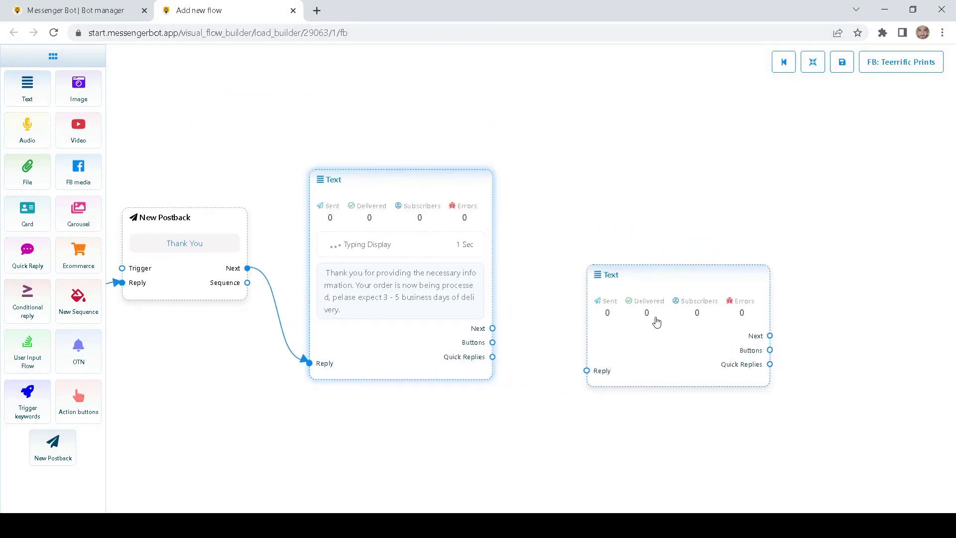
drag(492, 328, 568, 316)
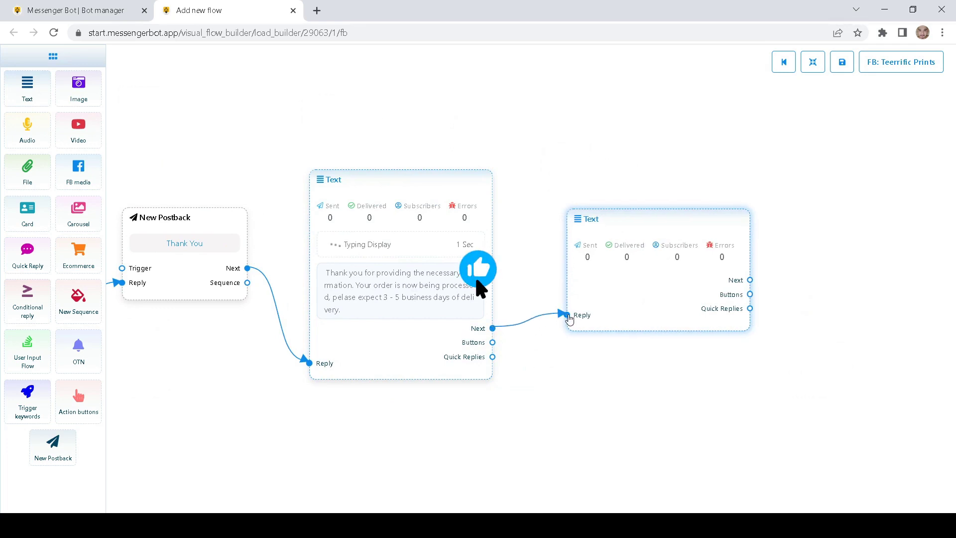
double_click(618, 292)
text(T)
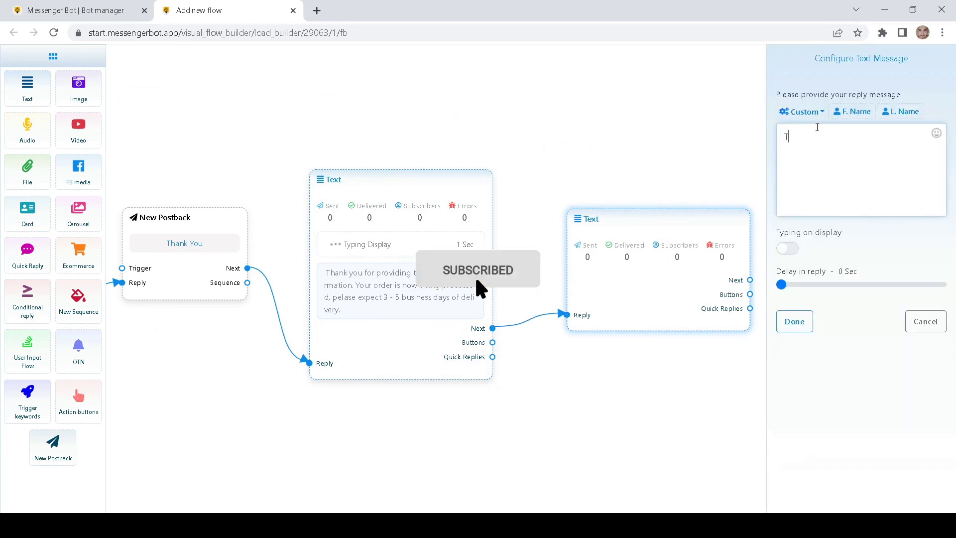
text(hank you for)
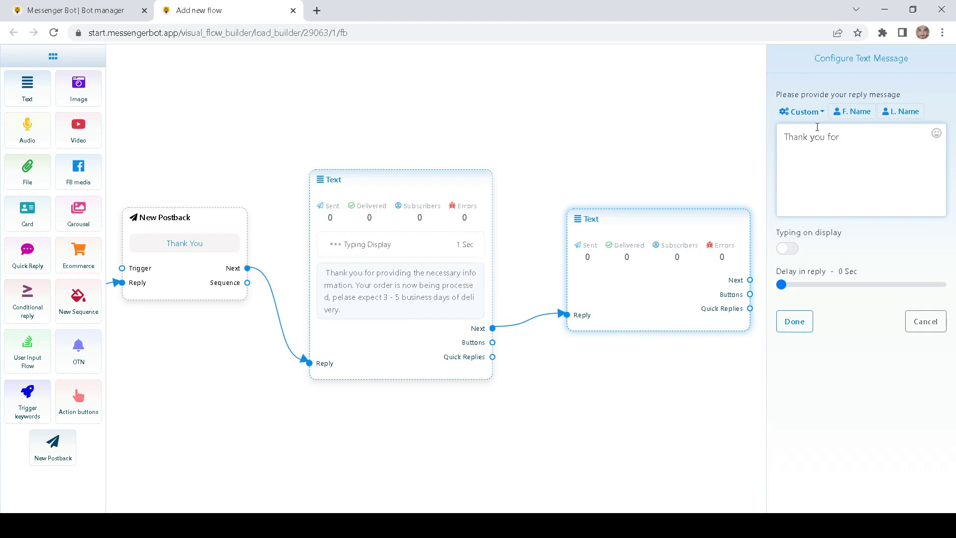
text( your purchase, have a wonderful day)
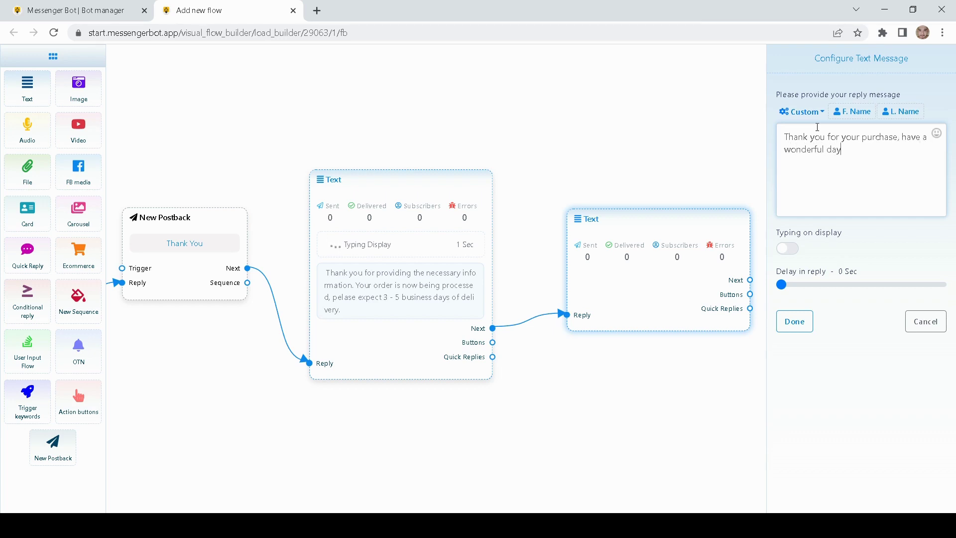
click(936, 133)
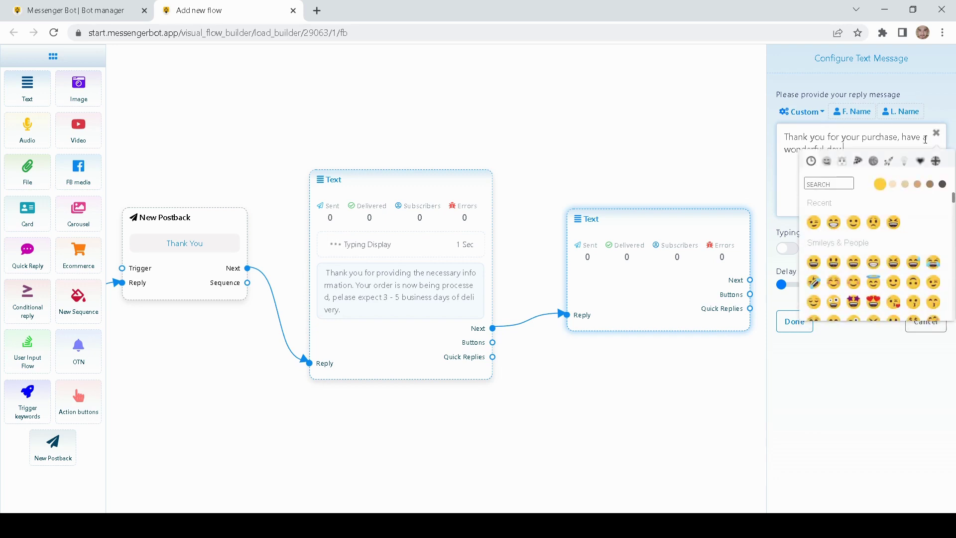
click(833, 222)
click(772, 192)
- Show typing for 2 seconds before the reply and apply the settings
click(787, 248)
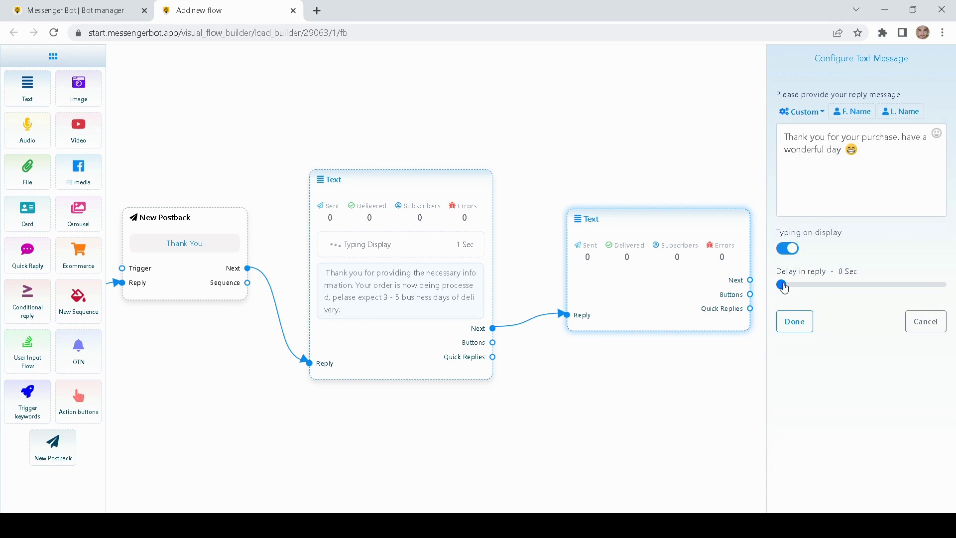
click(786, 284)
click(795, 322)
drag(657, 221, 672, 195)
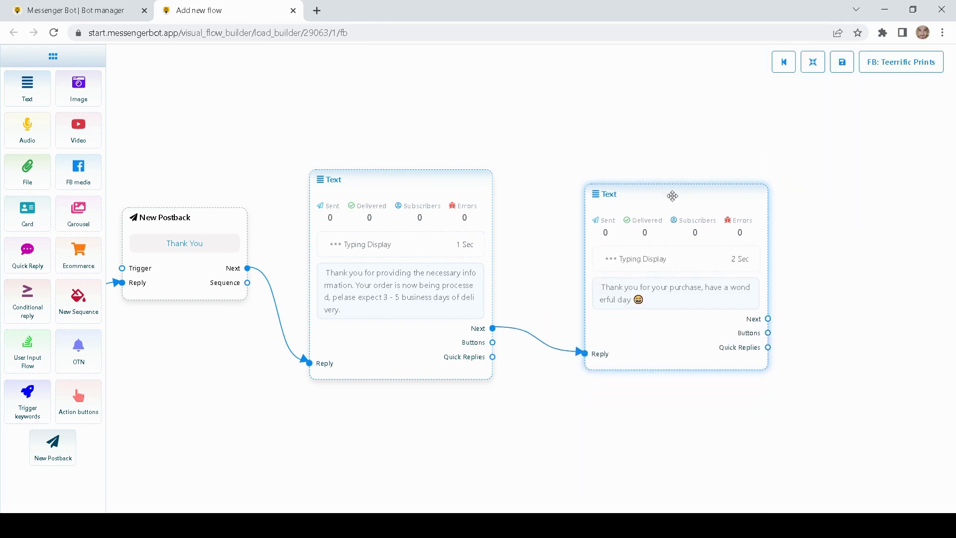
drag(566, 127, 720, 113)
scroll(652, 139, down, 5)
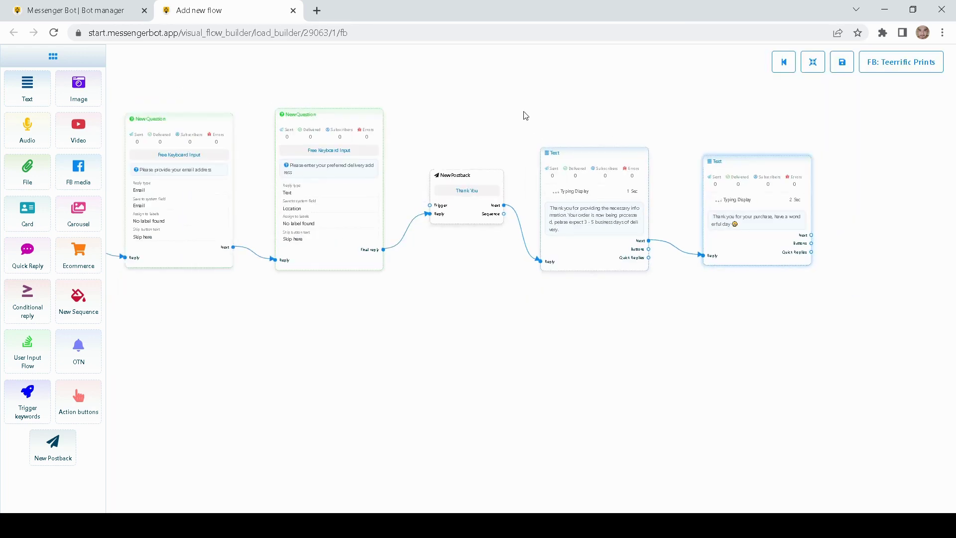
drag(525, 115, 771, 109)
drag(217, 351, 512, 350)
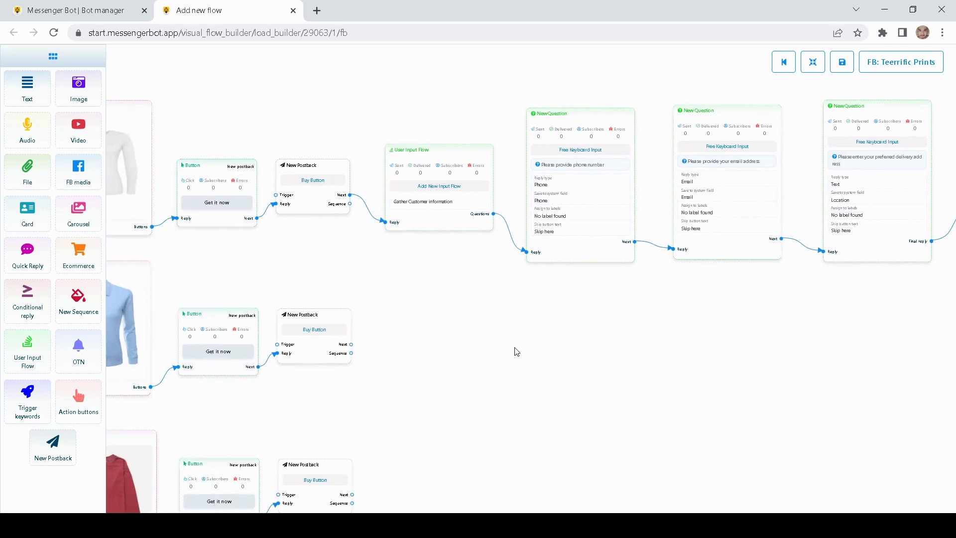
drag(243, 273, 463, 273)
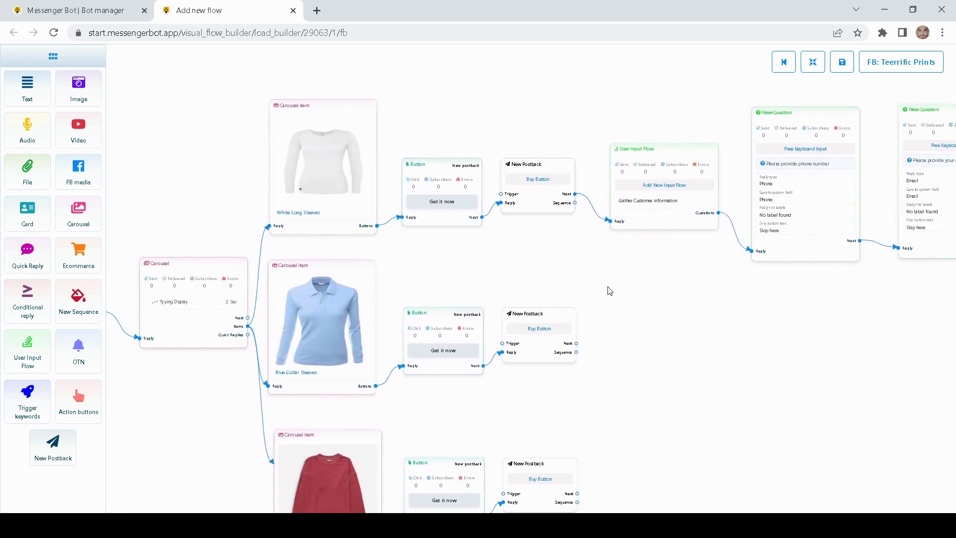
drag(682, 290, 323, 293)
drag(593, 322, 373, 320)
drag(646, 340, 618, 355)
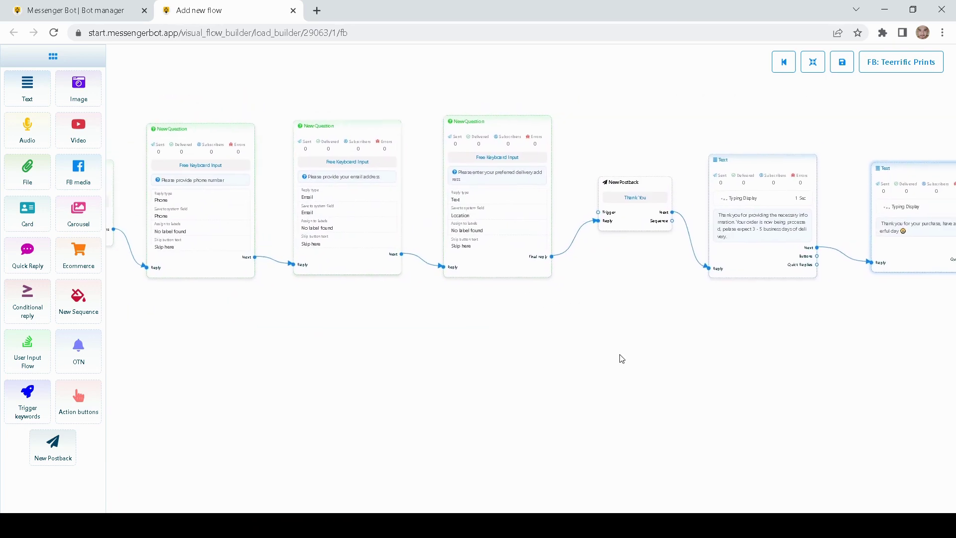
drag(401, 342, 811, 350)
drag(258, 308, 608, 302)
drag(537, 222, 888, 223)
drag(192, 231, 674, 146)
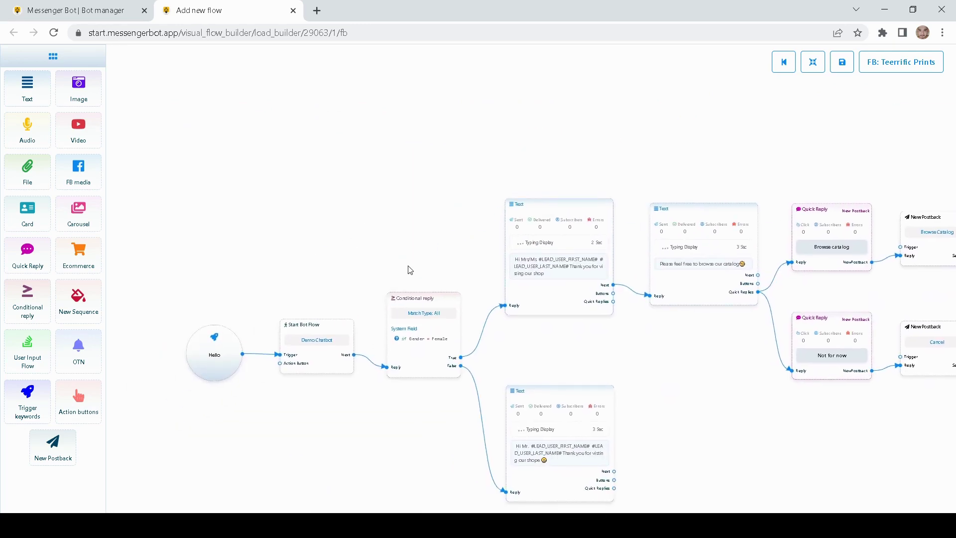
drag(446, 261, 339, 209)
scroll(374, 237, down, 3)
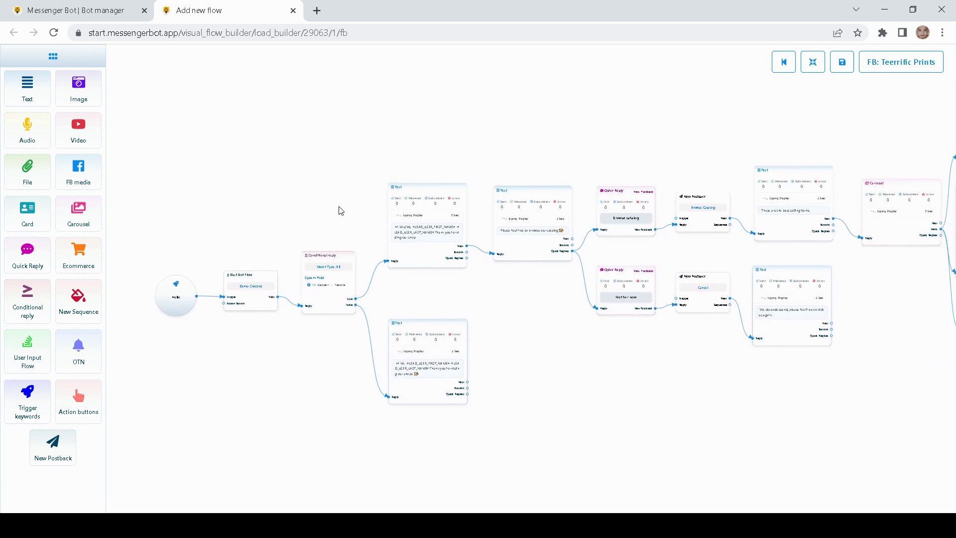
scroll(322, 237, up, 2)
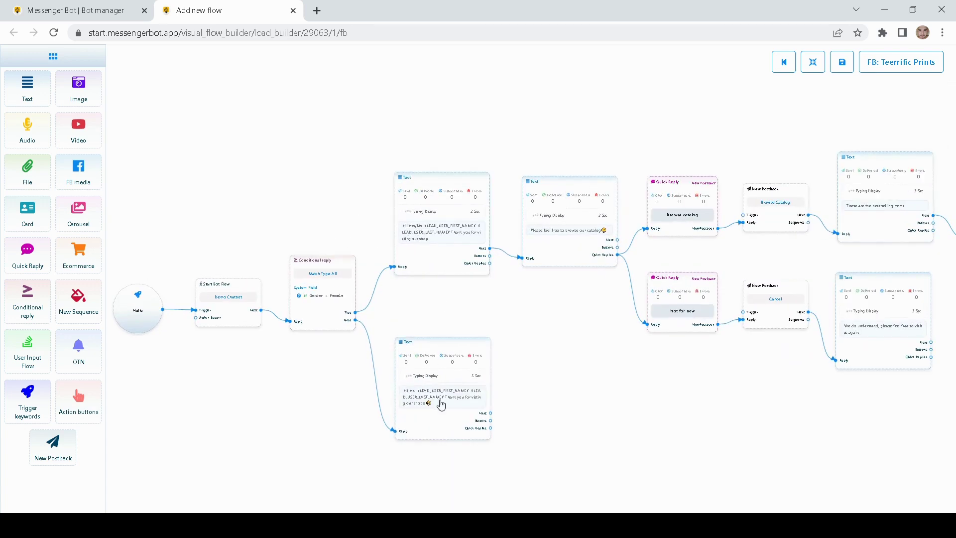
scroll(561, 325, up, 2)
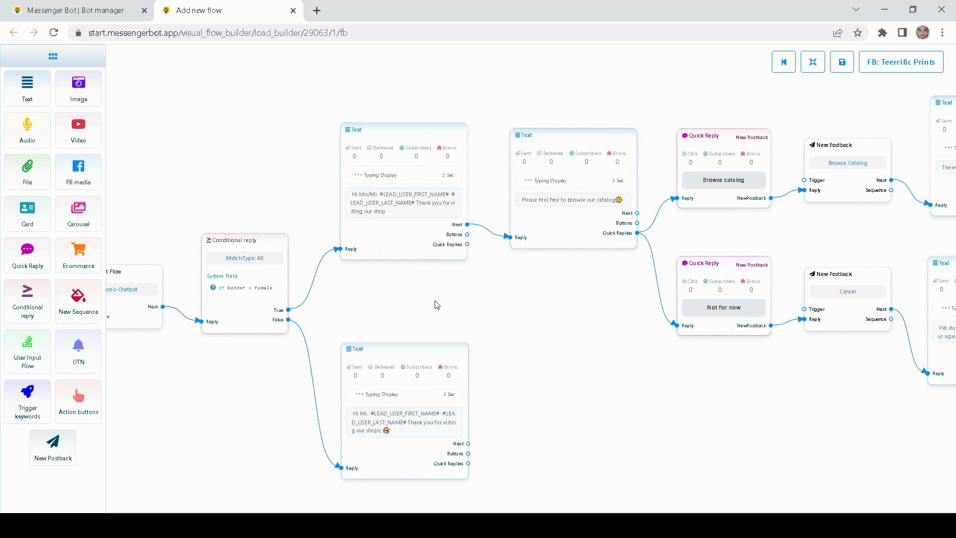
drag(563, 317, 373, 328)
drag(612, 120, 408, 145)
drag(523, 111, 232, 184)
scroll(371, 149, down, 4)
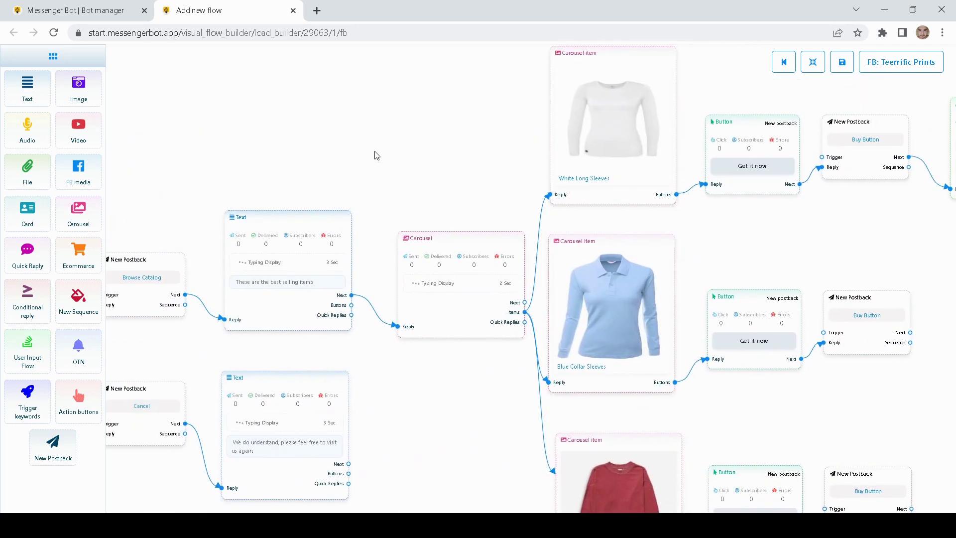
scroll(402, 149, up, 2)
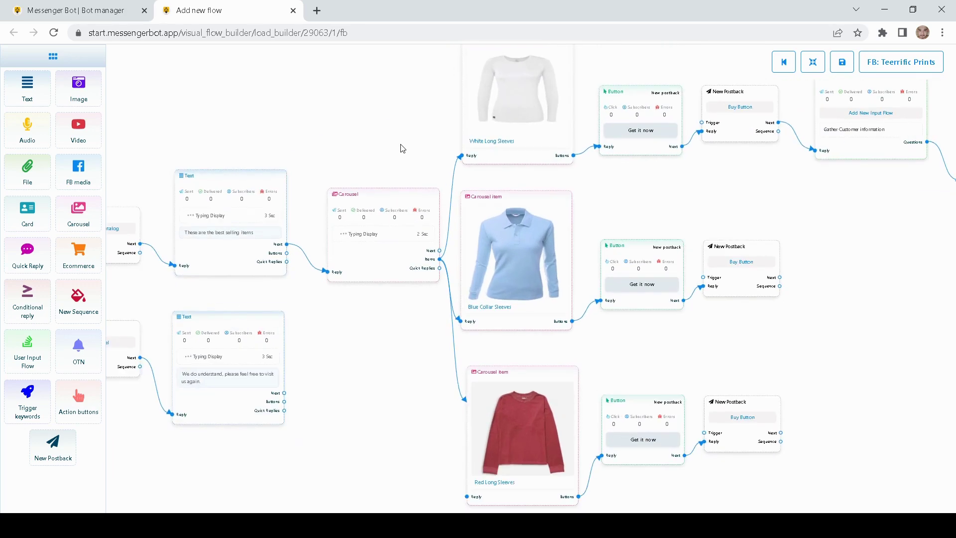
scroll(408, 156, up, 1)
drag(409, 160, 335, 186)
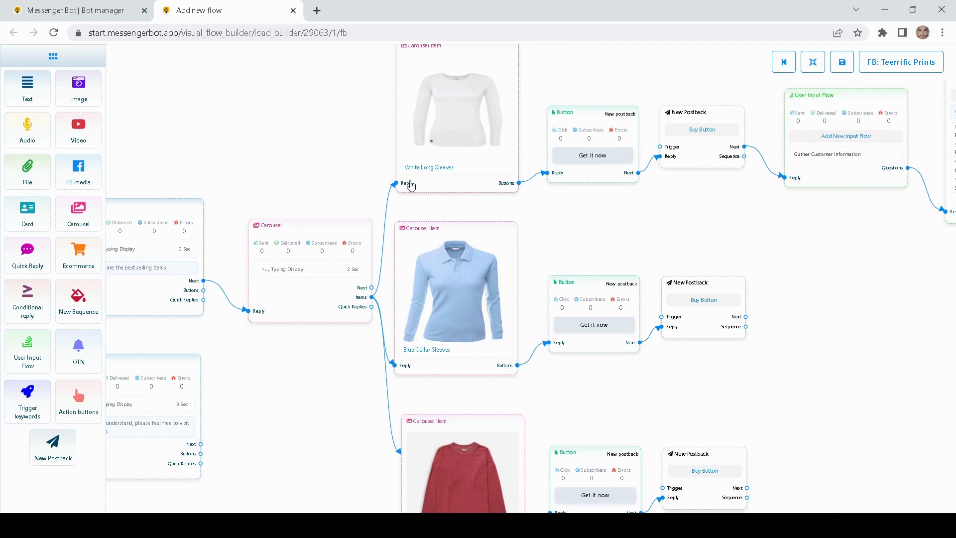
drag(854, 258, 597, 260)
drag(725, 284, 475, 331)
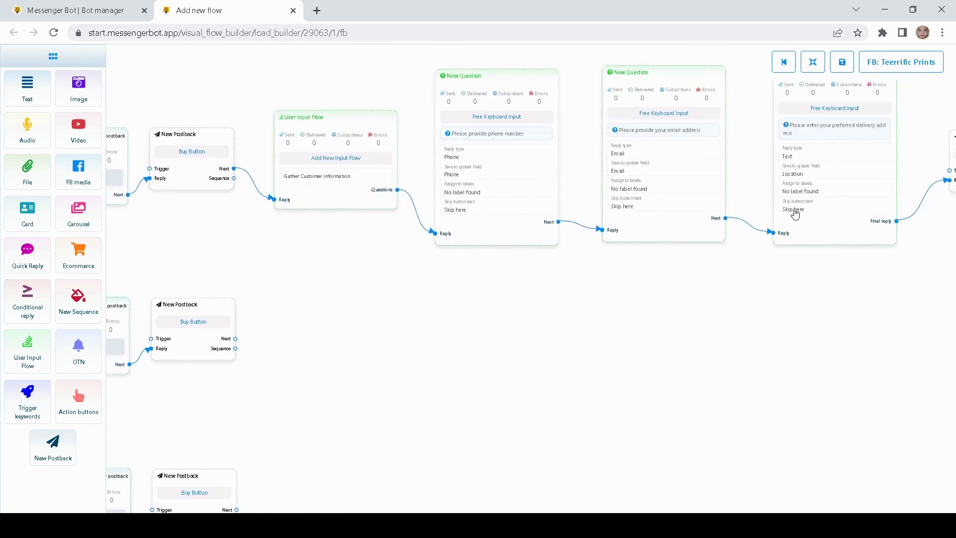
drag(746, 316, 509, 343)
drag(706, 340, 594, 339)
drag(712, 342, 814, 334)
drag(432, 334, 591, 337)
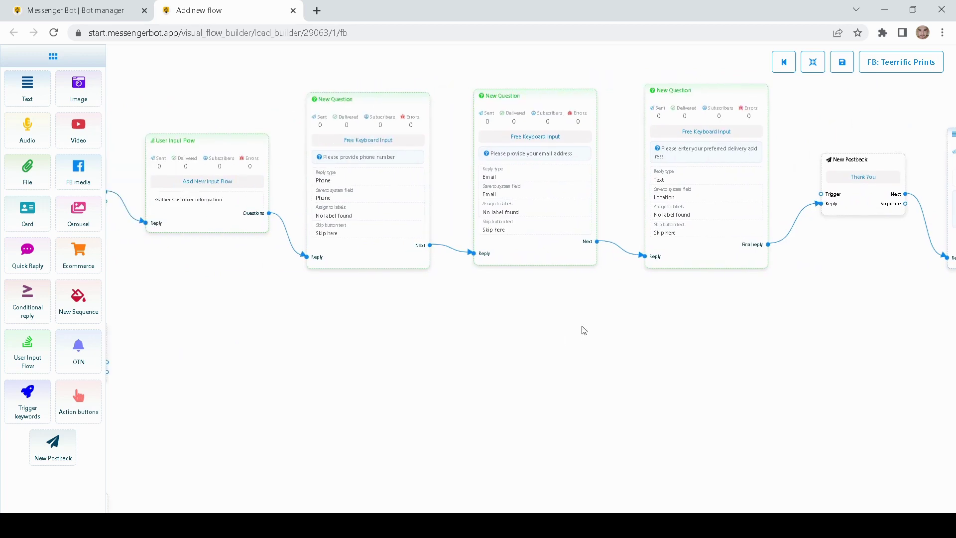
drag(330, 335, 438, 317)
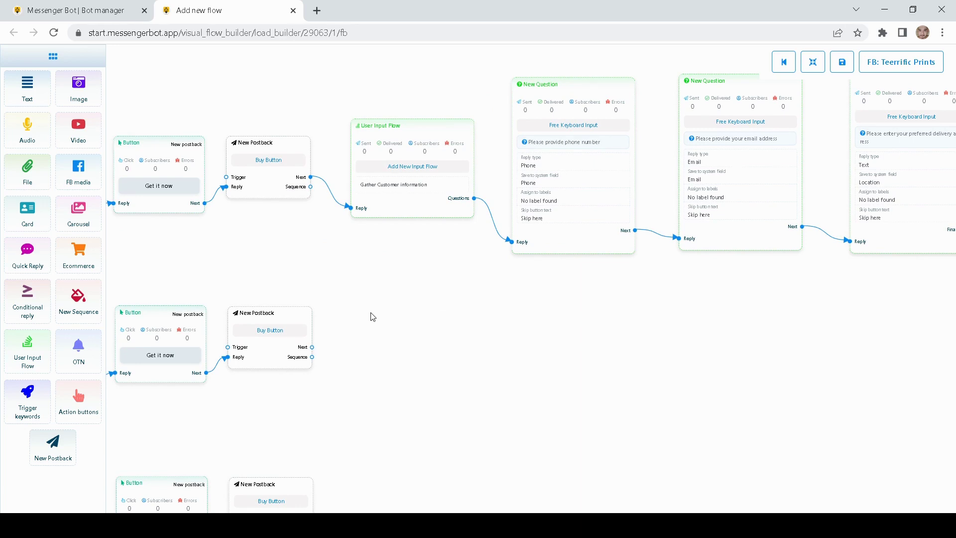
drag(351, 317, 399, 297)
drag(360, 263, 474, 237)
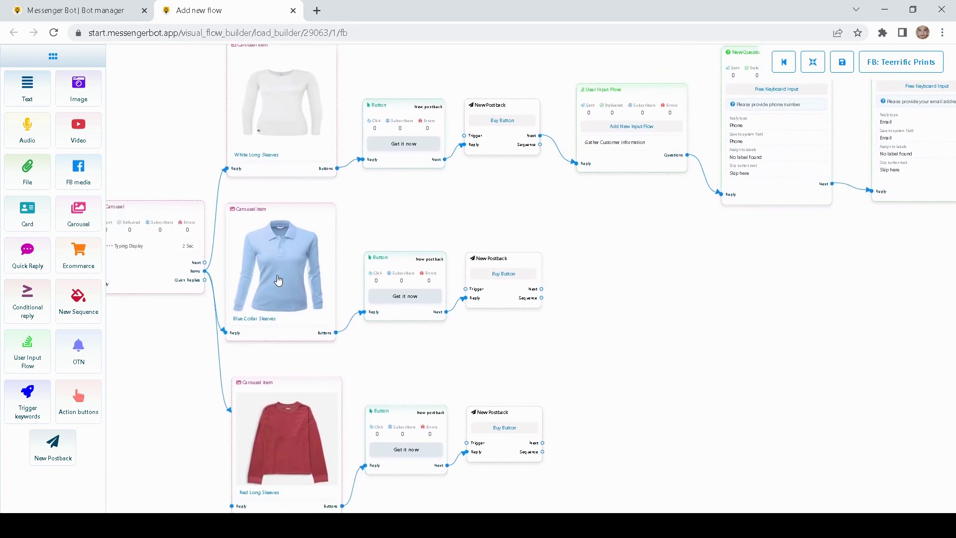
drag(670, 317, 549, 338)
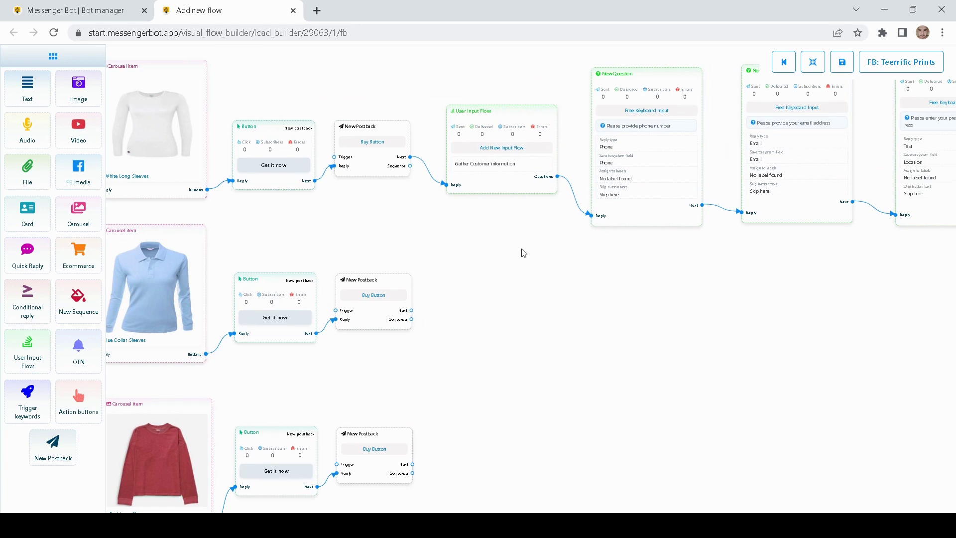
drag(523, 253, 494, 240)
- Clone the User Input Flow and place the copy beside the blue shirt's postback
right_click(473, 186)
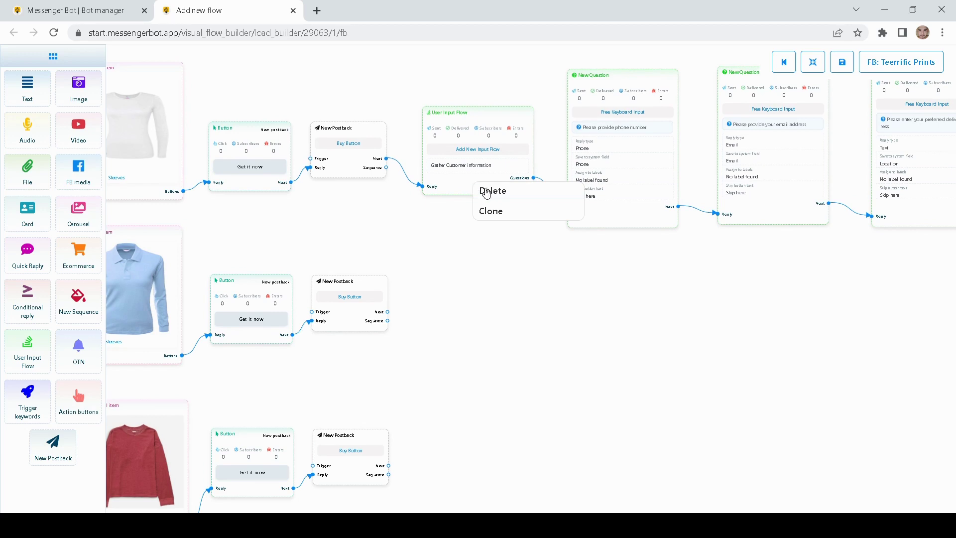
click(495, 213)
mouse_move(495, 216)
mouse_down()
mouse_move(482, 232)
mouse_move(496, 377)
mouse_up()
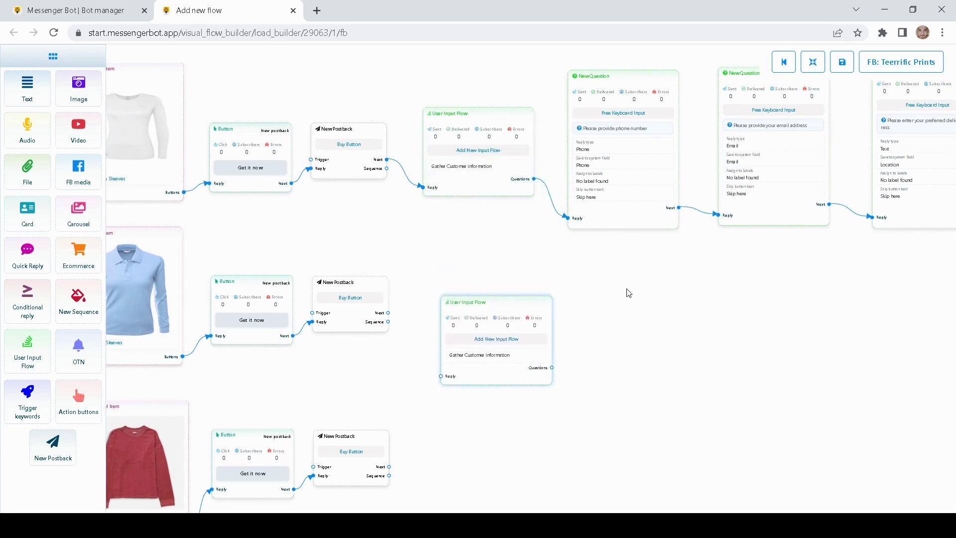
drag(628, 293, 636, 255)
drag(482, 201, 533, 233)
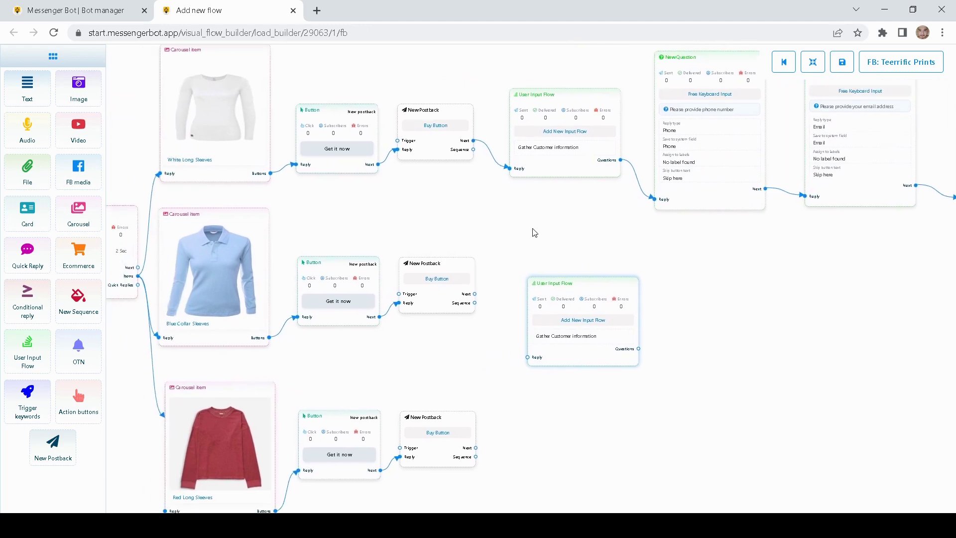
drag(568, 304, 554, 292)
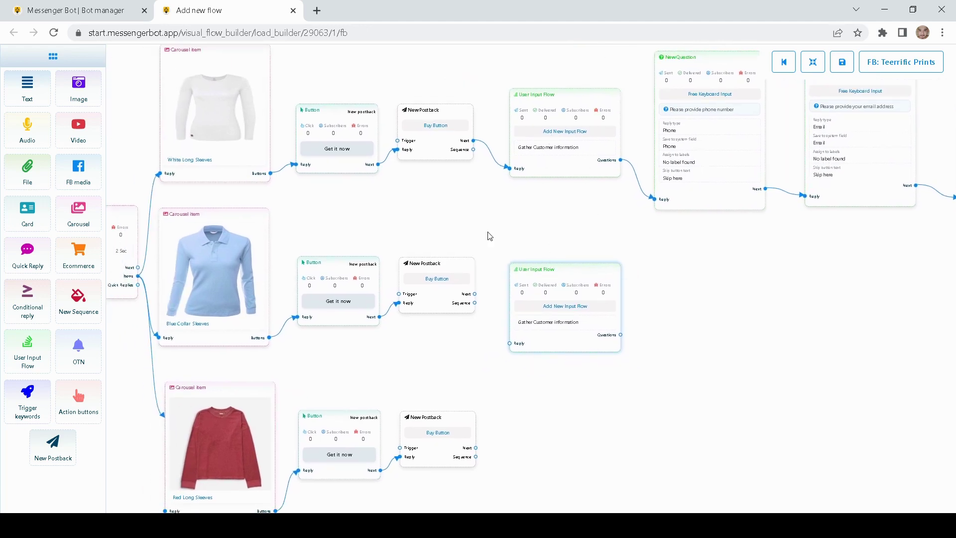
drag(488, 235, 566, 239)
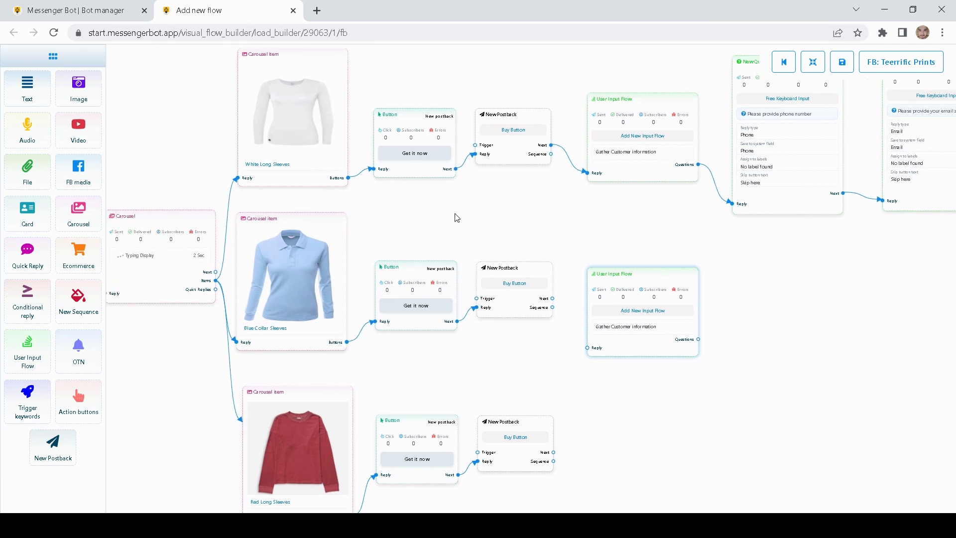
drag(493, 220, 397, 217)
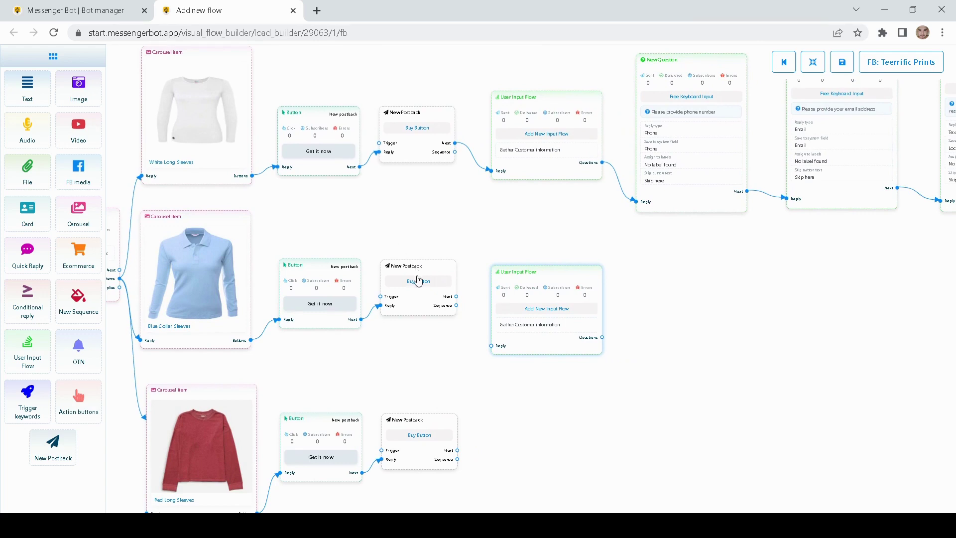
drag(488, 233, 444, 177)
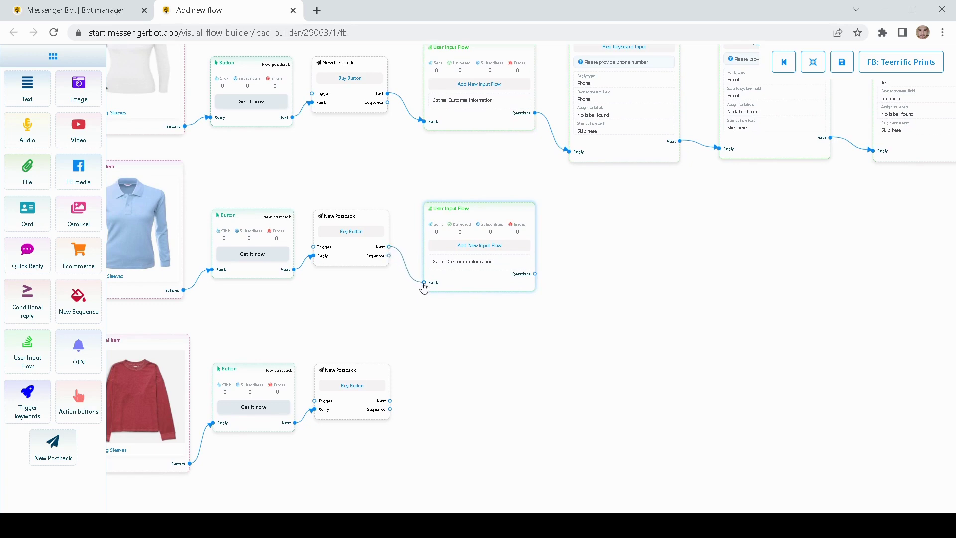
drag(649, 237, 501, 260)
- Clone the phone question, link it to the lower input flow, and delete the stray empty node
right_click(492, 160)
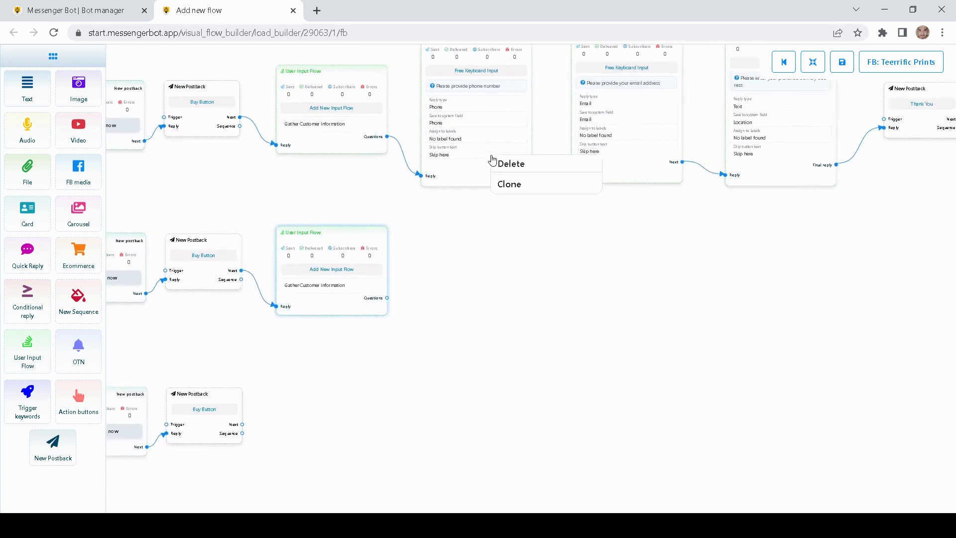
click(520, 187)
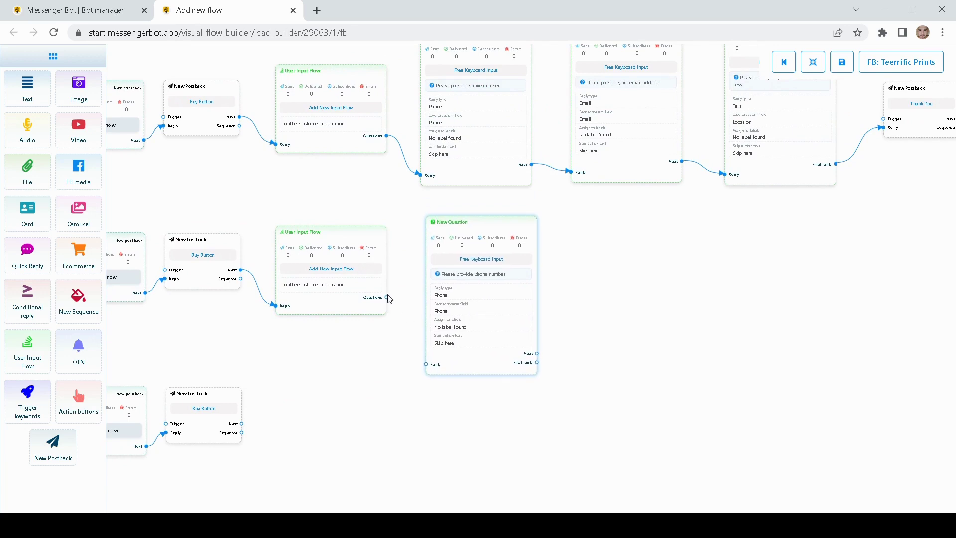
drag(404, 314, 426, 366)
drag(552, 299, 391, 313)
right_click(481, 321)
click(507, 331)
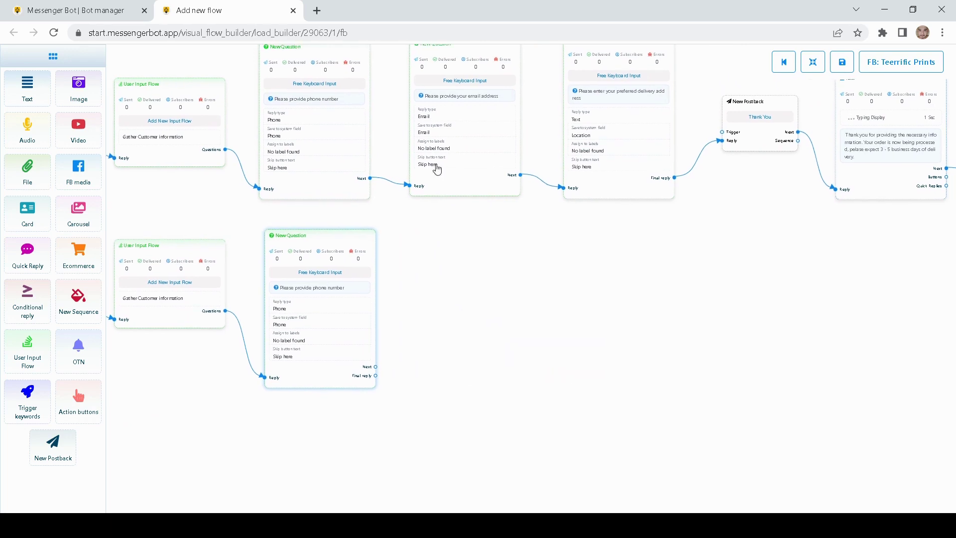
- Clone the email question, chain it after the phone copy, and delete the stray node
right_click(437, 169)
click(466, 188)
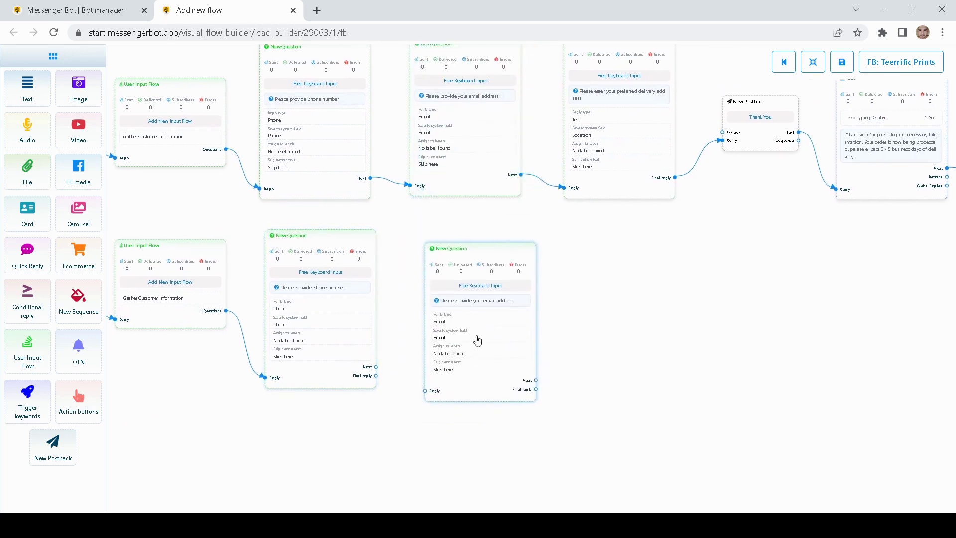
drag(377, 368, 426, 390)
right_click(497, 335)
click(510, 344)
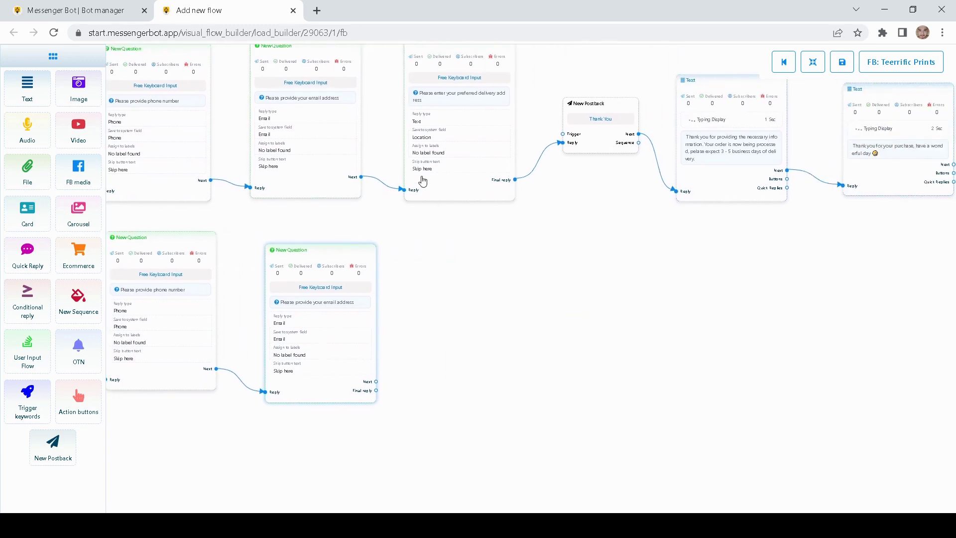
- Clone the delivery-address question, chain it after the email copy, and attach a postback
right_click(440, 159)
click(468, 187)
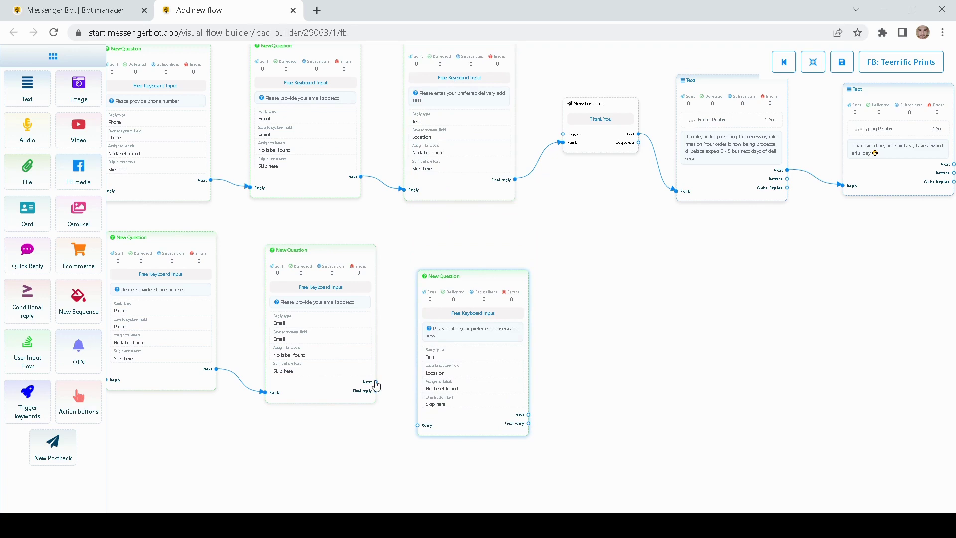
drag(376, 383, 417, 425)
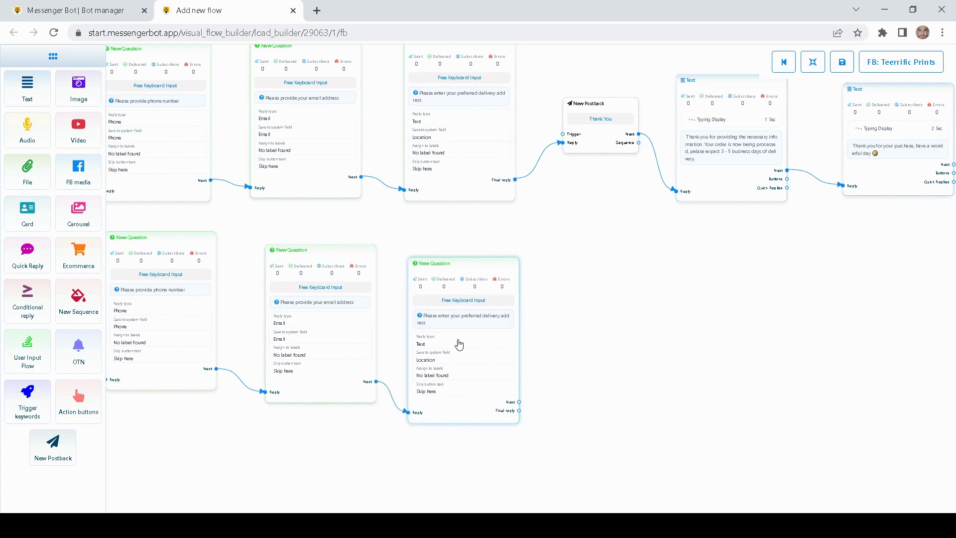
drag(458, 341, 455, 335)
drag(596, 293, 456, 282)
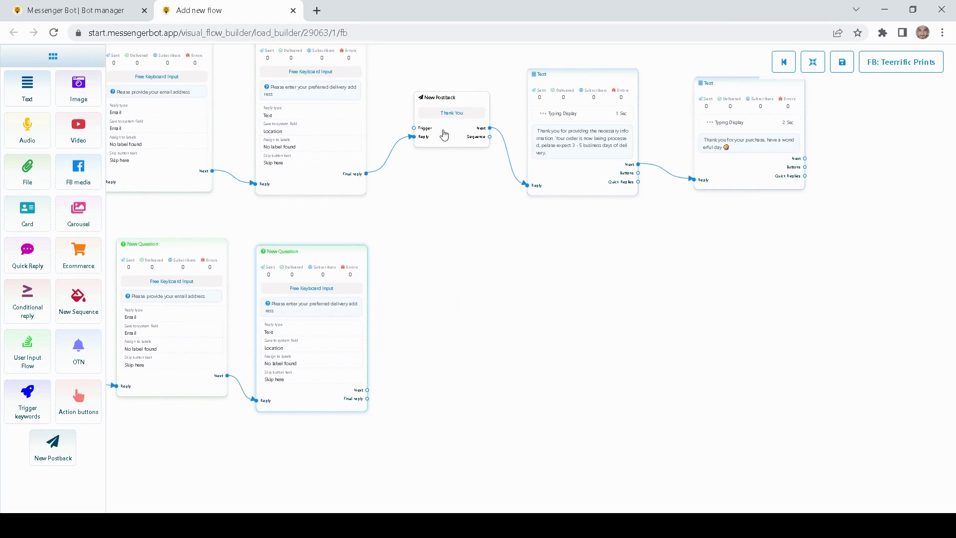
scroll(441, 256, down, 1)
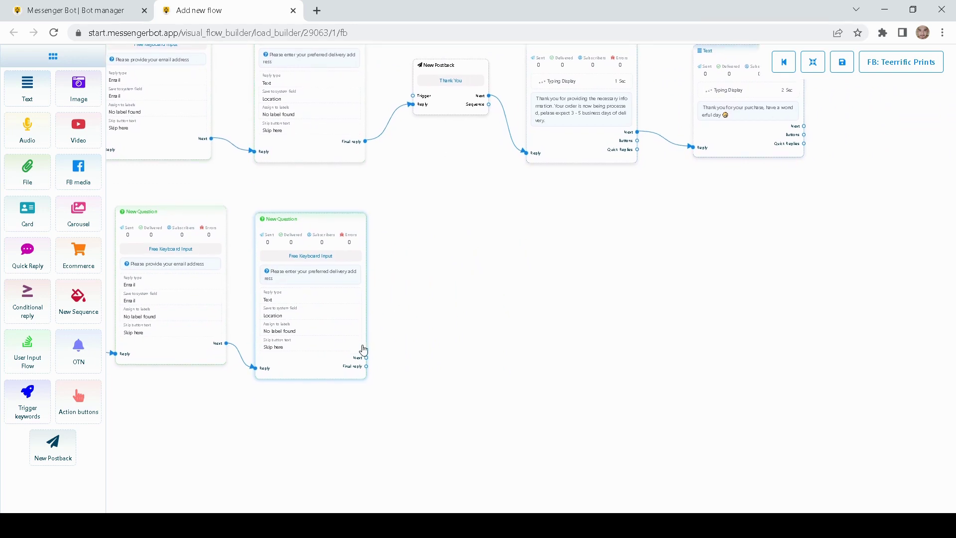
scroll(420, 313, up, 5)
drag(393, 339, 413, 340)
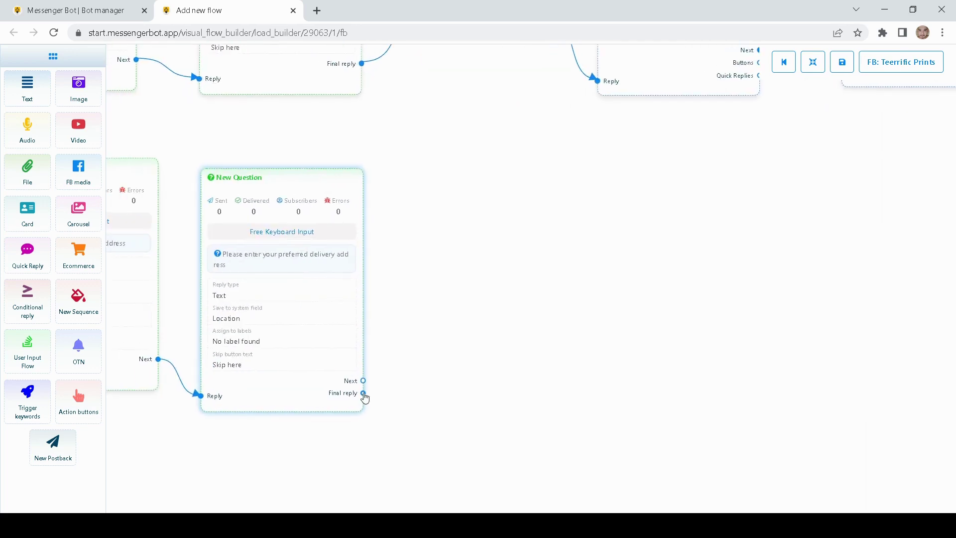
drag(364, 393, 438, 317)
- Position the new postback from the final reply and title it 'Thank You'
drag(551, 248, 444, 354)
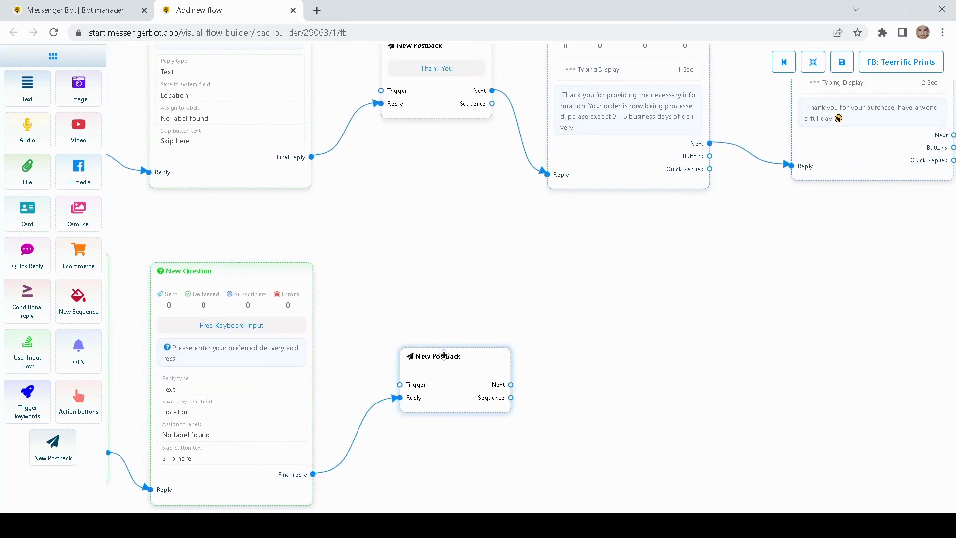
double_click(444, 355)
click(798, 119)
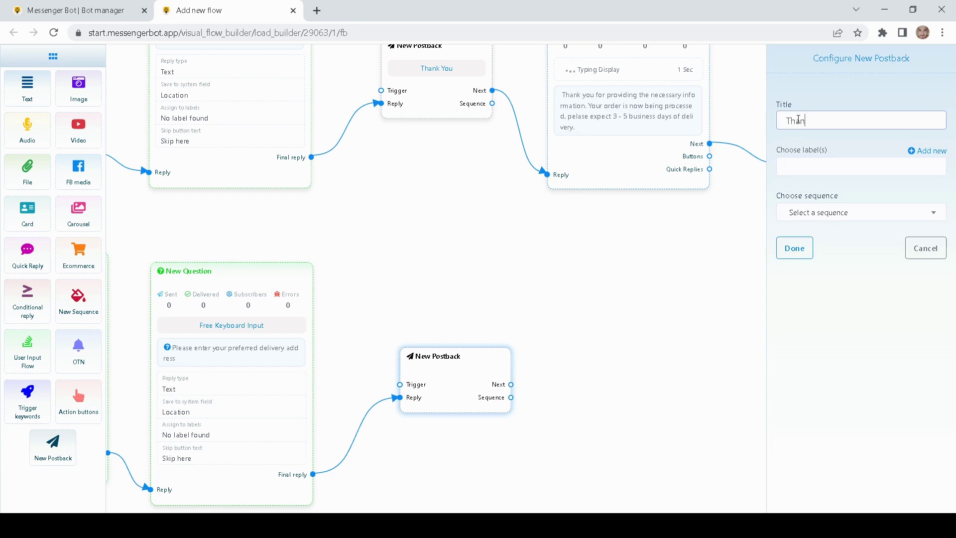
triple_click(849, 125)
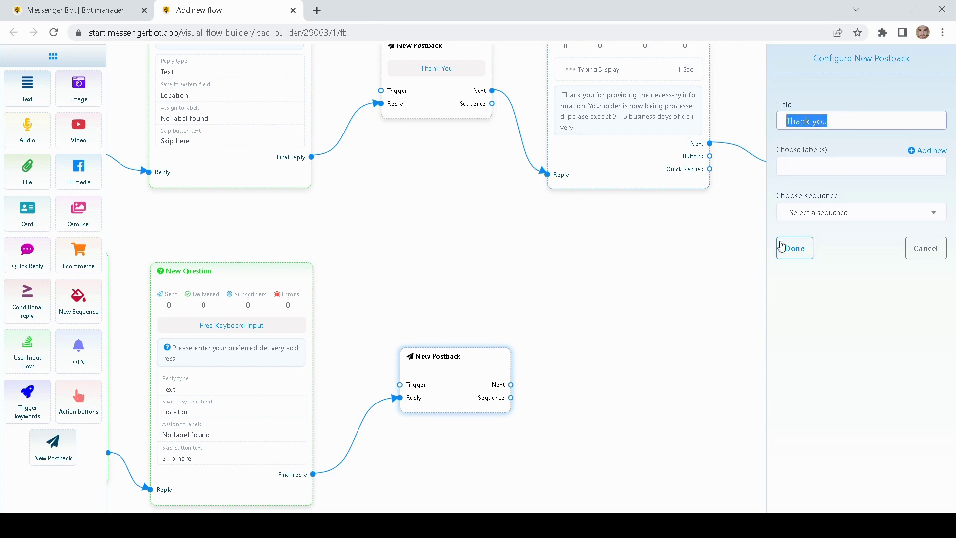
click(794, 249)
drag(470, 339, 454, 339)
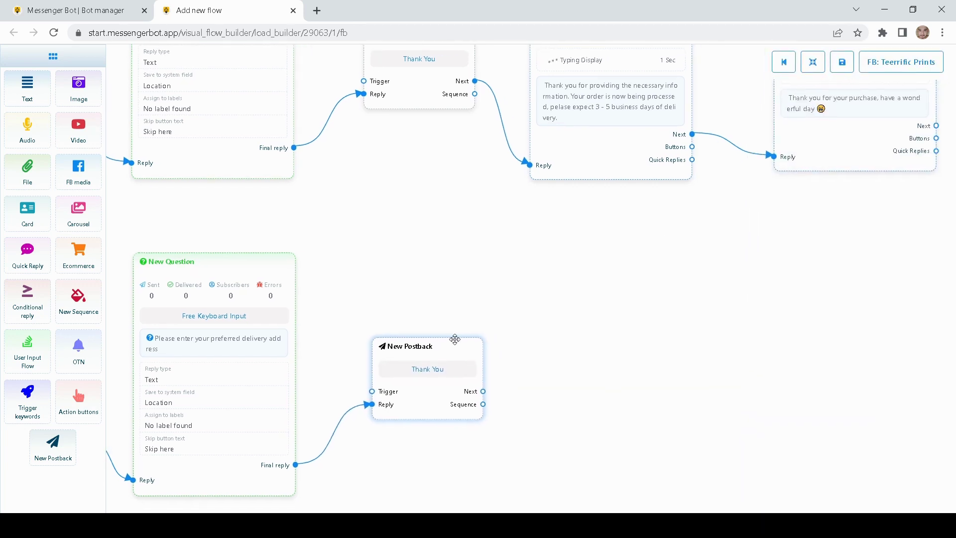
right_click(616, 122)
- Clone the order-processing message and connect the Thank You postback to the copy
mouse_move(684, 281)
mouse_down()
mouse_move(636, 380)
mouse_move(640, 325)
mouse_up()
right_click(567, 212)
click(590, 235)
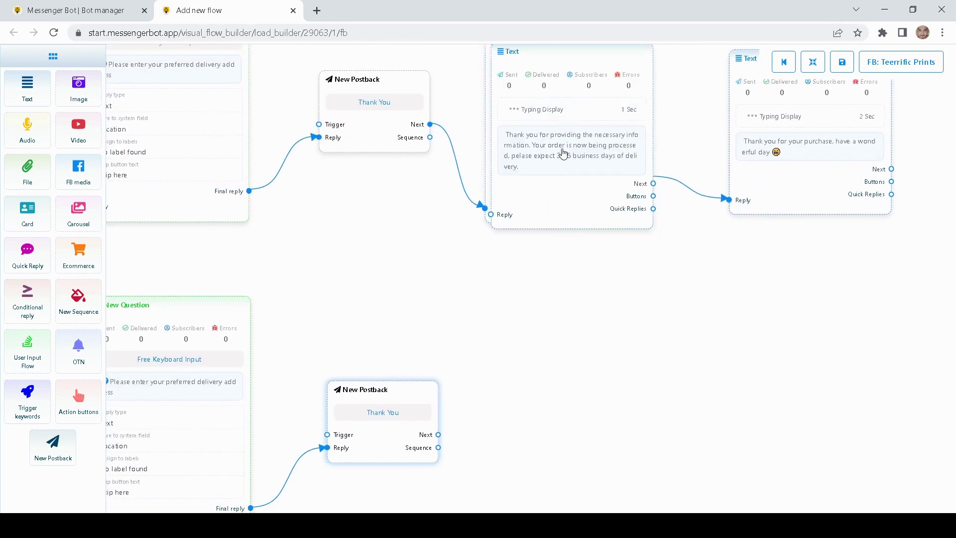
drag(561, 156, 573, 429)
drag(486, 330, 481, 274)
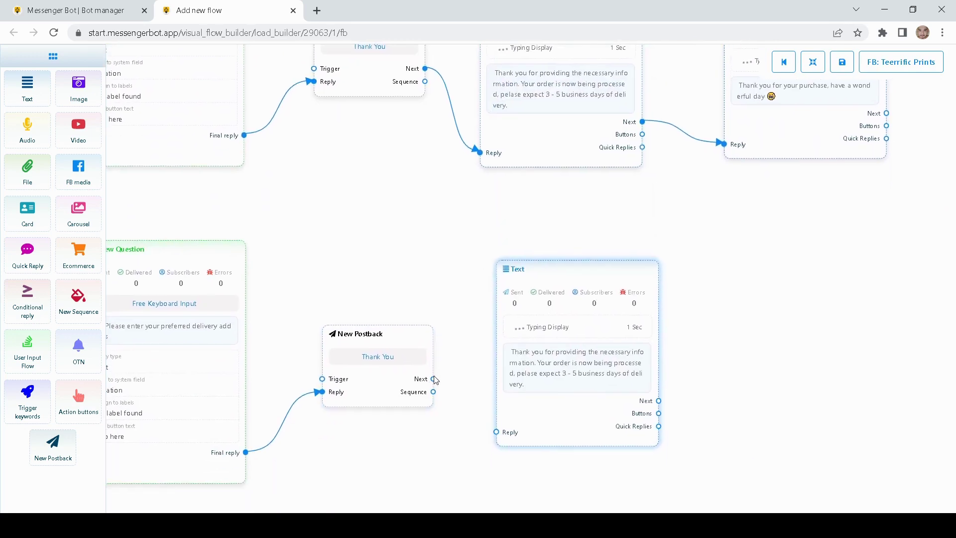
drag(433, 379, 496, 431)
- Clone the purchase thank-you message and chain it after the copied order-processing message
drag(774, 270, 554, 284)
right_click(570, 149)
click(608, 178)
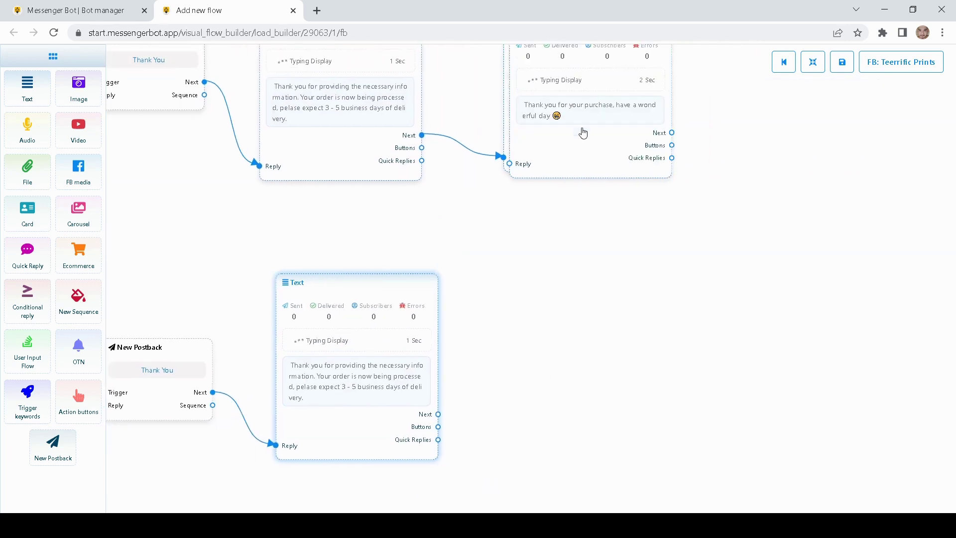
mouse_move(580, 133)
mouse_down()
mouse_move(588, 394)
mouse_move(560, 411)
mouse_up()
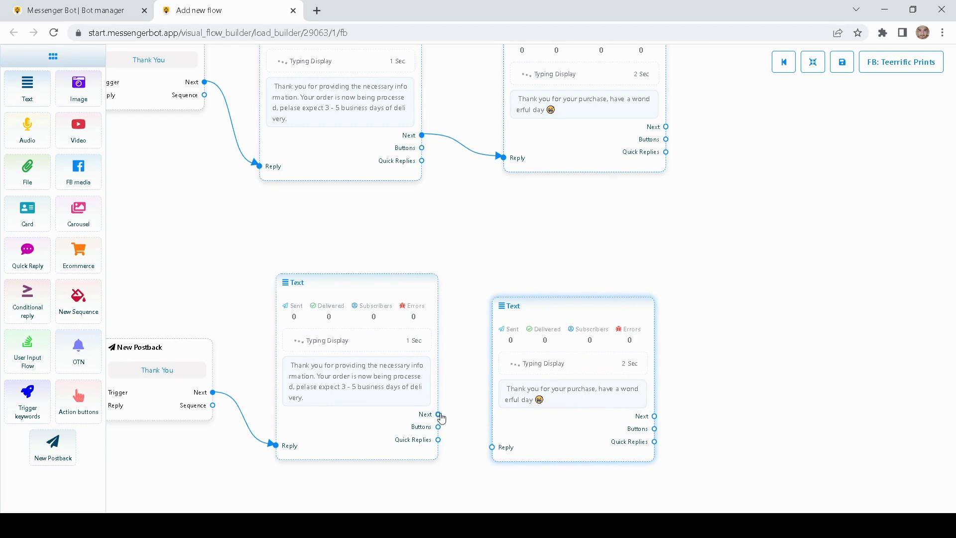
drag(438, 414, 492, 447)
drag(249, 282, 512, 223)
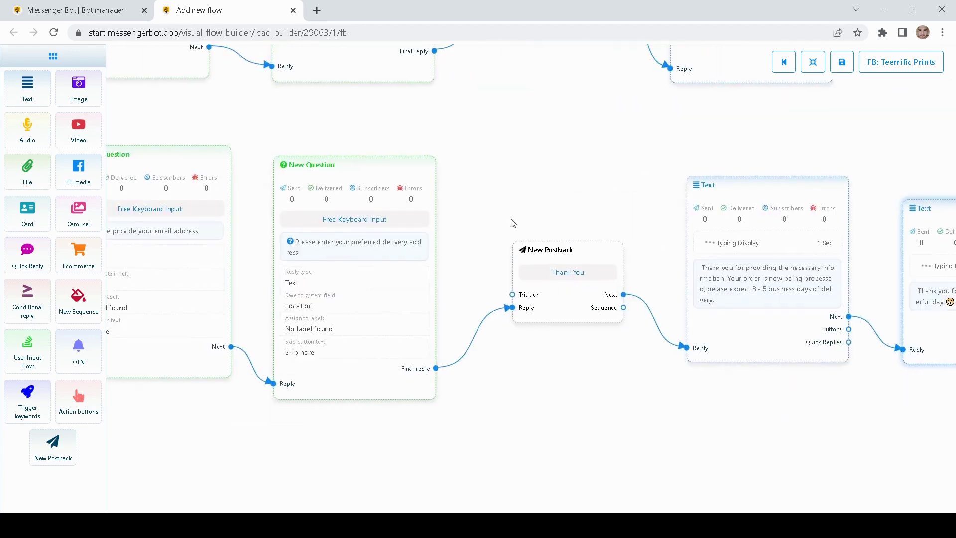
- Clone the User Input Flow node and link the third Buy Button postback to it
scroll(501, 224, down, 7)
drag(496, 352, 824, 368)
scroll(497, 395, up, 4)
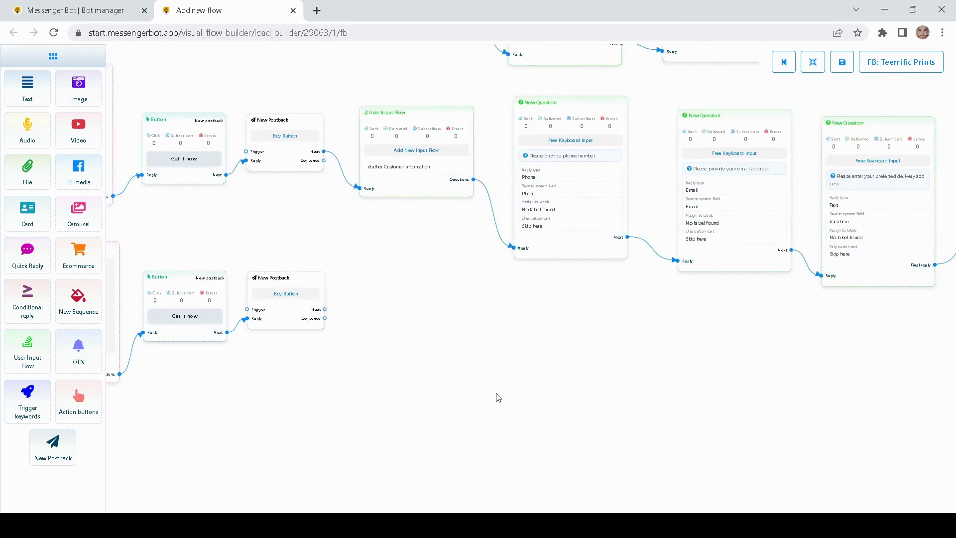
drag(383, 331, 429, 371)
right_click(467, 228)
click(481, 252)
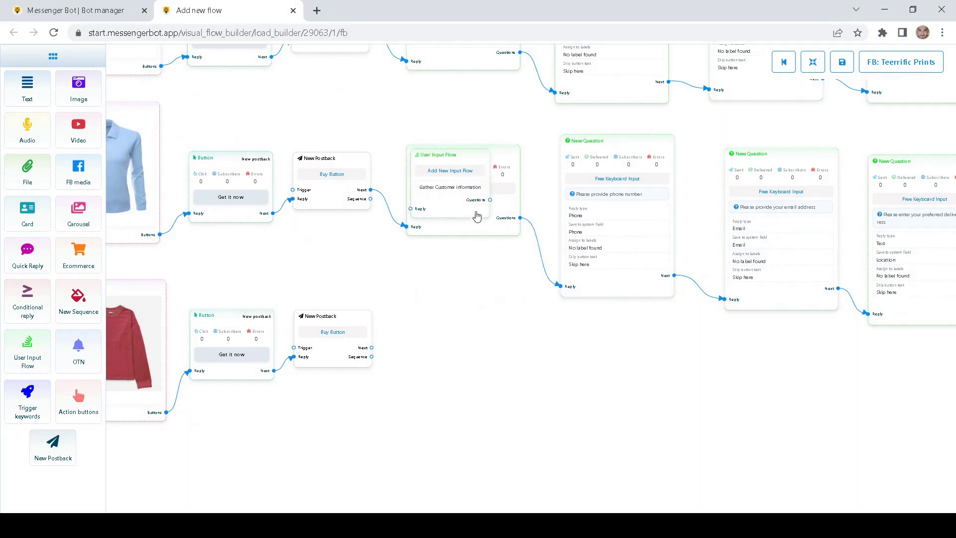
mouse_move(371, 352)
mouse_down()
mouse_move(408, 371)
mouse_move(383, 350)
mouse_move(448, 405)
mouse_up()
scroll(383, 350, up, 2)
drag(712, 370, 539, 359)
- Clone the phone-number question, connect it to the copied input flow, and delete the stray empty question
right_click(525, 256)
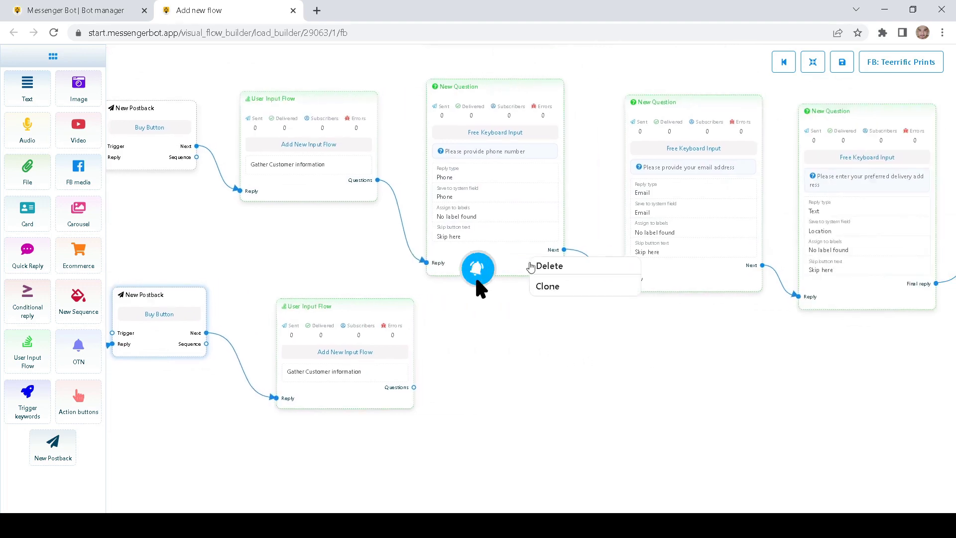
click(566, 290)
drag(508, 235, 529, 456)
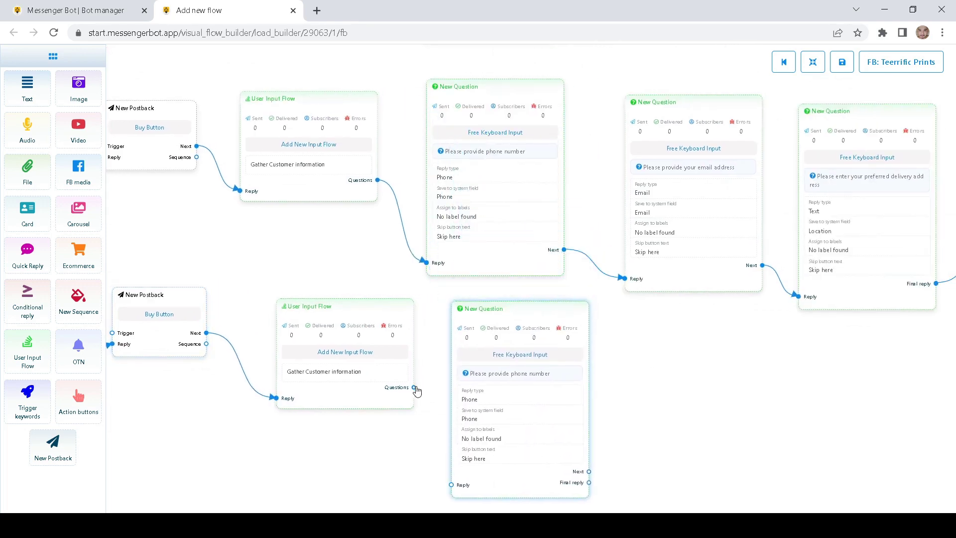
drag(415, 388, 452, 485)
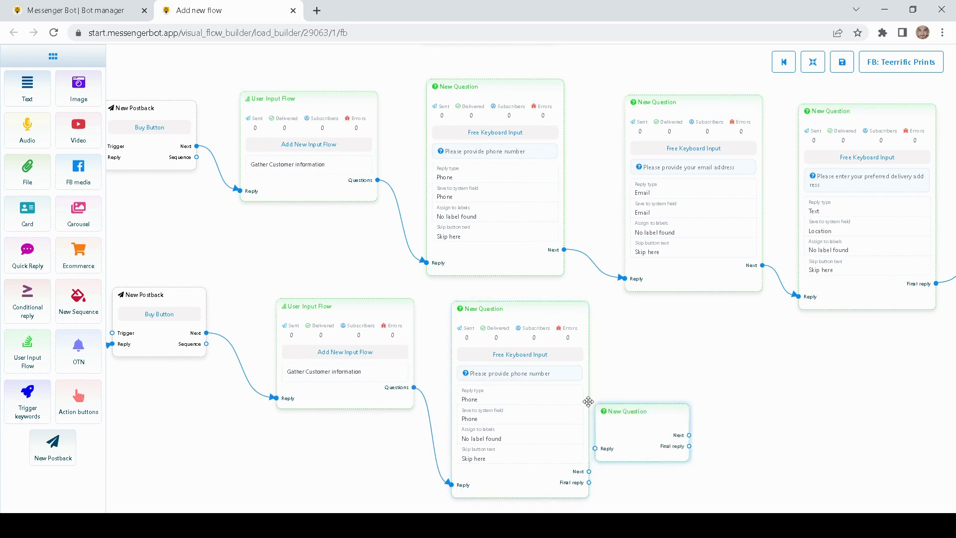
mouse_move(588, 401)
mouse_down()
mouse_move(556, 401)
mouse_move(644, 397)
mouse_up()
right_click(646, 399)
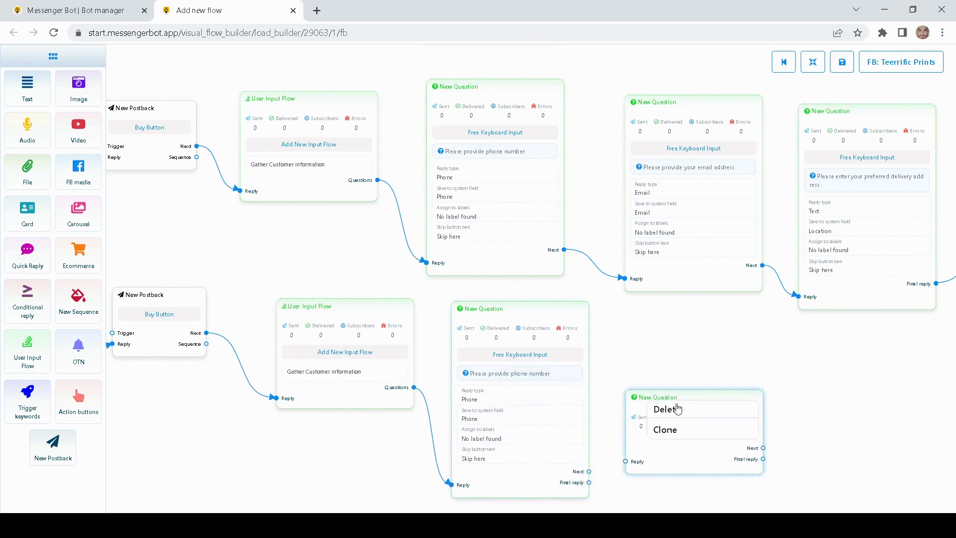
click(677, 408)
- Clone the email question, link the phone copy to it, and delete another stray empty question
mouse_move(719, 361)
mouse_down()
mouse_move(535, 279)
mouse_move(505, 179)
mouse_move(508, 337)
mouse_move(460, 395)
mouse_up()
right_click(506, 176)
click(525, 213)
drag(391, 380, 437, 423)
drag(669, 321, 550, 339)
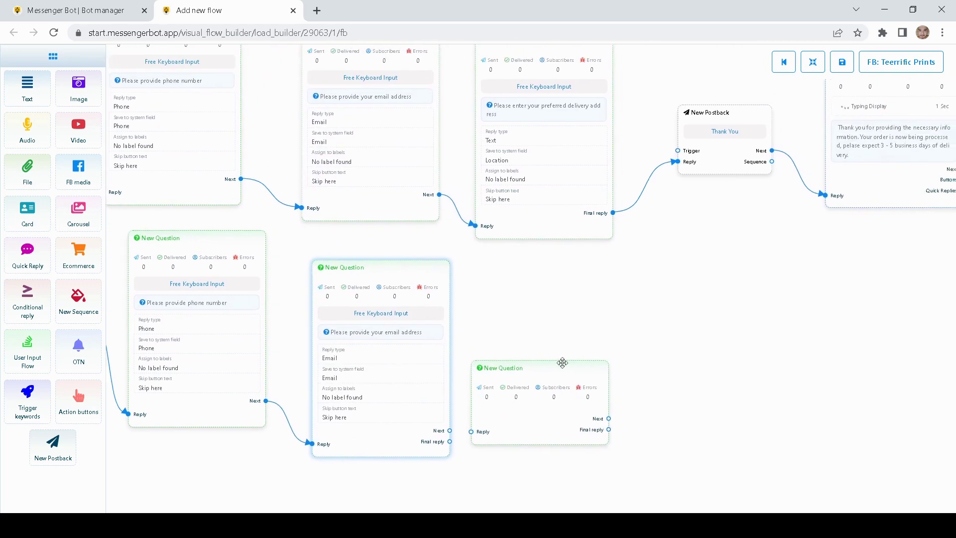
right_click(548, 373)
click(557, 380)
- Clone the delivery-address question, link it after the email copy, and add a postback after its final reply
drag(539, 294, 484, 271)
right_click(488, 174)
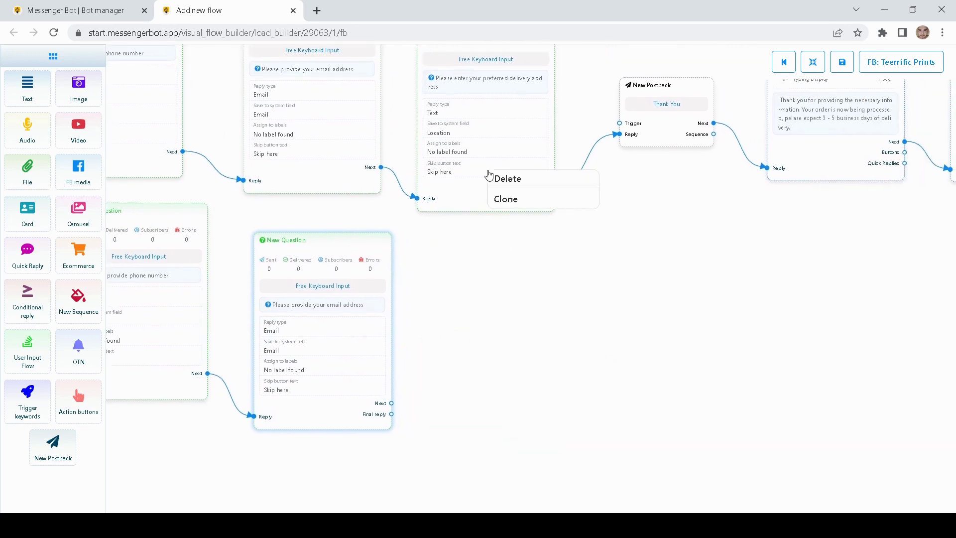
click(514, 202)
mouse_move(478, 148)
mouse_down()
mouse_move(501, 367)
mouse_move(494, 390)
mouse_move(489, 370)
mouse_move(486, 394)
mouse_up()
drag(410, 328, 402, 308)
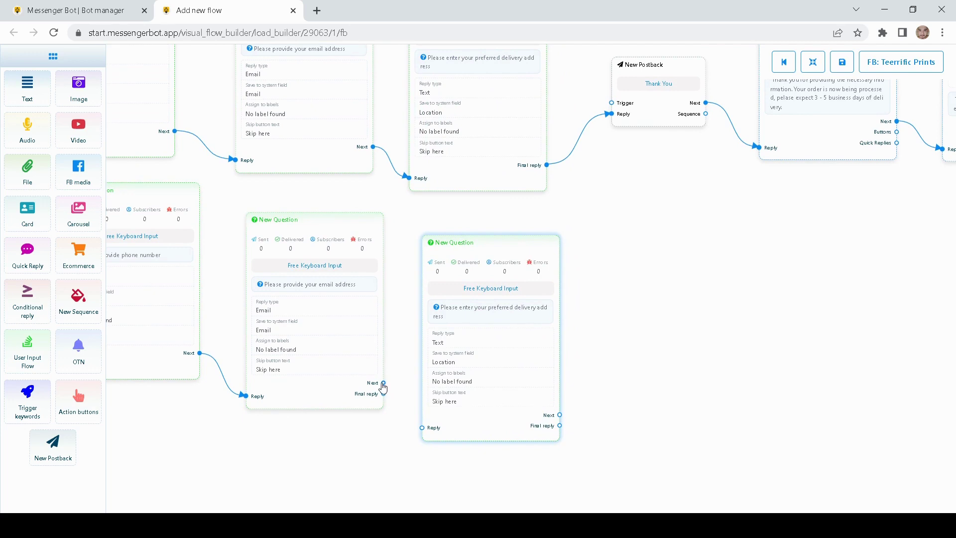
drag(383, 383, 423, 428)
drag(648, 327, 490, 326)
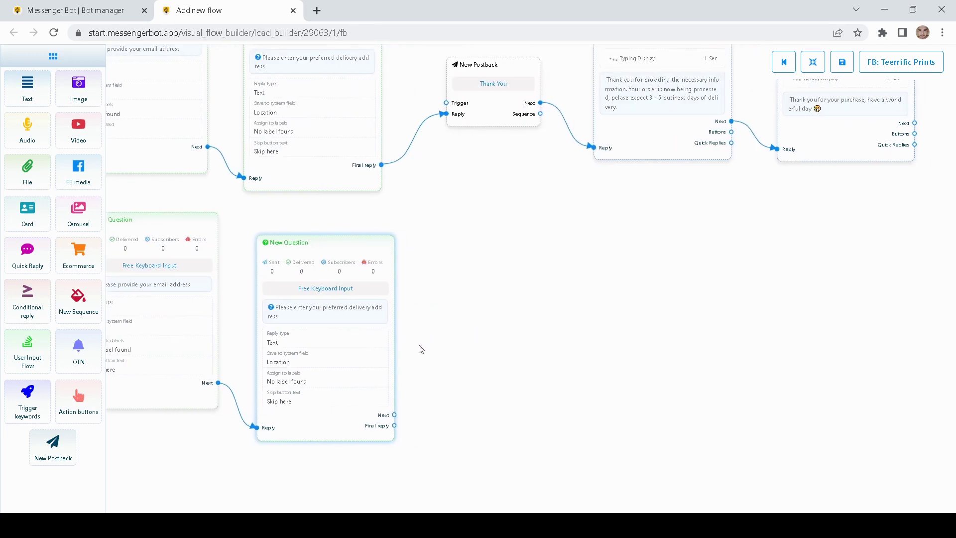
drag(395, 426, 521, 368)
- Move the new postback into place and title it 'Thank You'
drag(563, 395, 487, 315)
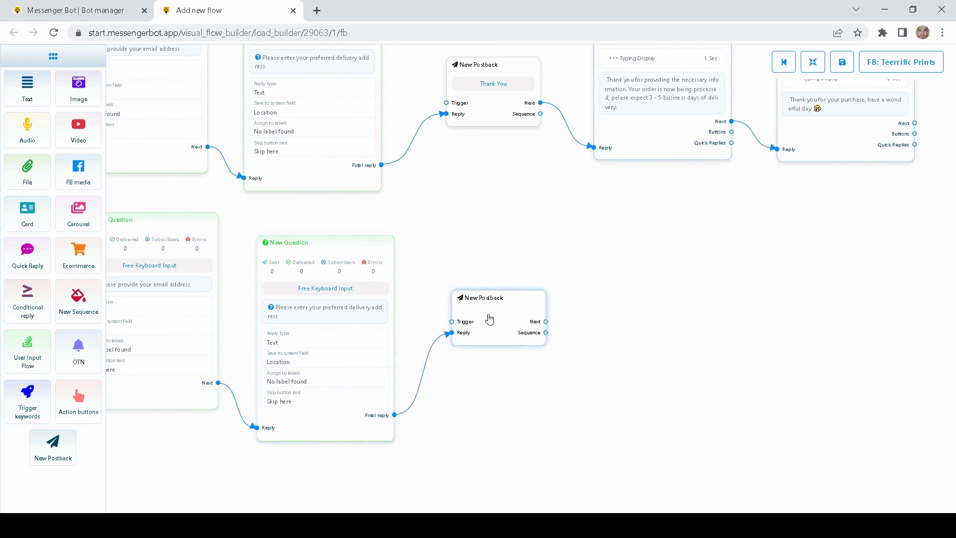
double_click(508, 331)
text(Thank You)
click(794, 247)
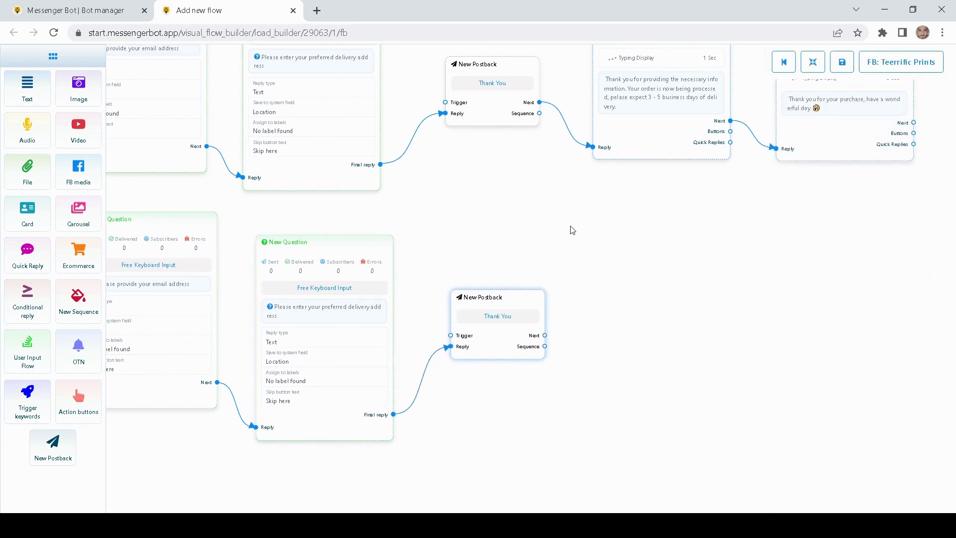
- Clone the order-processing message and link the Thank You postback to the copy
right_click(587, 112)
click(610, 136)
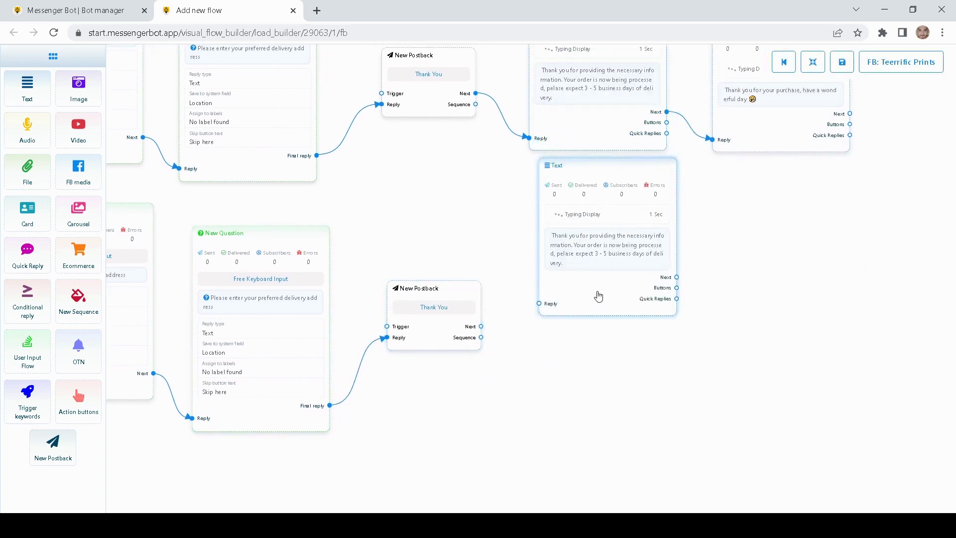
drag(481, 326, 531, 388)
- Clone the purchase thank-you message and connect it after the order-confirmation copy
drag(758, 320, 606, 317)
right_click(615, 126)
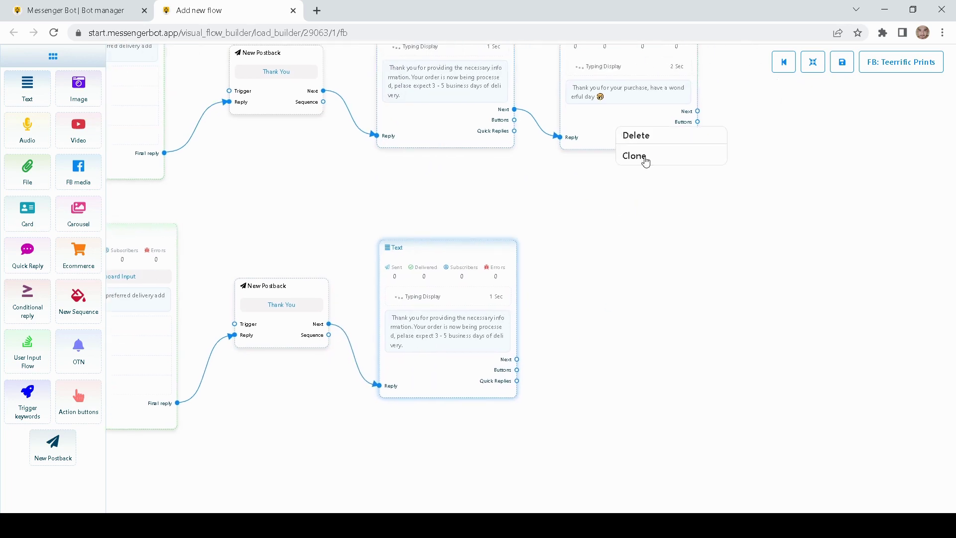
click(637, 157)
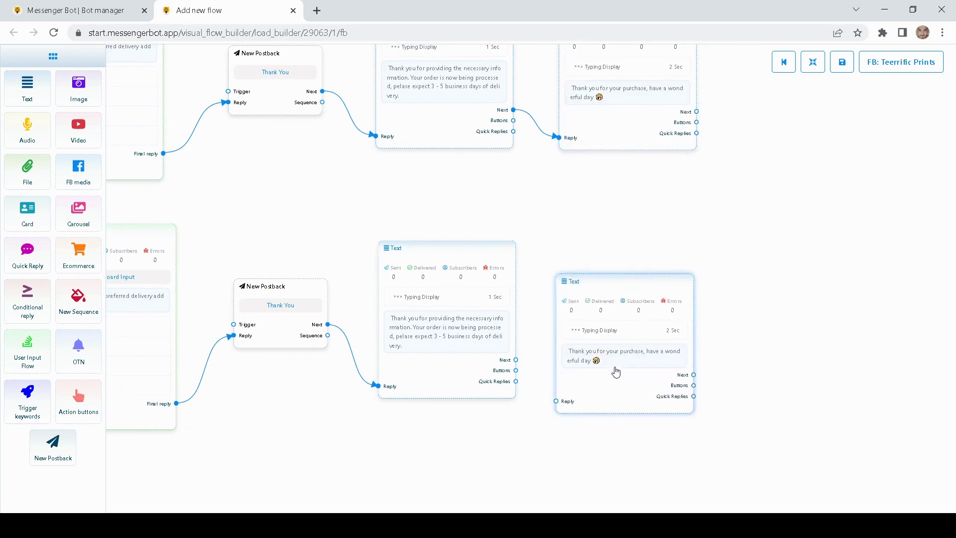
drag(516, 359, 564, 394)
drag(337, 215, 466, 235)
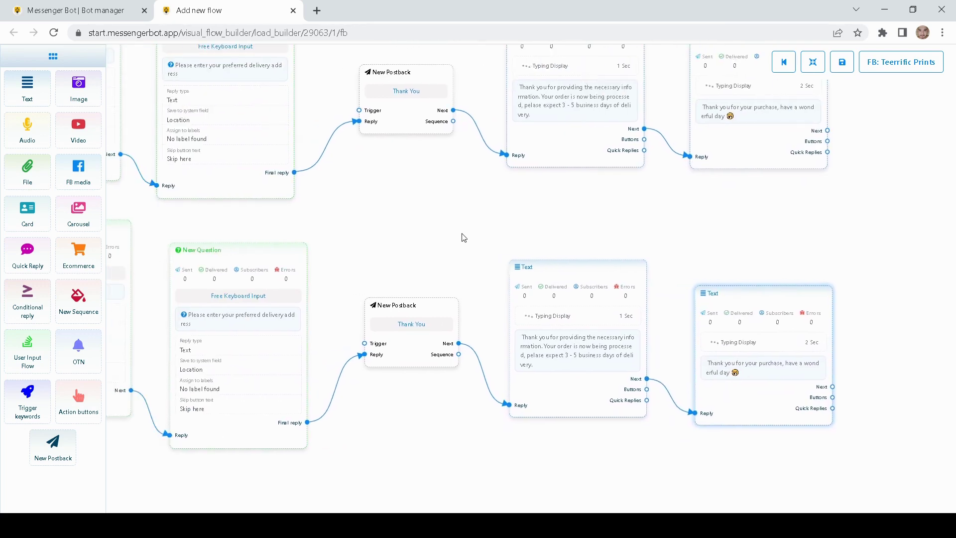
- Pan across the shirt carousel, start, button, postback and user input flow nodes to review them
scroll(453, 212, down, 5)
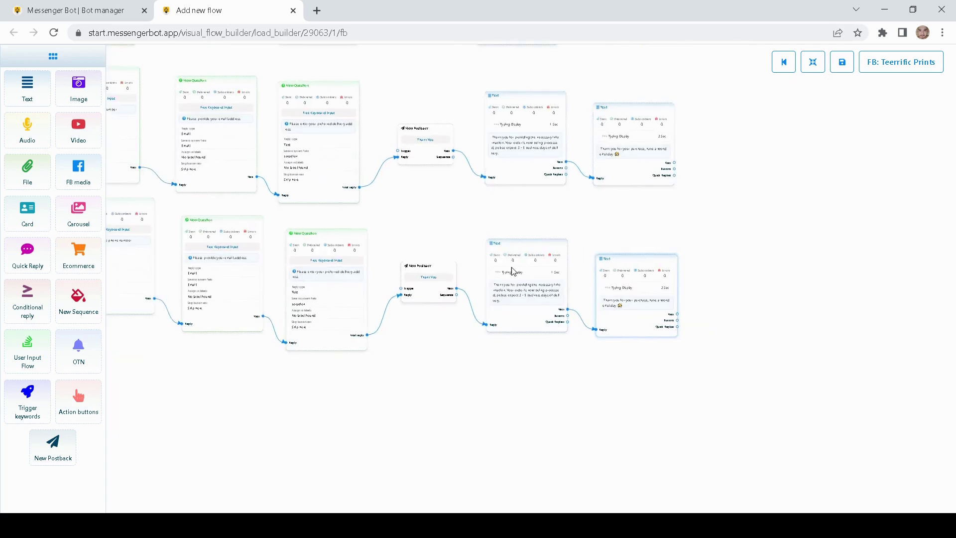
scroll(473, 178, down, 3)
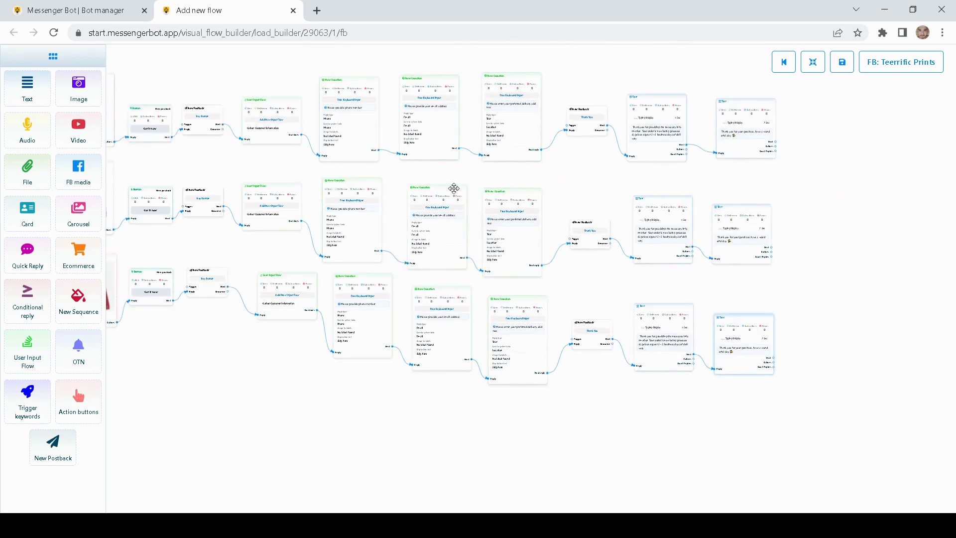
drag(307, 169, 403, 207)
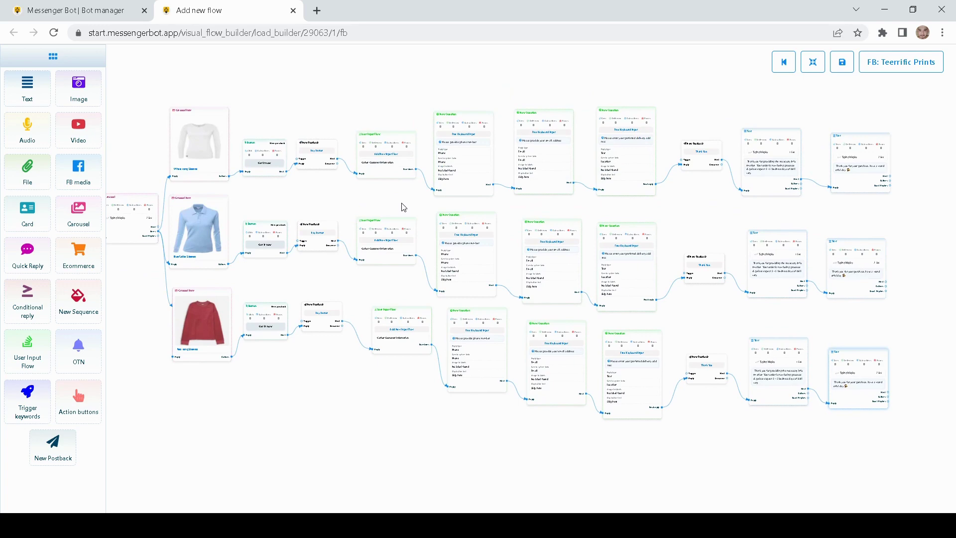
scroll(401, 206, down, 1)
drag(312, 204, 539, 197)
drag(288, 133, 498, 186)
scroll(499, 189, up, 3)
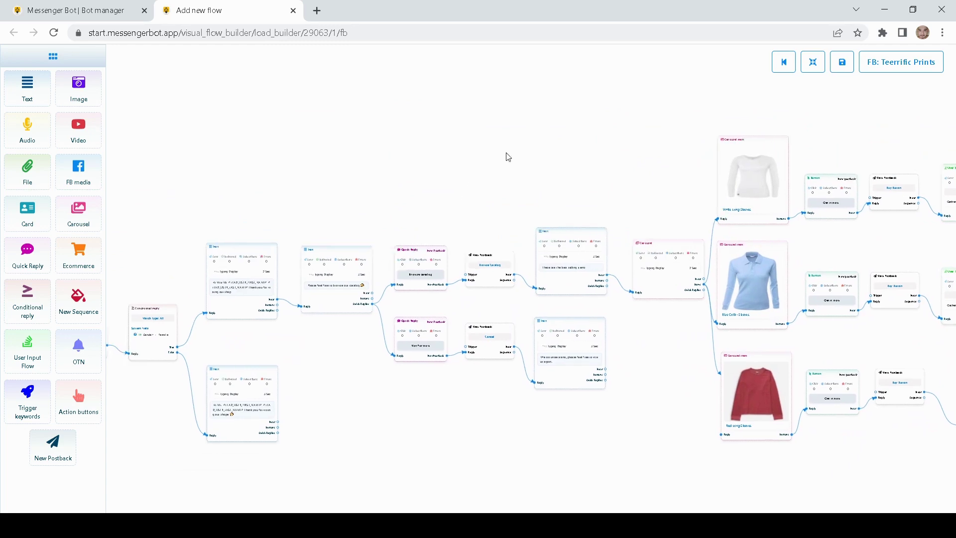
drag(655, 108, 734, 63)
drag(327, 125, 416, 169)
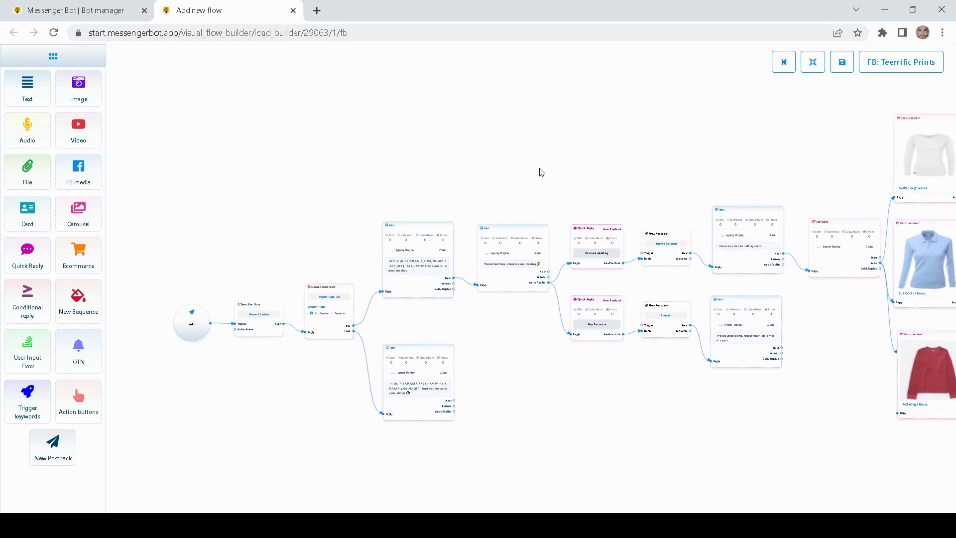
drag(542, 173, 391, 169)
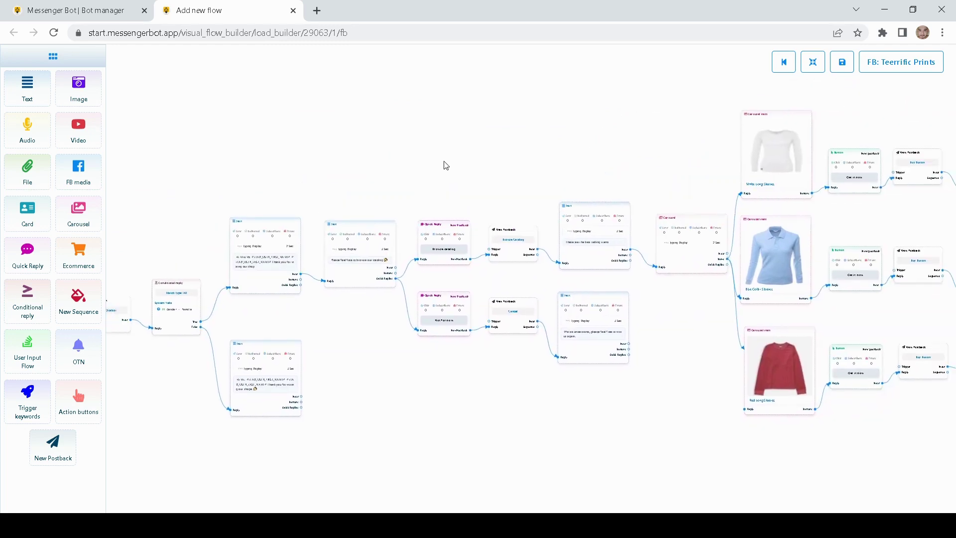
drag(537, 147, 450, 168)
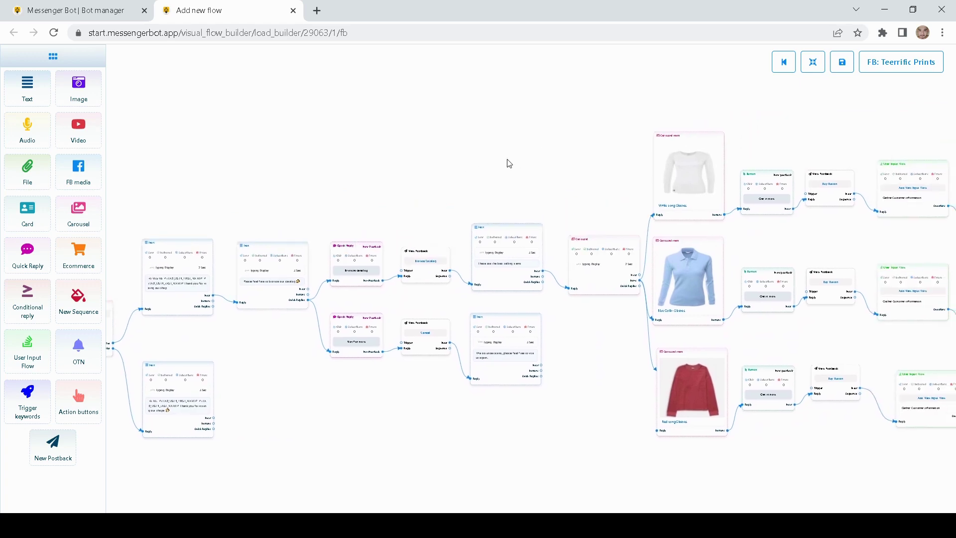
drag(668, 110, 587, 129)
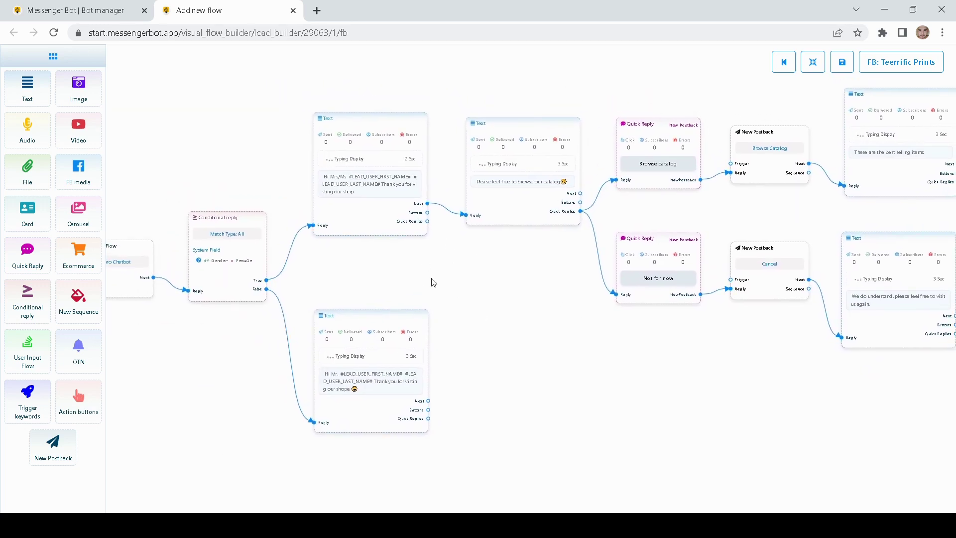
- Review the greeting, quick reply and carousel nodes, then open the FB: Teerrific Prints page
drag(434, 283, 371, 258)
drag(449, 256, 386, 290)
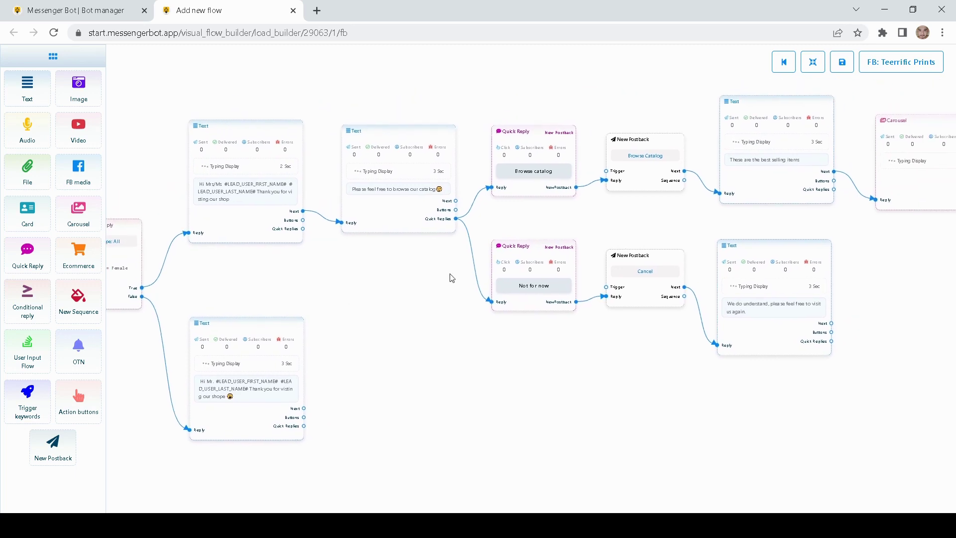
drag(450, 275, 642, 229)
drag(440, 322, 445, 354)
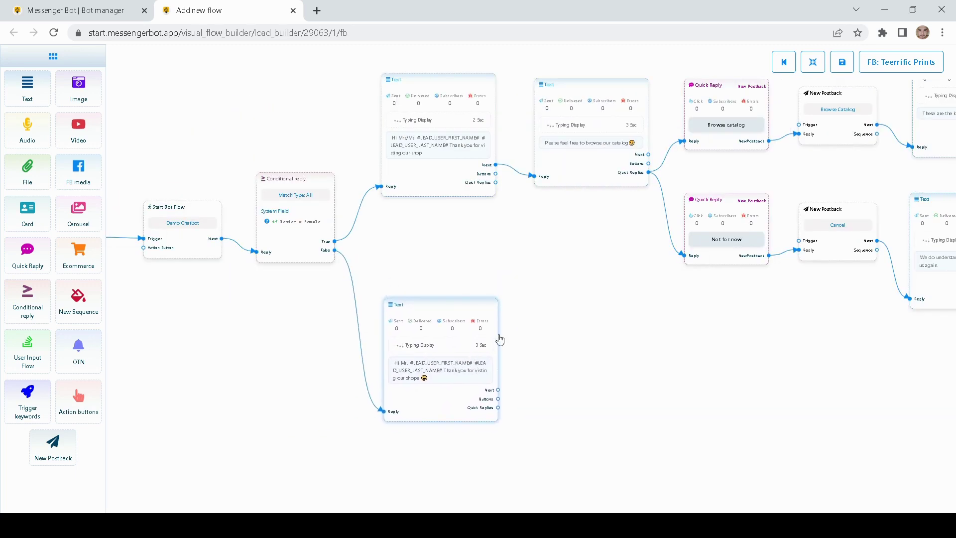
drag(564, 289, 569, 333)
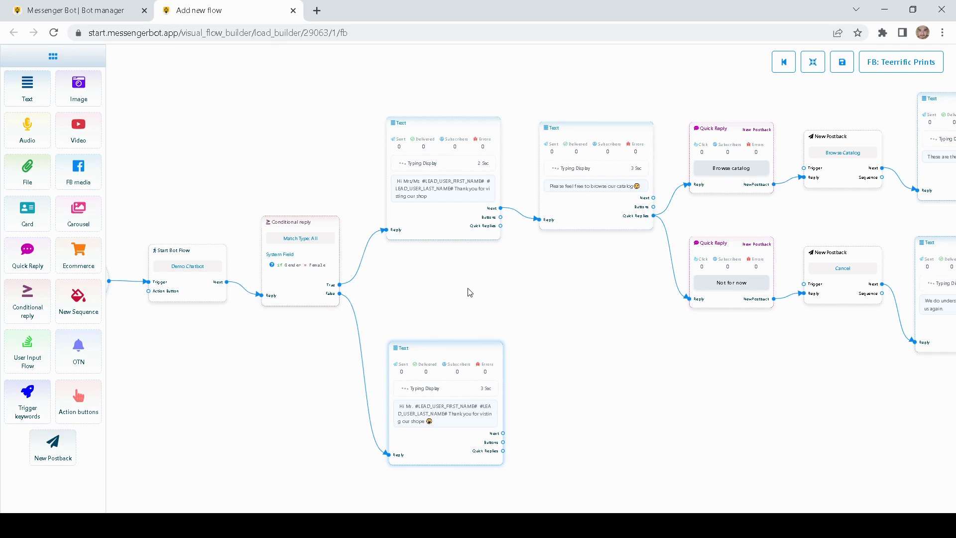
drag(481, 286, 380, 293)
drag(487, 303, 412, 290)
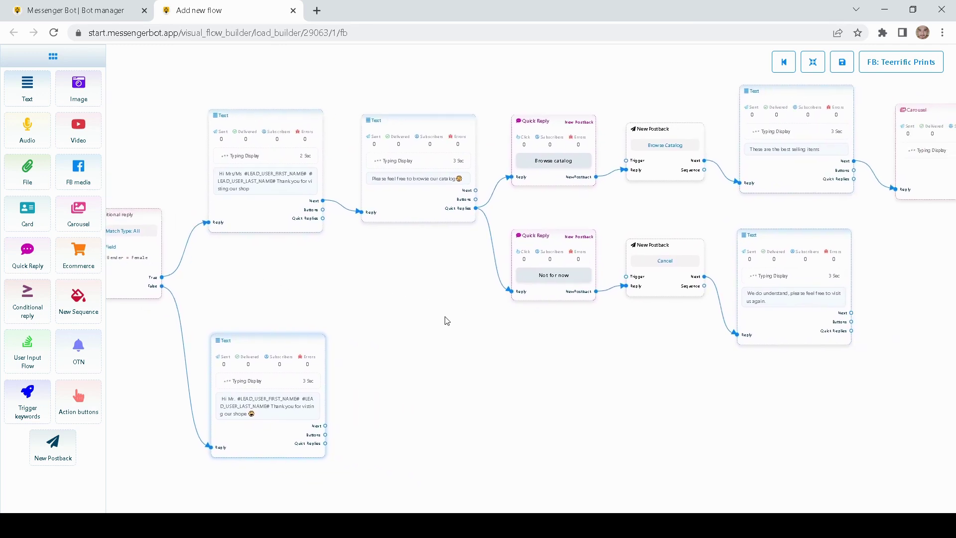
scroll(463, 364, down, 5)
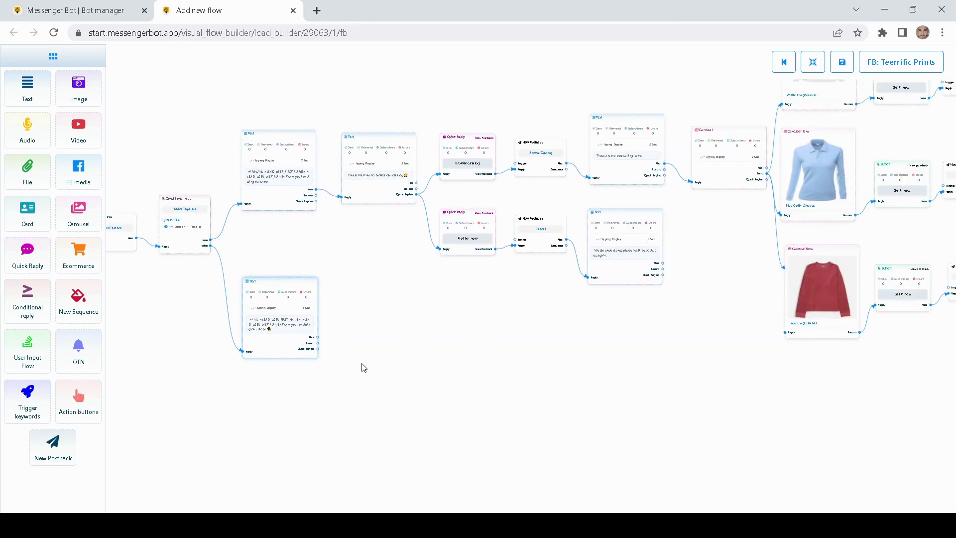
scroll(364, 367, down, 3)
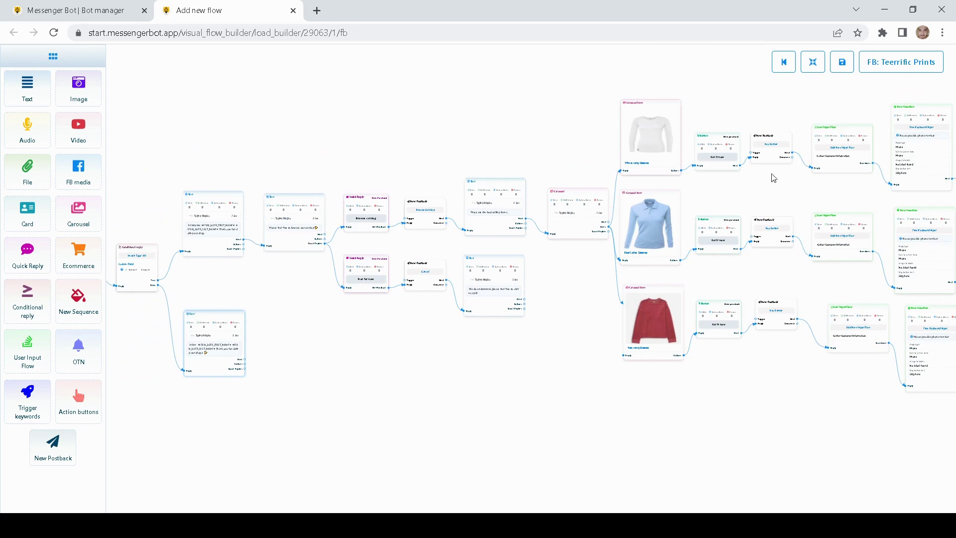
drag(246, 384, 322, 341)
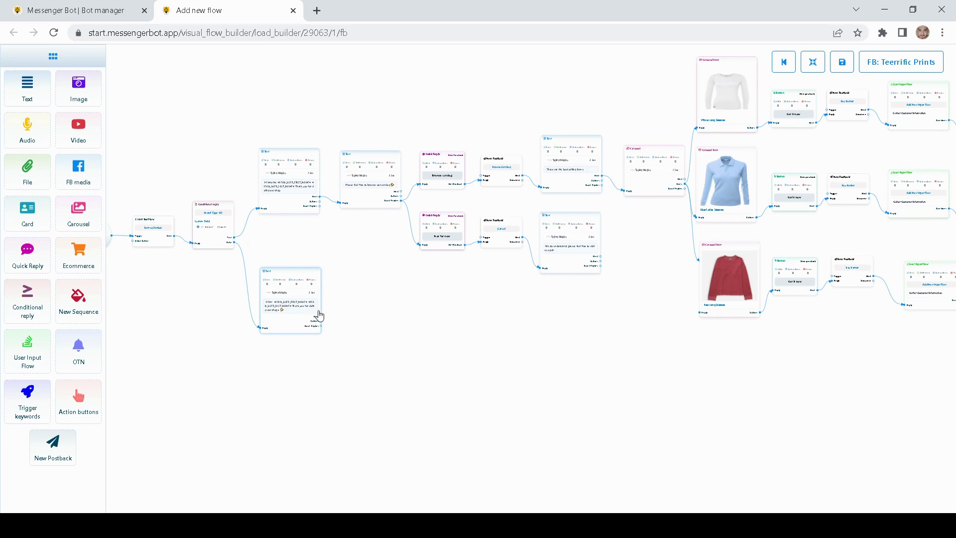
scroll(429, 322, up, 5)
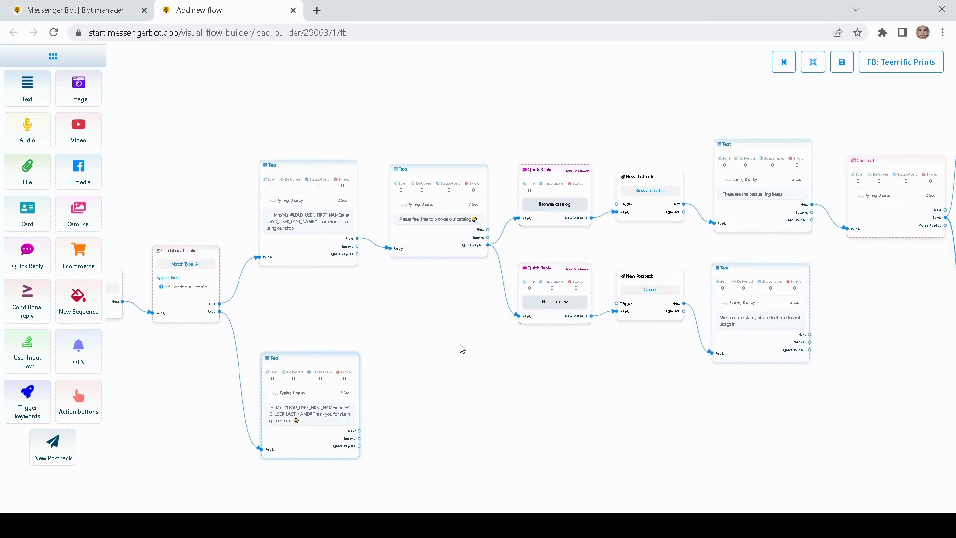
drag(653, 127, 551, 139)
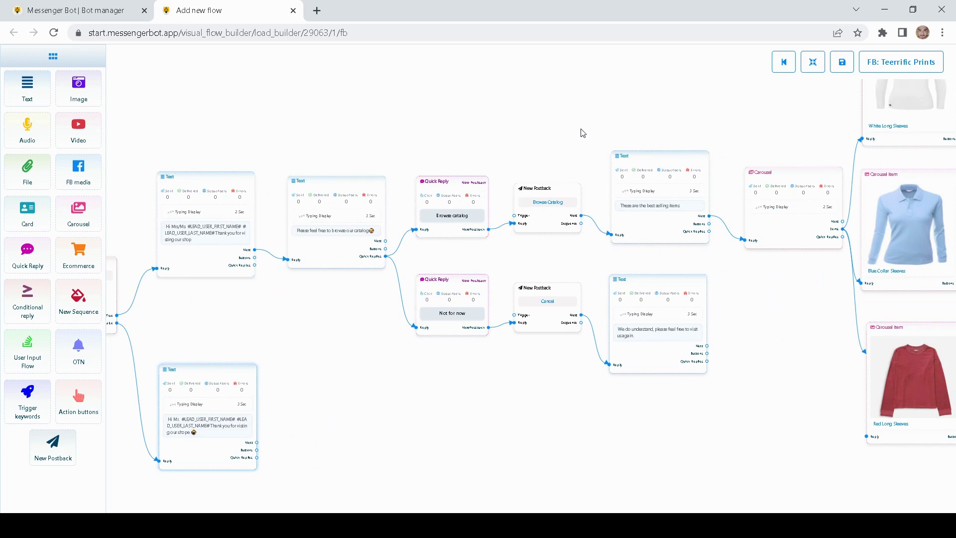
drag(673, 112, 623, 114)
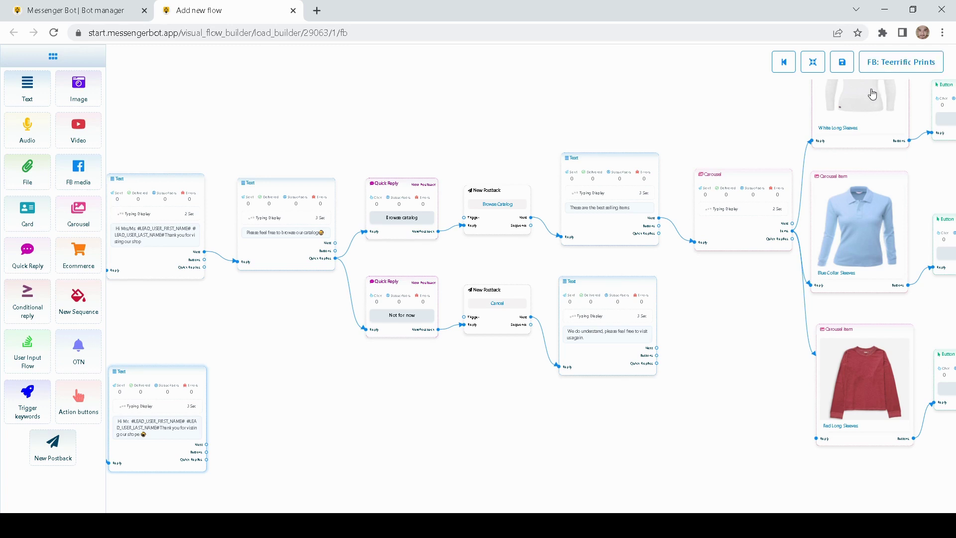
click(899, 69)
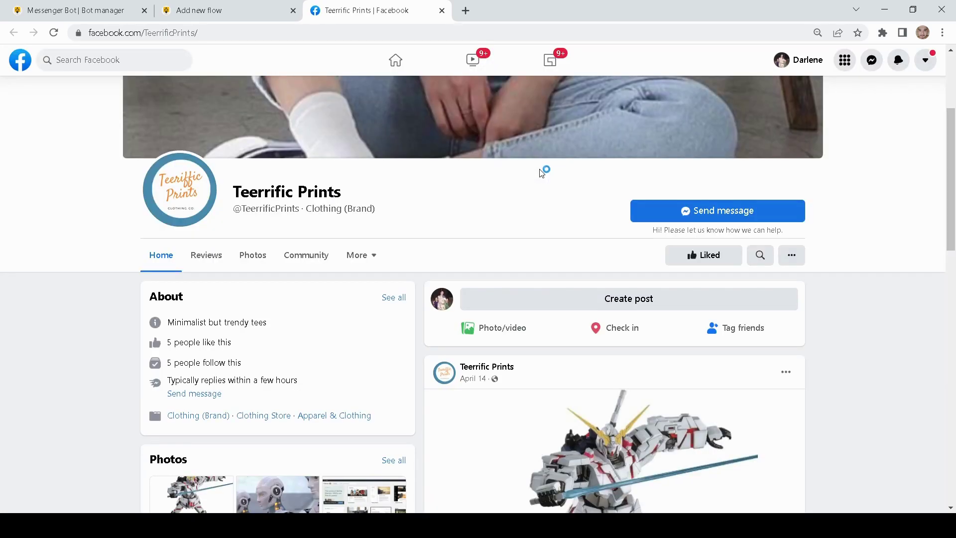
- Close both chat popups already open on the Facebook page
scroll(486, 321, up, 4)
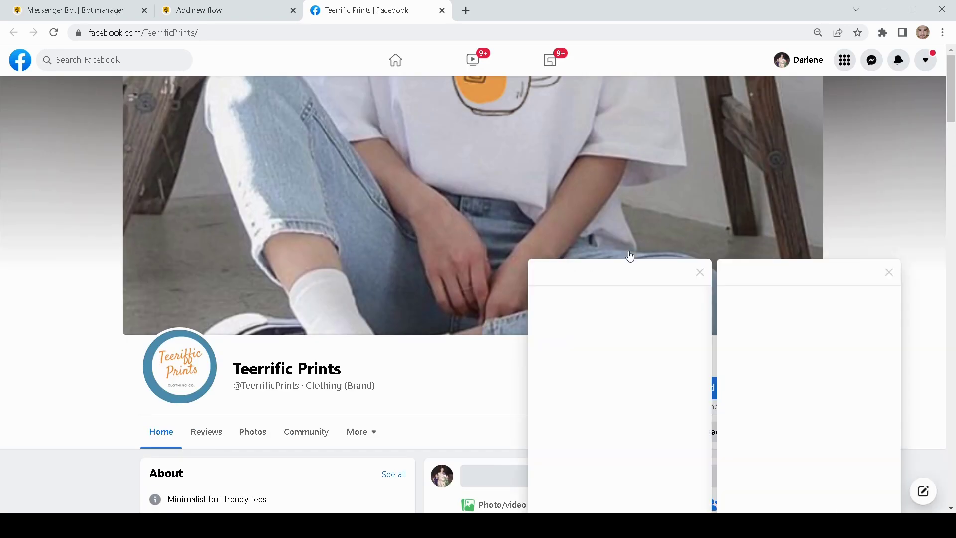
click(702, 273)
click(890, 273)
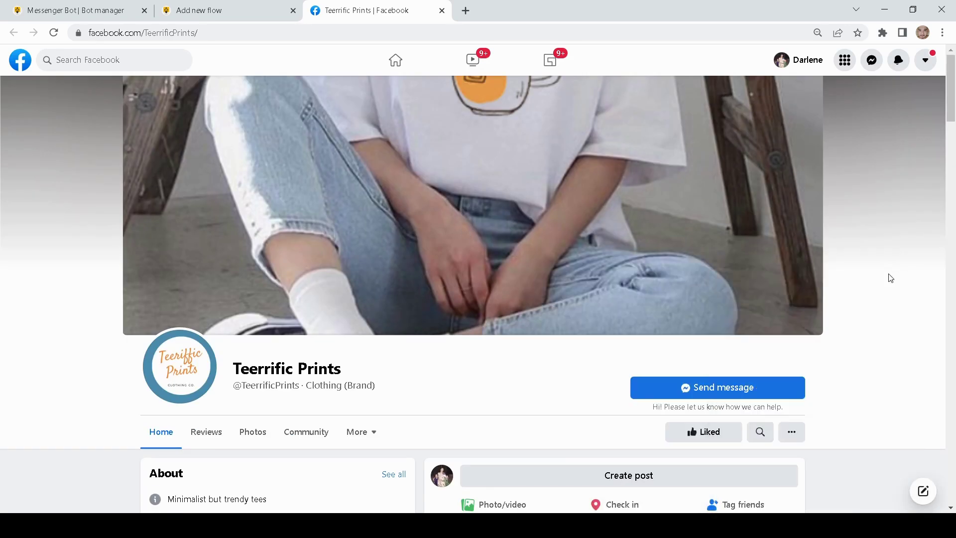
scroll(851, 268, down, 1)
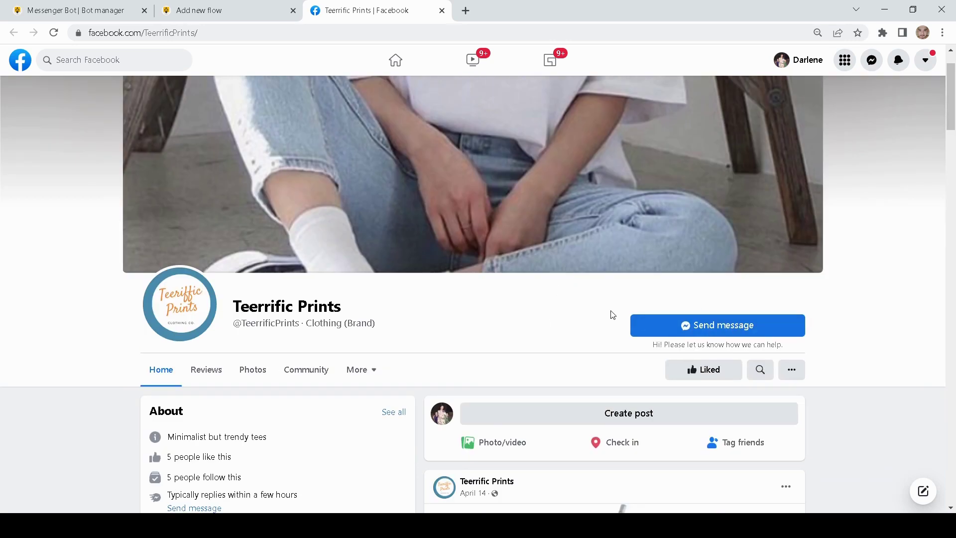
- Start a Messenger chat with Teerrific Prints and send 'Hello'
click(723, 331)
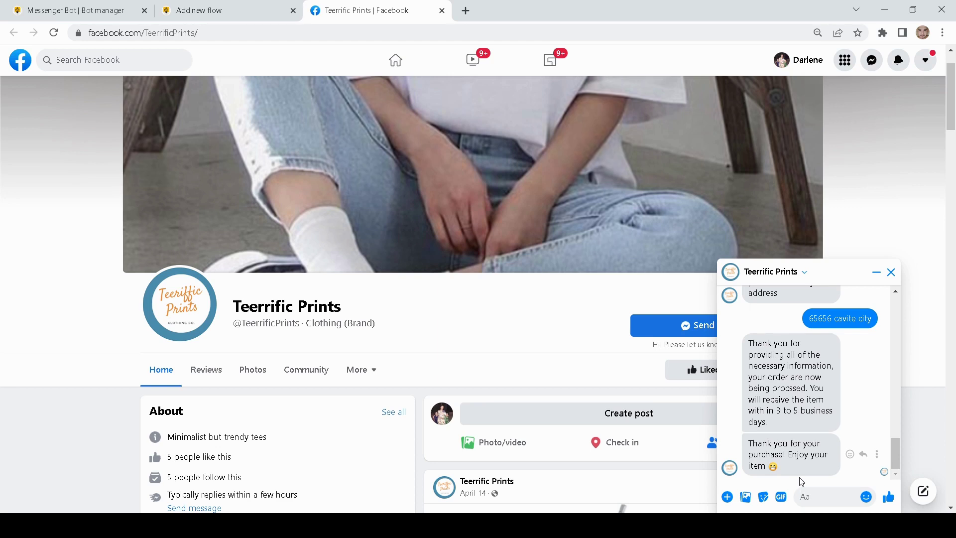
text(Hello)
key(Return)
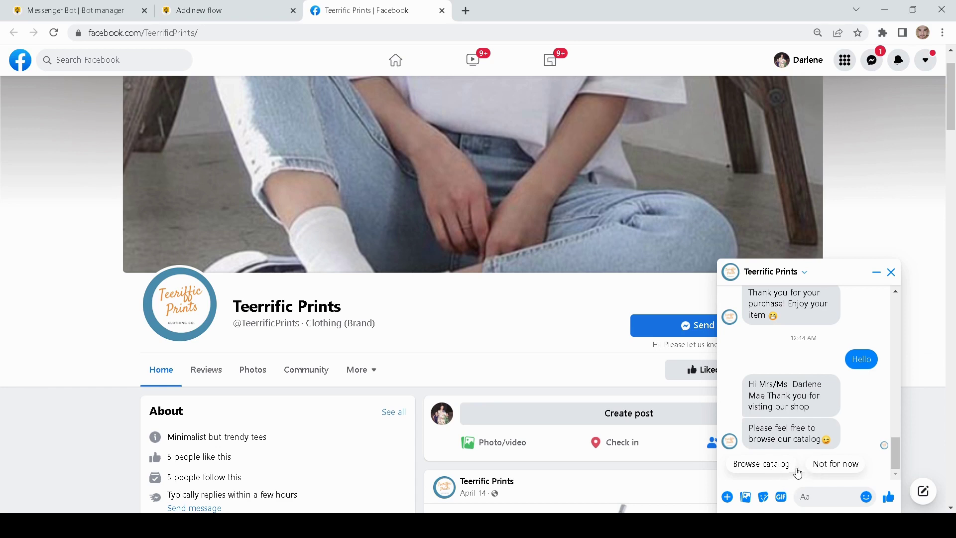
- Answer 'Not for now', send 'Hello' again, then pick 'Browse catalog'
click(829, 468)
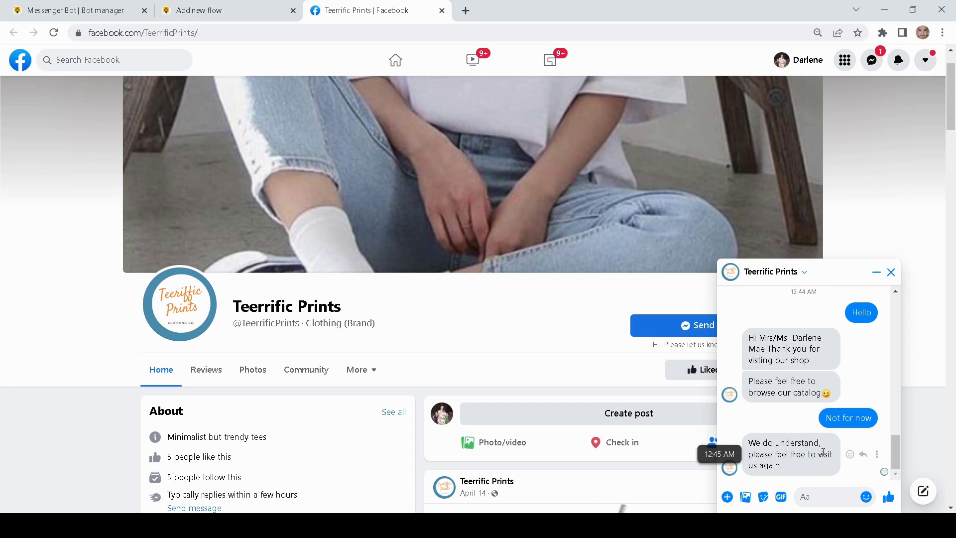
click(823, 499)
text(Hello)
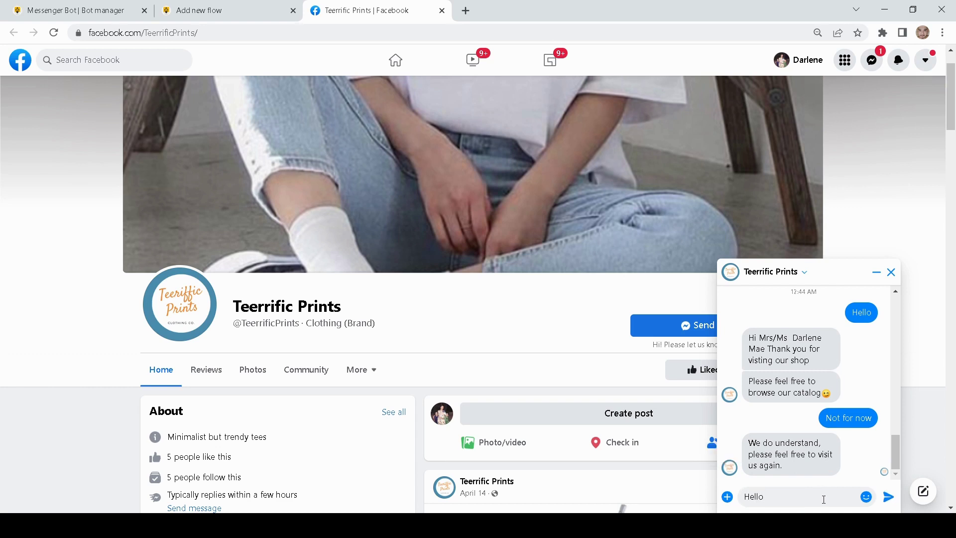
key(Return)
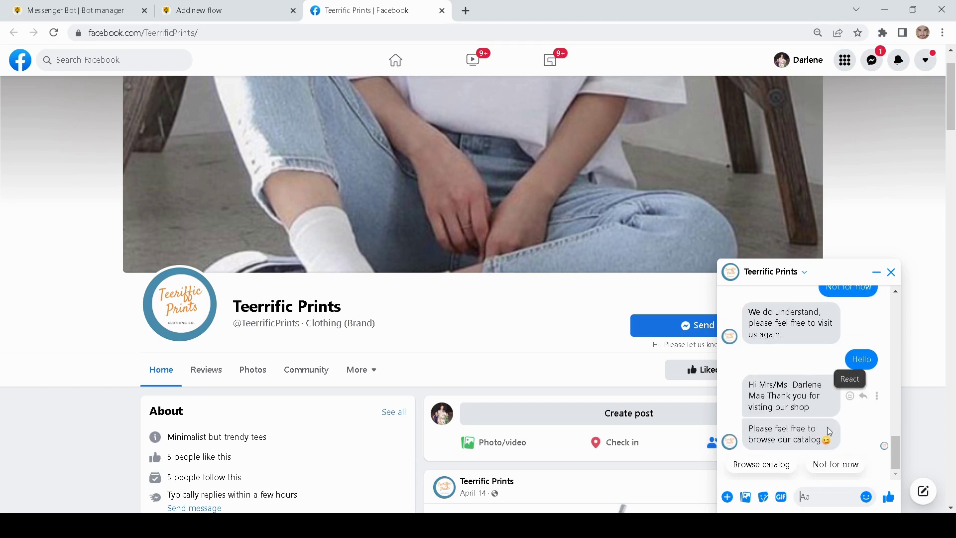
click(761, 464)
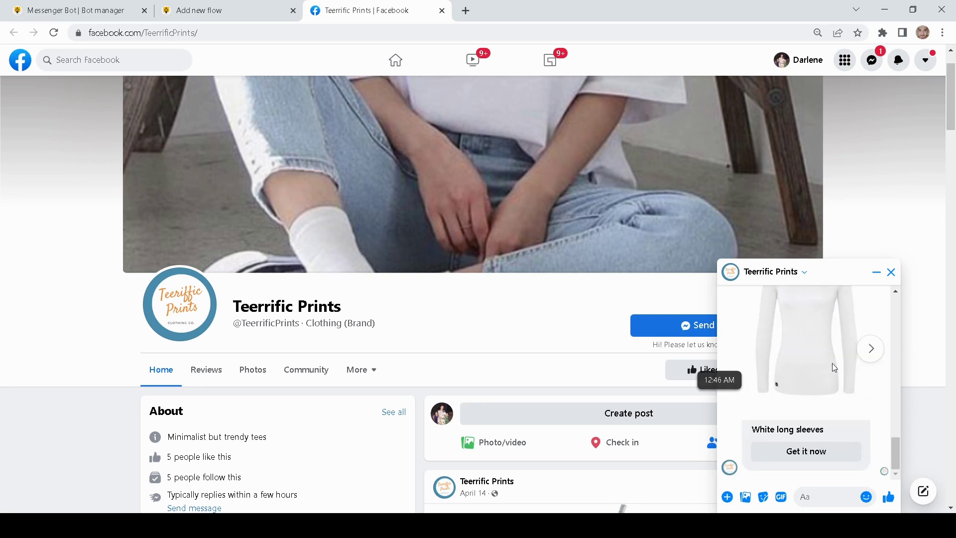
- Page the shirt carousel to Blue collar sleeves and choose its 'Get it now' button
click(875, 357)
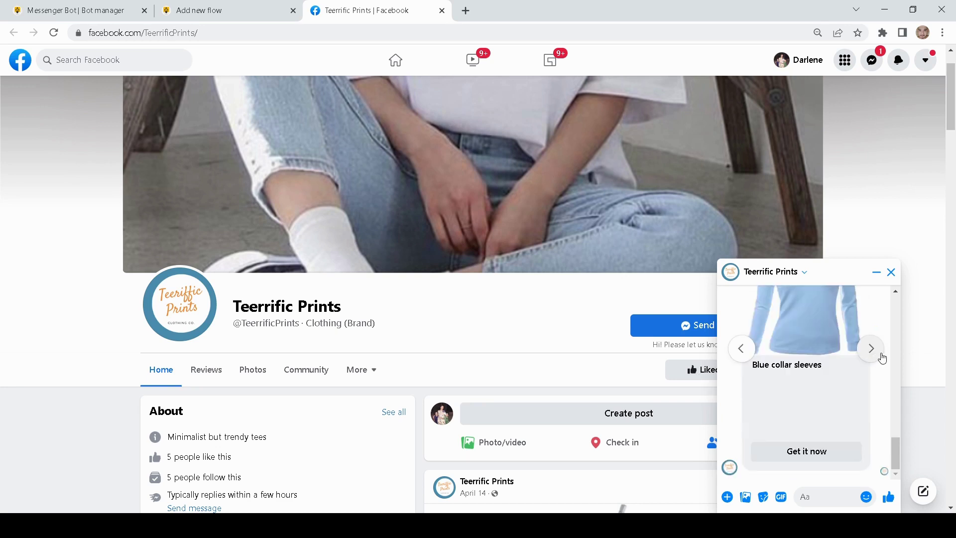
click(882, 358)
click(739, 410)
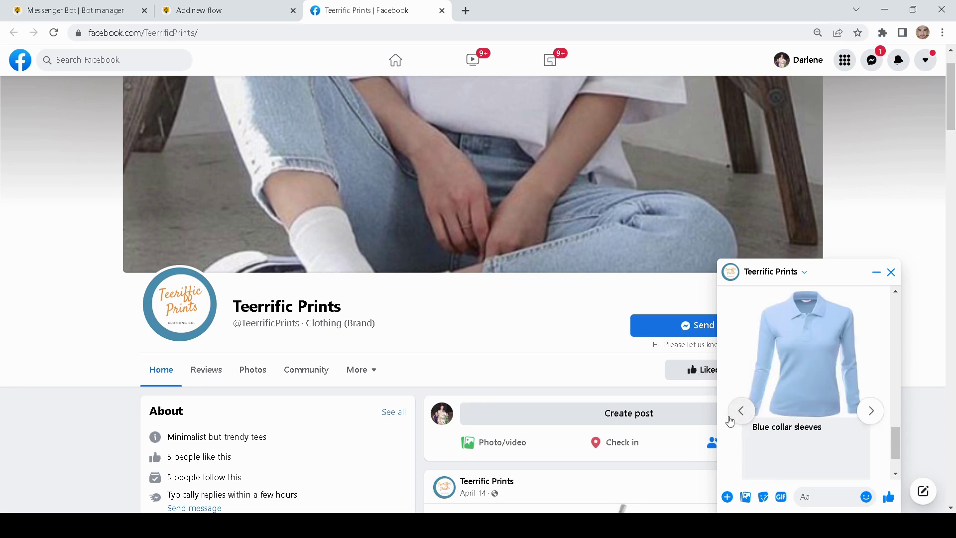
click(740, 411)
click(871, 411)
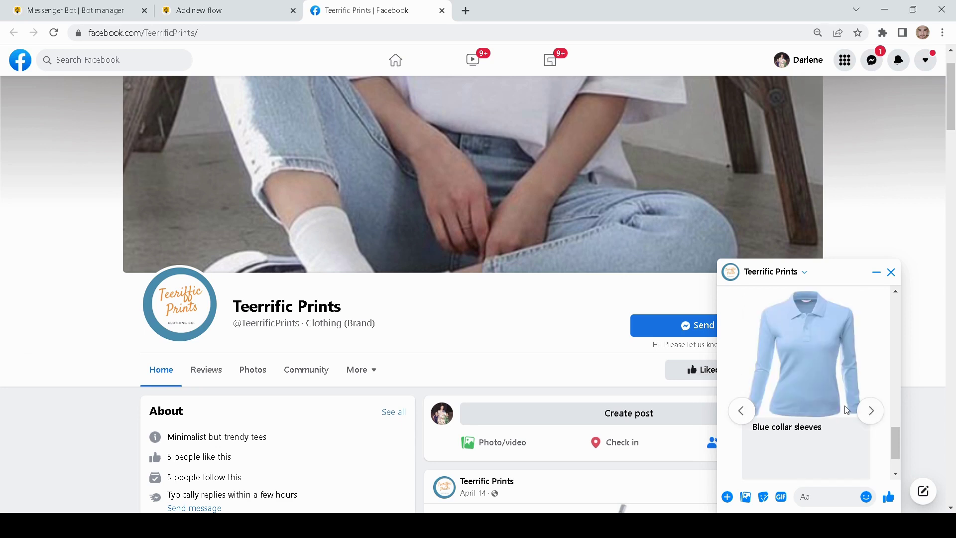
click(877, 415)
click(741, 348)
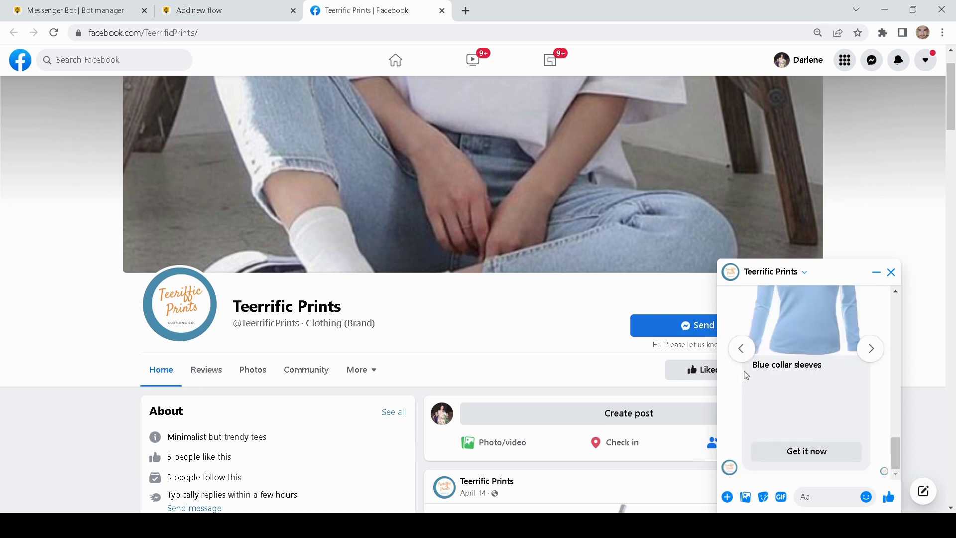
click(741, 348)
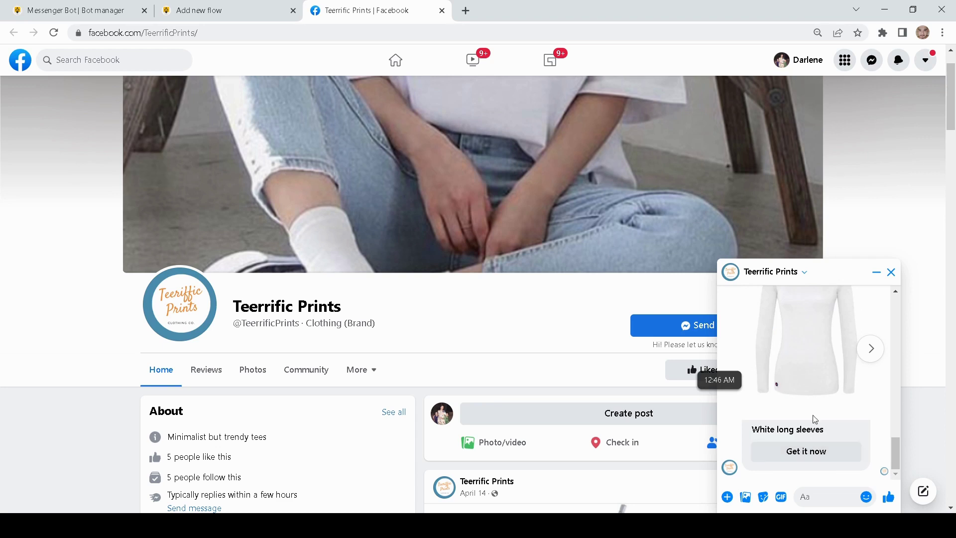
click(871, 348)
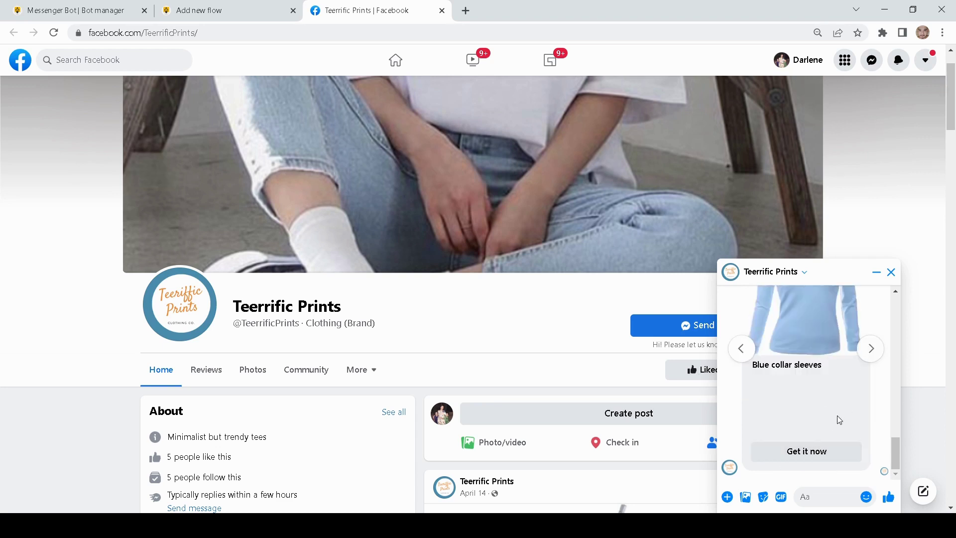
click(801, 460)
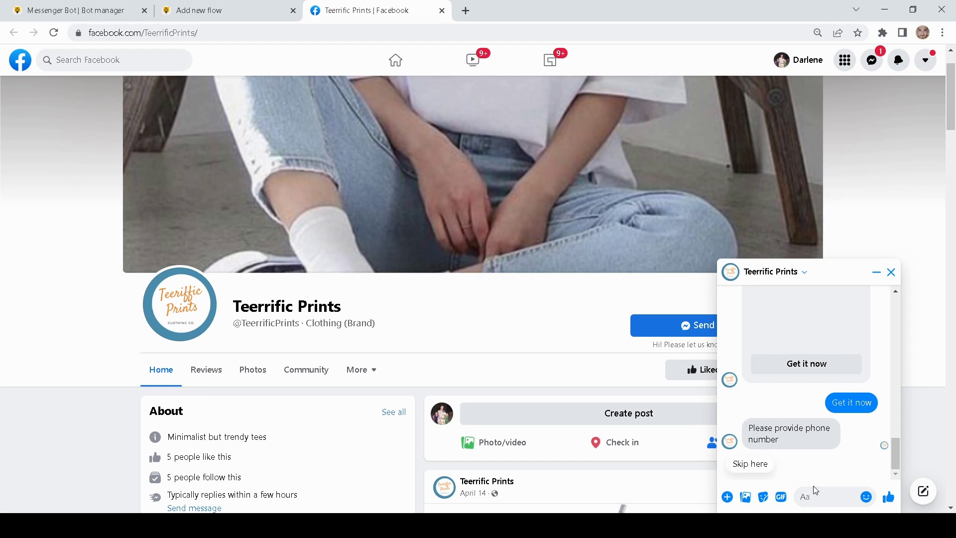
- Send the bot a phone number, then an e-mail address, then a delivery address
click(823, 499)
text(56465464)
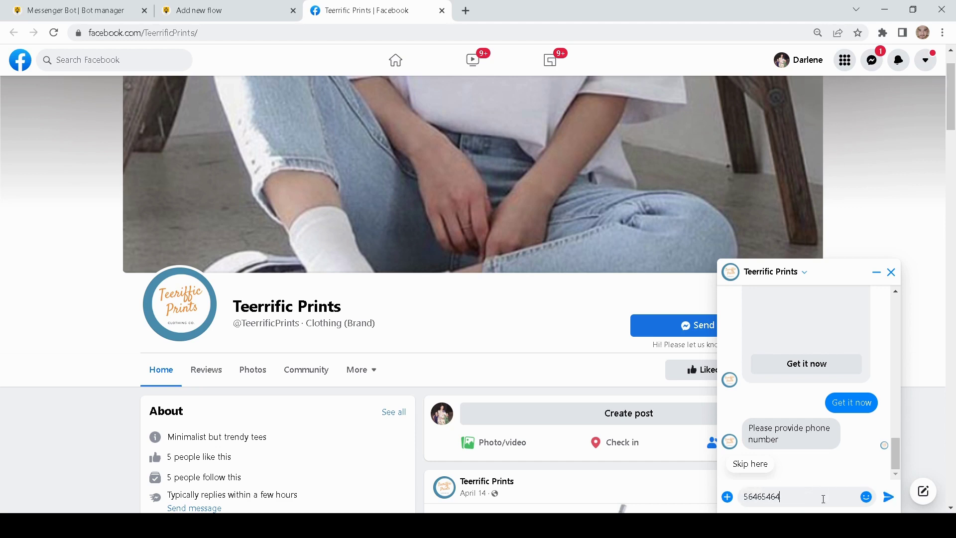
click(889, 497)
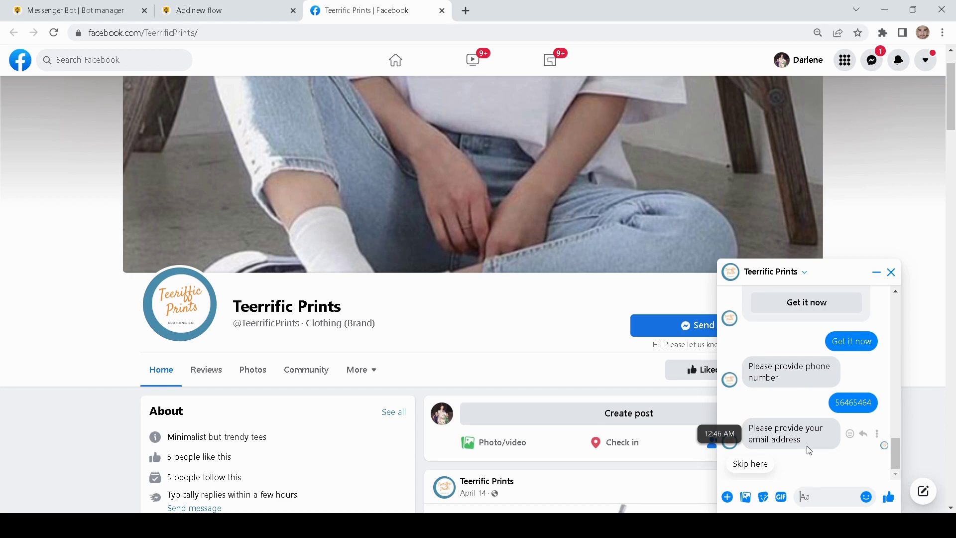
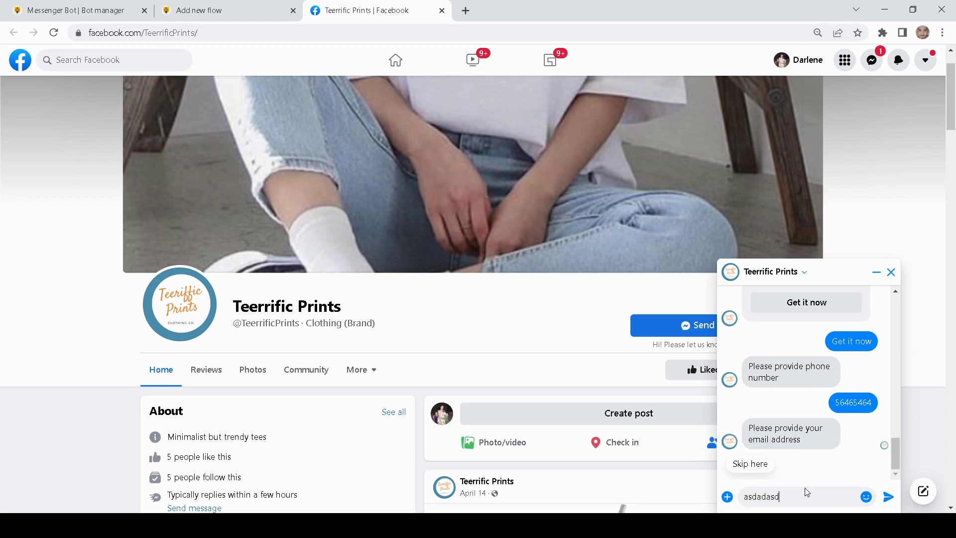
key(Return)
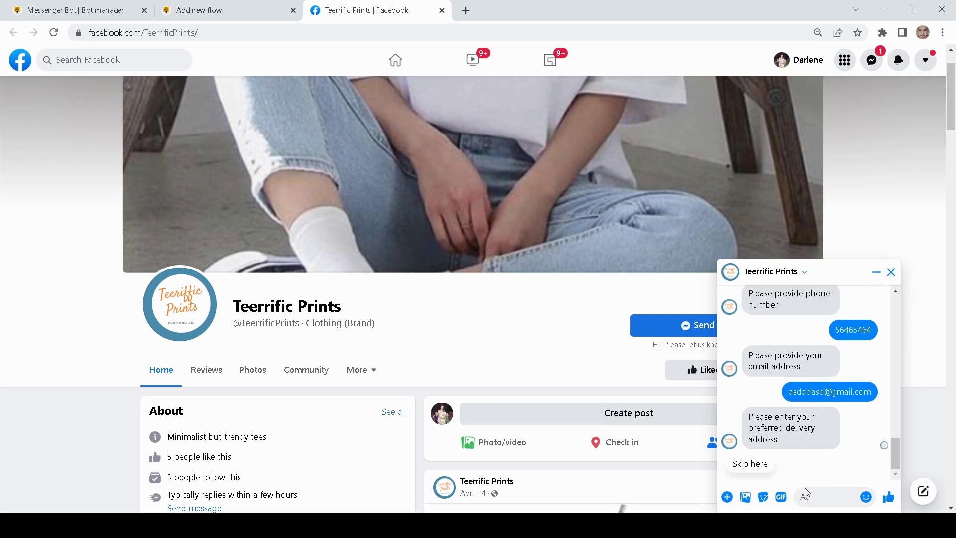
text(43435 d)
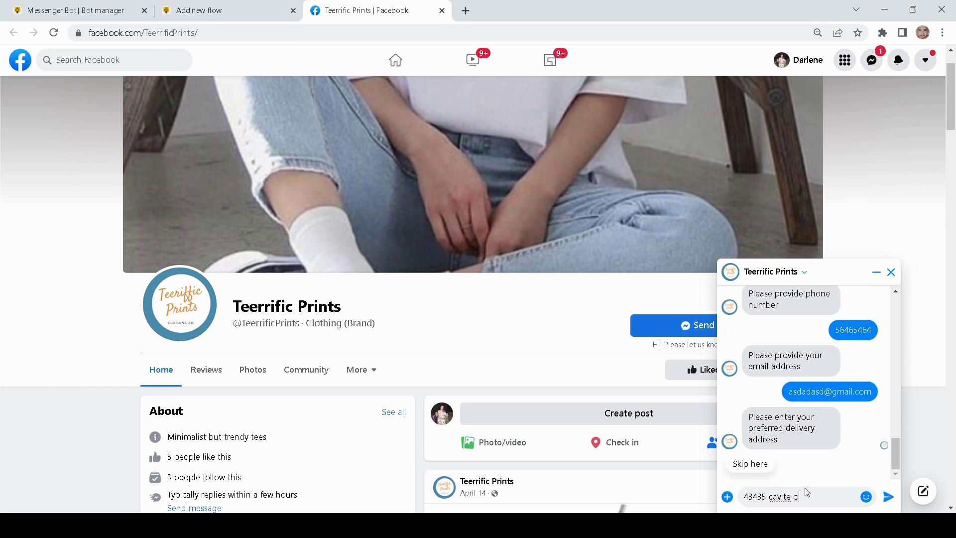
key(Return)
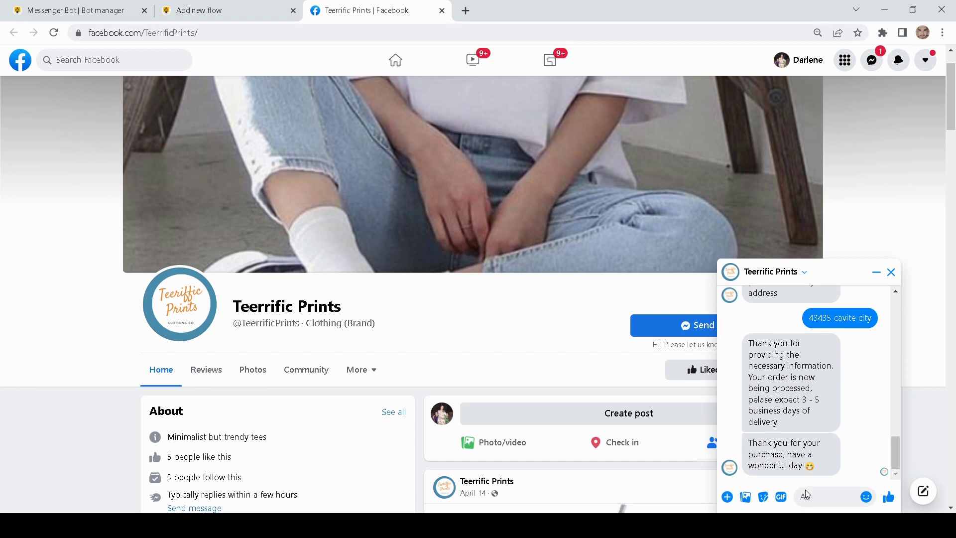
scroll(806, 378, up, 2)
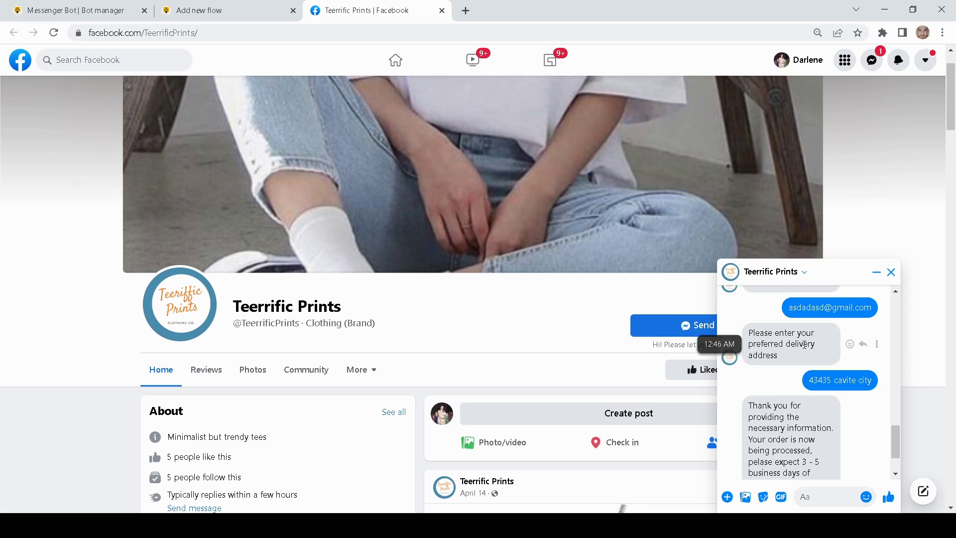
- Switch back to the Bot manager tab and reload it so Demo Chatbot appears in the flow list
click(89, 11)
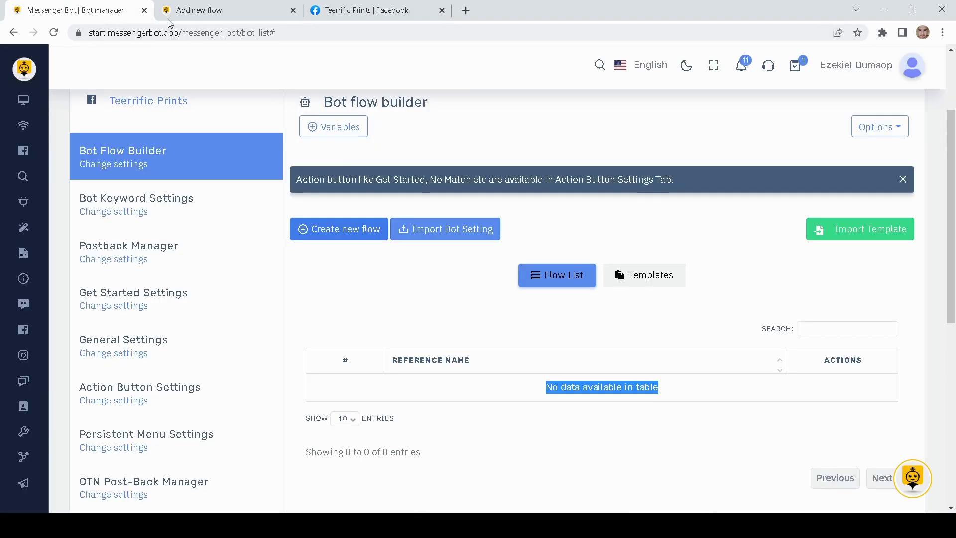
scroll(209, 214, up, 3)
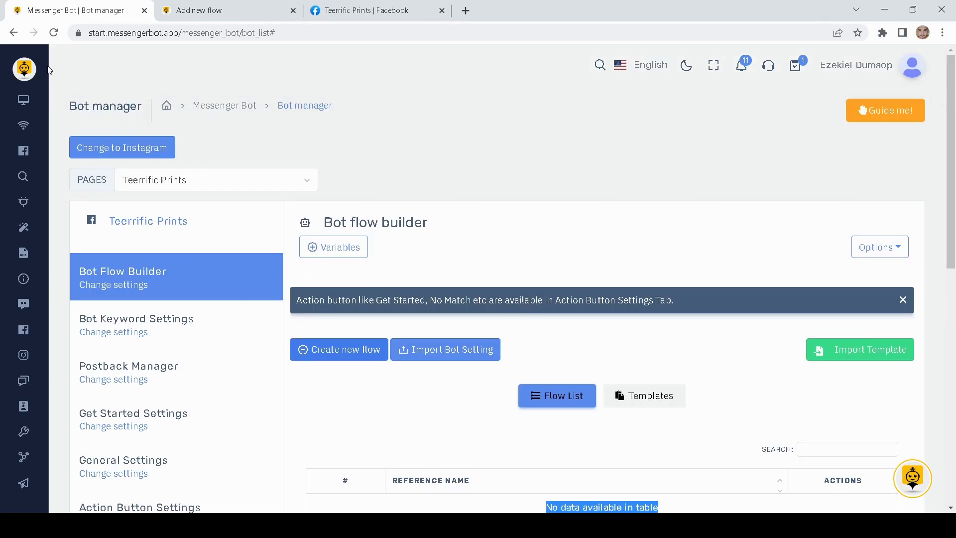
click(56, 33)
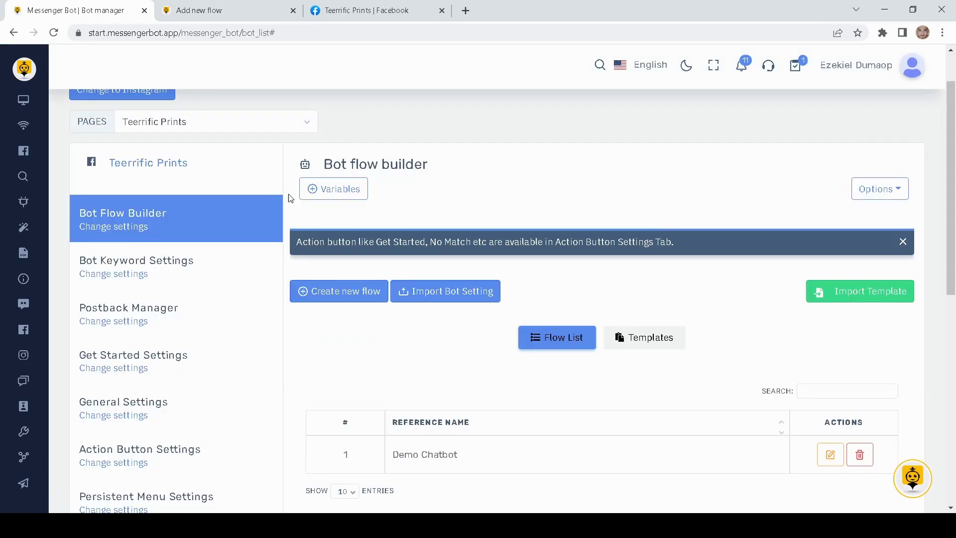
scroll(568, 202, down, 3)
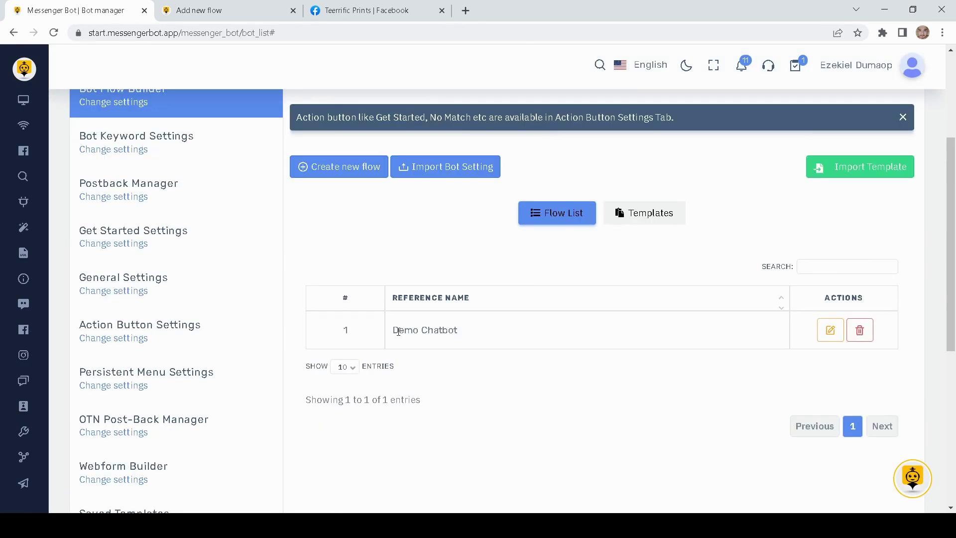
drag(459, 331, 392, 330)
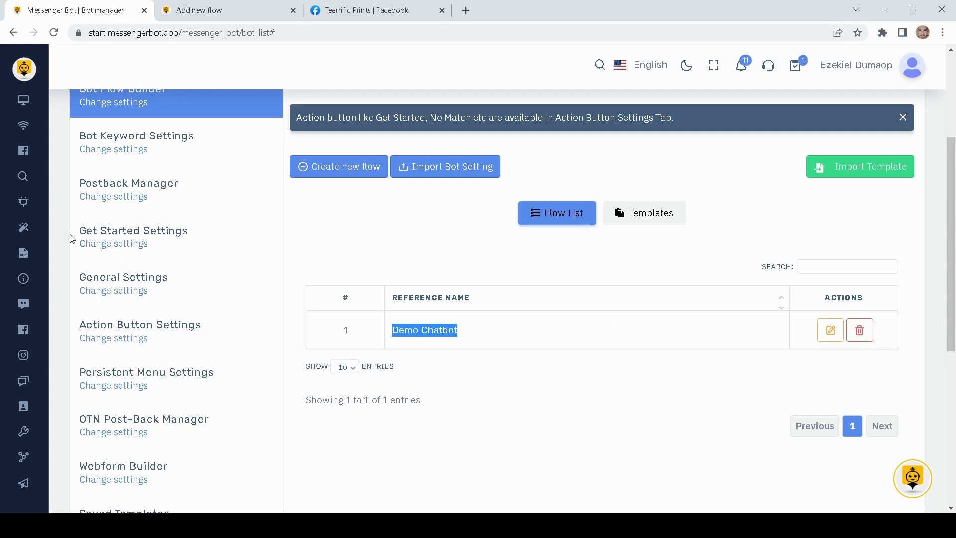
mouse_move(32, 252)
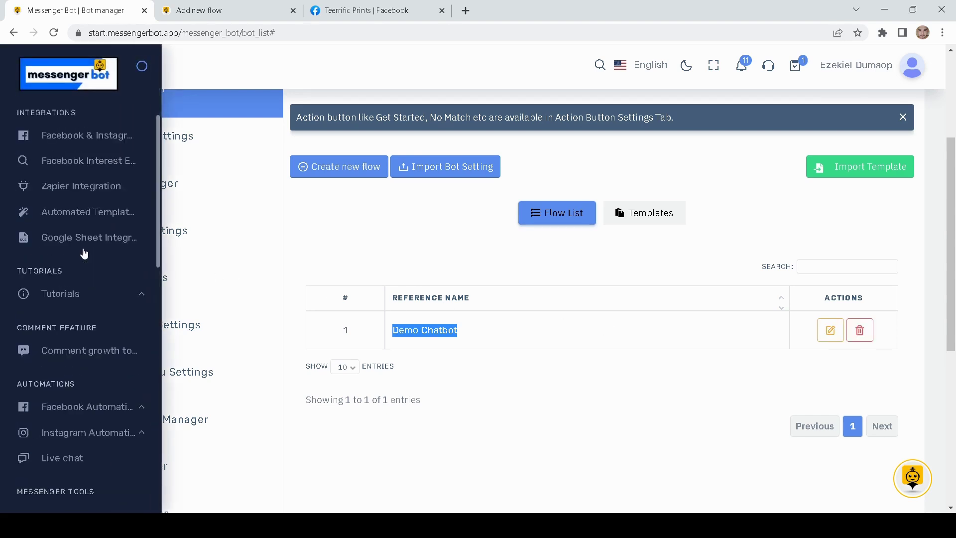
scroll(84, 251, down, 5)
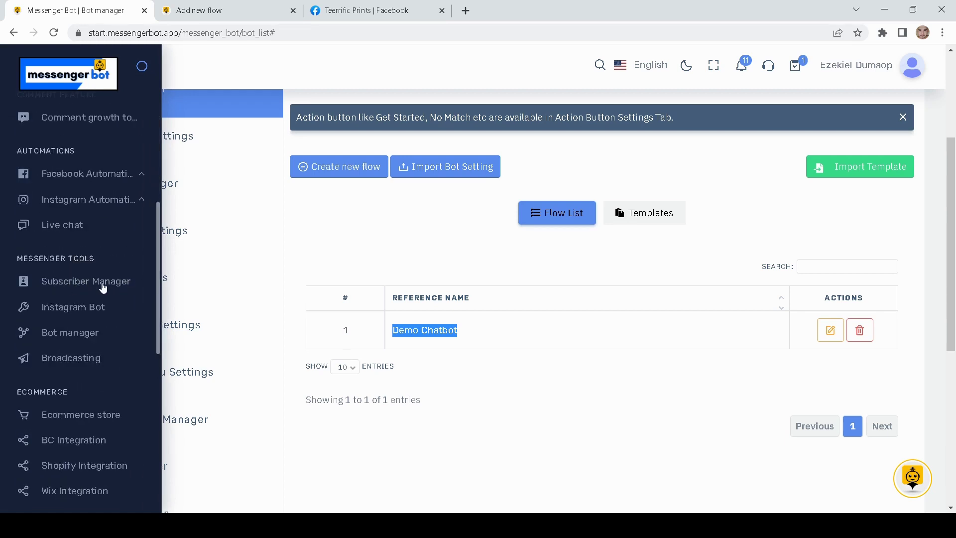
- Open Subscriber Manager from the sidebar and scroll down to the subscriber table
click(114, 287)
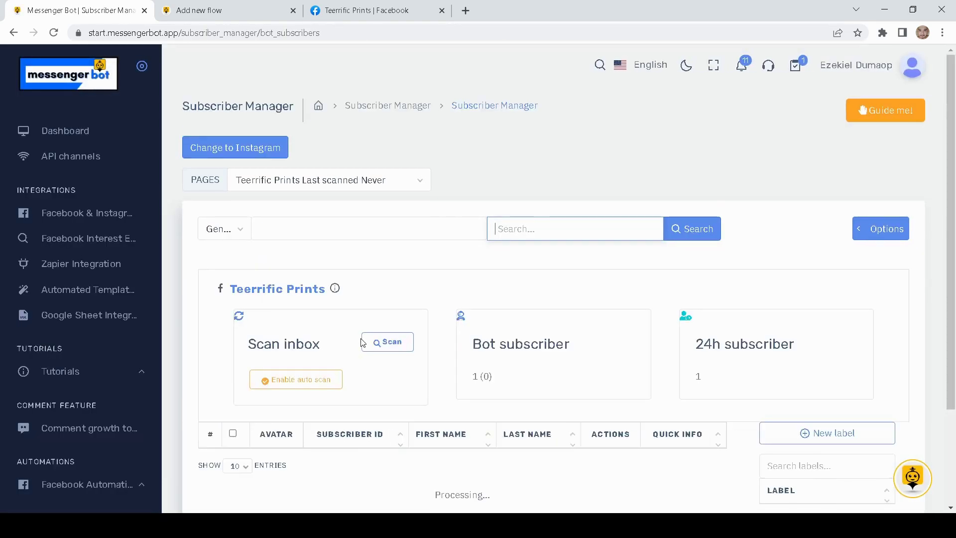
scroll(363, 339, down, 3)
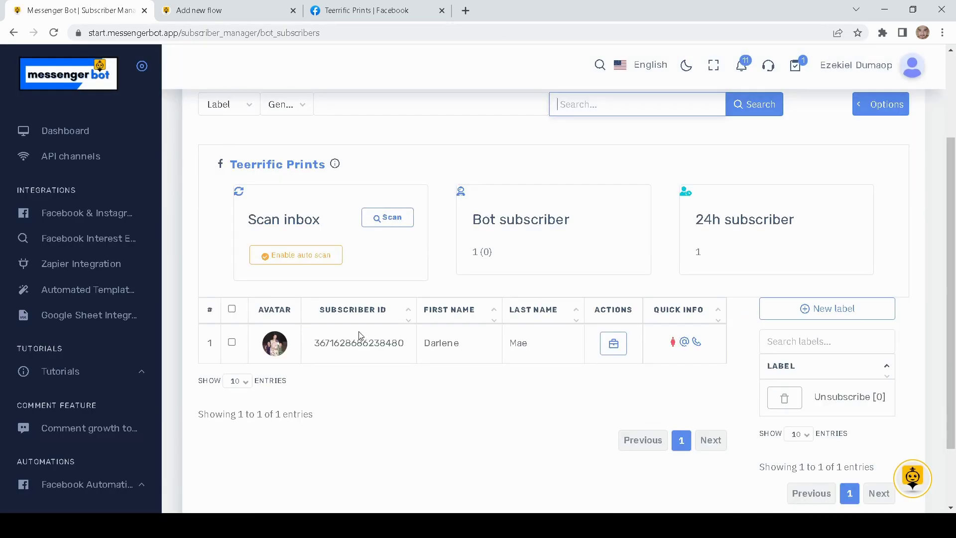
scroll(373, 381, down, 2)
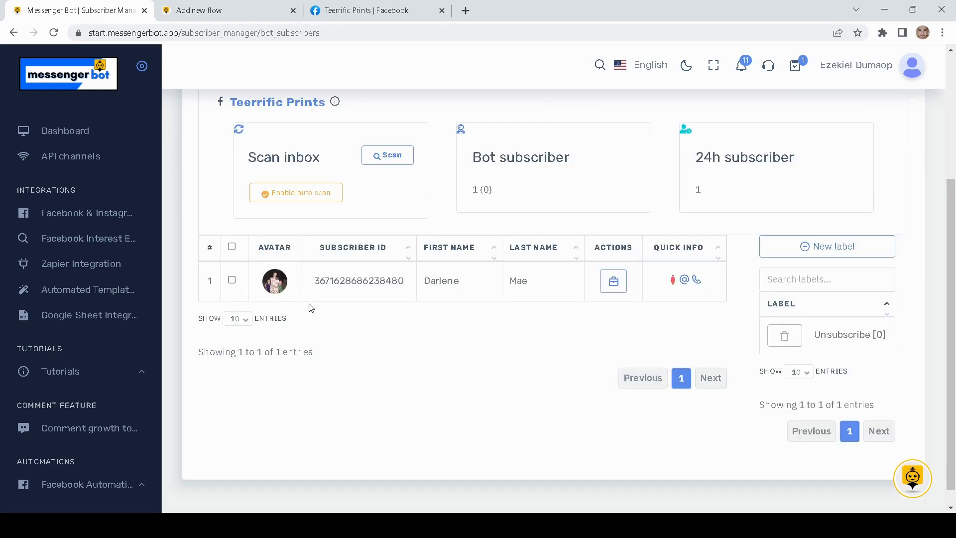
- Open the subscriber's Actions details and highlight the captured phone number, e-mail and delivery address
click(619, 282)
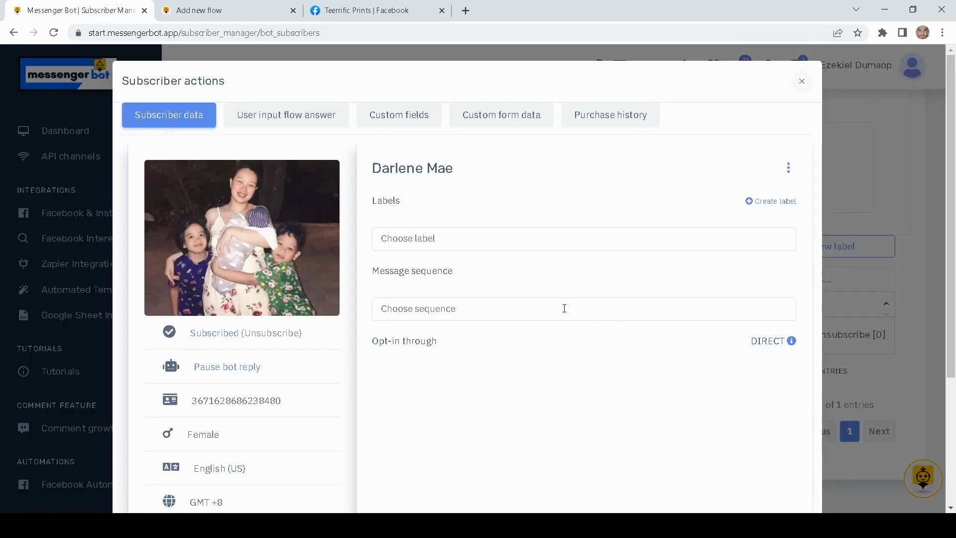
scroll(269, 135, down, 4)
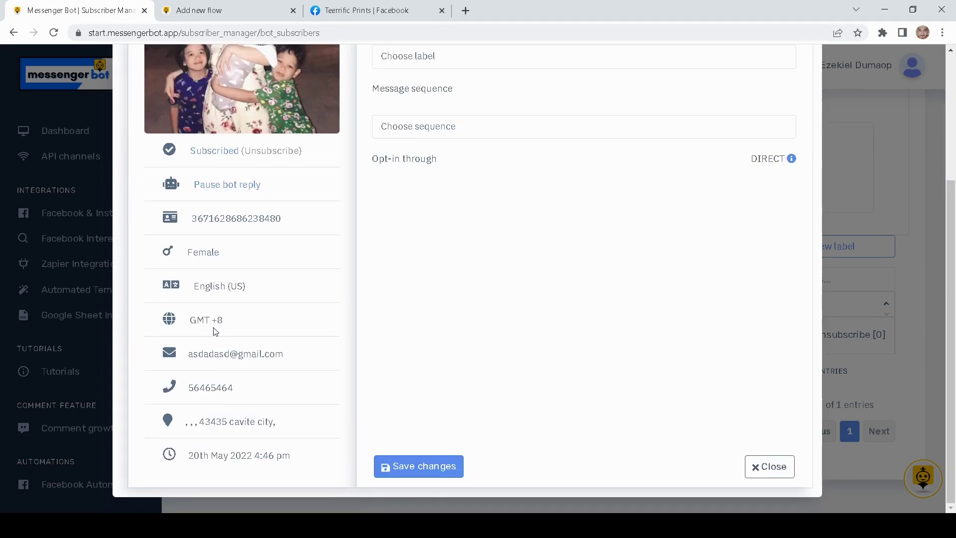
drag(243, 392, 185, 391)
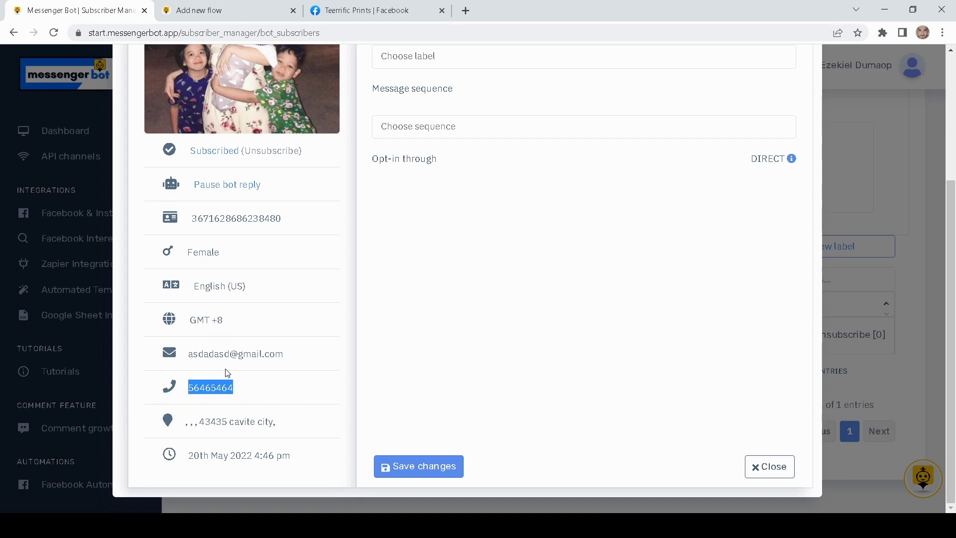
drag(285, 355, 185, 354)
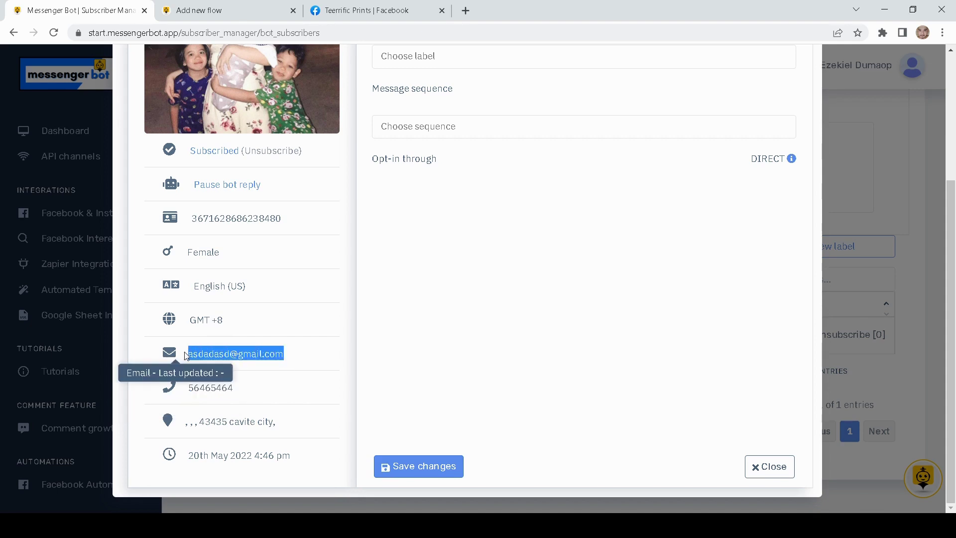
drag(279, 421, 198, 421)
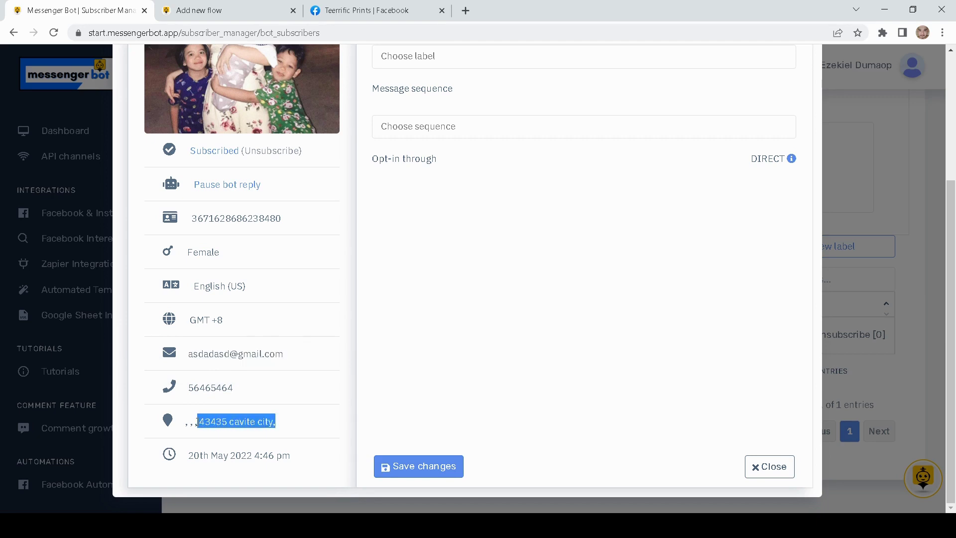
scroll(242, 394, up, 4)
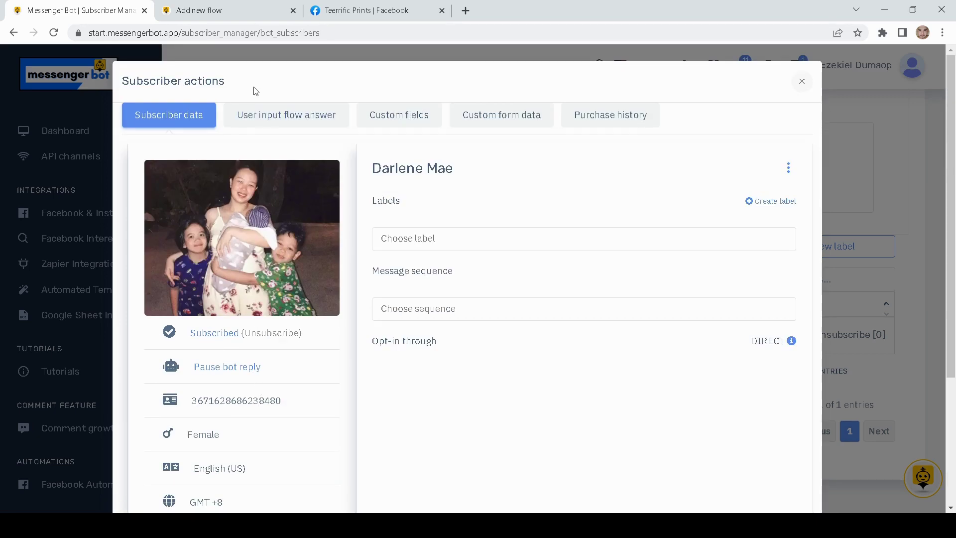
- Check the phone, e-mail and address answers under User input flow answer, then close the details
click(280, 120)
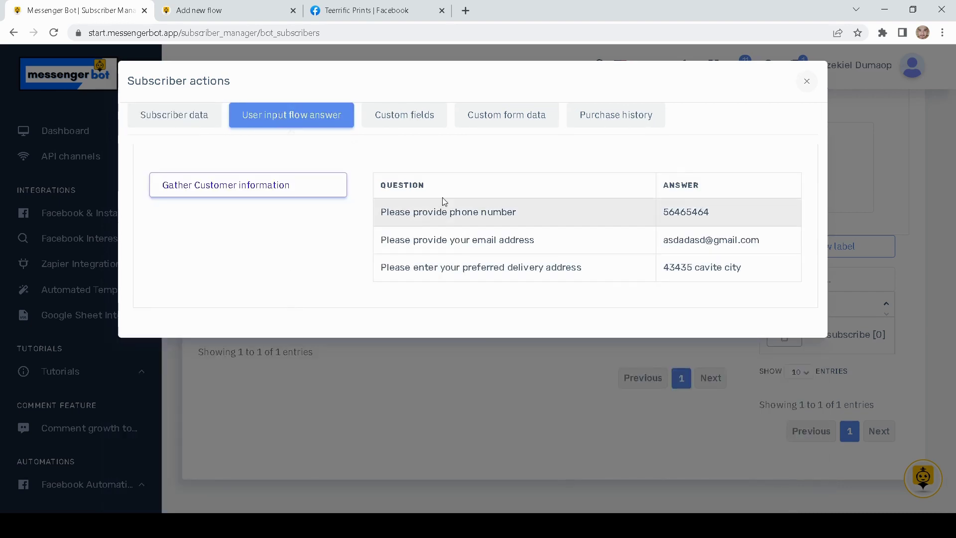
drag(520, 213, 344, 224)
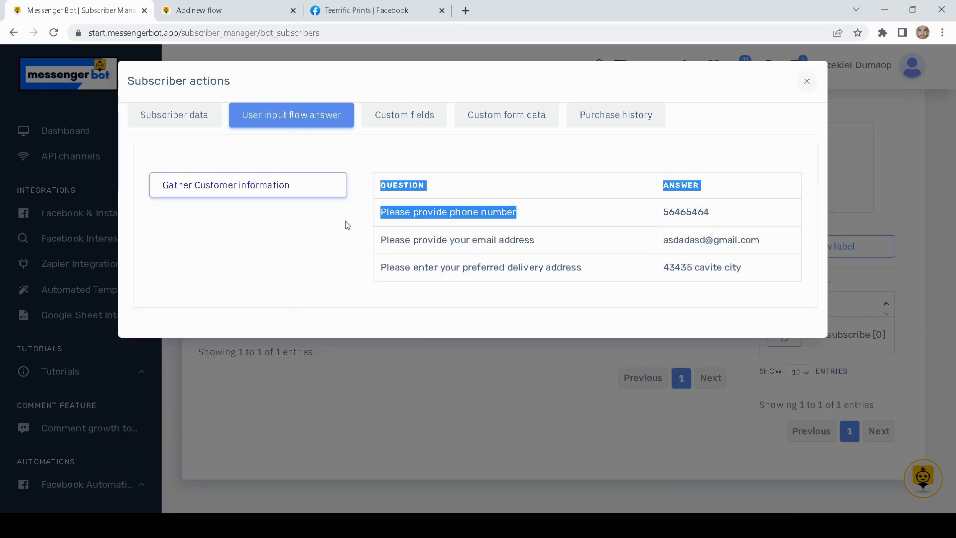
click(521, 237)
drag(615, 250, 442, 242)
click(554, 269)
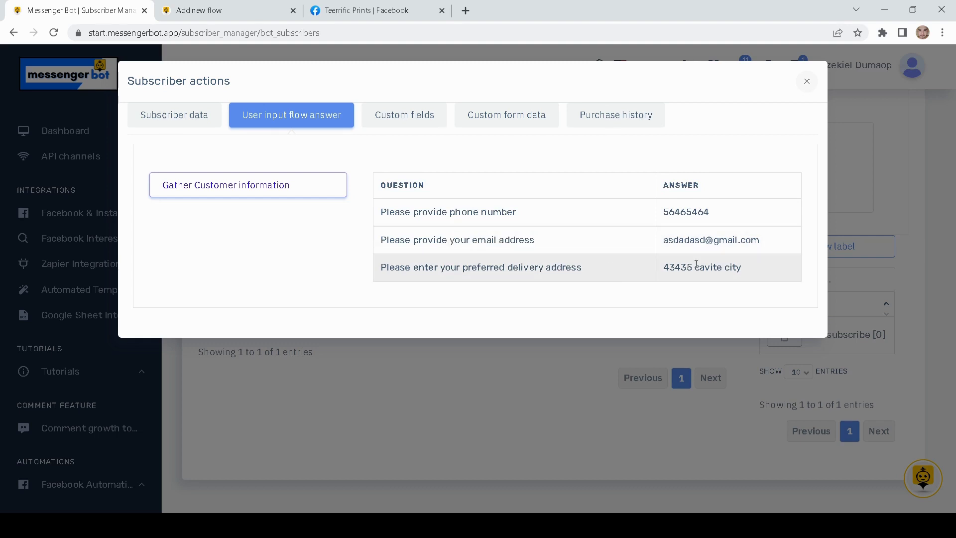
drag(752, 267, 647, 264)
drag(765, 237, 635, 234)
drag(721, 214, 623, 199)
click(806, 81)
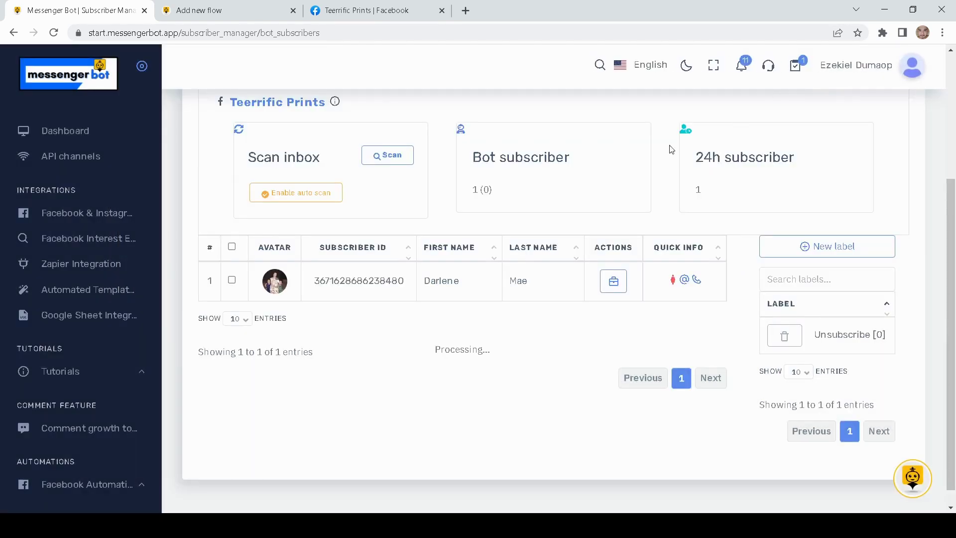